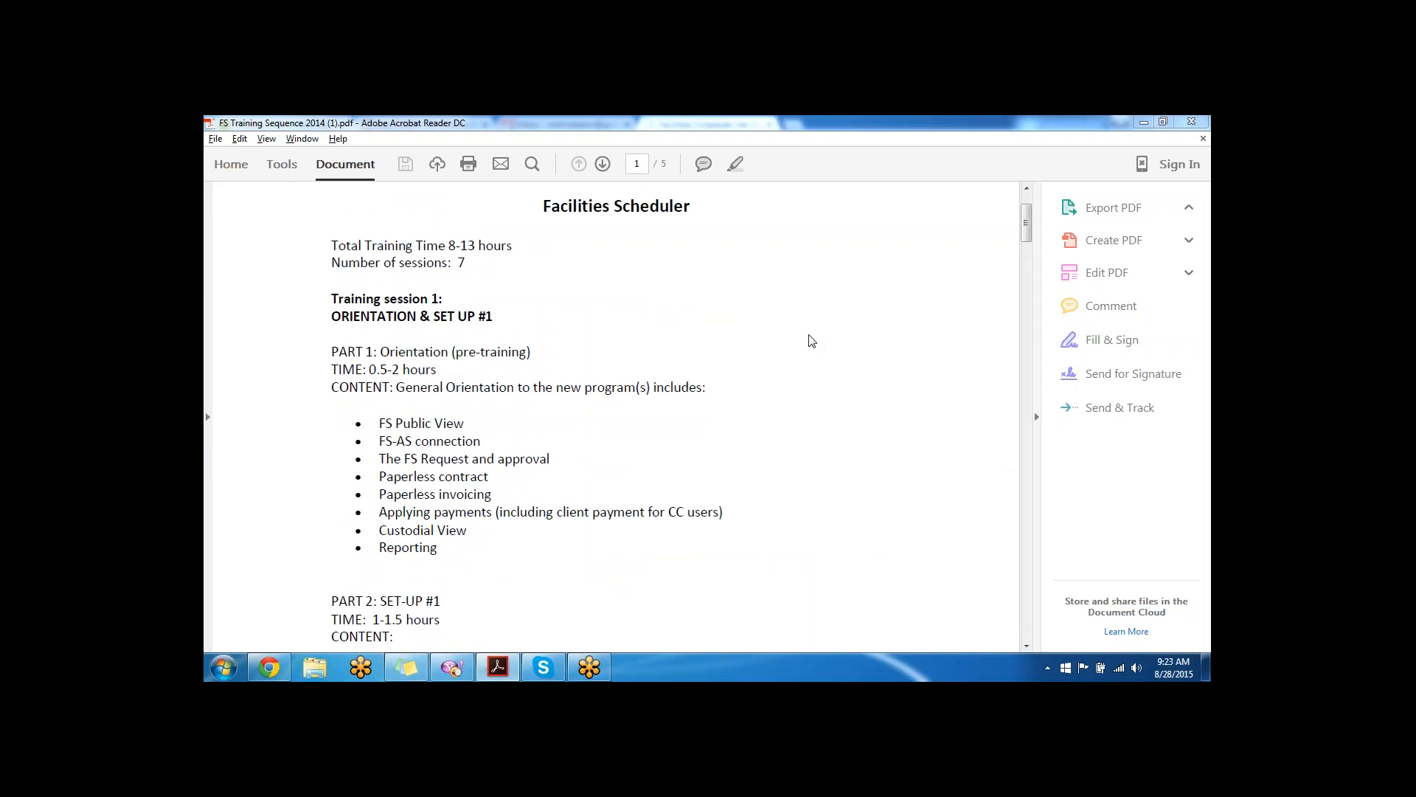
- Highlight the session 1 topics from FS Public View through Applying payments in the training PDF
scroll(803, 340, up, 3)
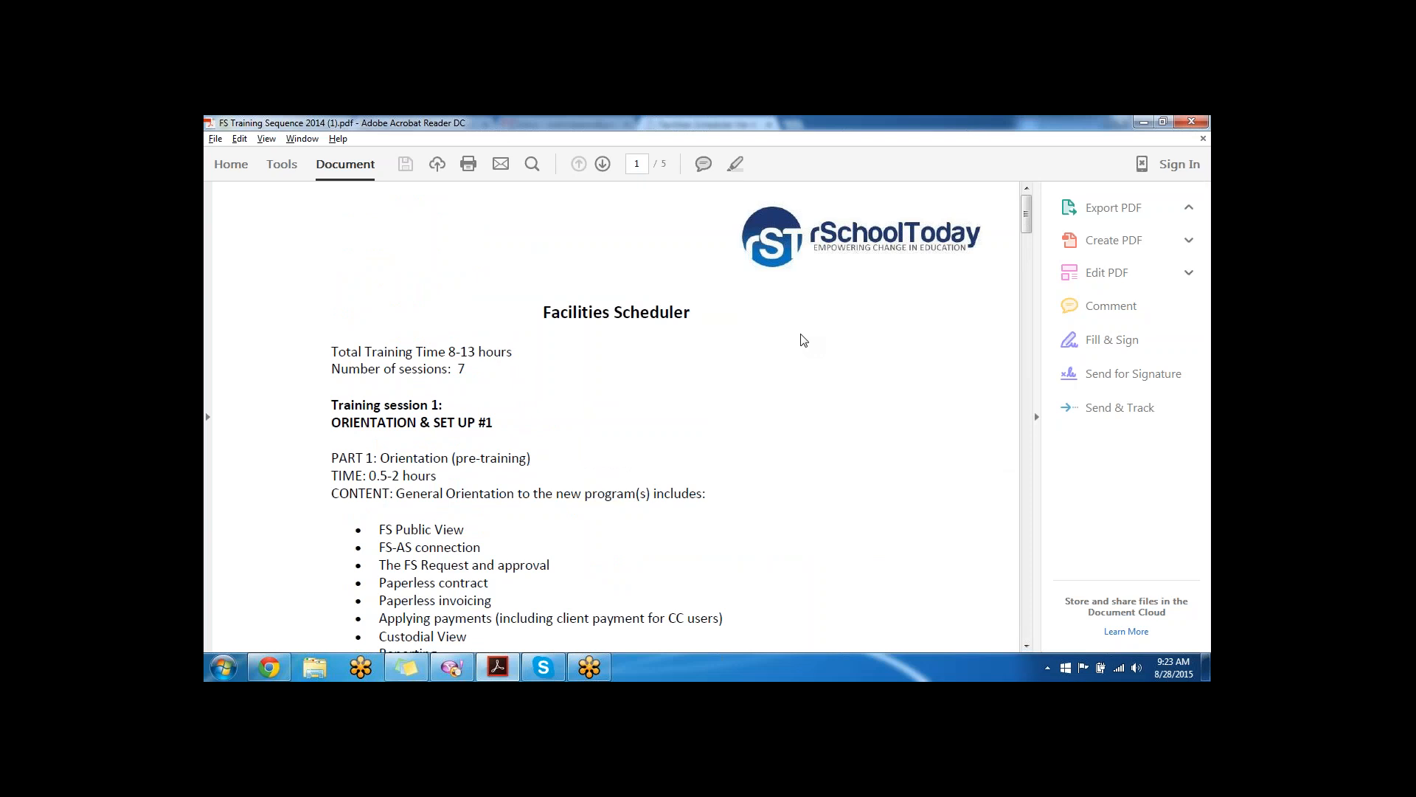
scroll(798, 344, down, 3)
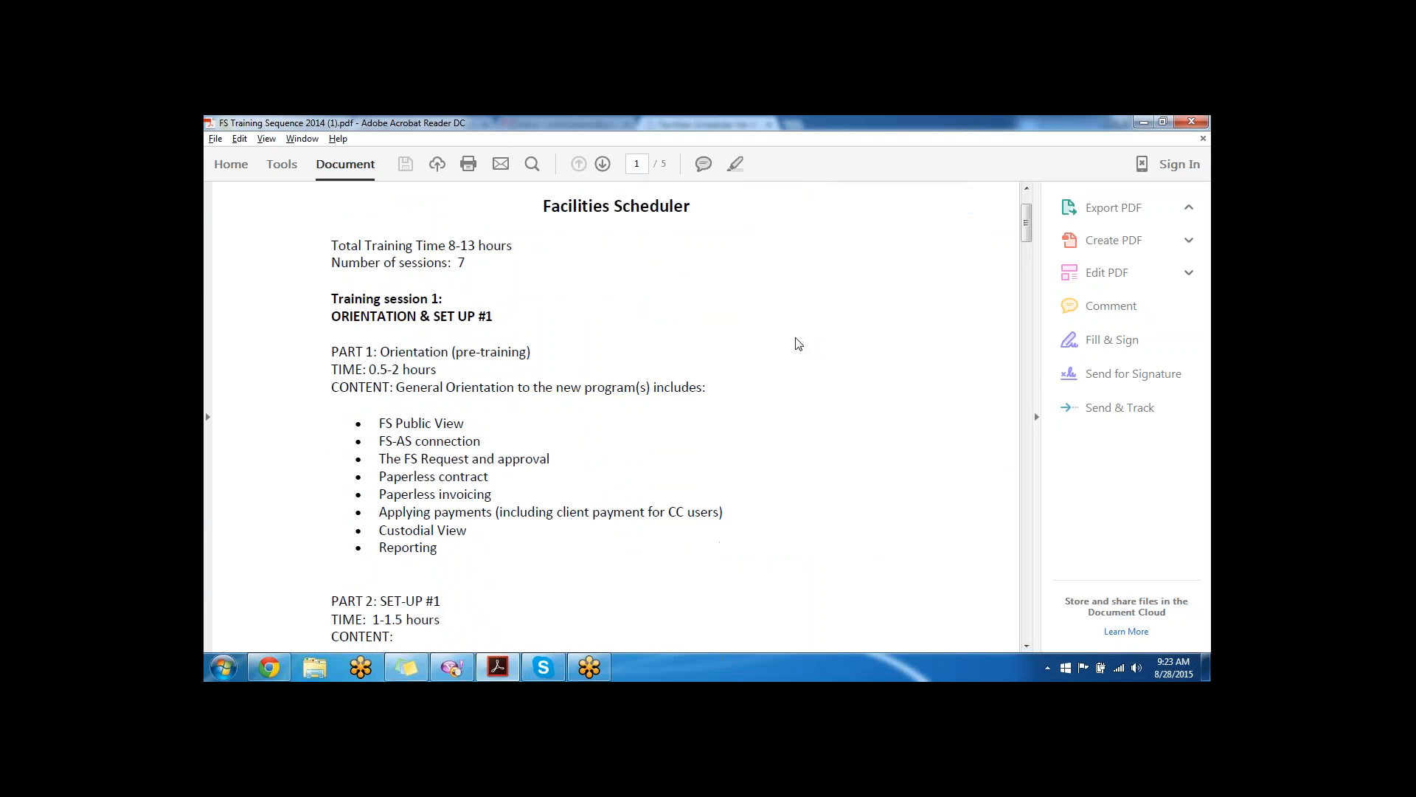
scroll(793, 332, down, 2)
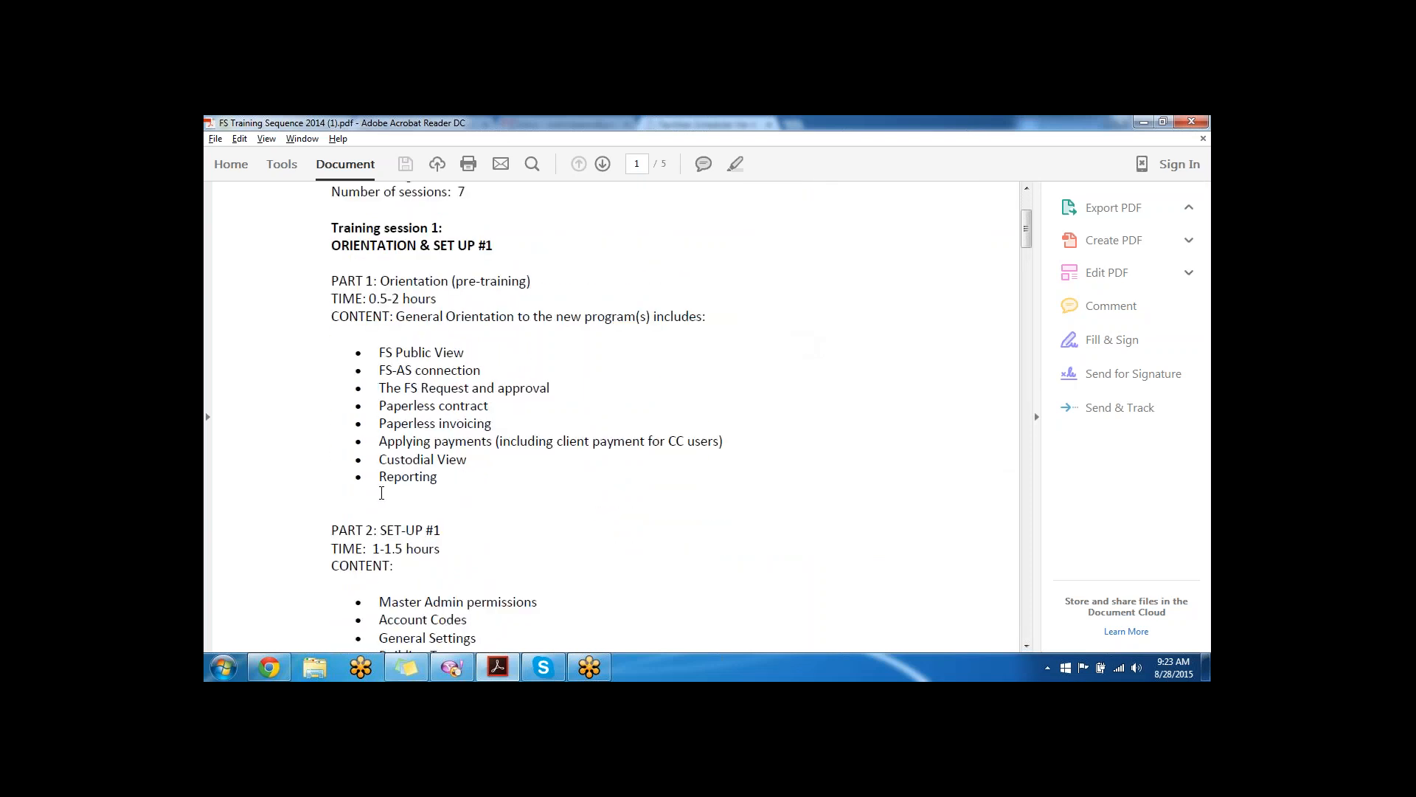
drag(378, 417, 328, 224)
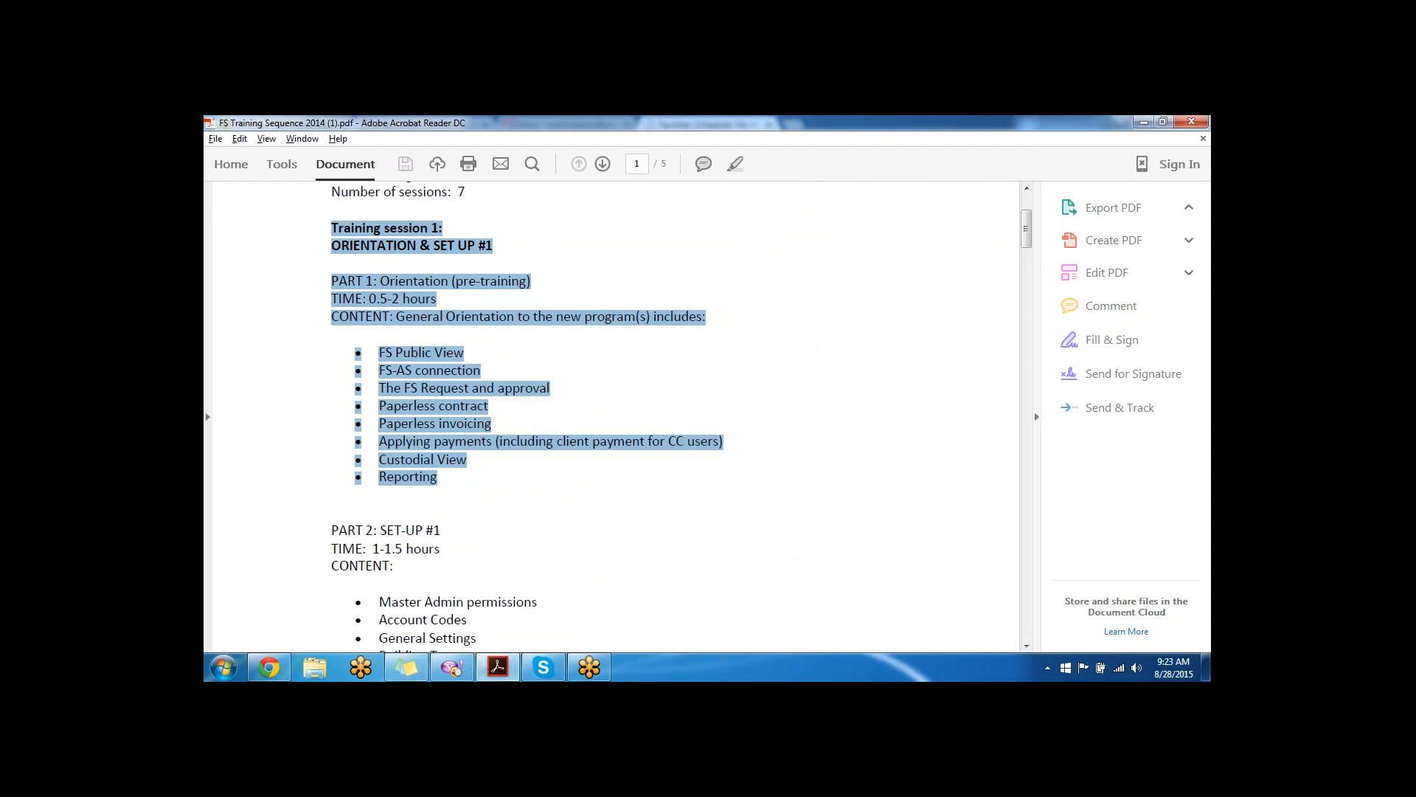
click(382, 363)
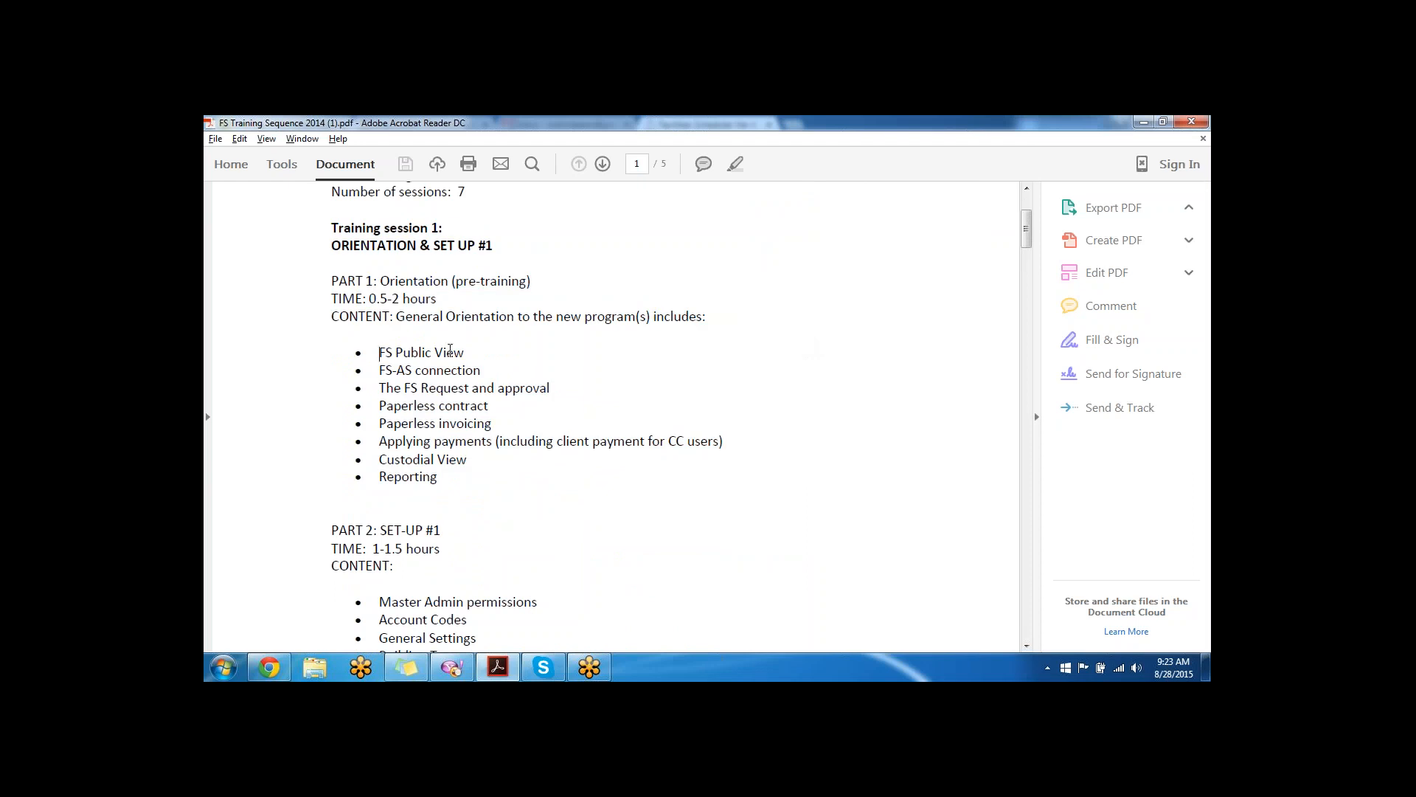
drag(379, 353, 466, 349)
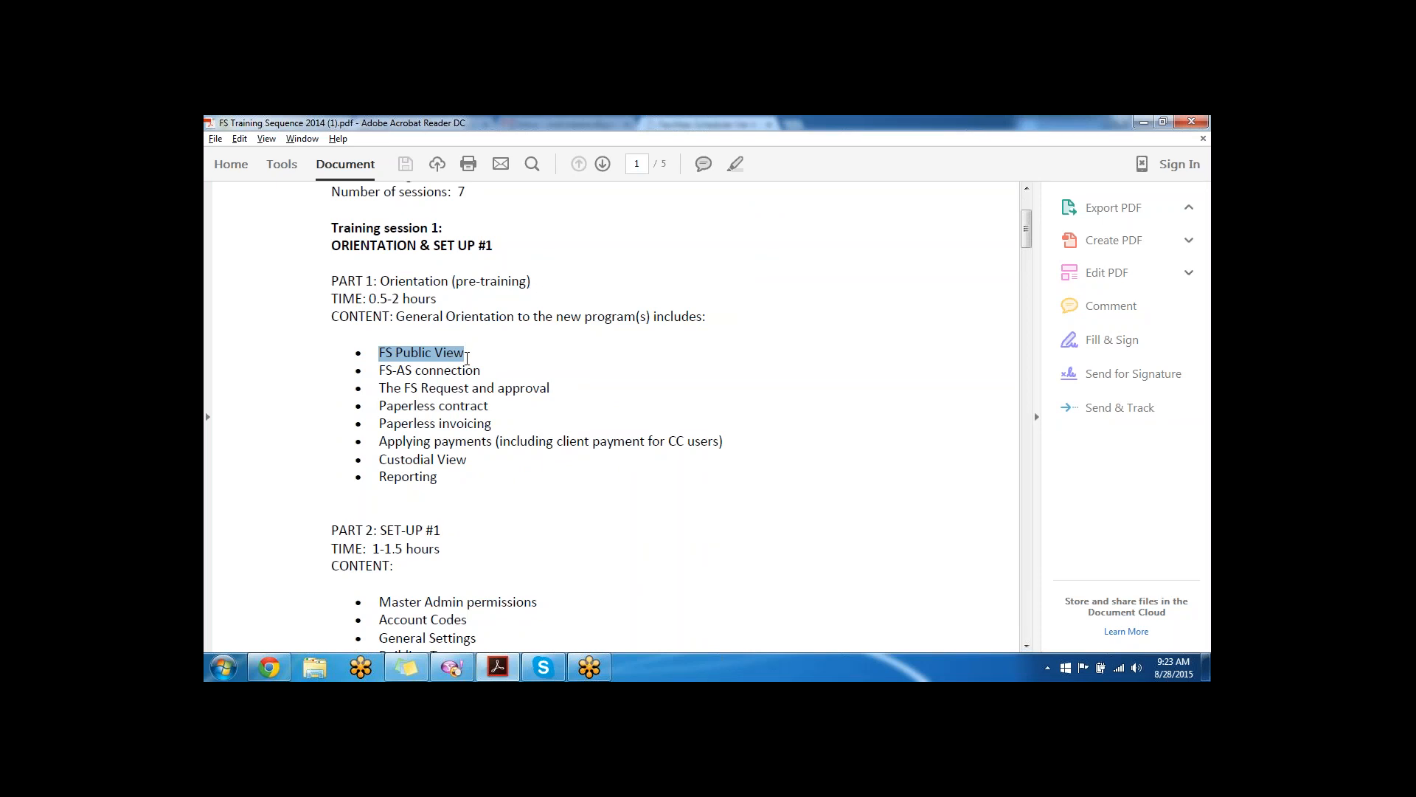
drag(481, 370, 375, 371)
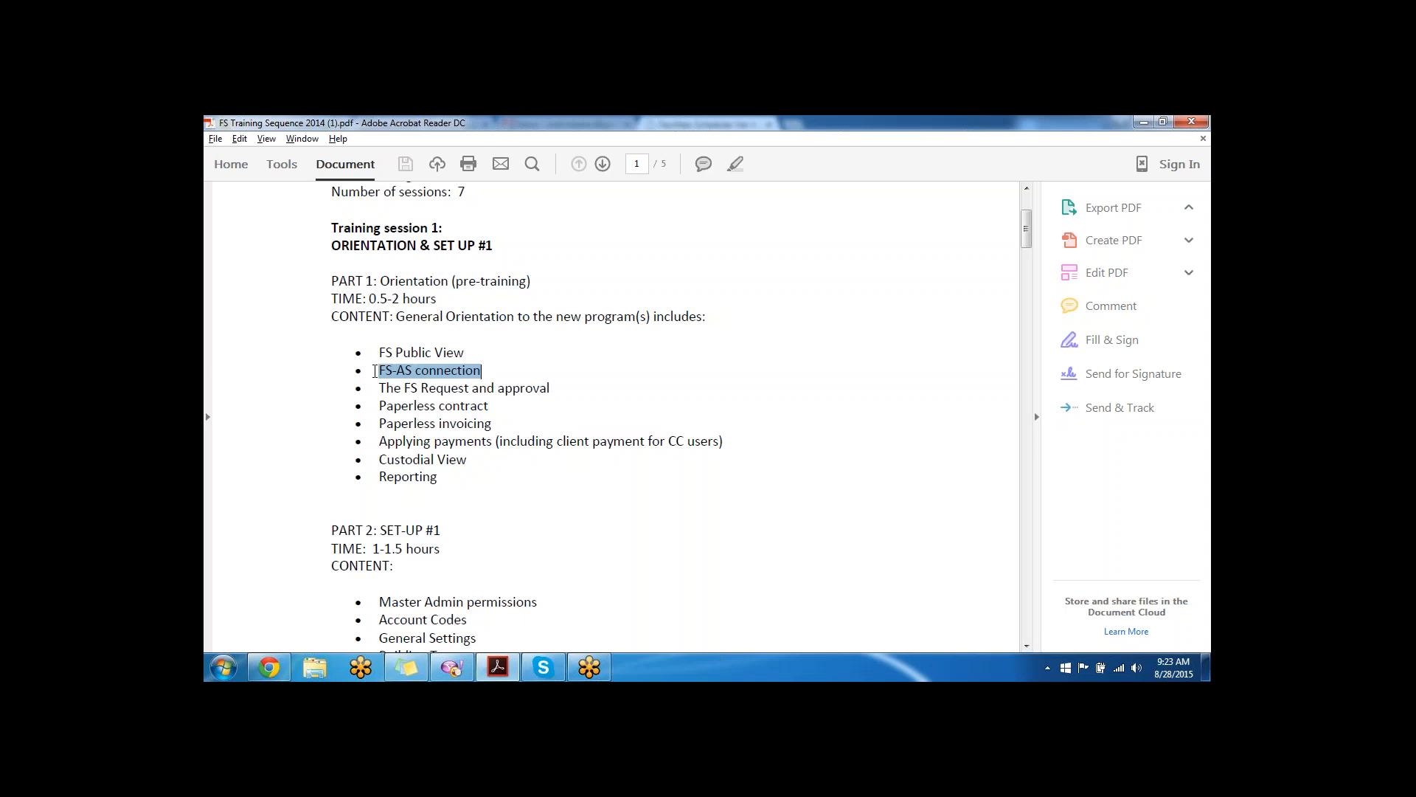
drag(555, 389, 378, 388)
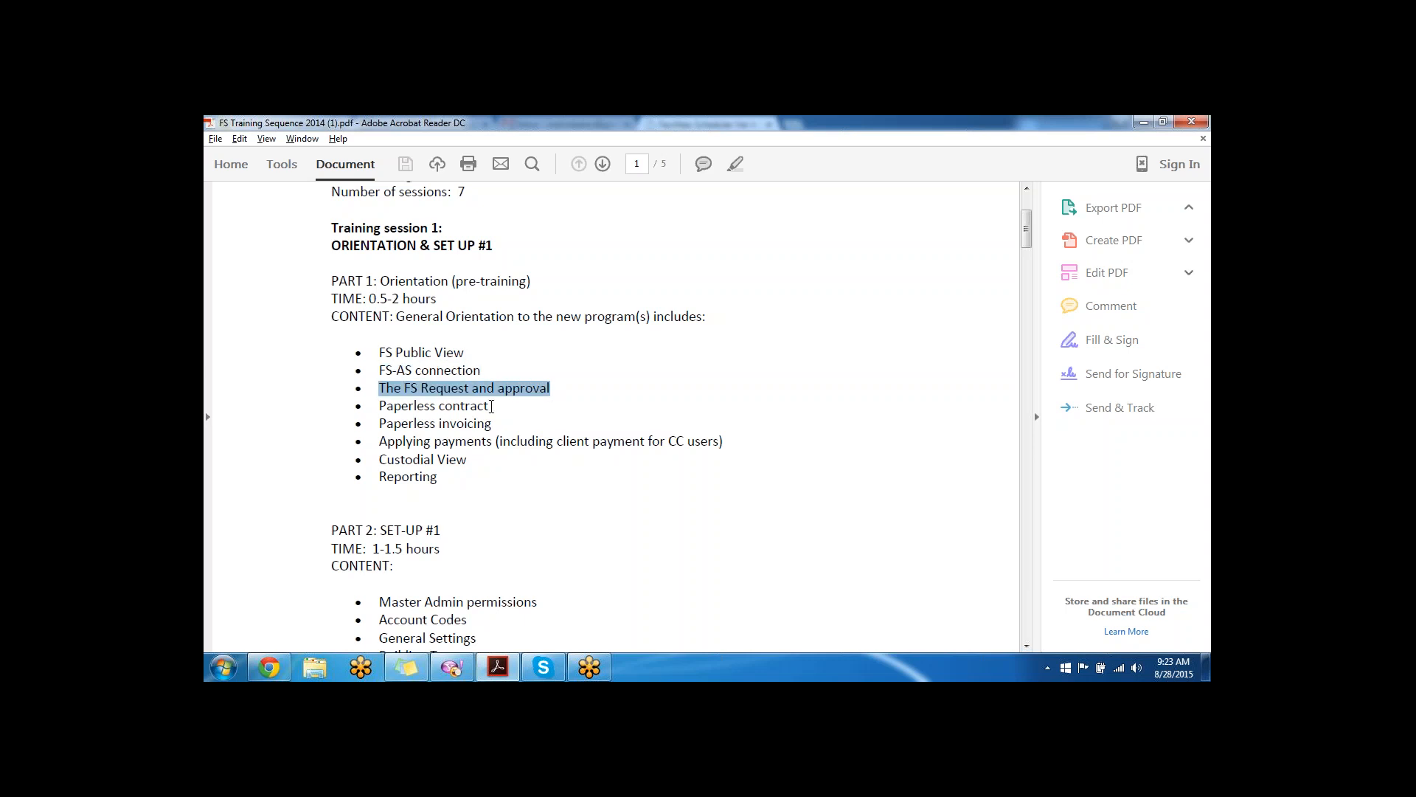
drag(490, 406, 379, 406)
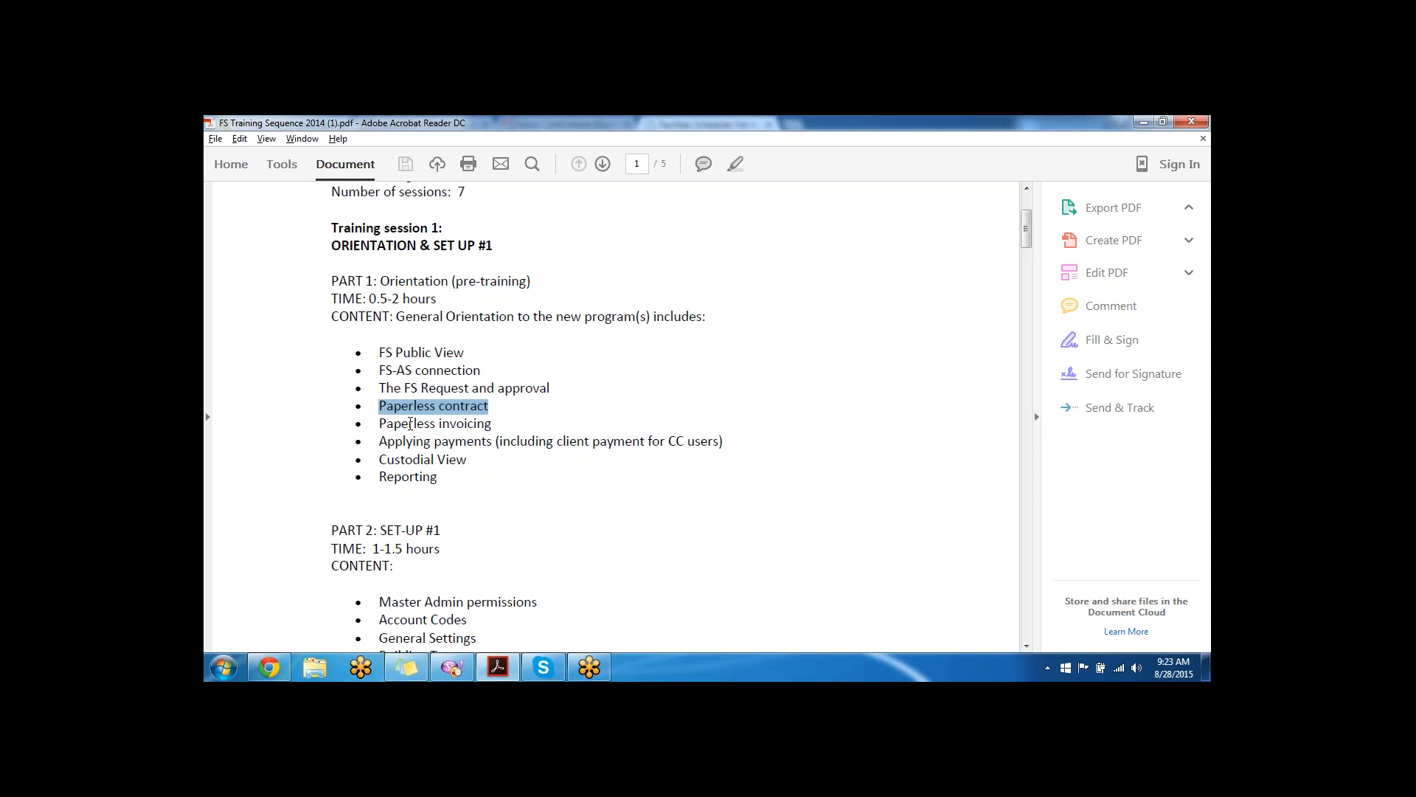
drag(492, 423, 378, 423)
drag(725, 441, 400, 441)
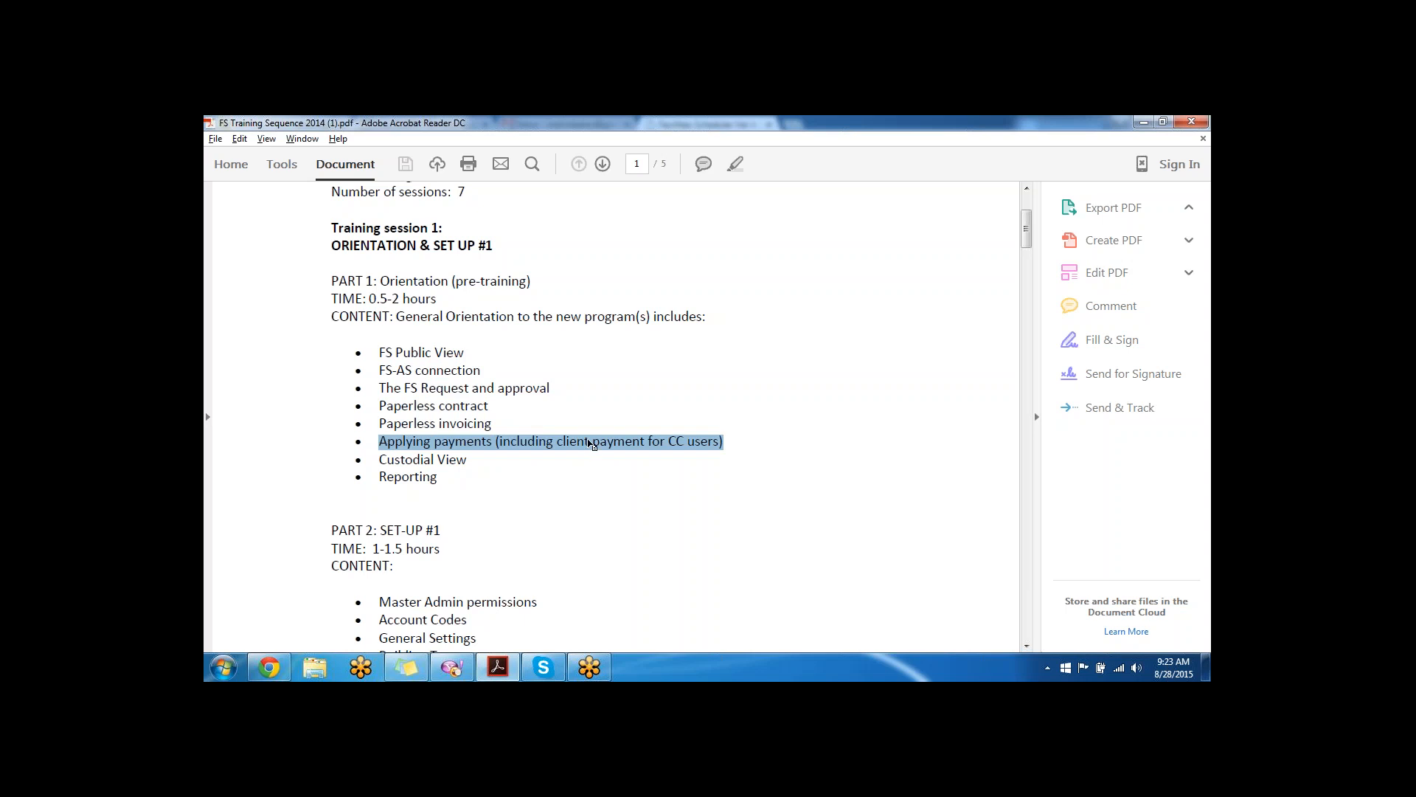
click(731, 442)
drag(725, 443, 379, 443)
- Highlight the Custodial View and Reporting topics
triple_click(410, 461)
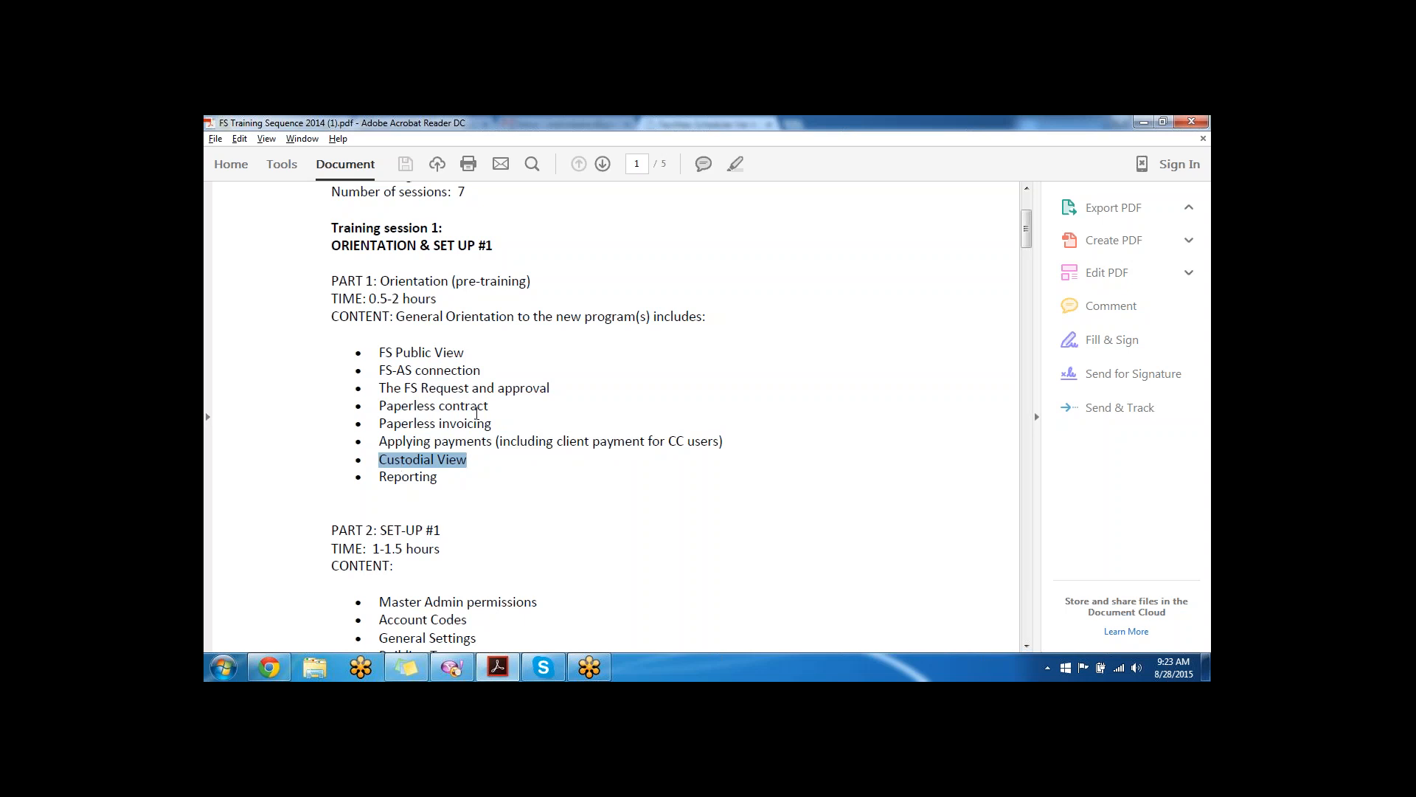
scroll(452, 468, down, 2)
drag(437, 405, 378, 407)
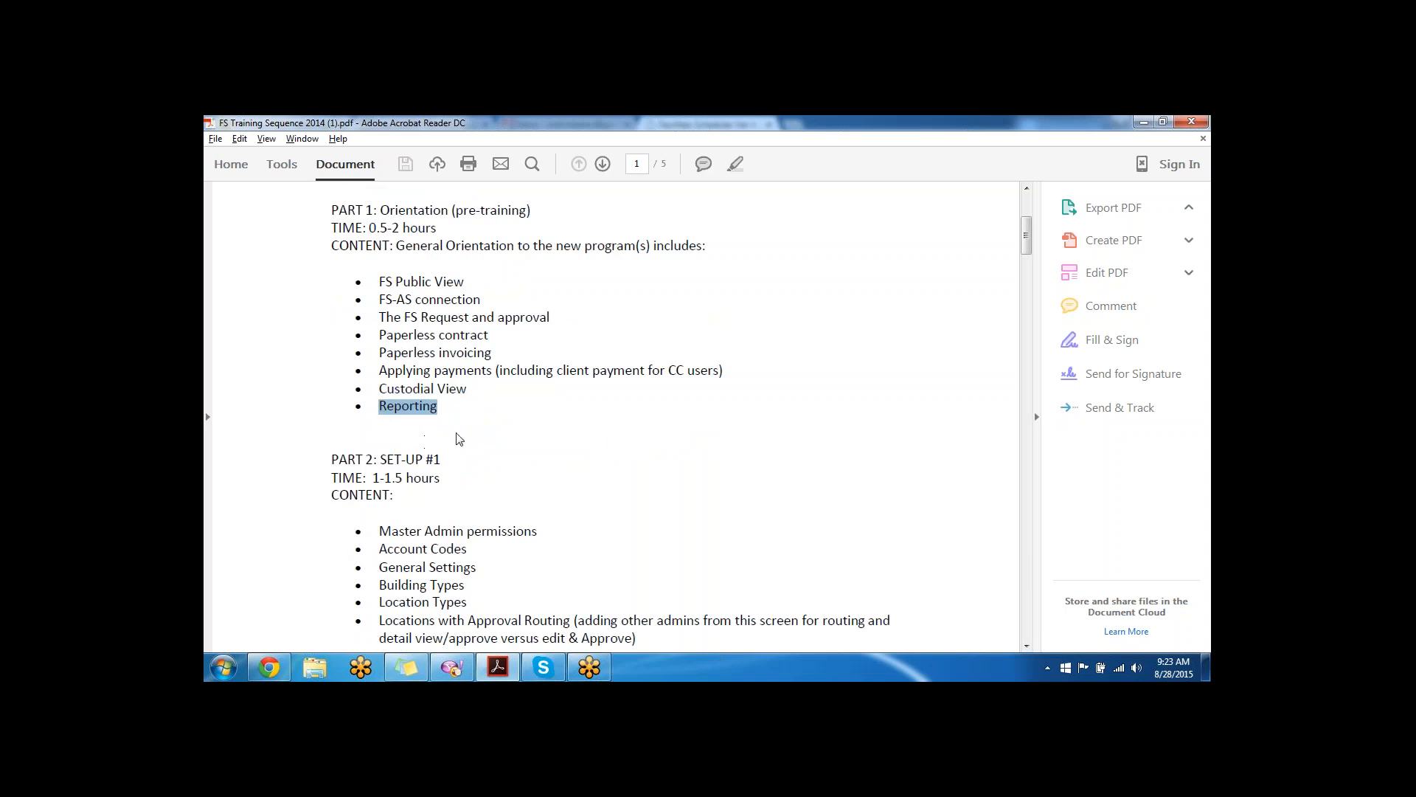
- Highlight the six Part 2 Set-Up #1 topics, then switch to the scheduler login page
scroll(468, 421, down, 3)
scroll(471, 385, down, 3)
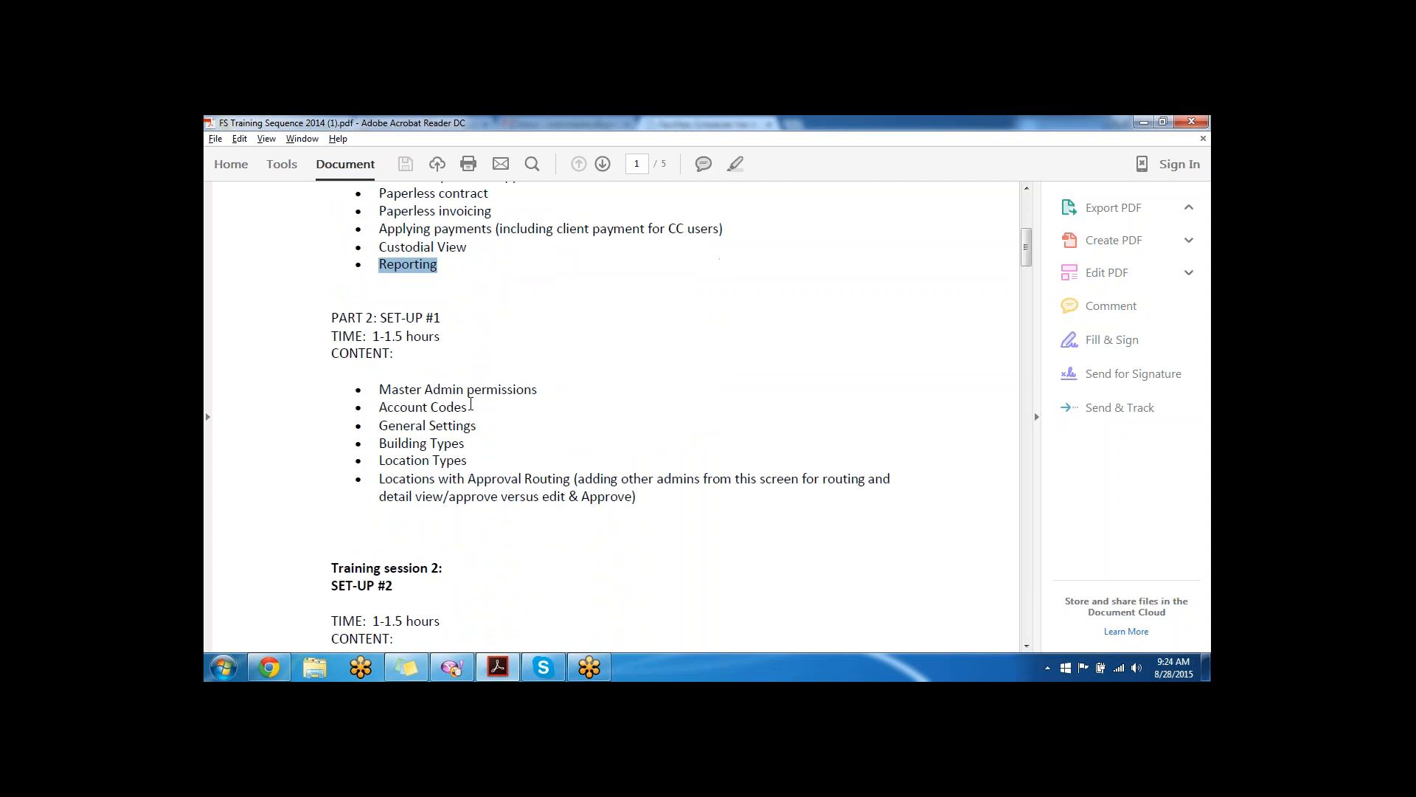
scroll(470, 384, down, 1)
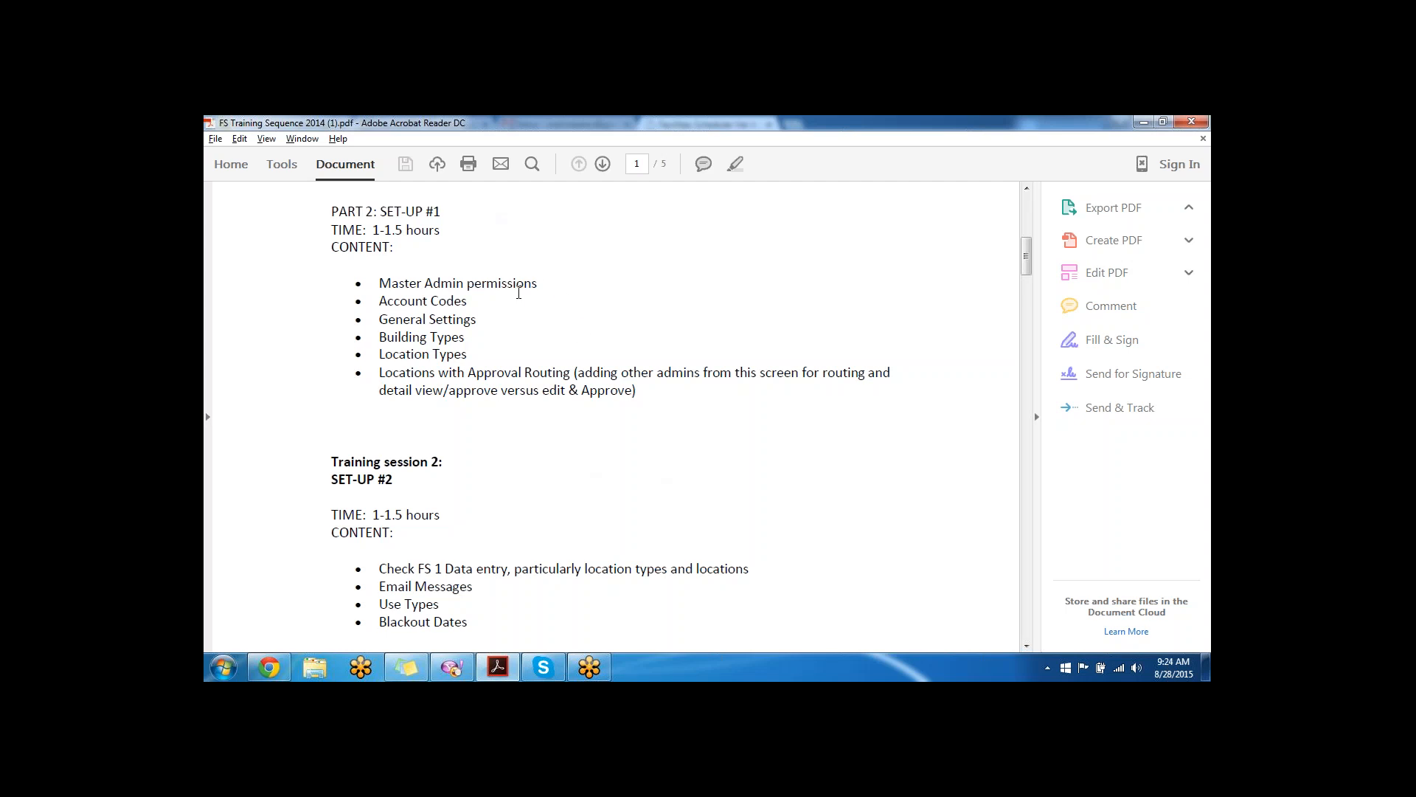
drag(645, 393, 383, 284)
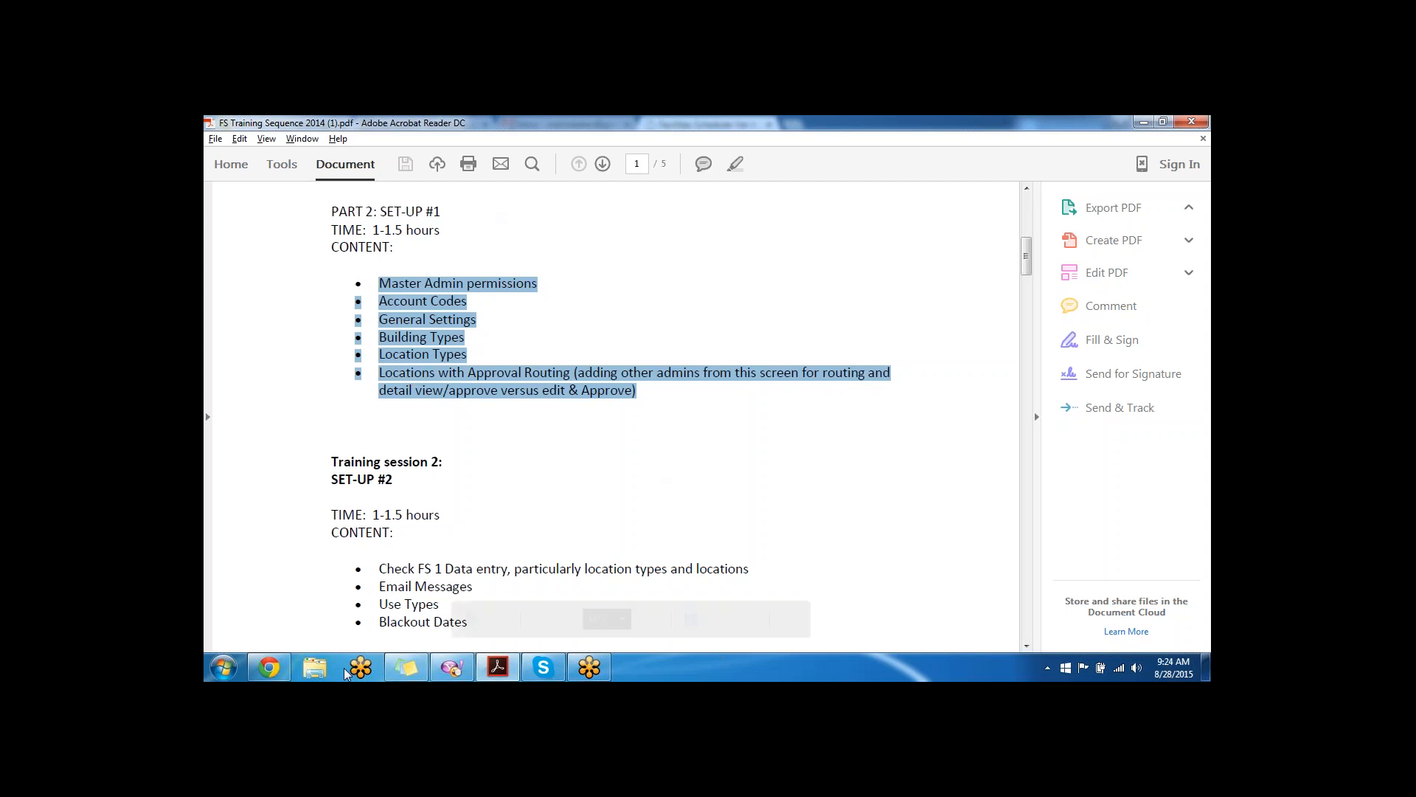
click(269, 666)
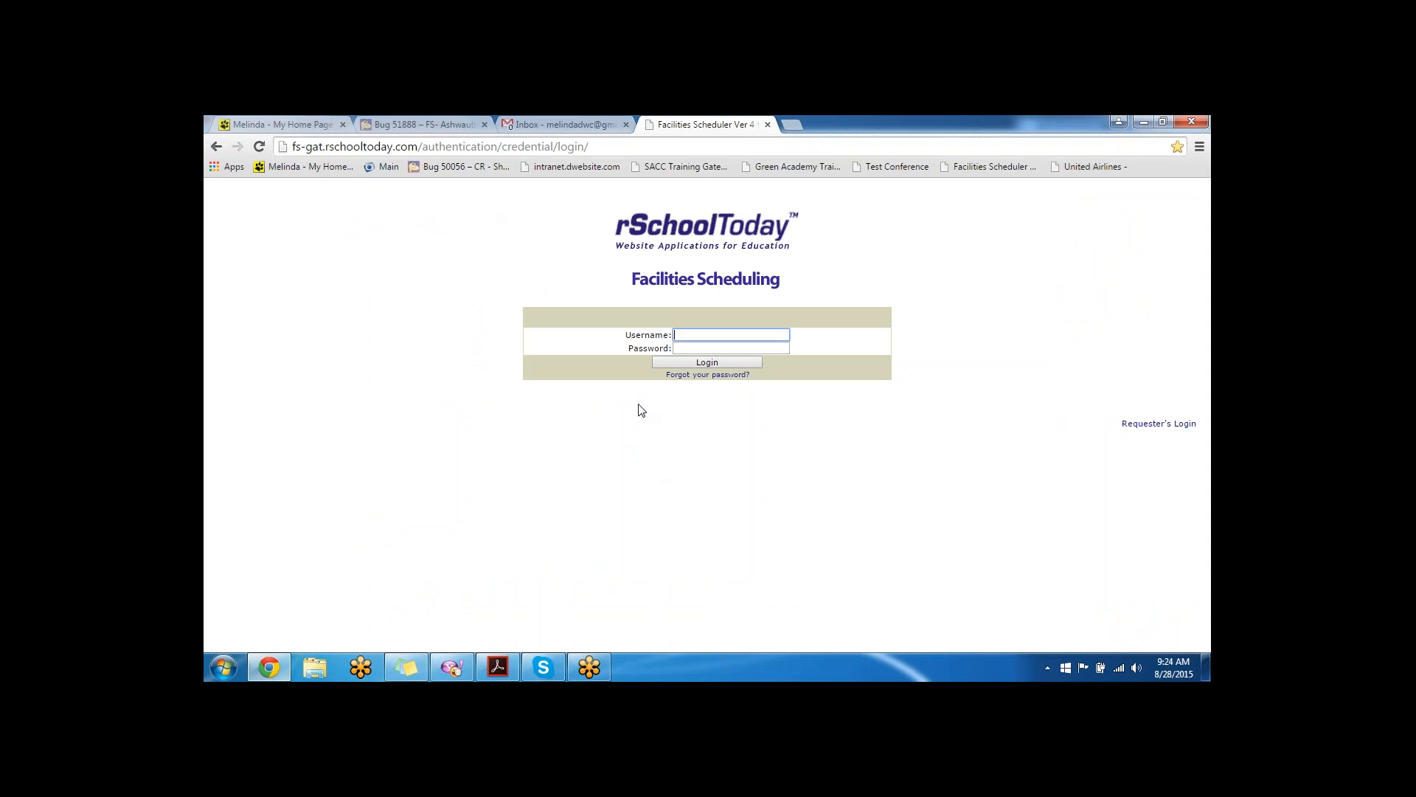
- Log in to Facilities Scheduling with the username and password
text(dwc)
key(Tab)
text(•••)
click(730, 361)
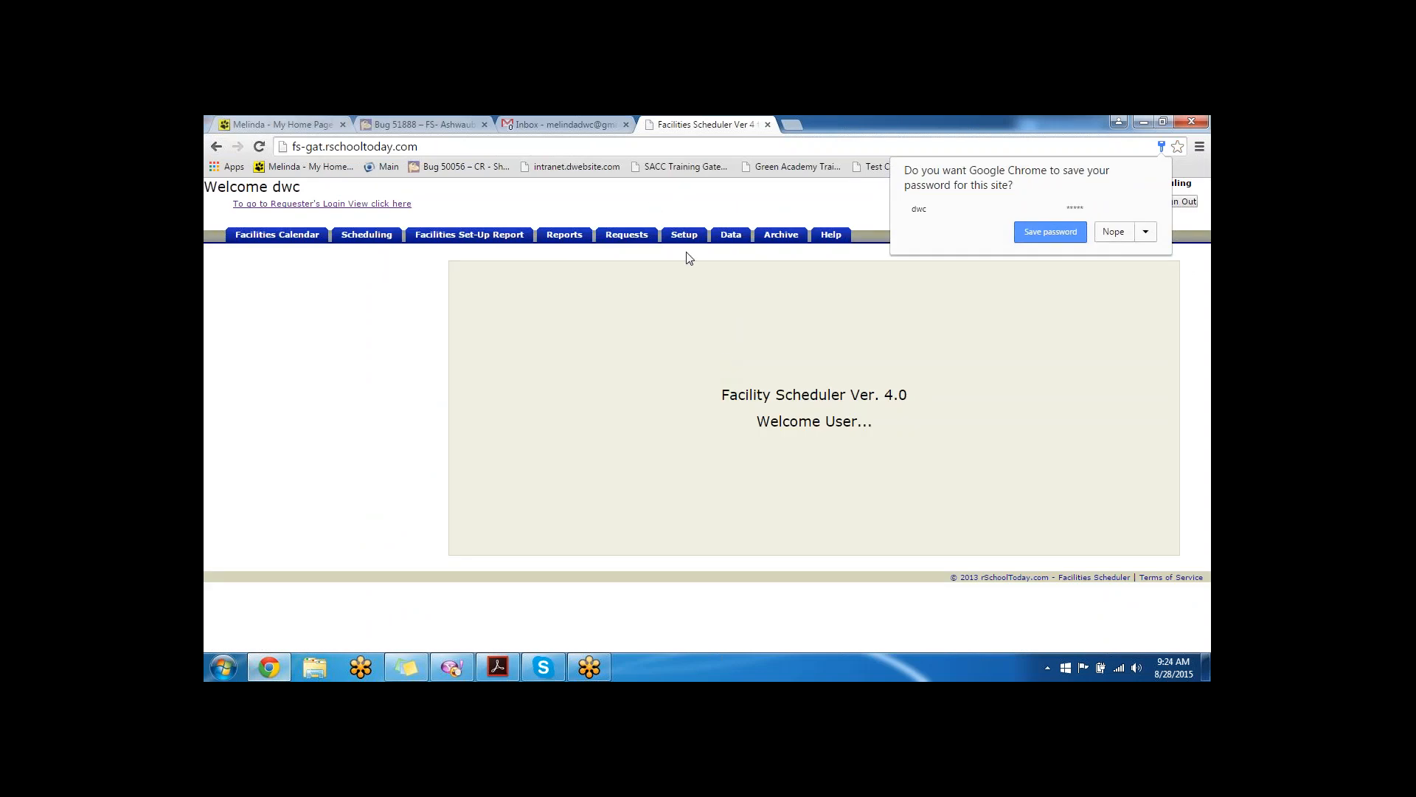
- Go to the Setup area's Permissions page
click(683, 237)
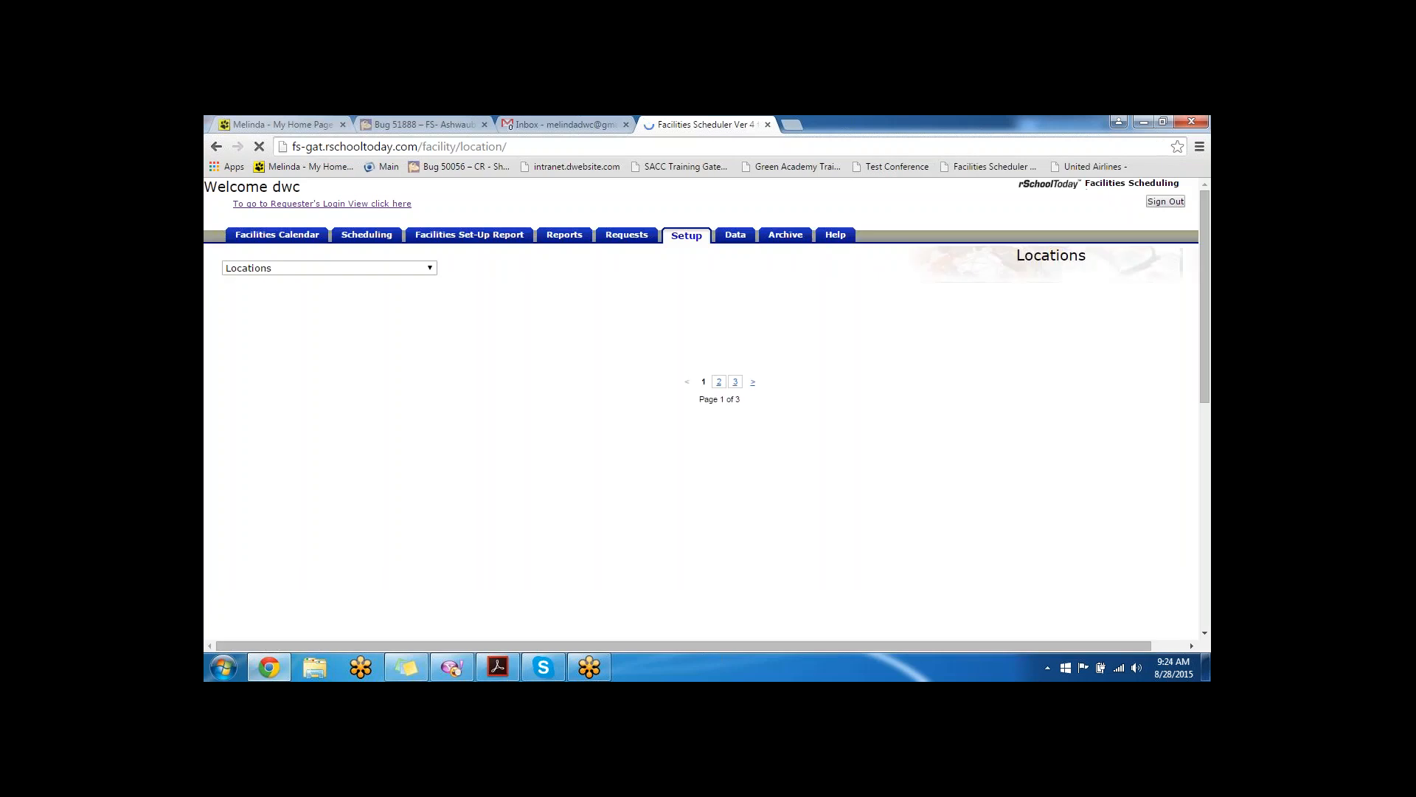
click(342, 270)
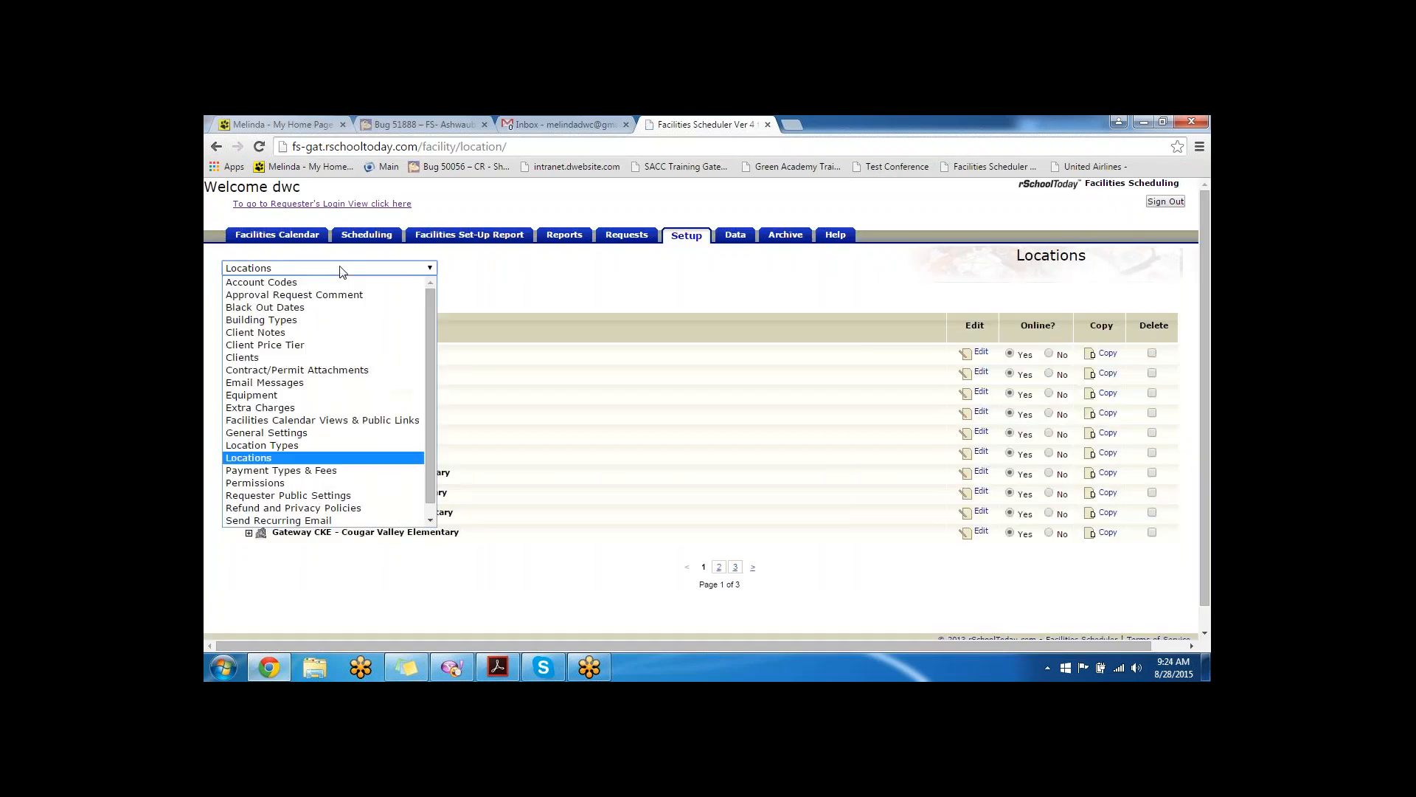
click(301, 484)
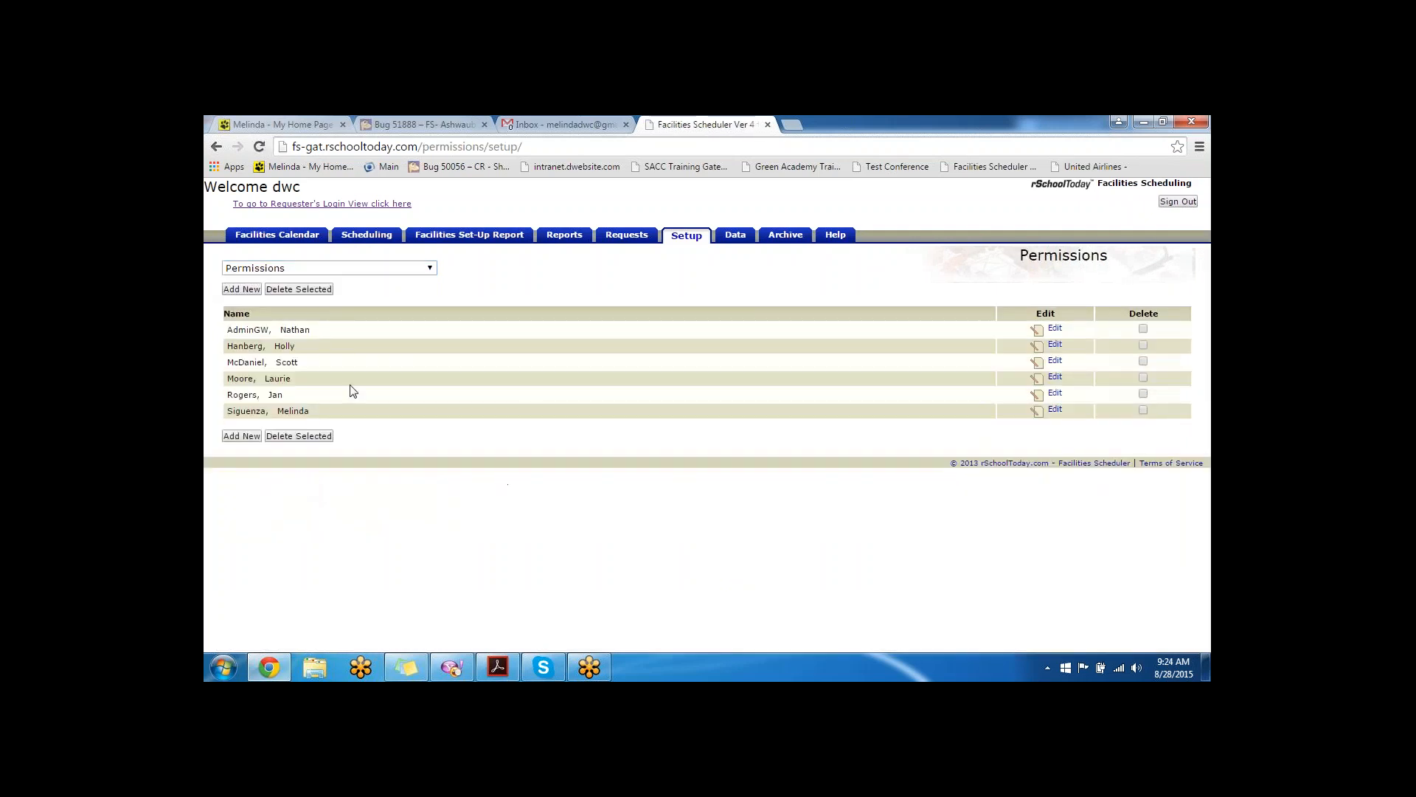
- Start a new administrator and toggle the Facilities Calendar permissions on and back off
click(244, 289)
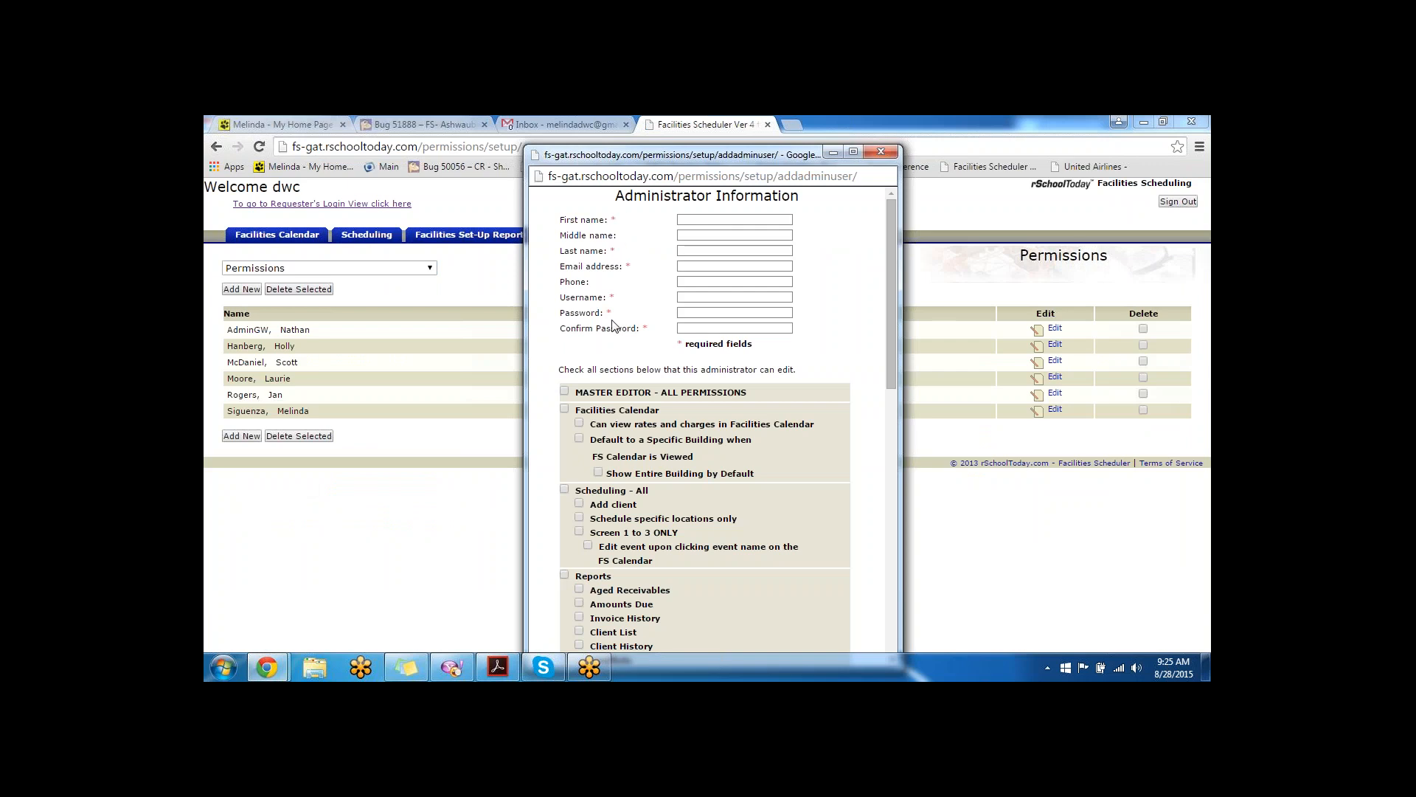
scroll(612, 328, down, 2)
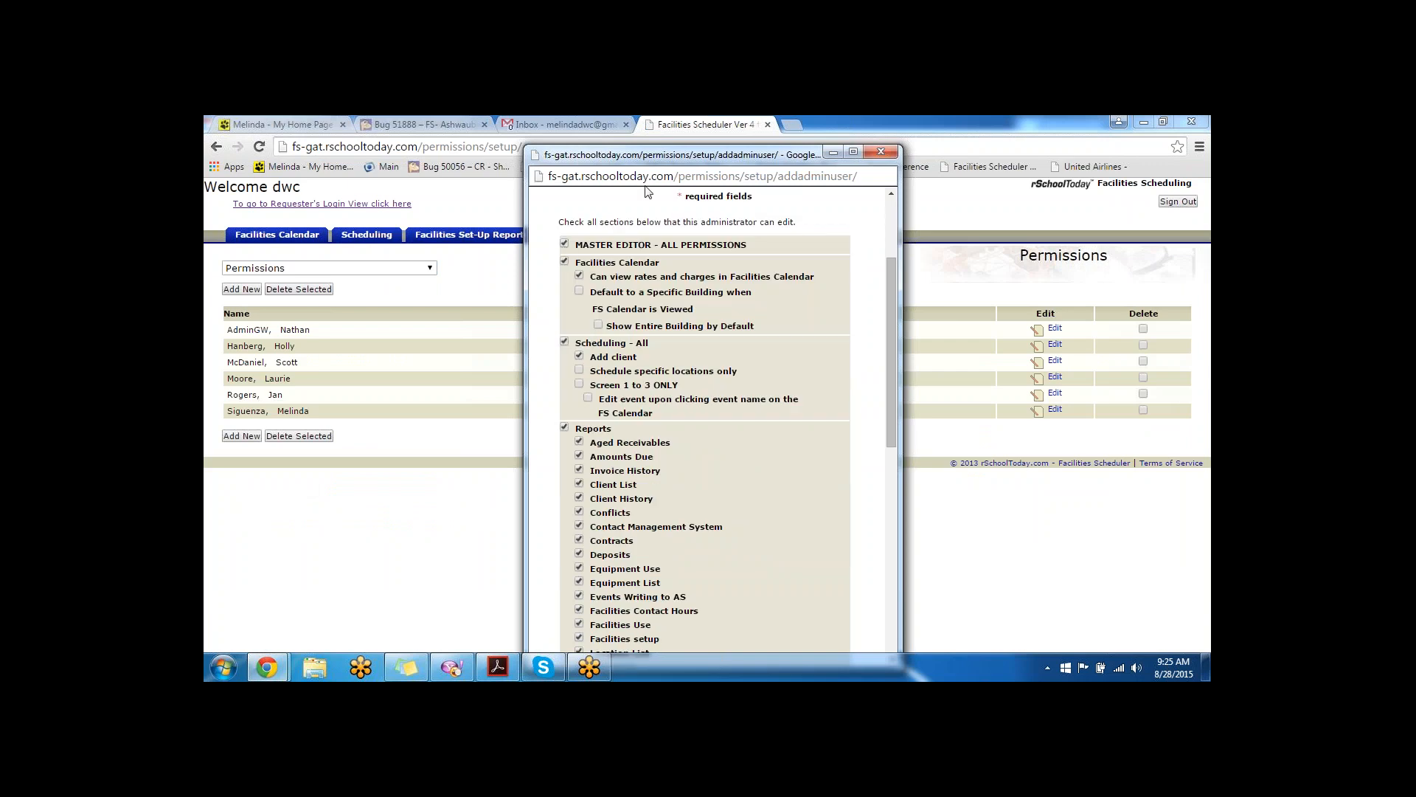
click(565, 243)
click(565, 261)
click(580, 275)
click(565, 261)
- Review the Scheduling, Reports and Show Entire Building by Default options, then close unsaved
scroll(634, 369, down, 2)
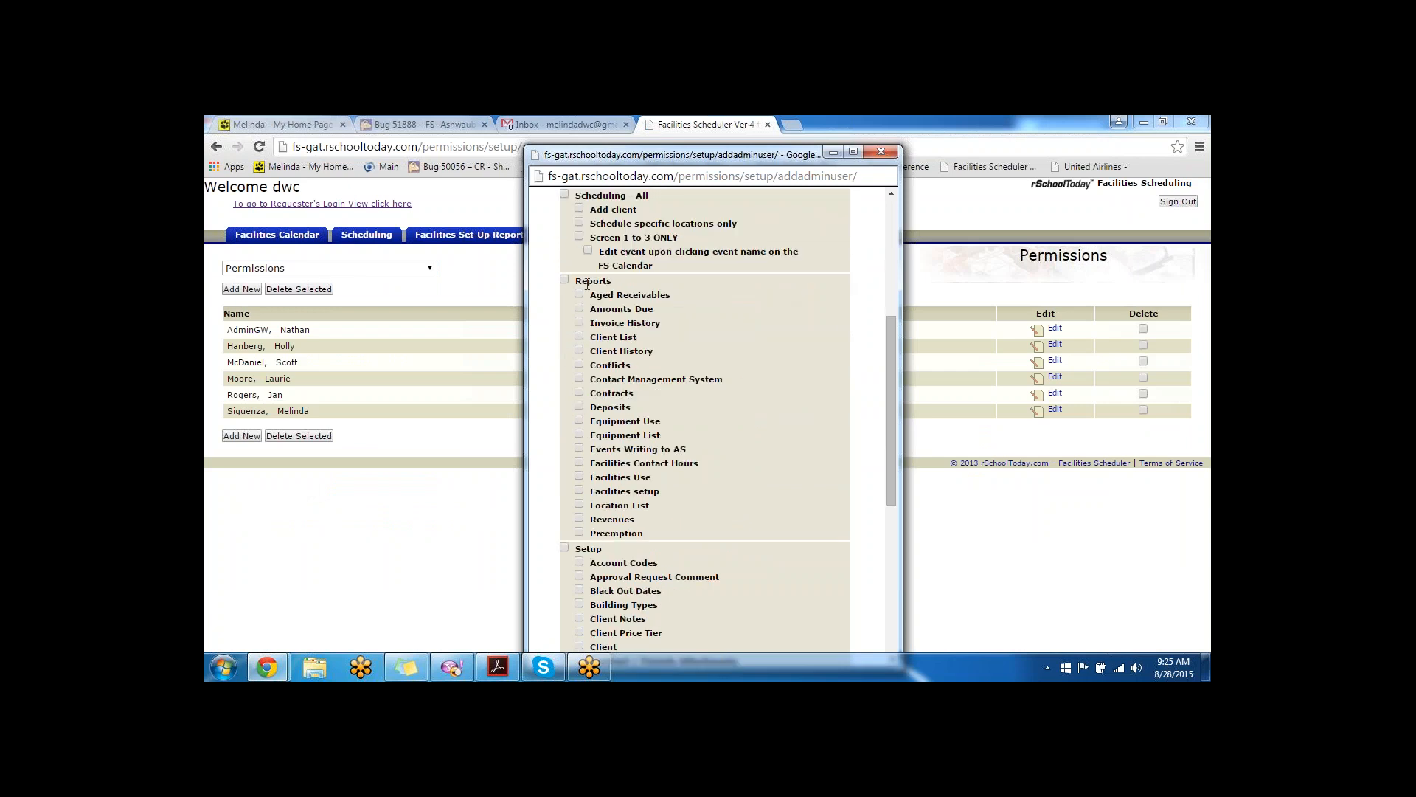
drag(619, 284, 562, 283)
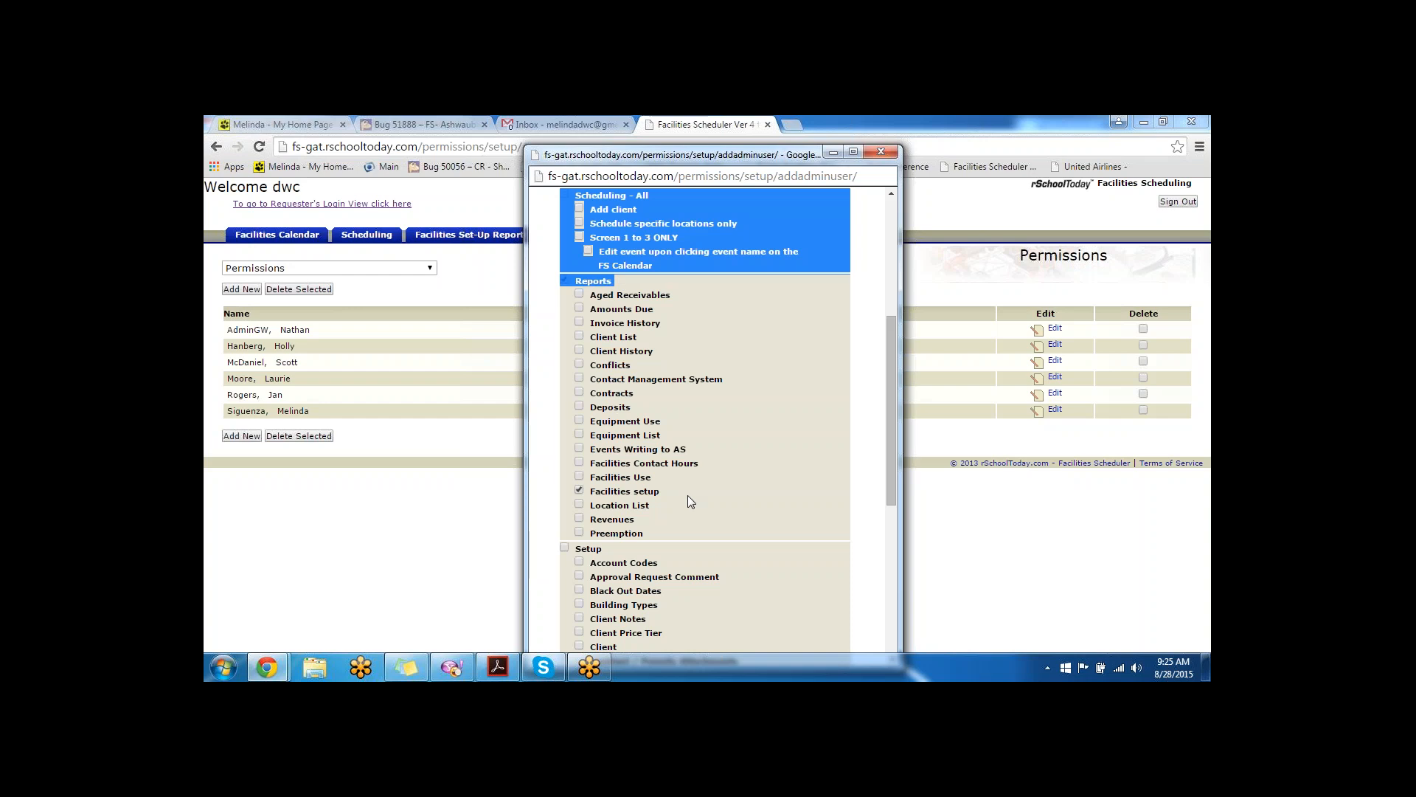
click(546, 390)
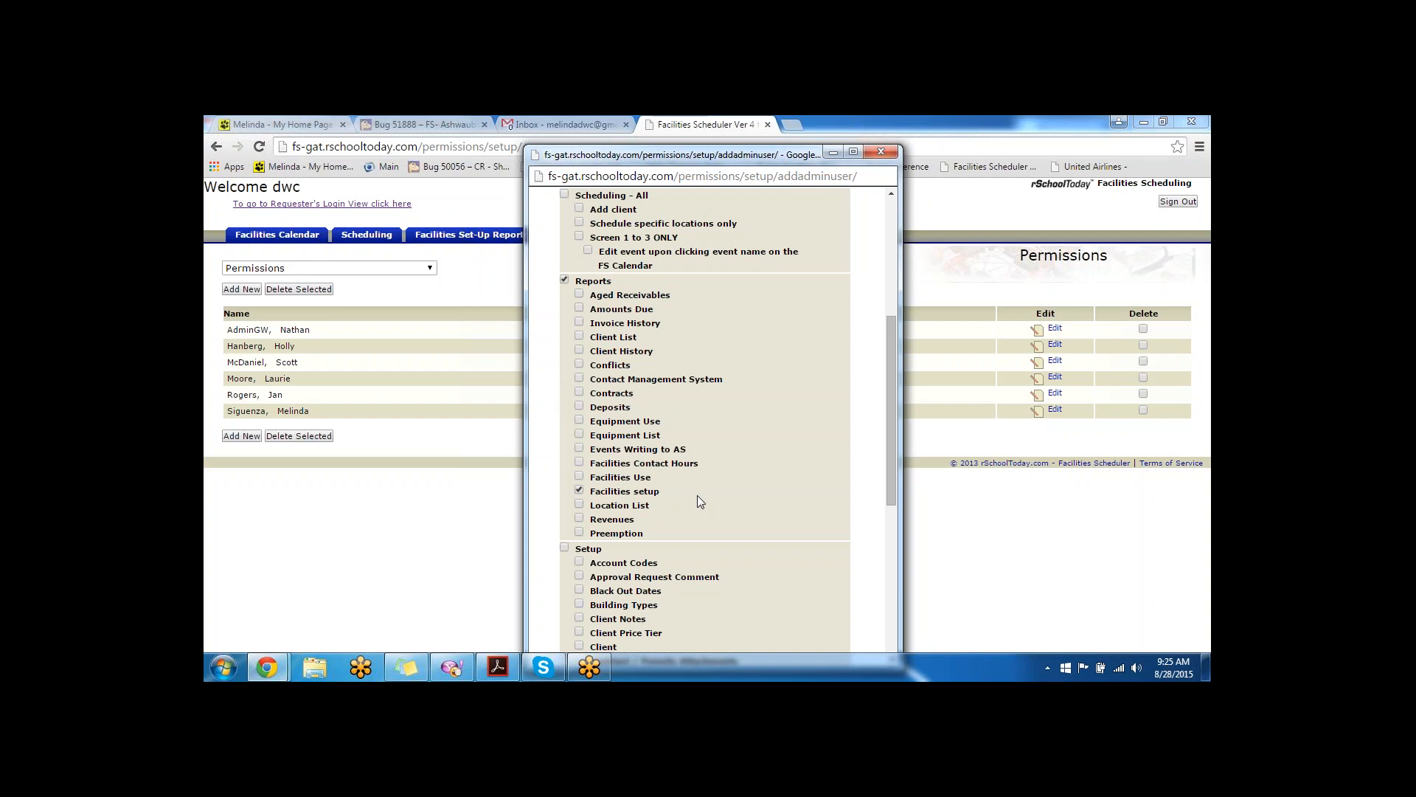
scroll(698, 498, down, 1)
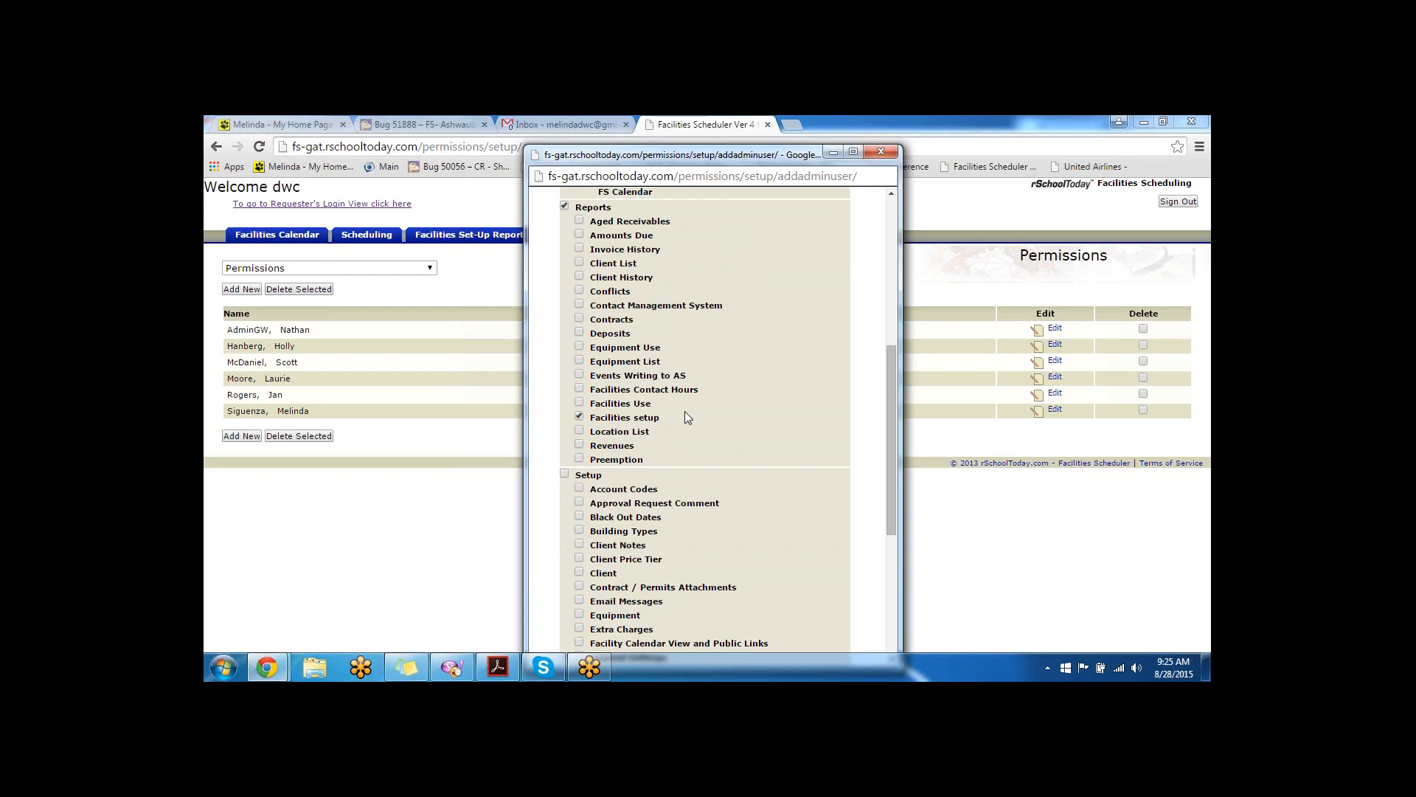
scroll(686, 418, down, 1)
scroll(688, 193, down, 3)
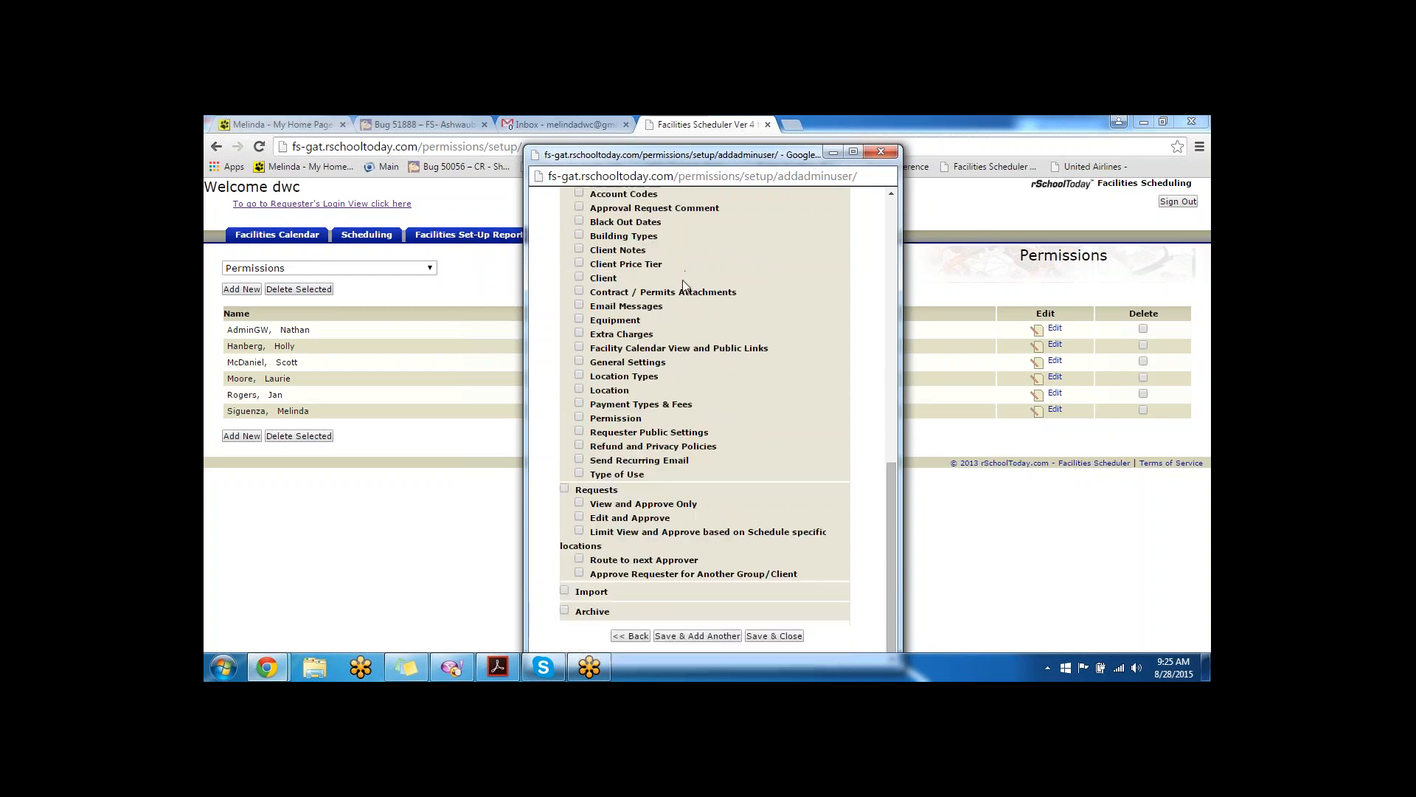
scroll(670, 568, up, 8)
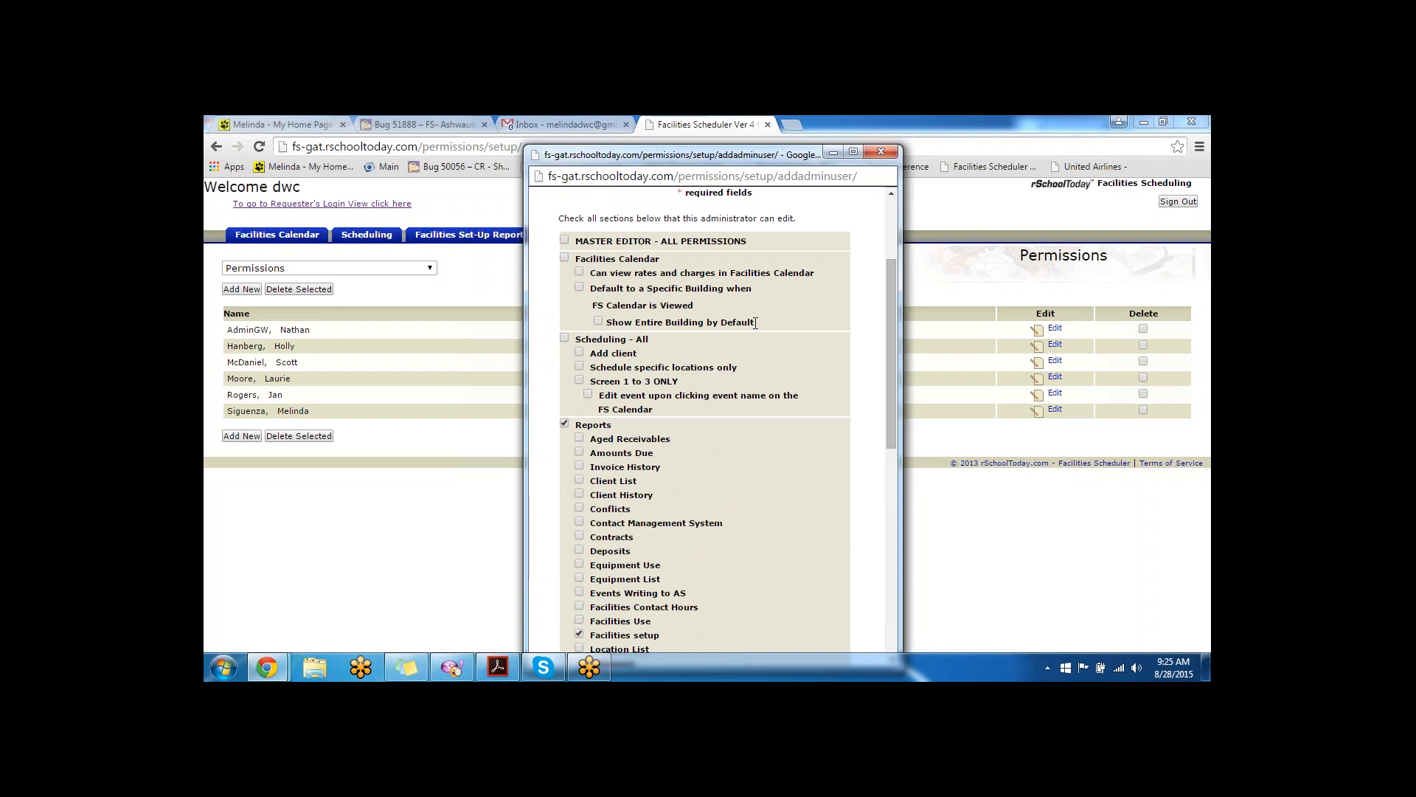
drag(755, 322, 608, 330)
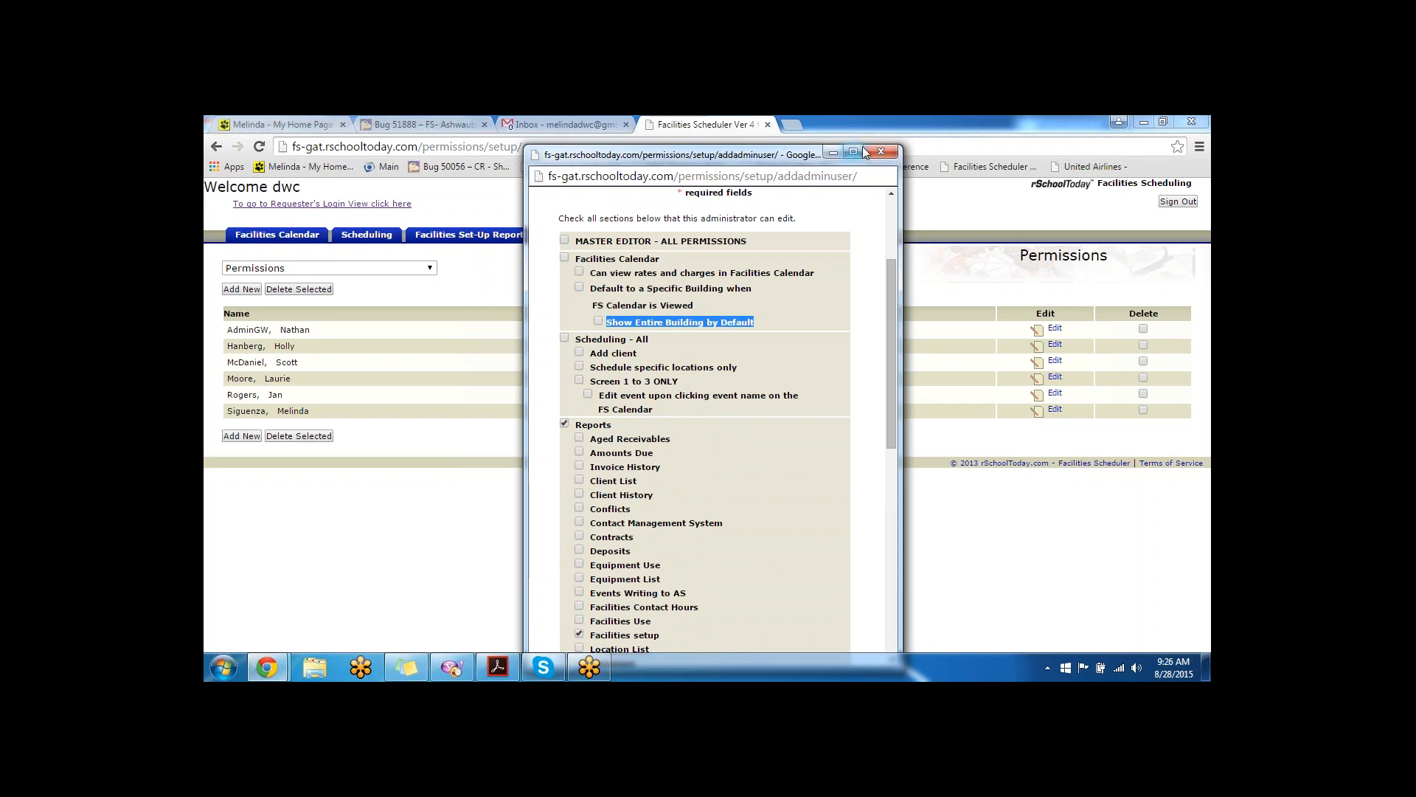
click(880, 153)
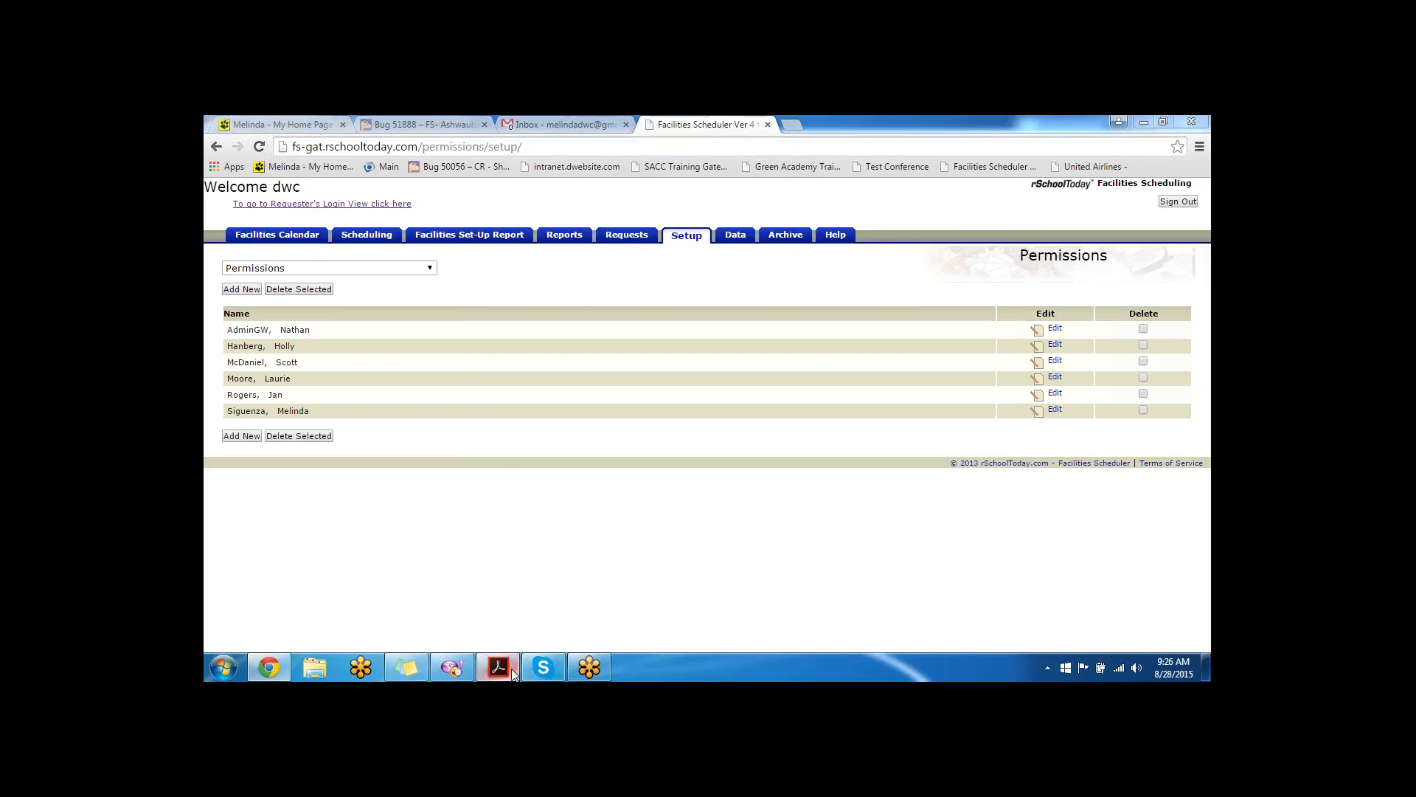
- Return to the scheduler, go to the Account Codes setup page and start a new account code
click(513, 670)
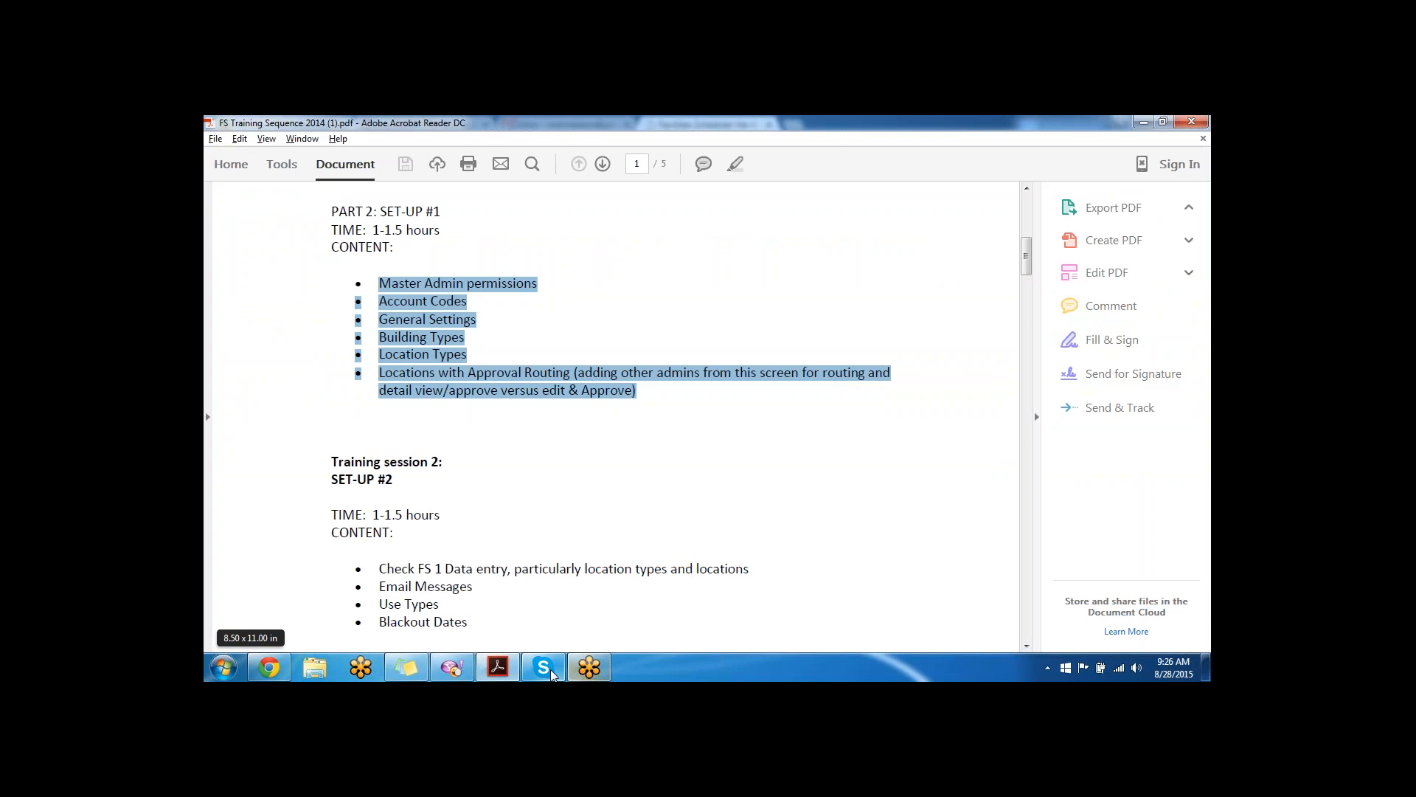
click(267, 667)
click(317, 268)
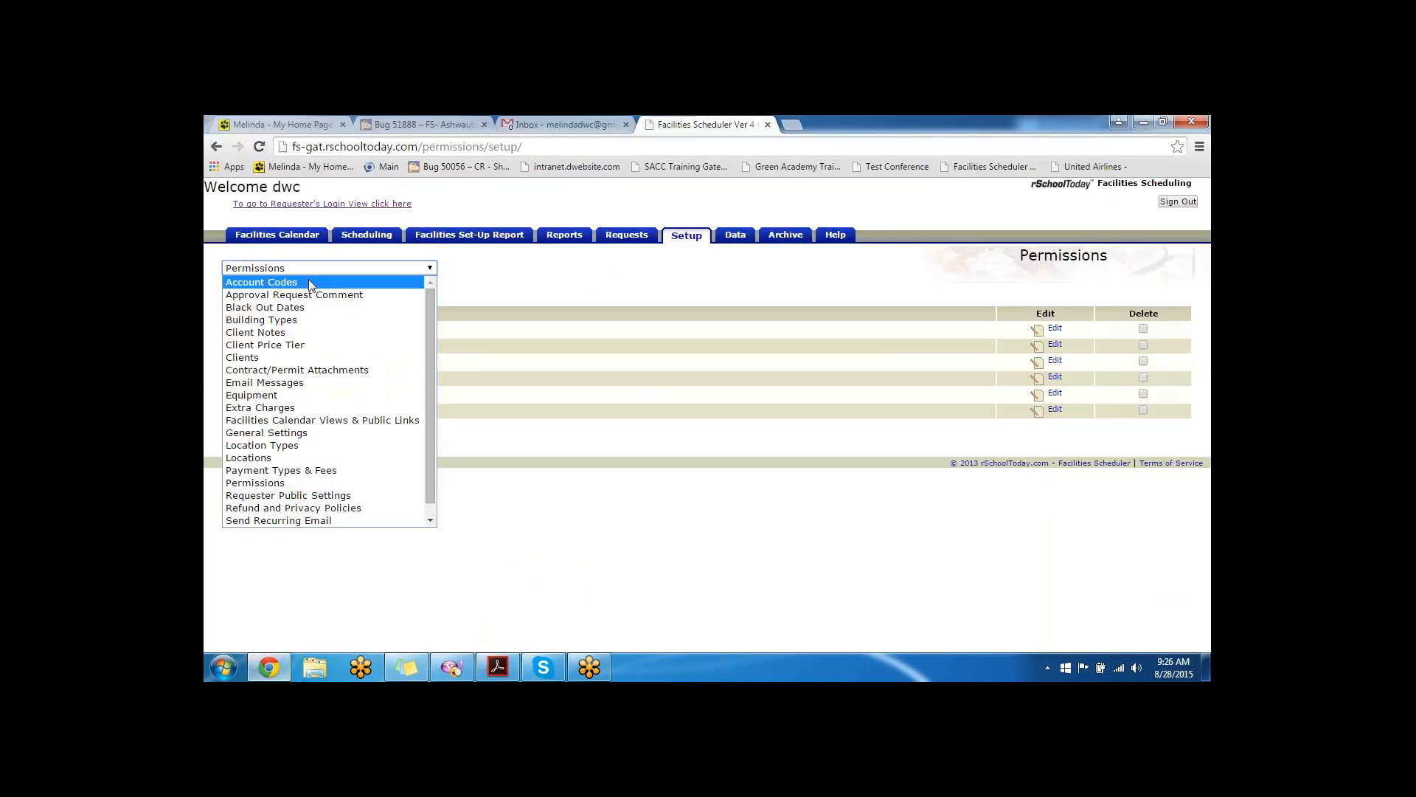
click(308, 279)
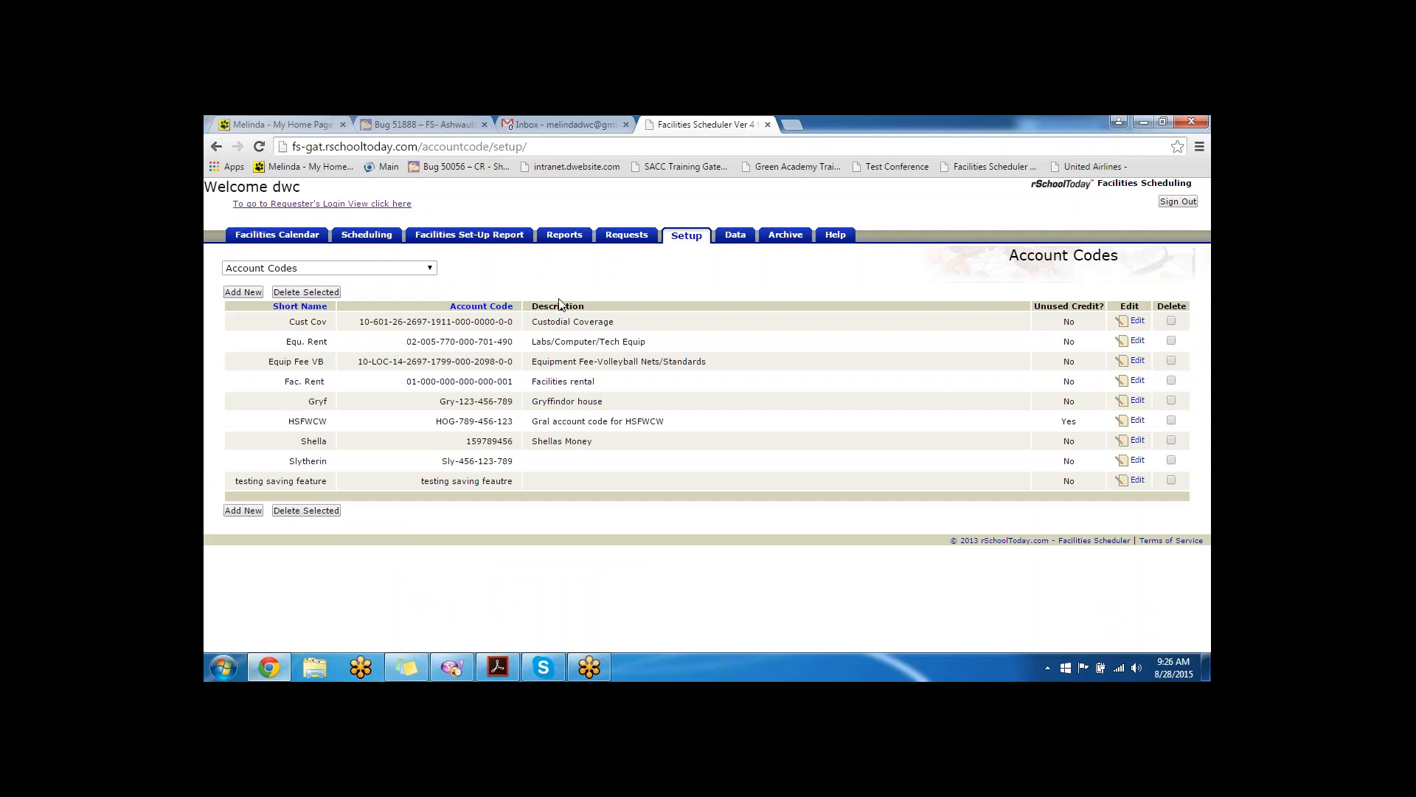
click(243, 293)
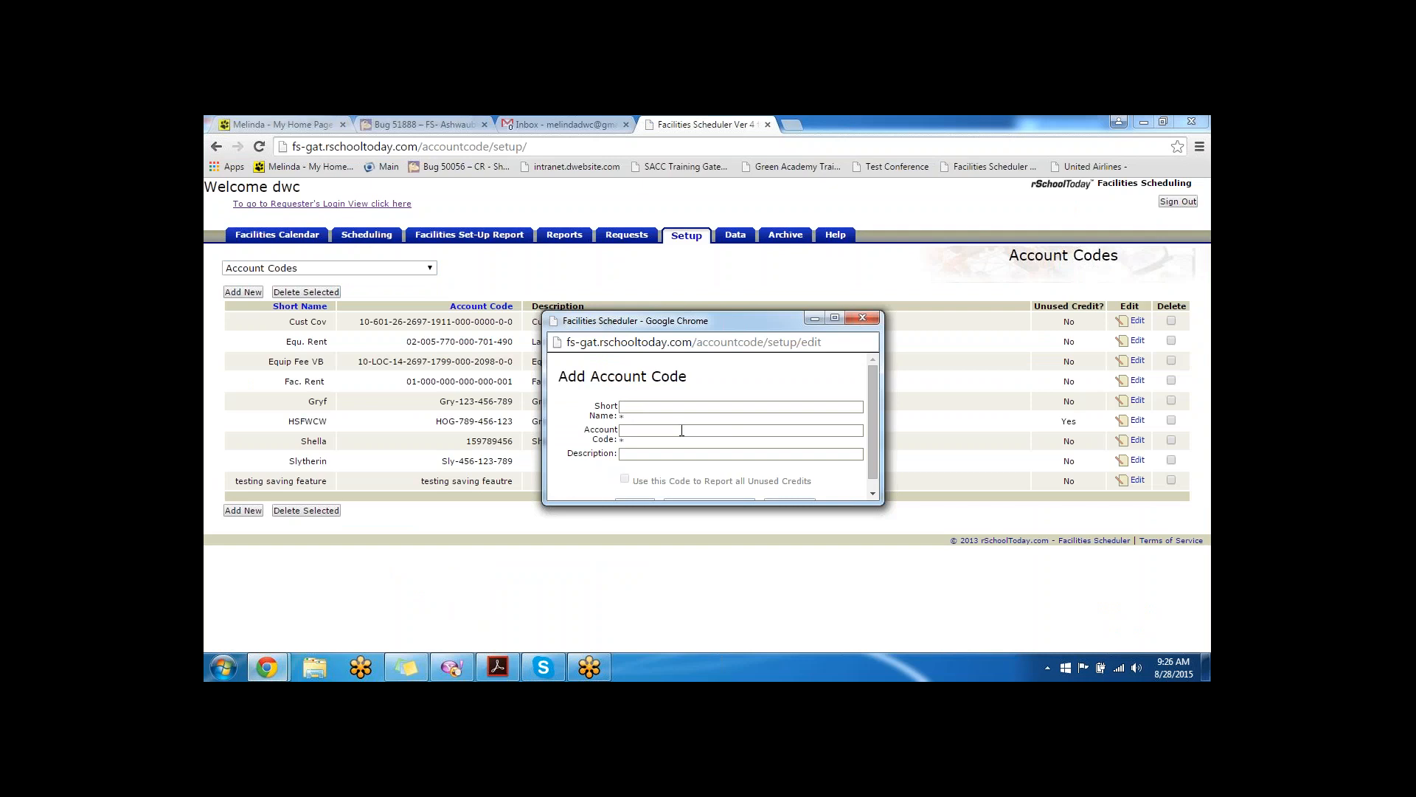
- Note the unused credits reporting option, then close the Add Account Code form without saving
scroll(694, 404, down, 1)
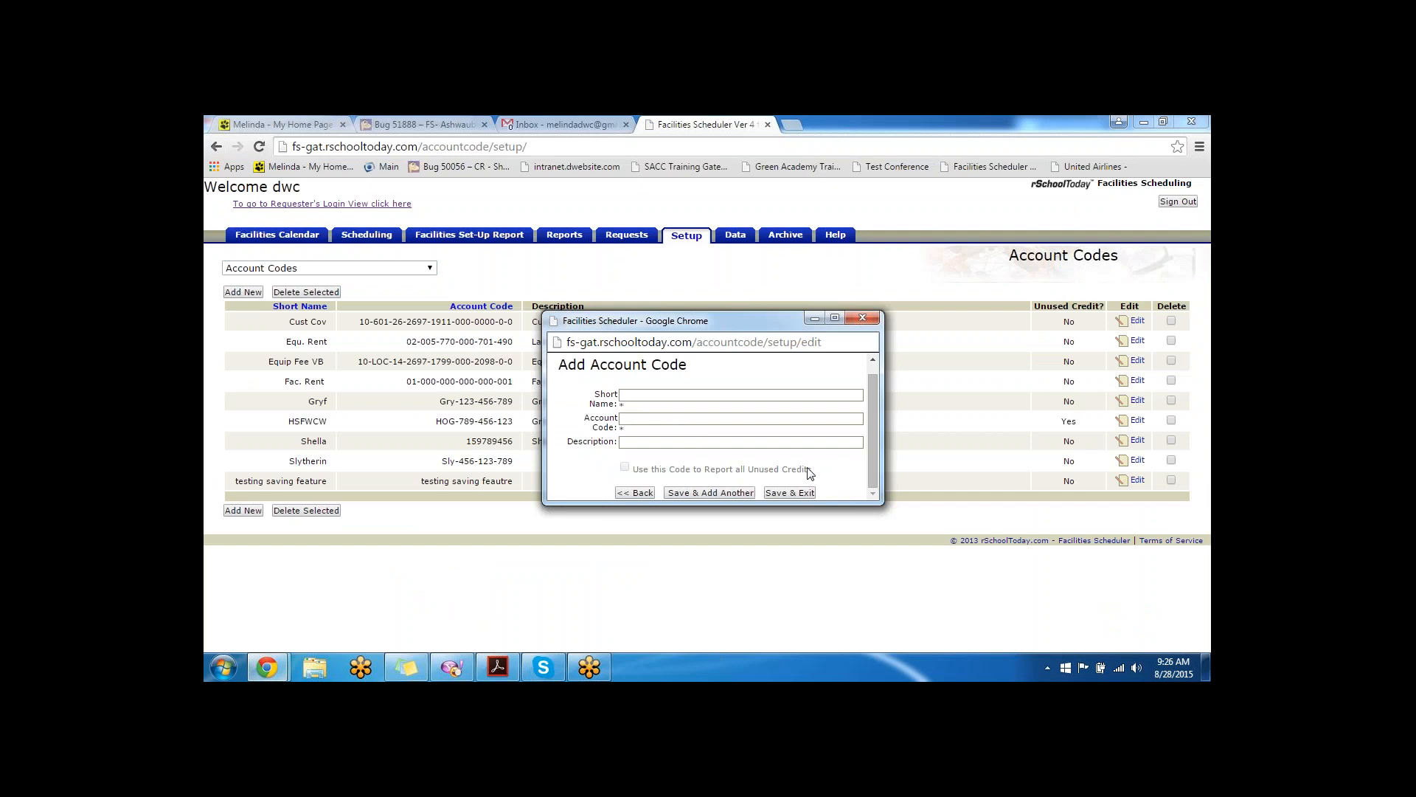
drag(814, 473, 645, 476)
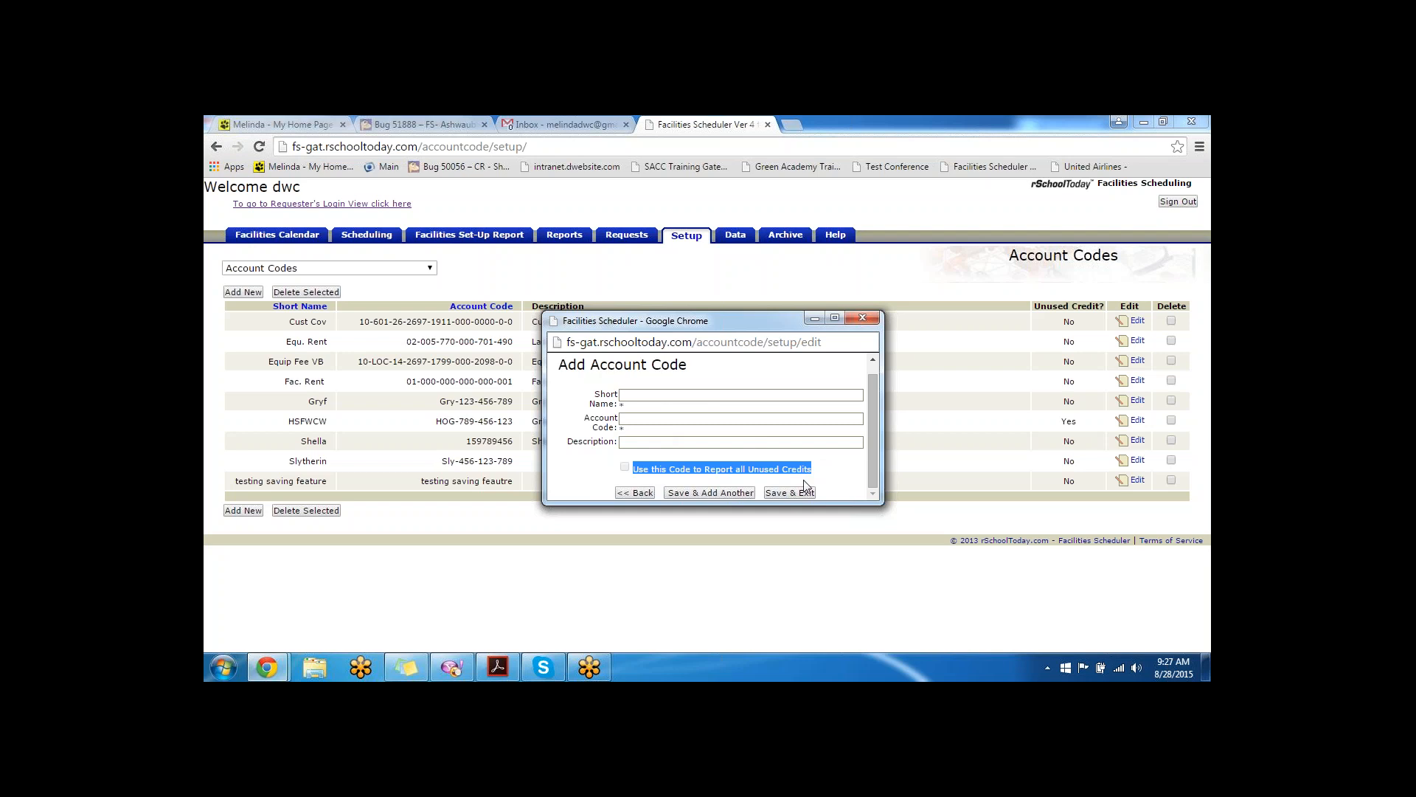
click(864, 318)
click(355, 270)
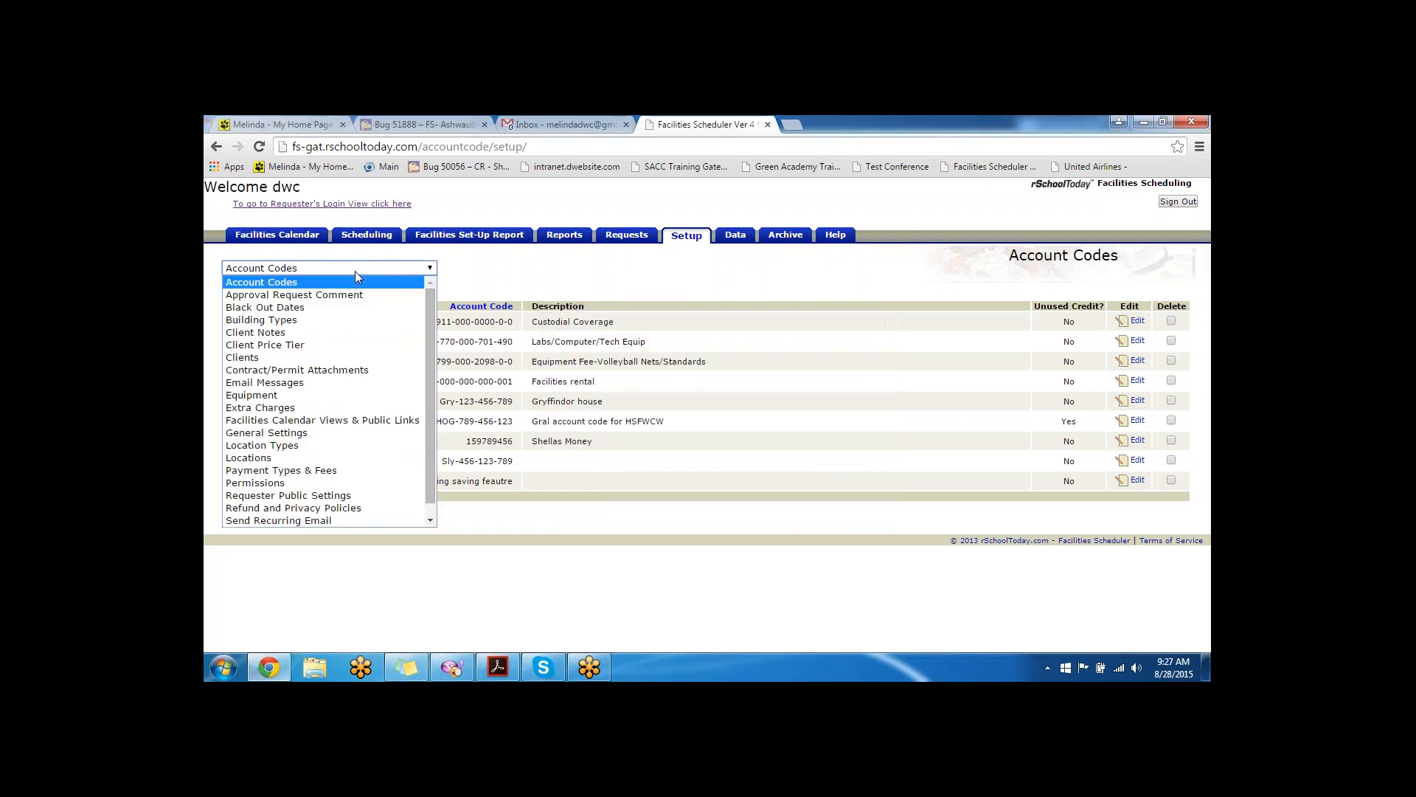
- On the General Settings page, review the sale tax rate and the July 01 fiscal year start
click(310, 434)
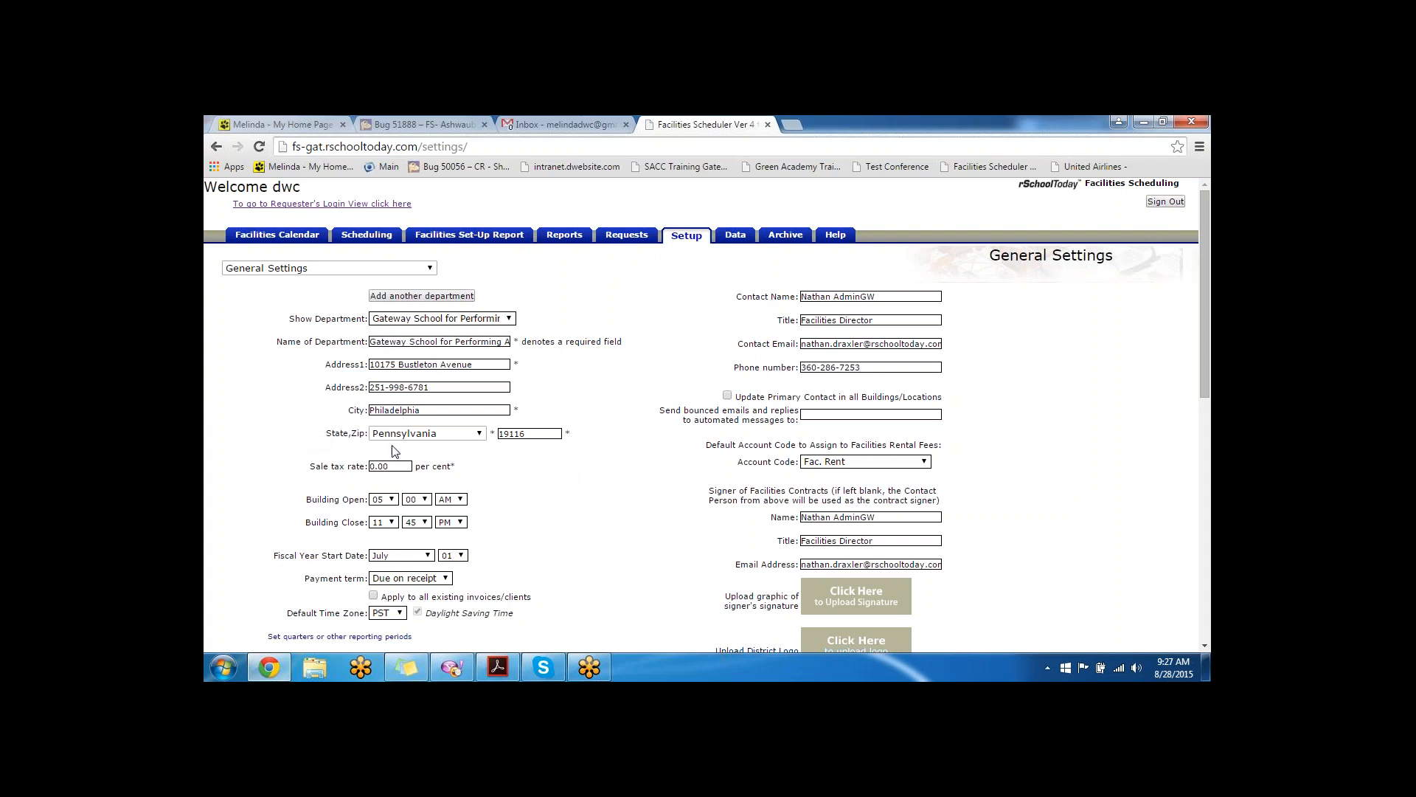
scroll(397, 450, down, 1)
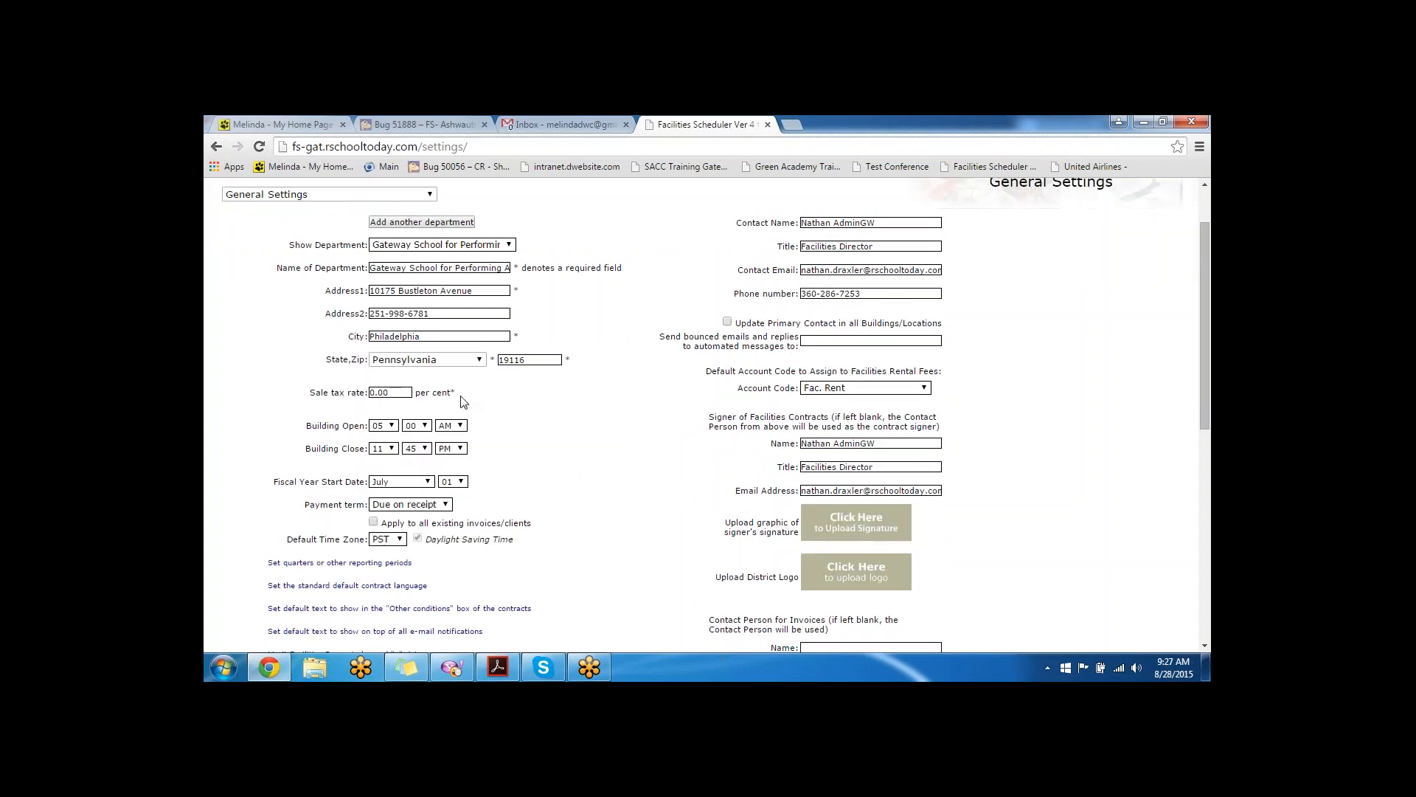
drag(463, 398, 303, 391)
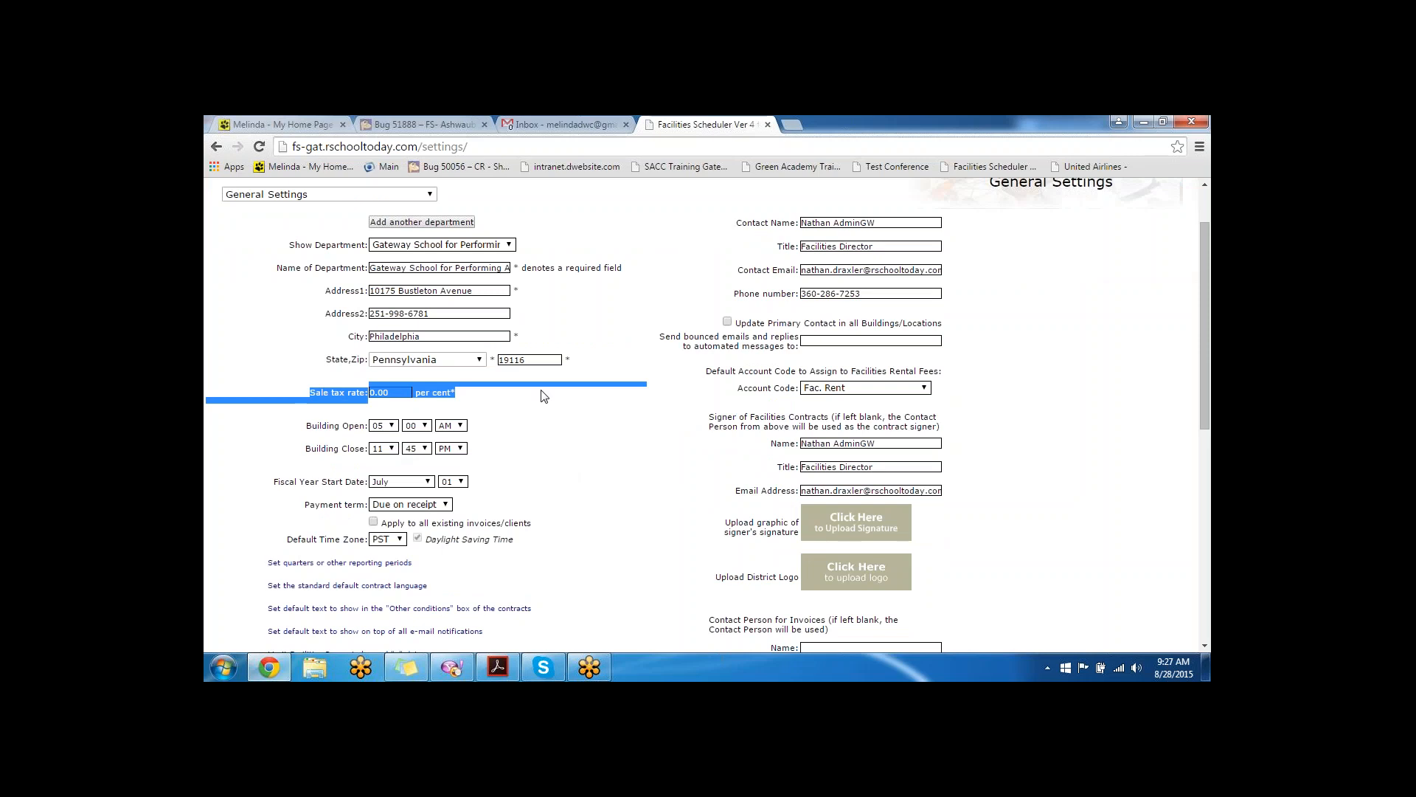
scroll(540, 397, down, 1)
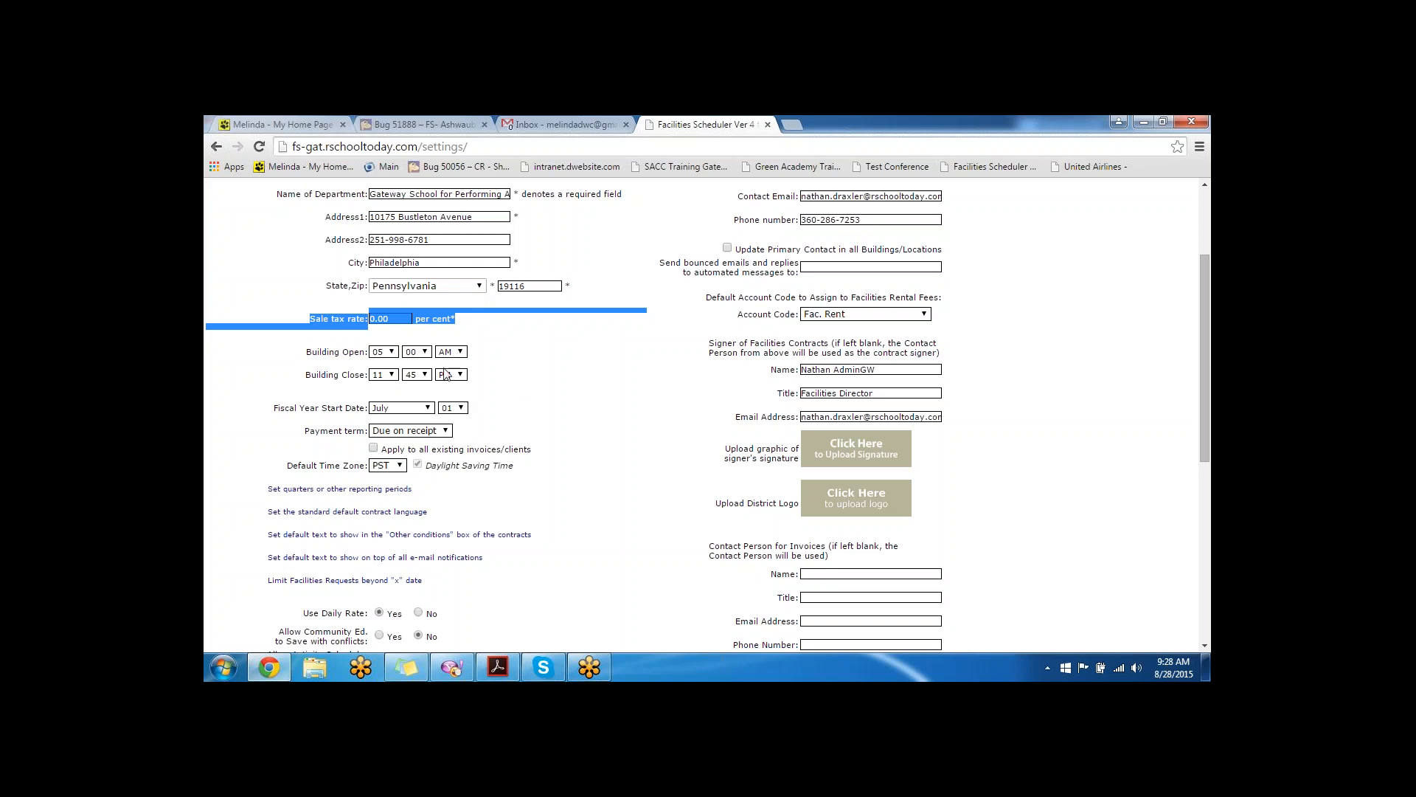
drag(278, 408, 362, 411)
scroll(362, 411, down, 2)
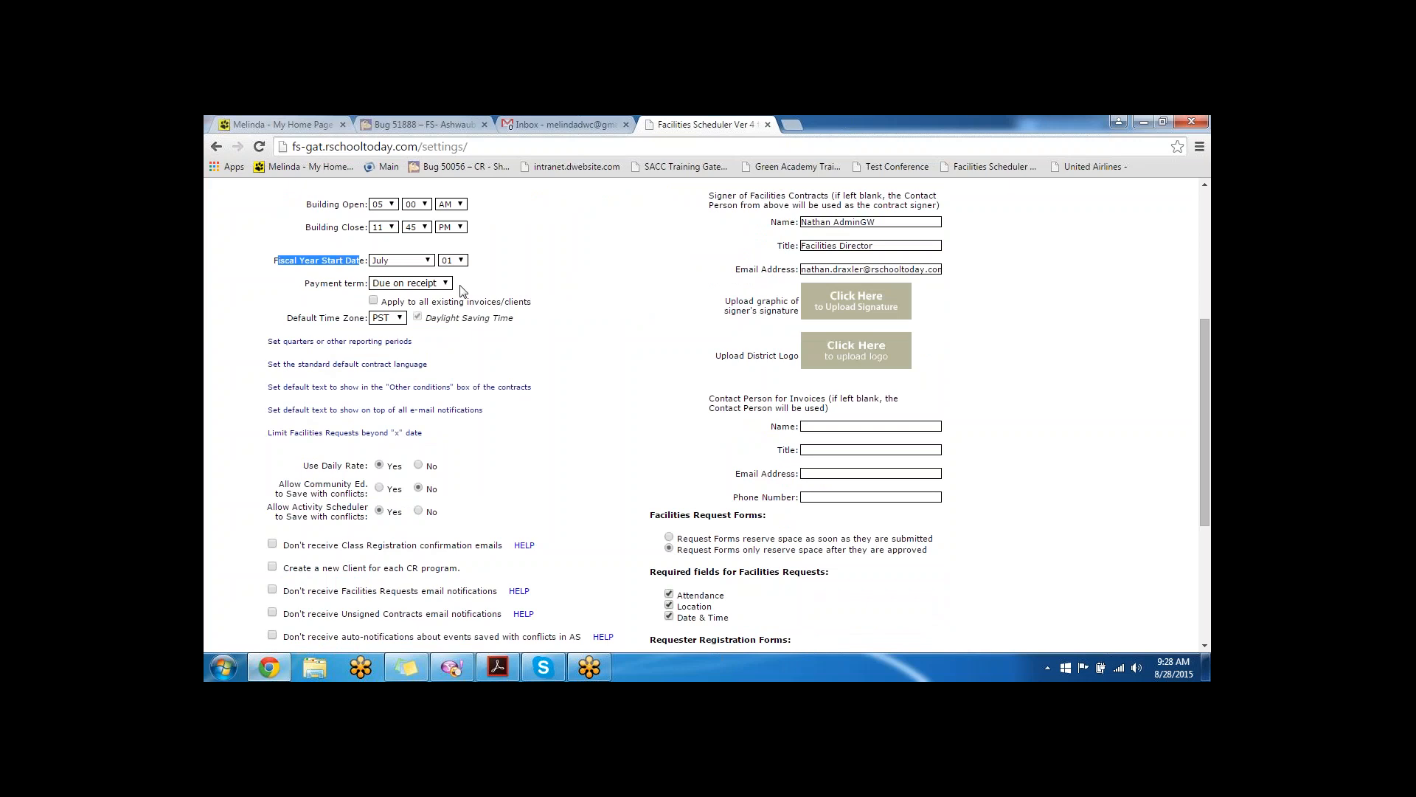
- Set the payment term to Net 30 and bring up the quarters and reporting periods list
click(435, 284)
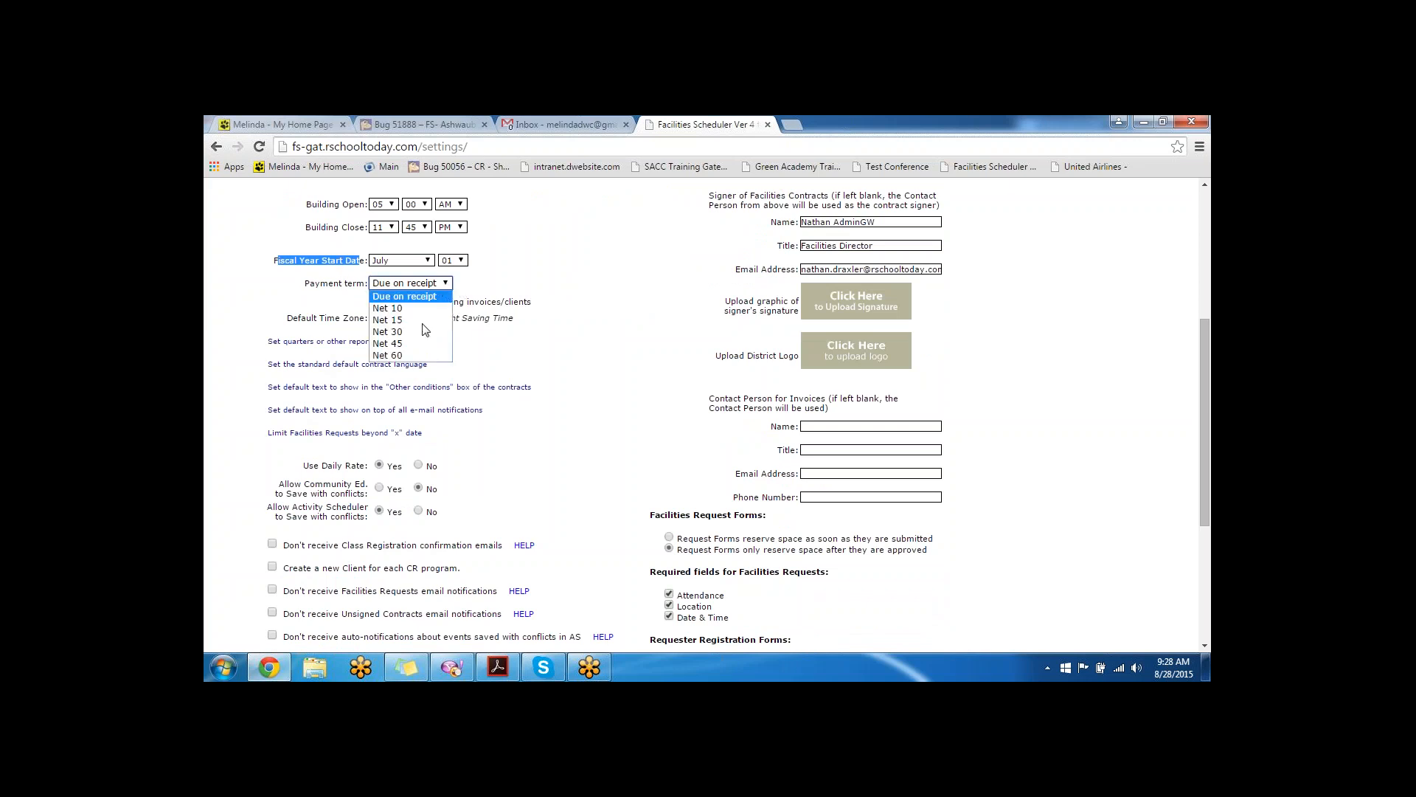
click(419, 331)
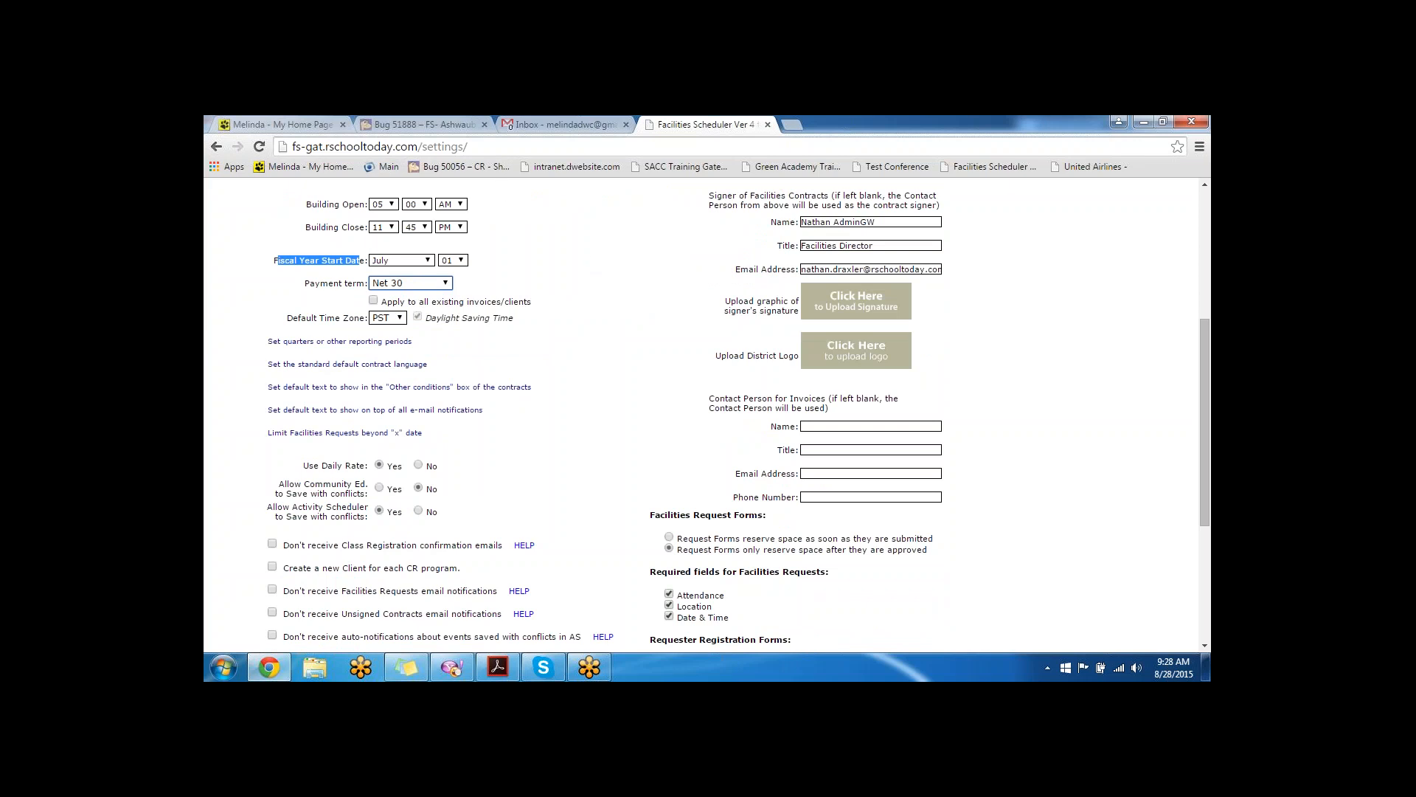
drag(532, 302, 378, 299)
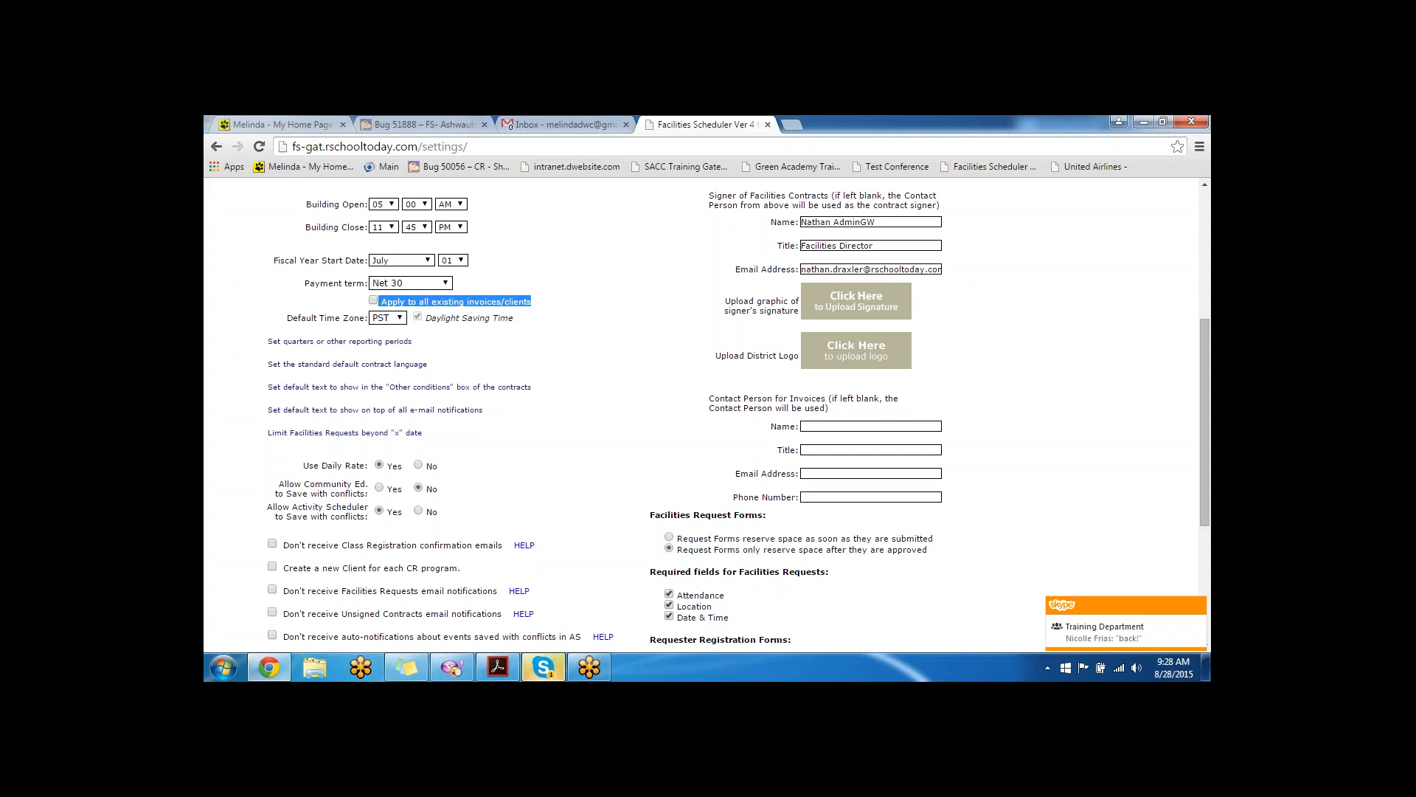
click(339, 342)
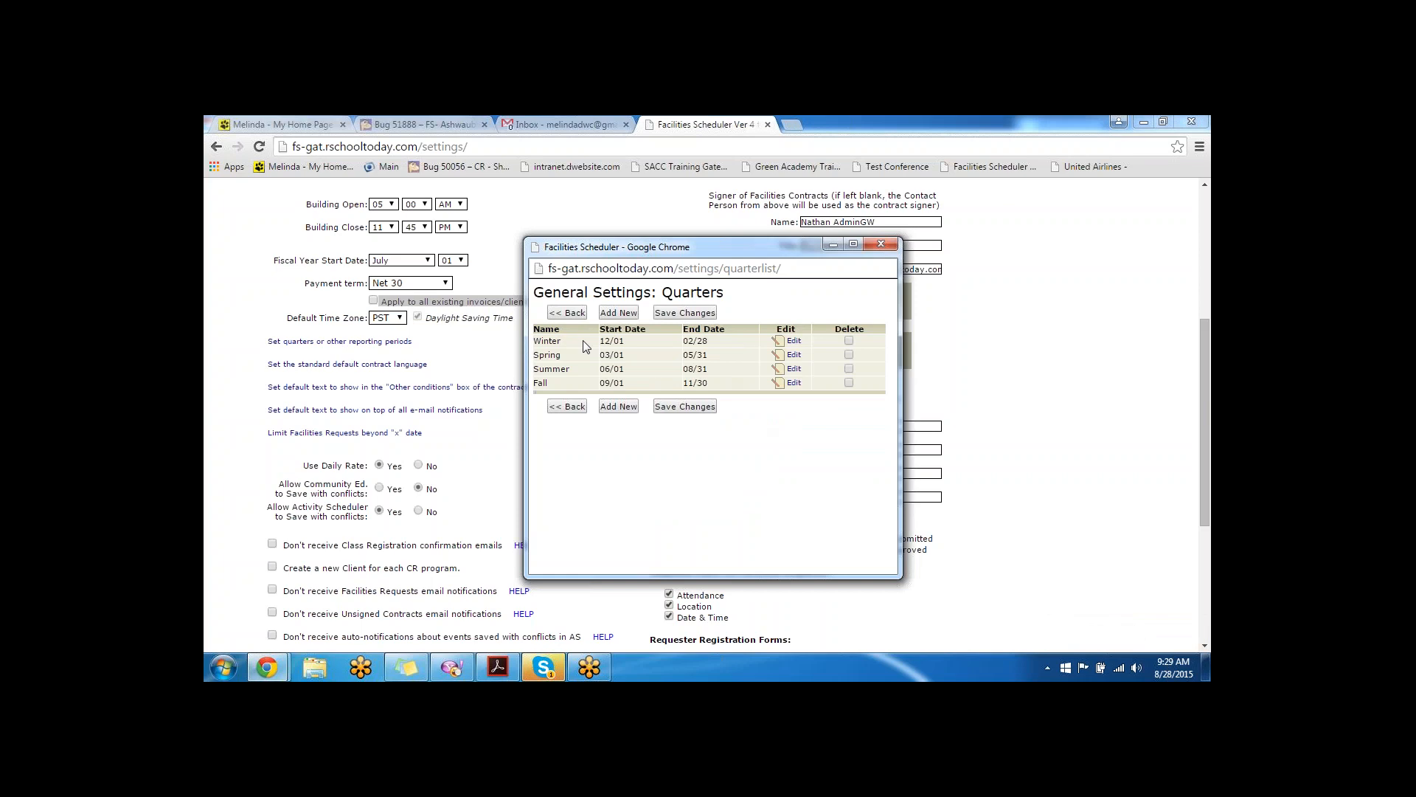
- Close the Winter quarter form and the standard contract language window without changes
click(793, 340)
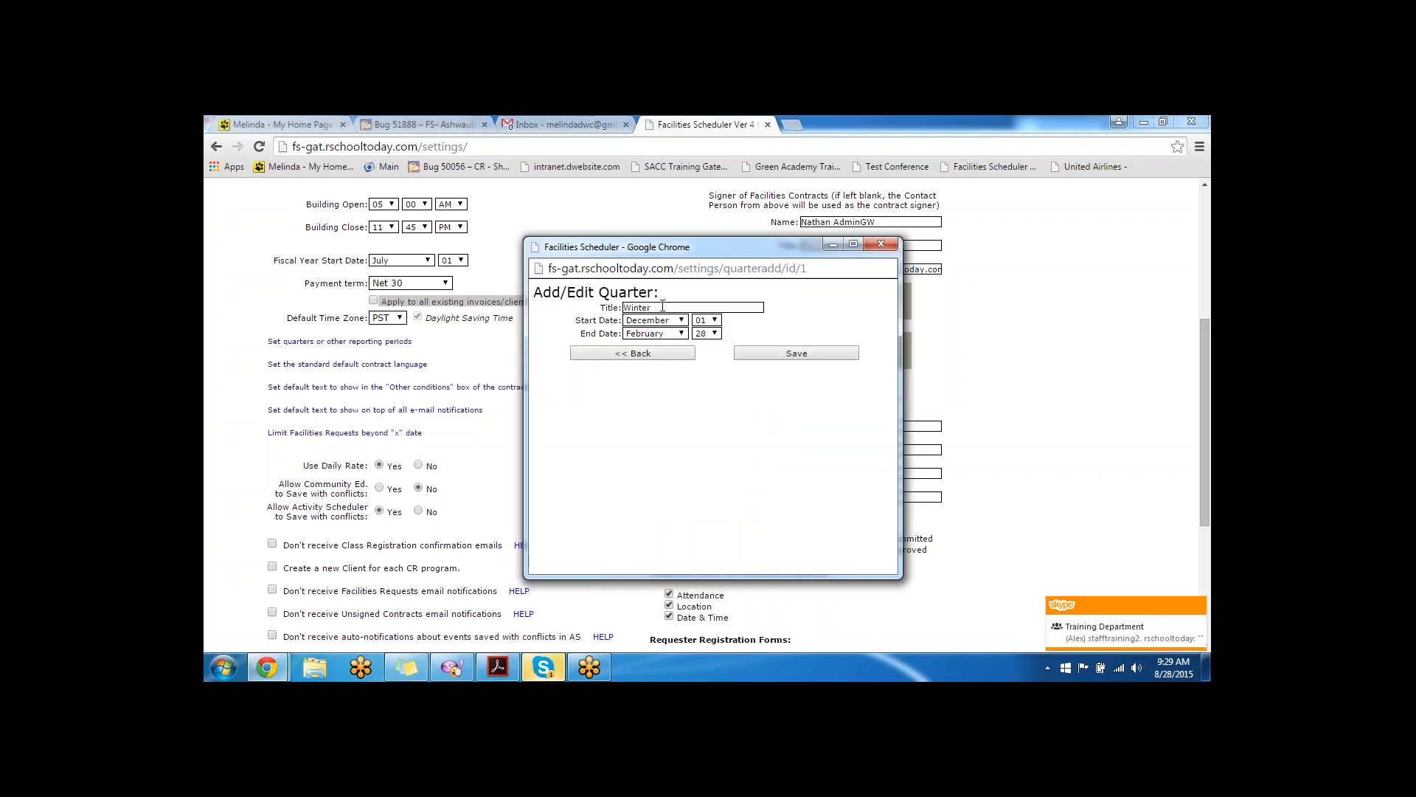
click(880, 246)
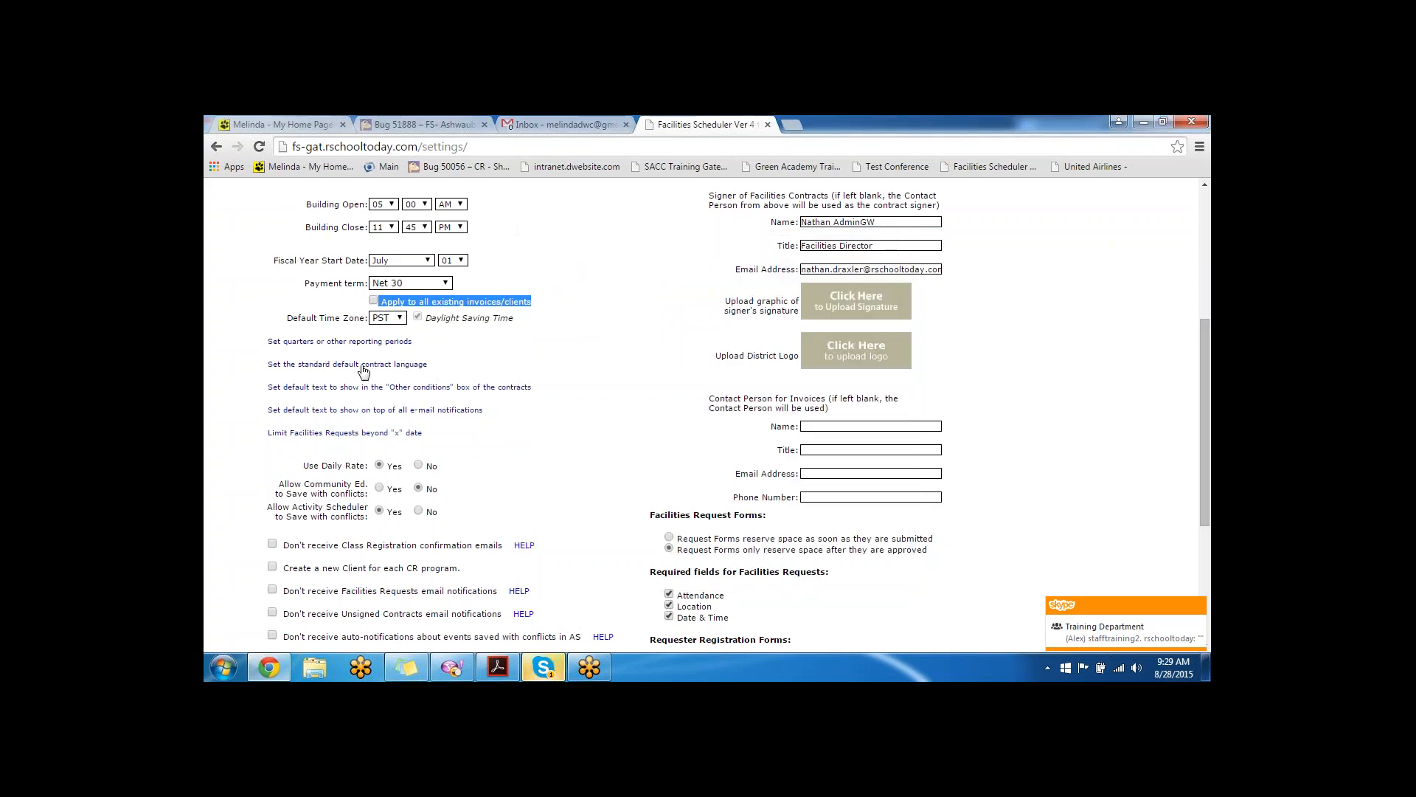
click(363, 369)
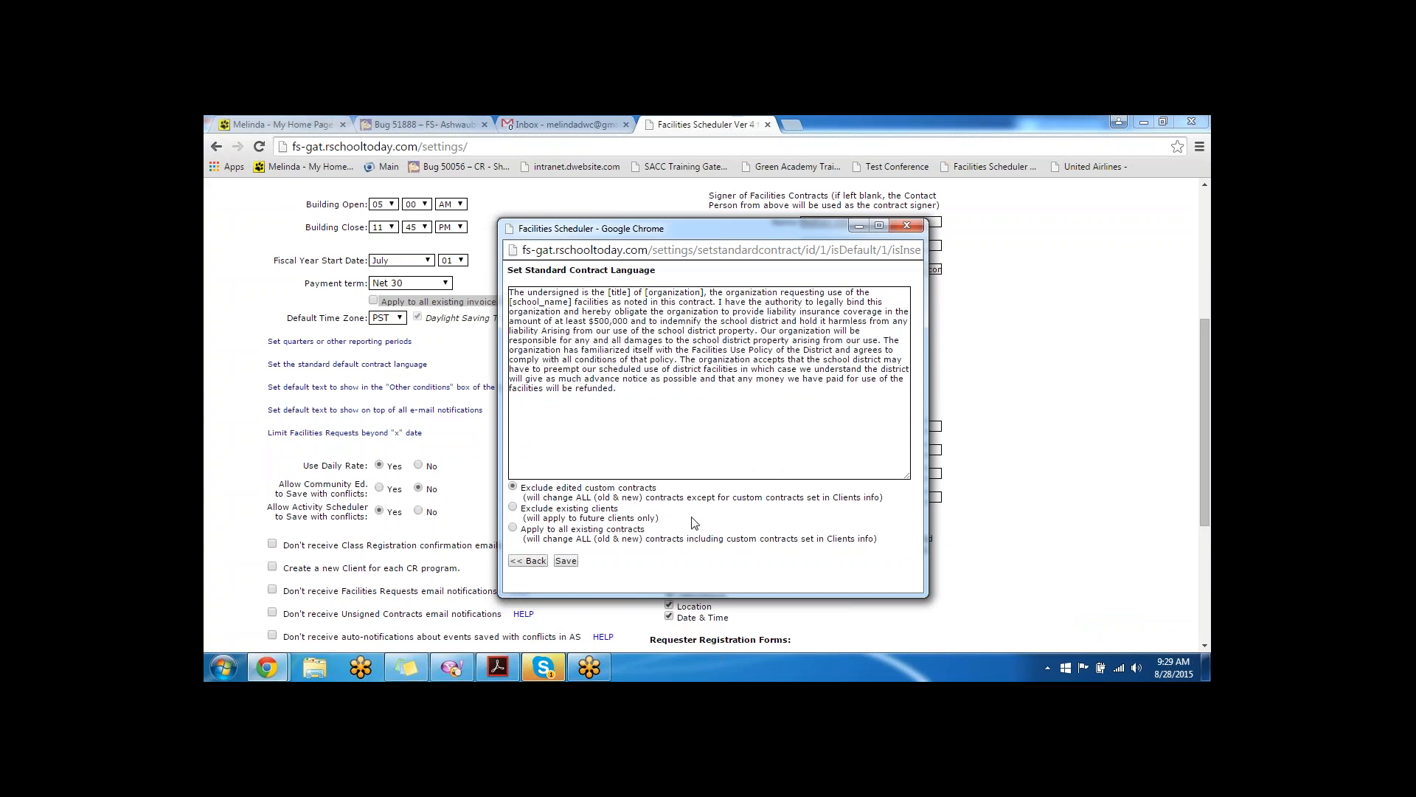
click(914, 225)
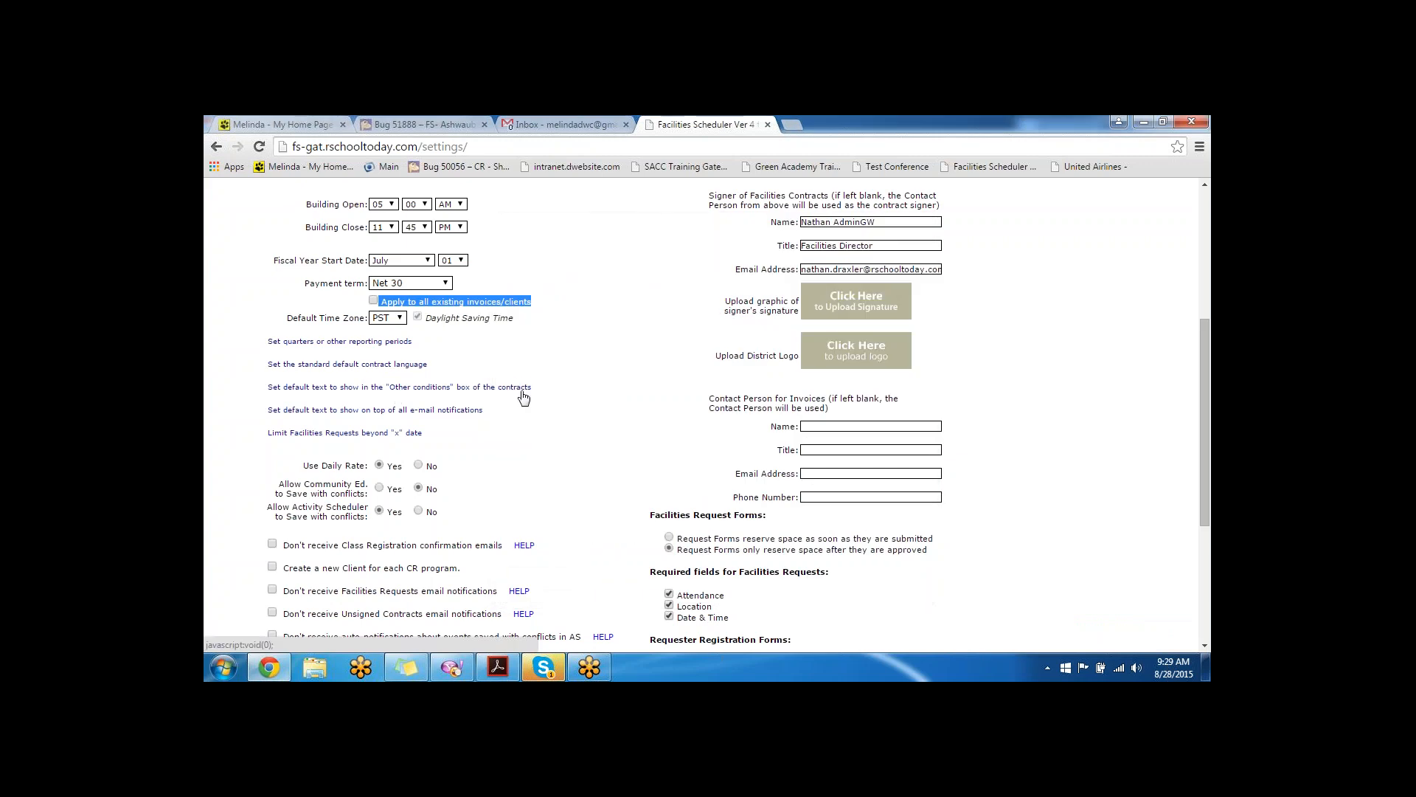
- Review the Other conditions and e-mail notification default texts, then open the request-limit setting
drag(534, 387, 267, 387)
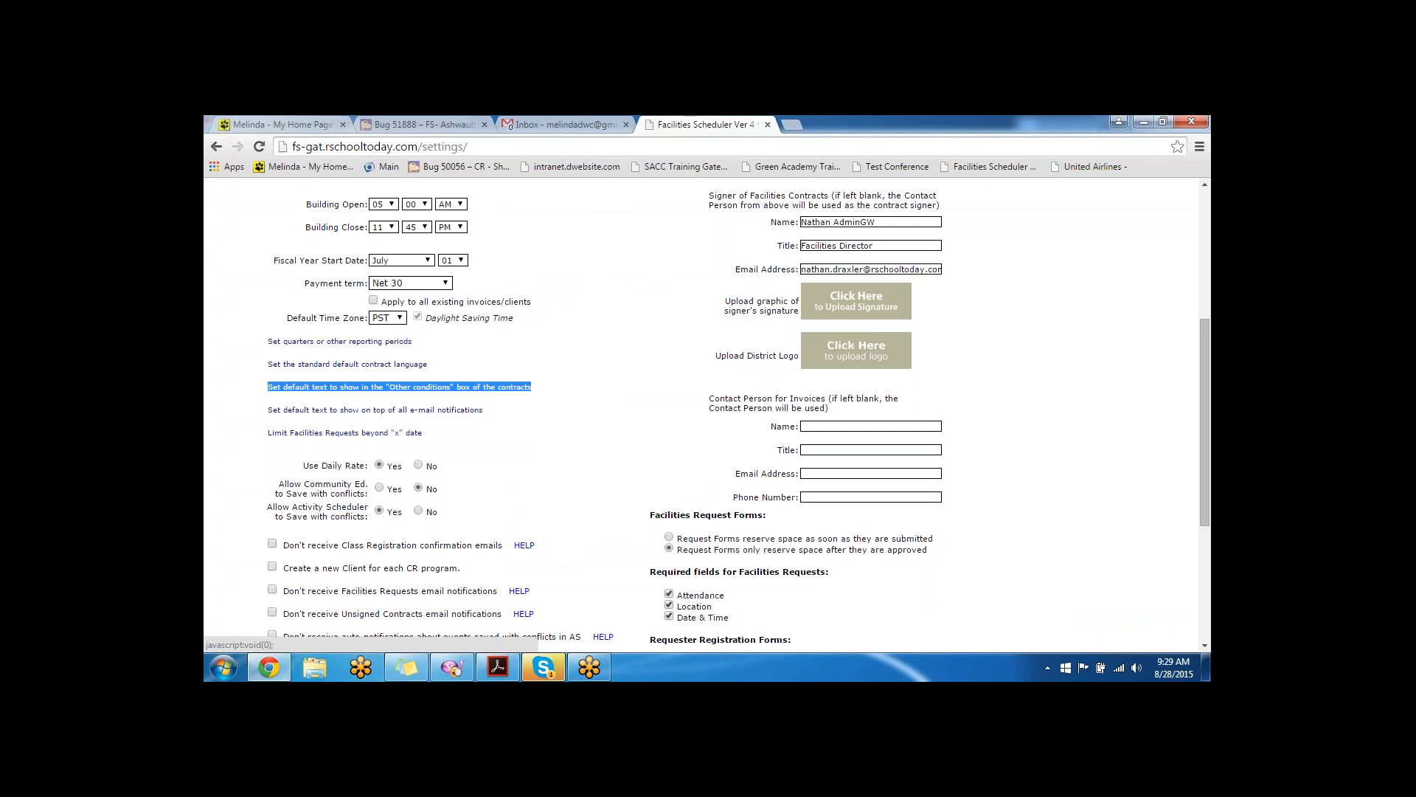
drag(486, 415, 266, 413)
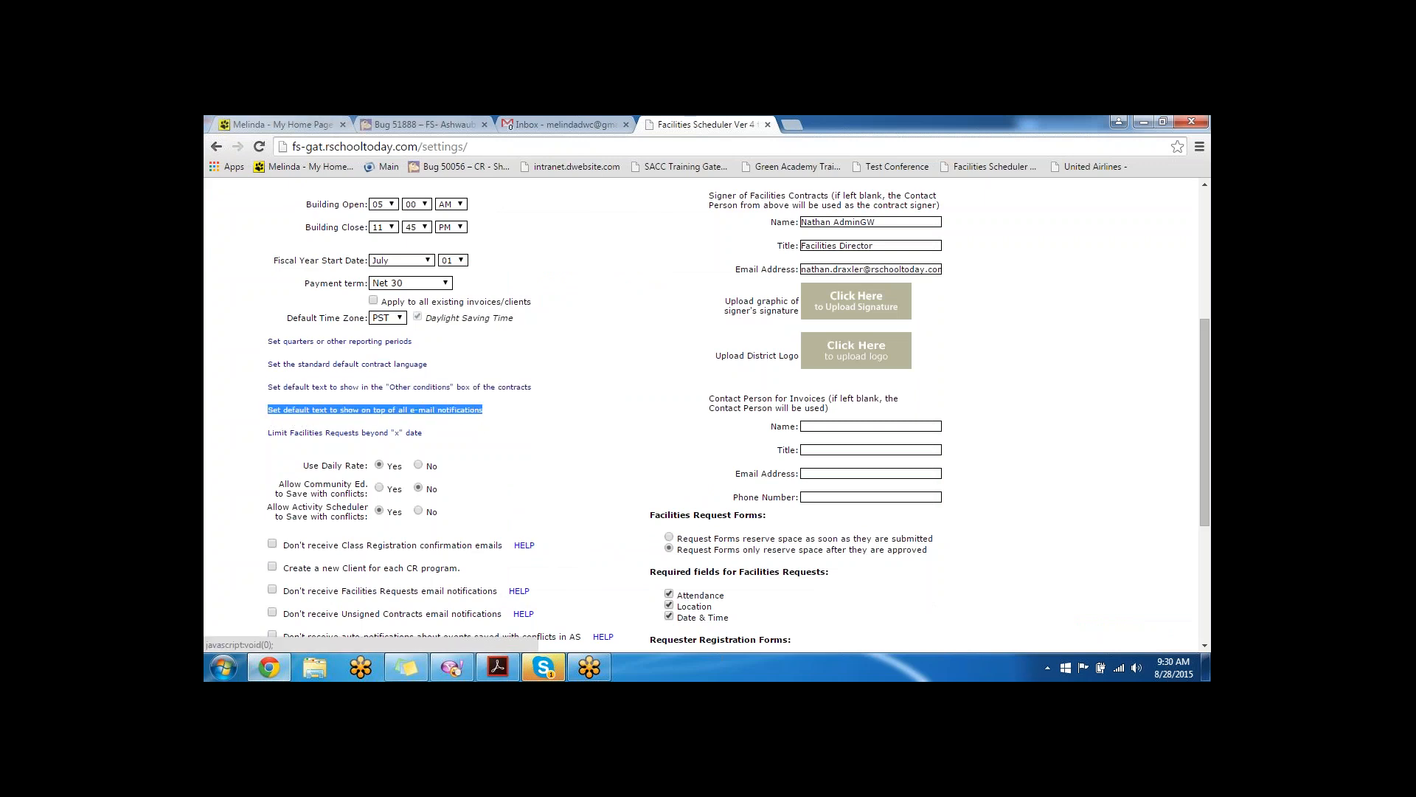
click(351, 436)
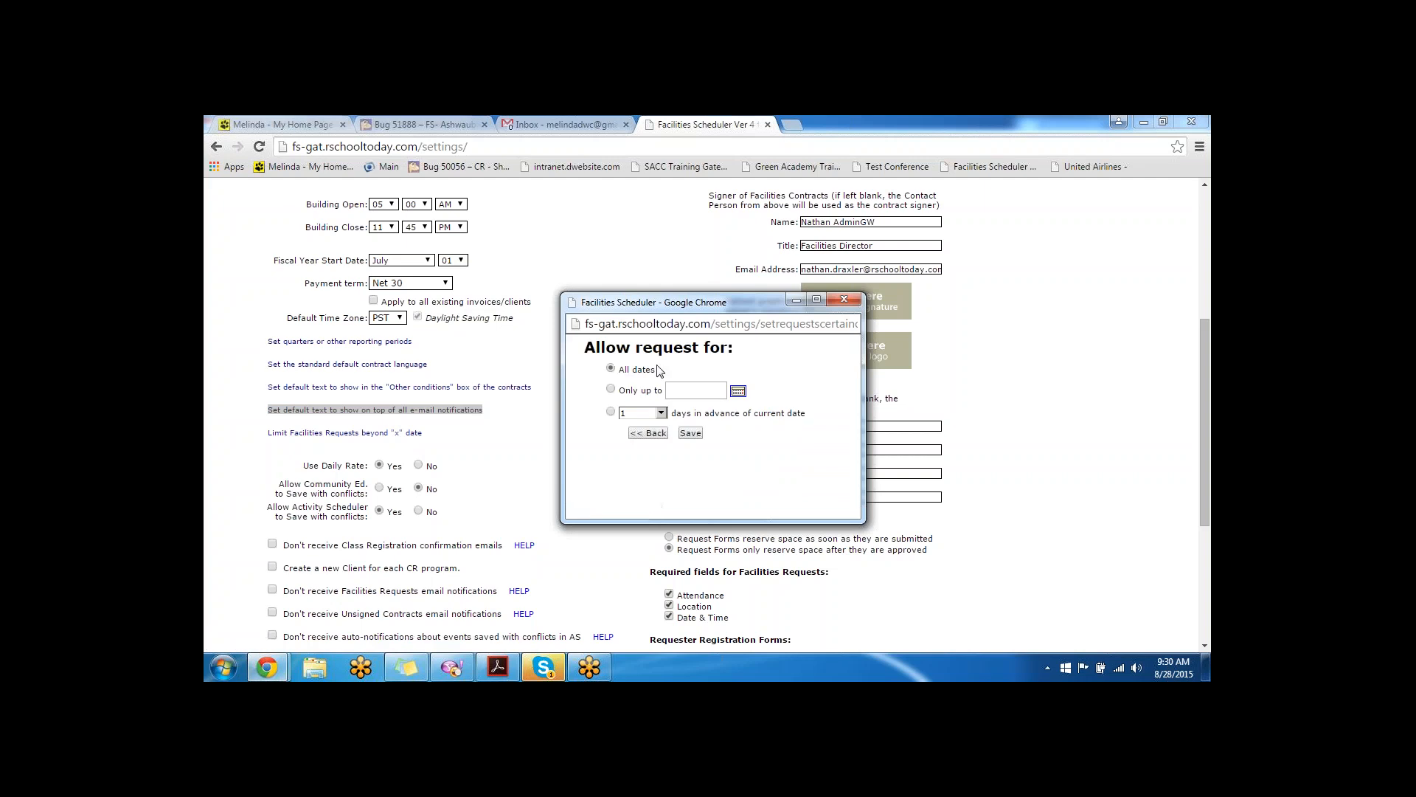
- Try limiting requests to a 12/31/2015 cutoff date picked from the calendar
drag(660, 371, 600, 368)
click(664, 374)
drag(663, 372, 619, 367)
click(739, 391)
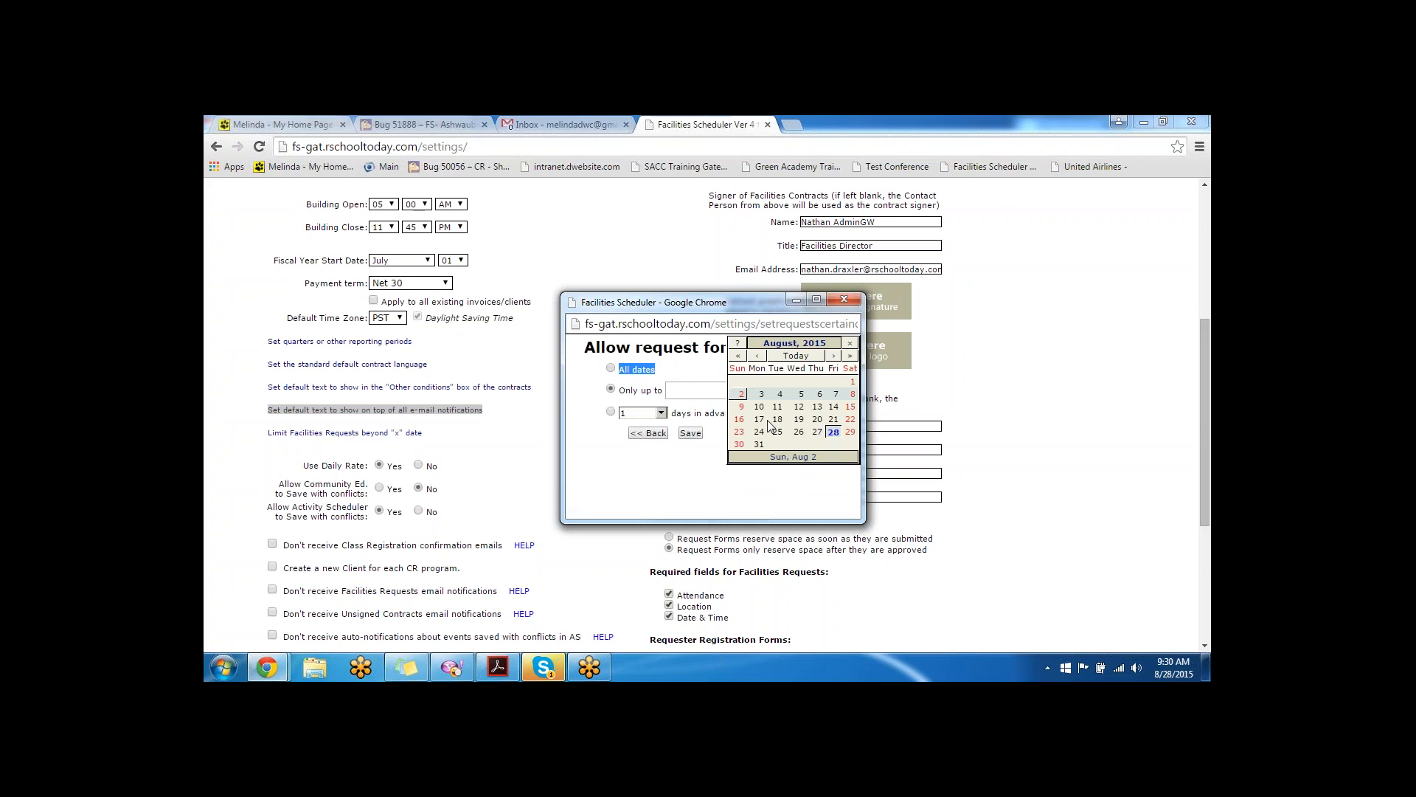
click(832, 355)
click(832, 356)
click(831, 356)
click(831, 356)
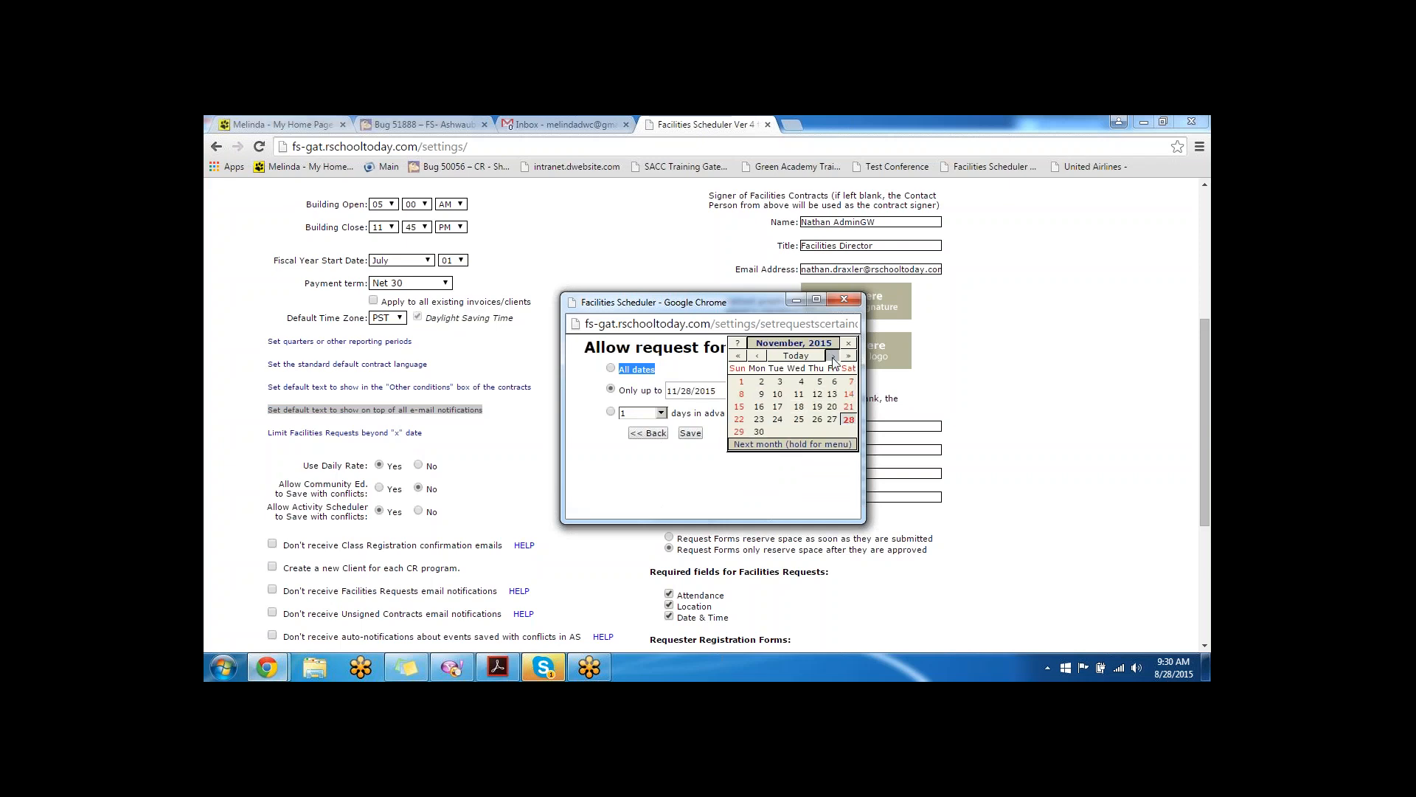
click(817, 432)
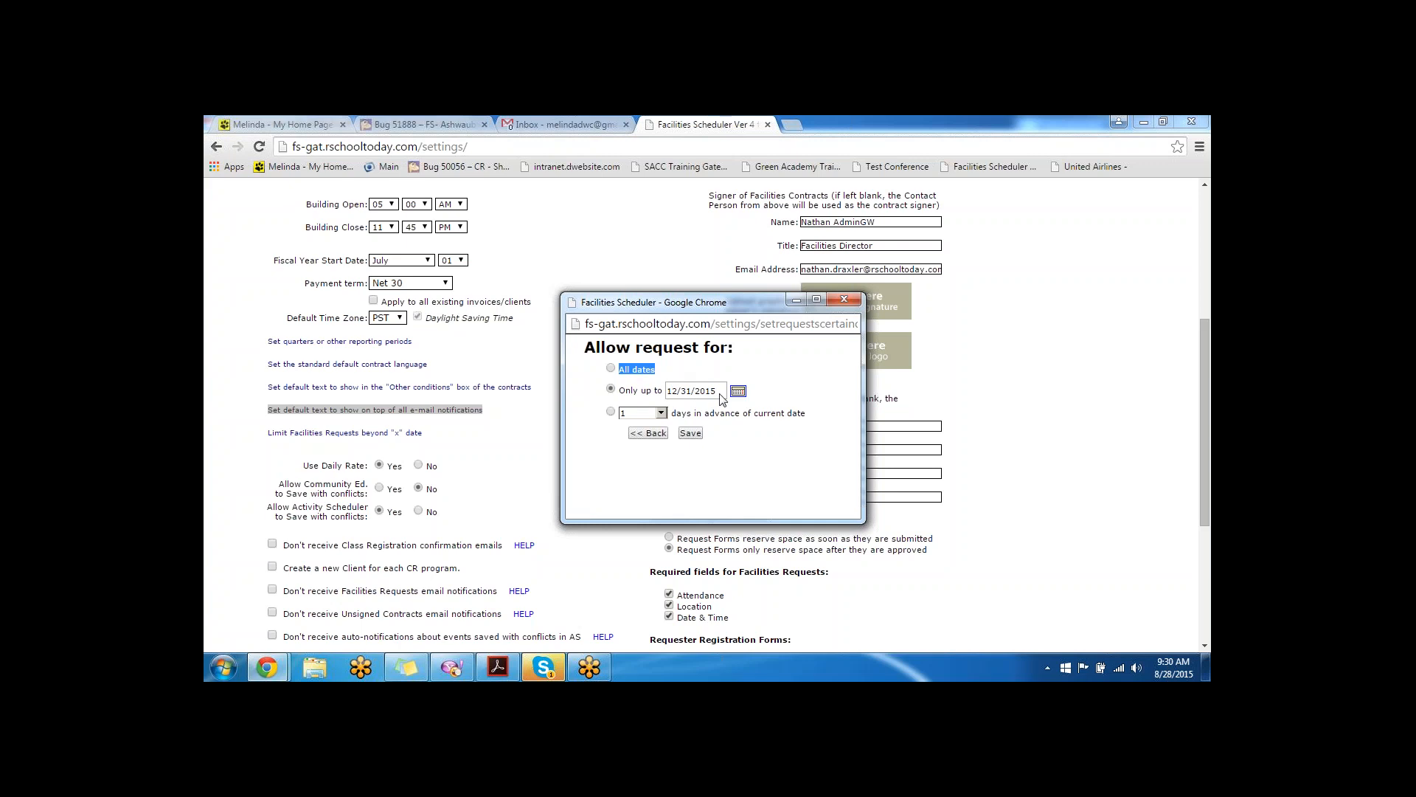
- Limit requests to 180 days in advance instead and save
click(610, 412)
drag(809, 419, 630, 415)
click(594, 446)
click(661, 412)
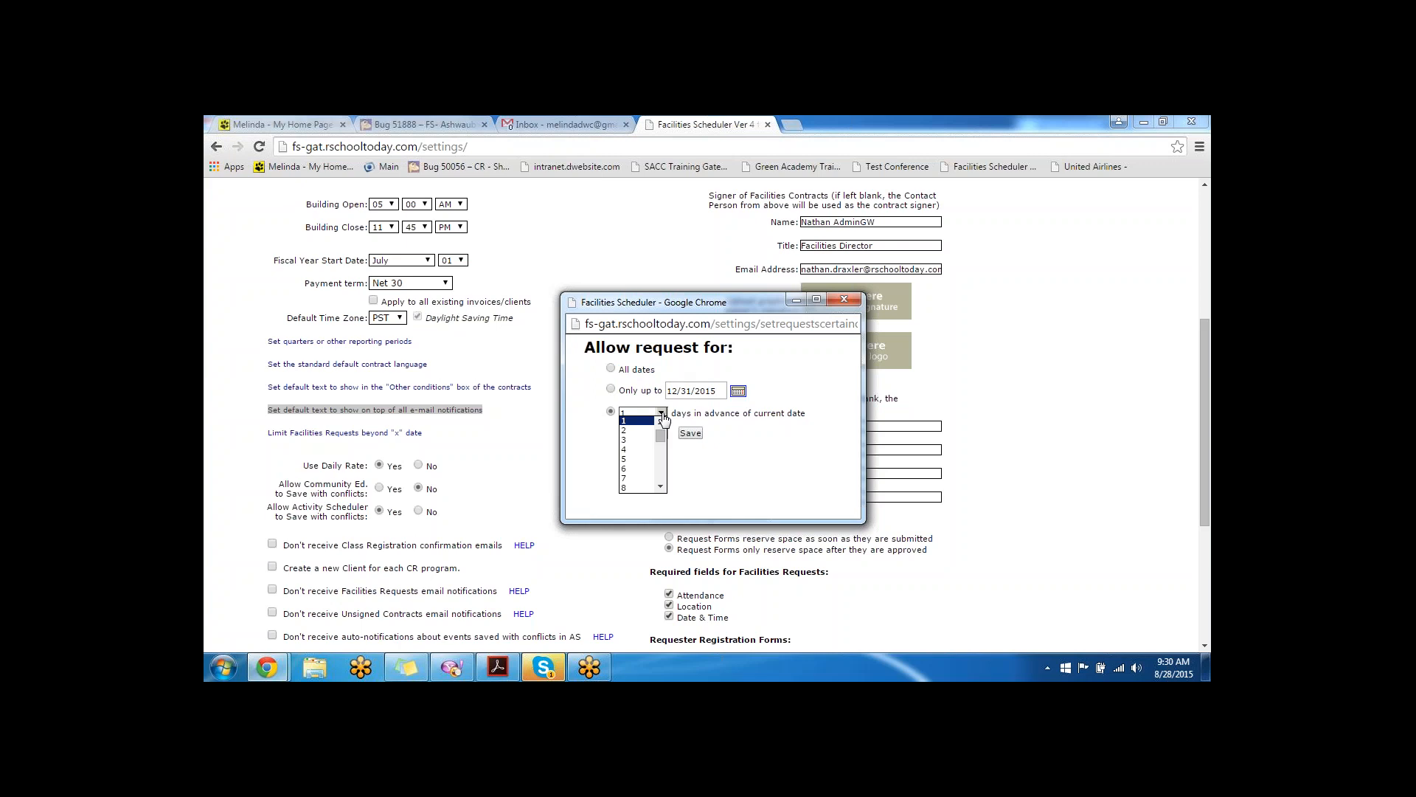
drag(661, 435, 655, 495)
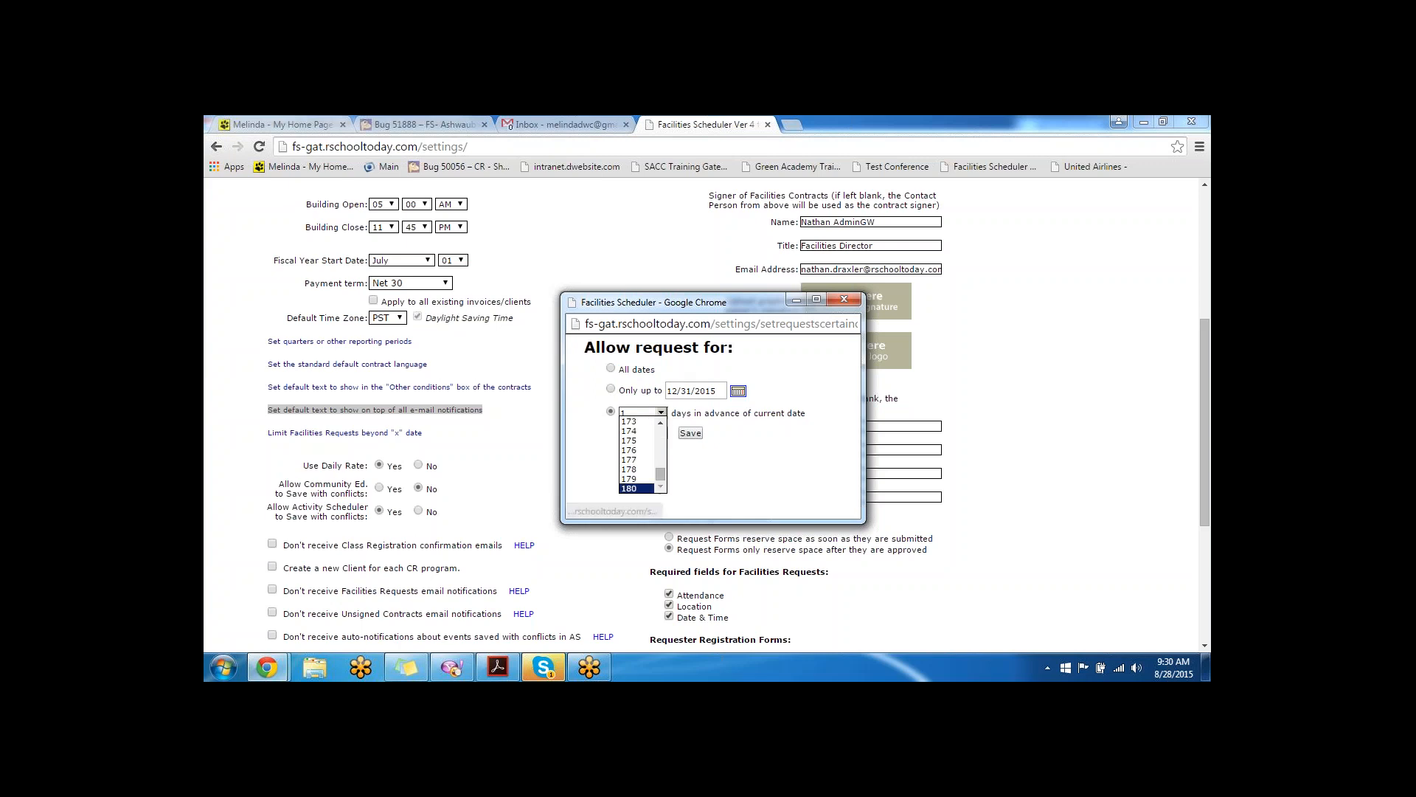
click(639, 487)
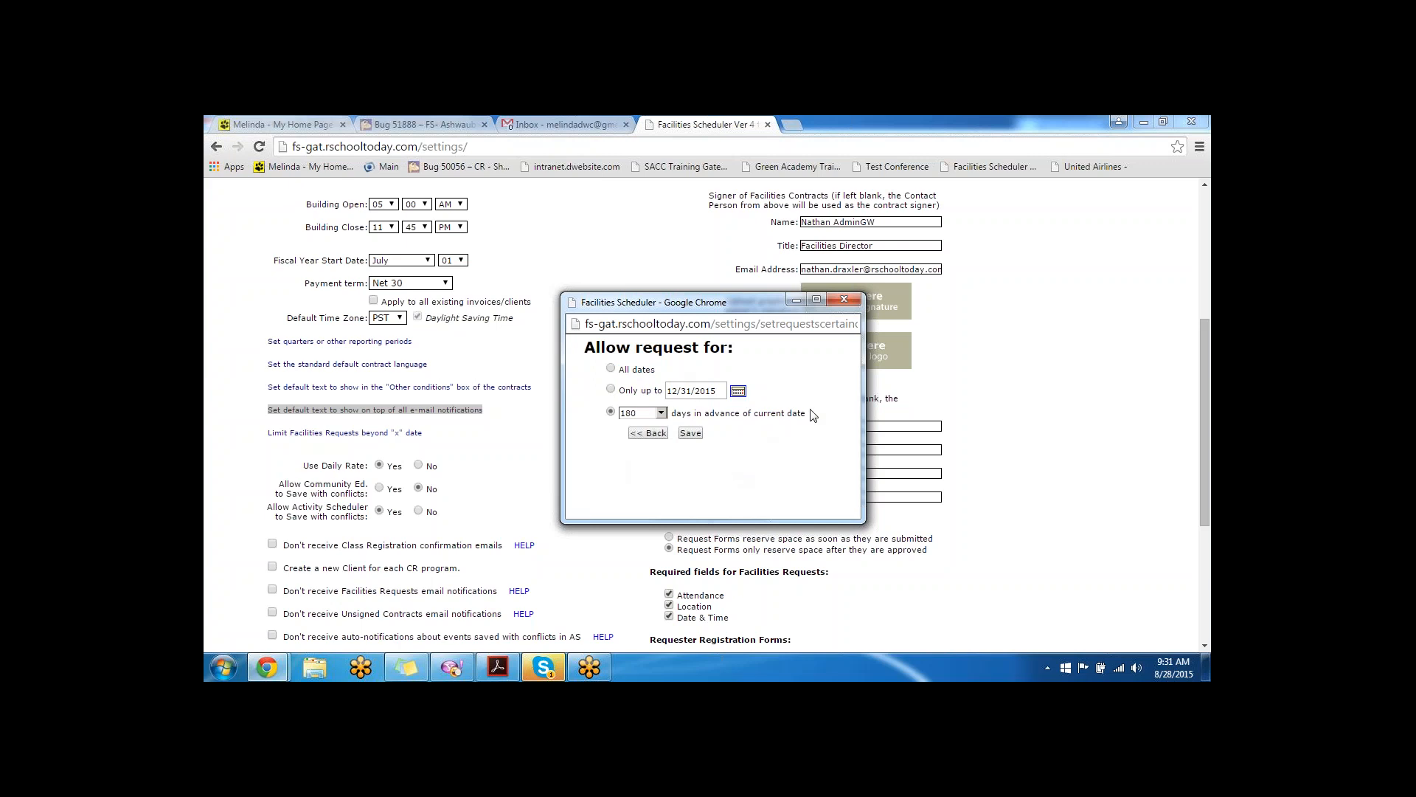
drag(814, 414, 674, 410)
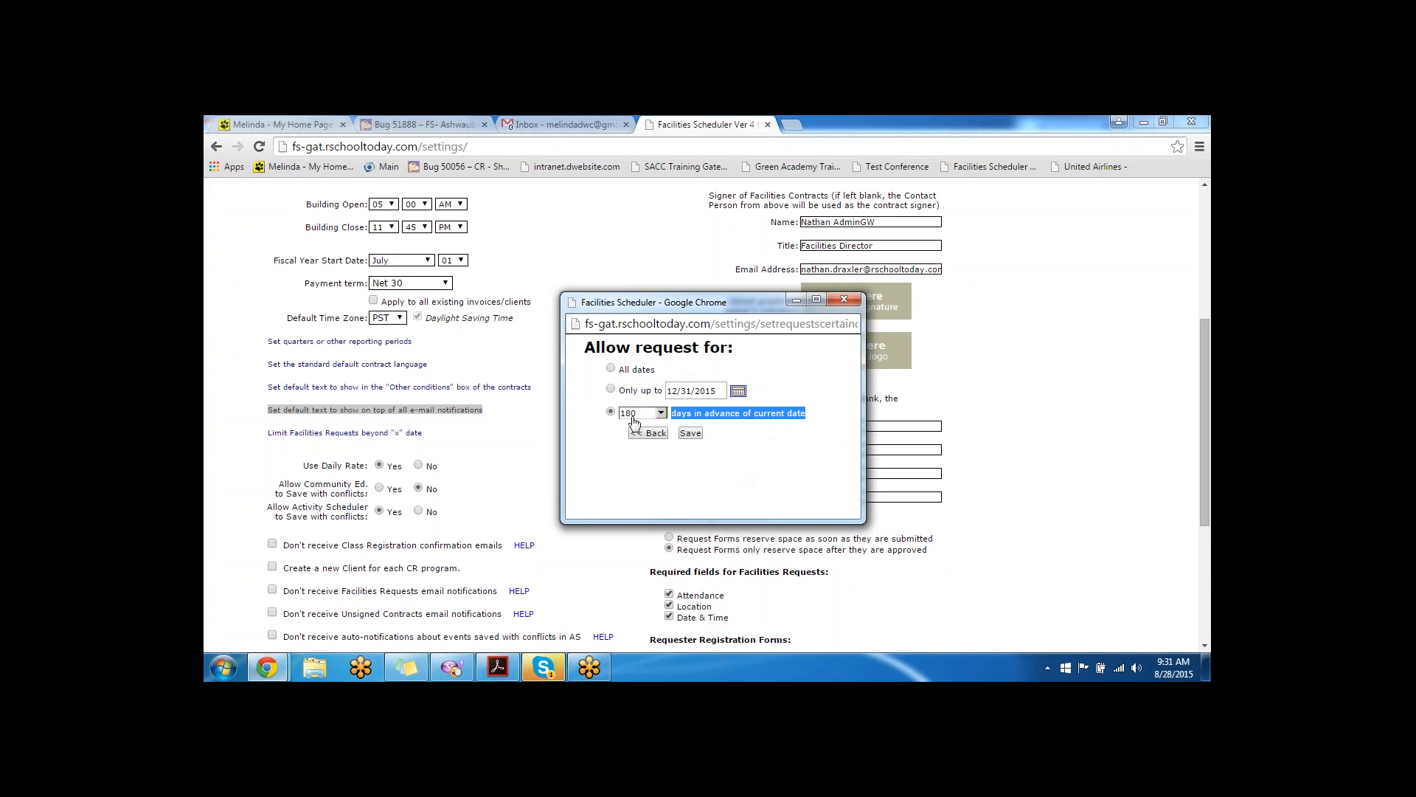
click(690, 434)
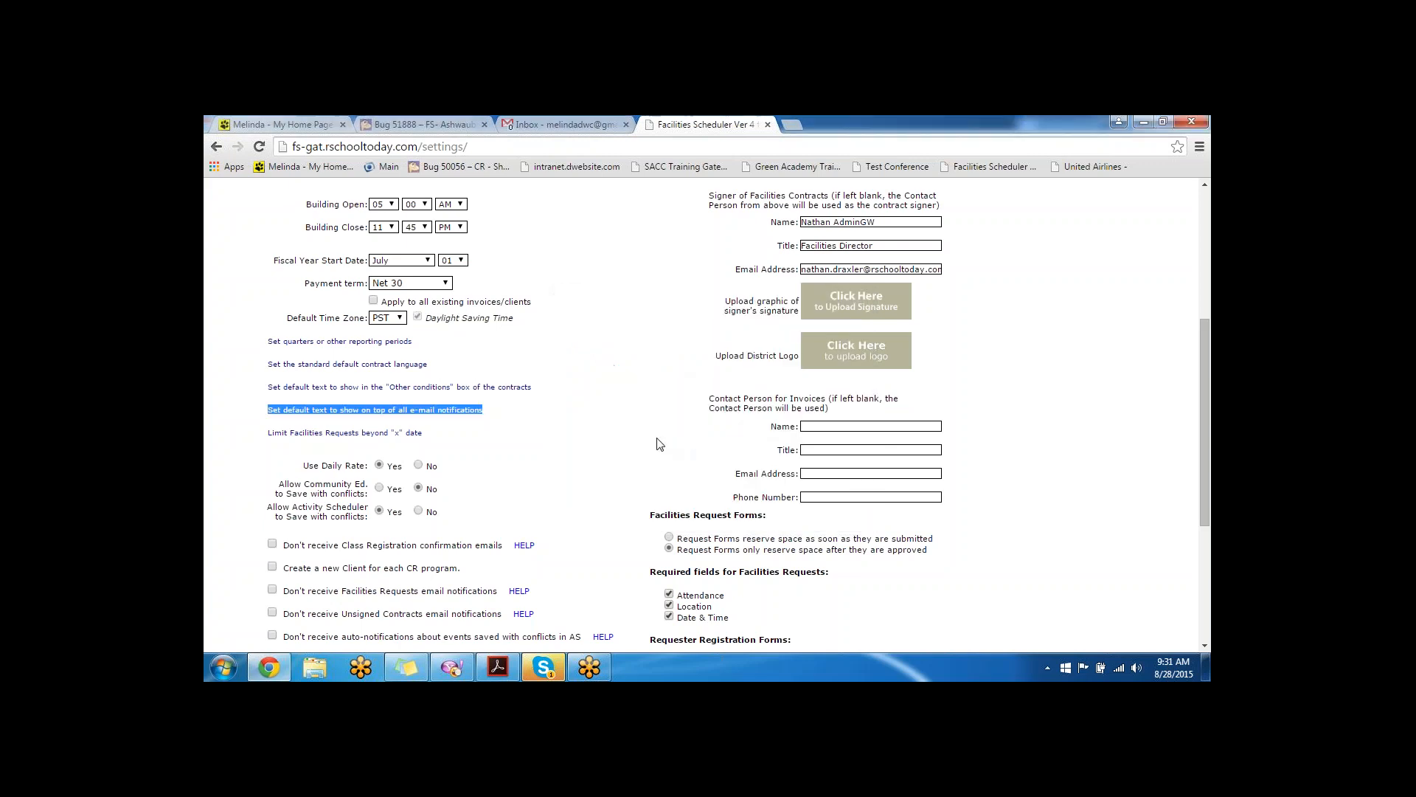
- Set Use Daily Rate to No and block Activity Scheduler from saving events with conflicts
scroll(353, 432, down, 2)
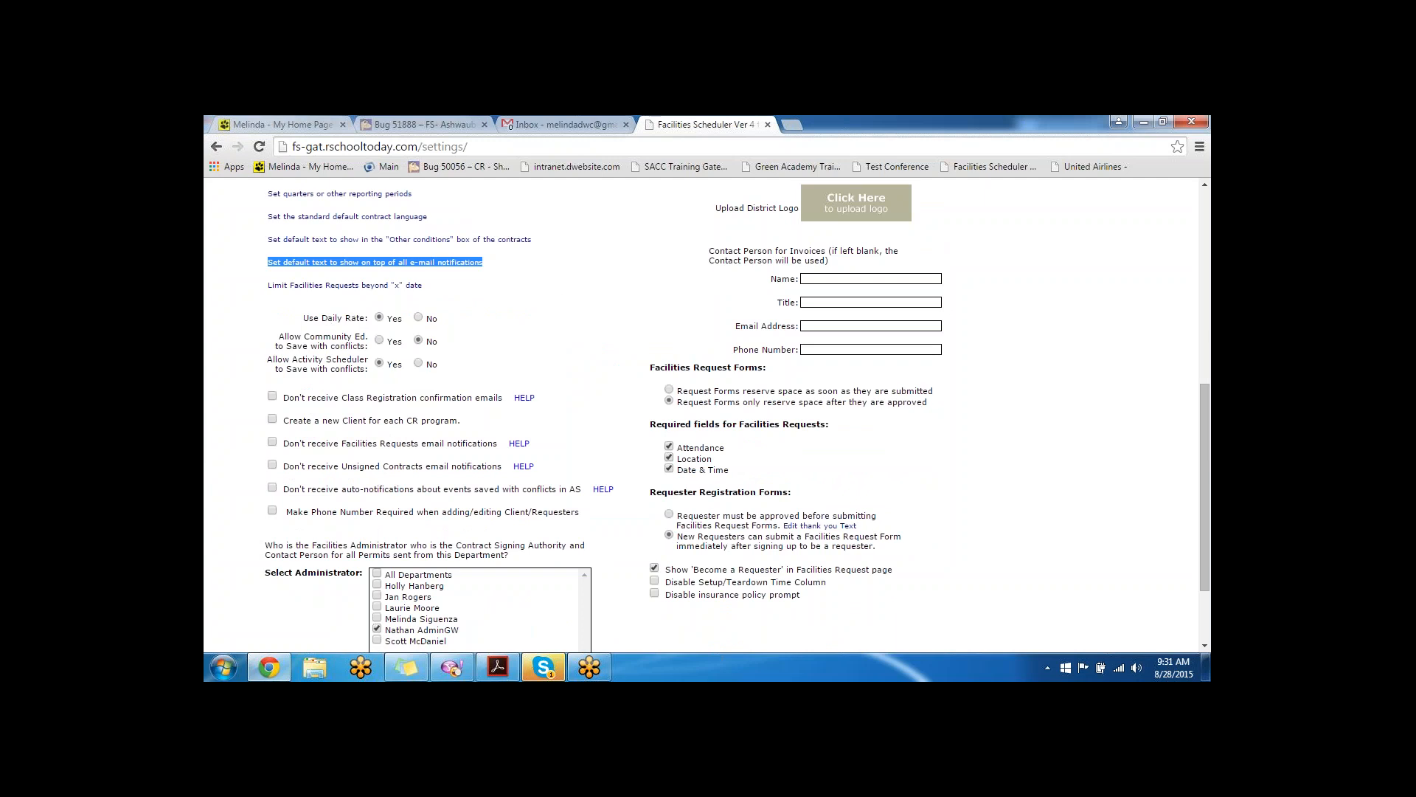
click(418, 318)
scroll(301, 338, down, 1)
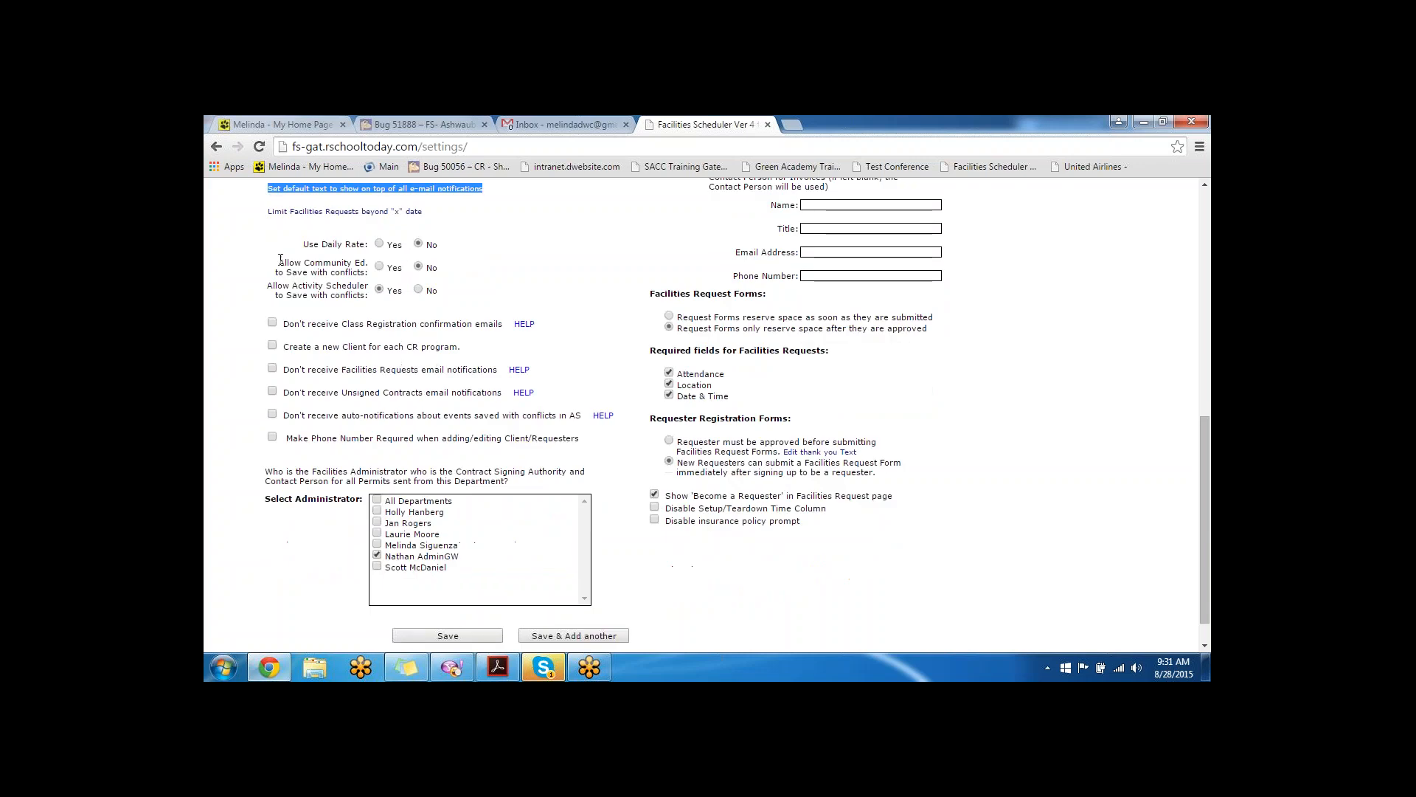
drag(279, 263, 329, 274)
click(329, 288)
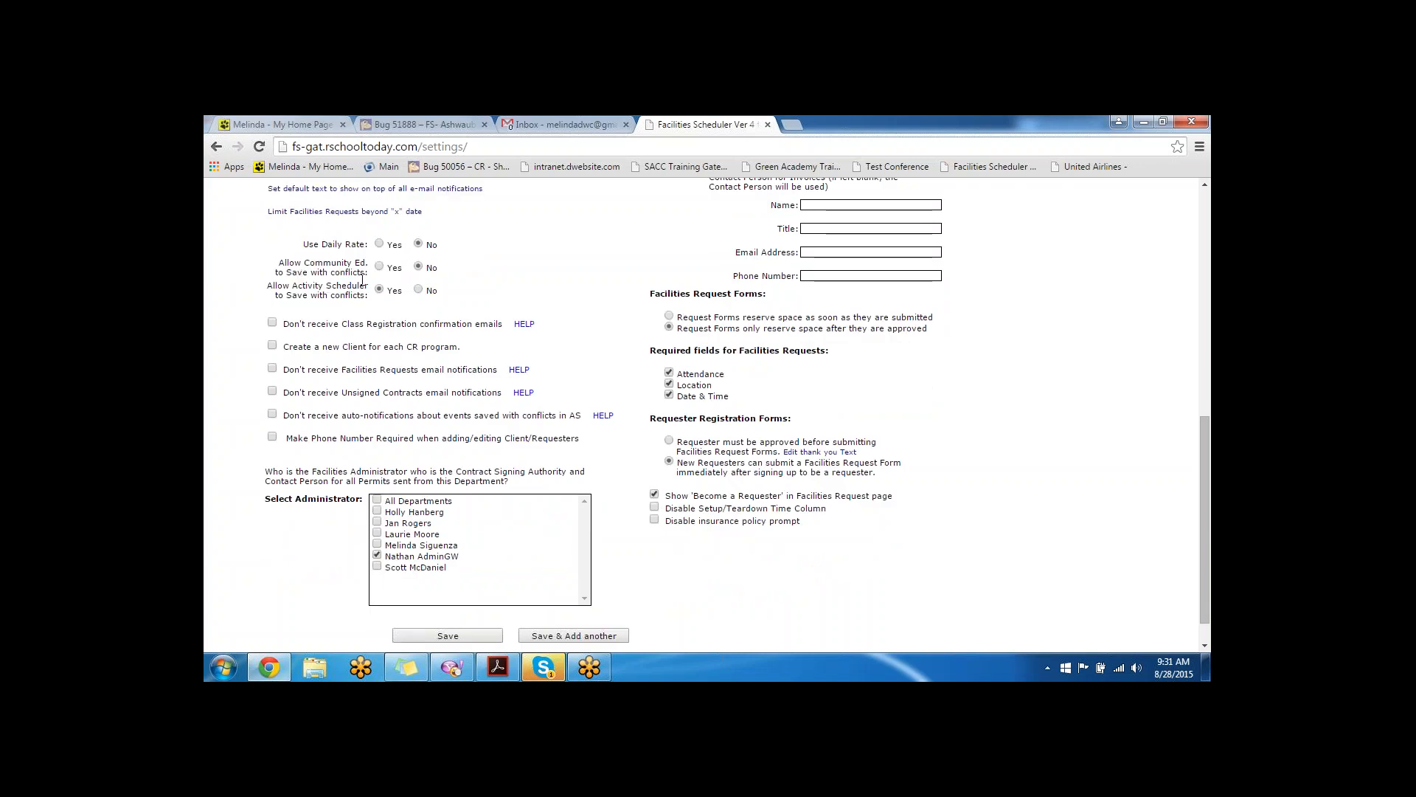
click(419, 289)
scroll(452, 306, down, 1)
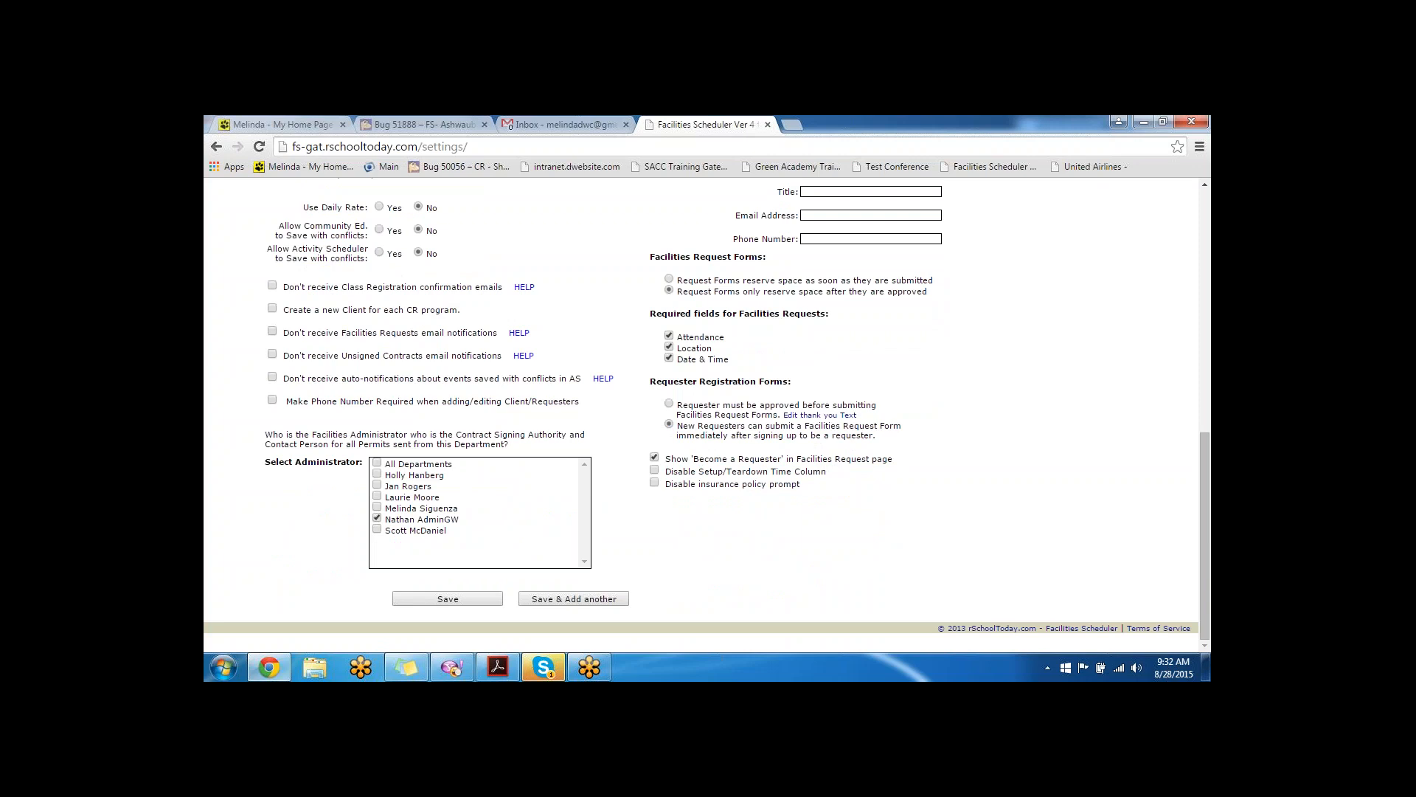
- Opt out of Class Registration, Facilities Requests, Unsigned Contracts and conflict emails; require client phone numbers
drag(473, 316, 286, 316)
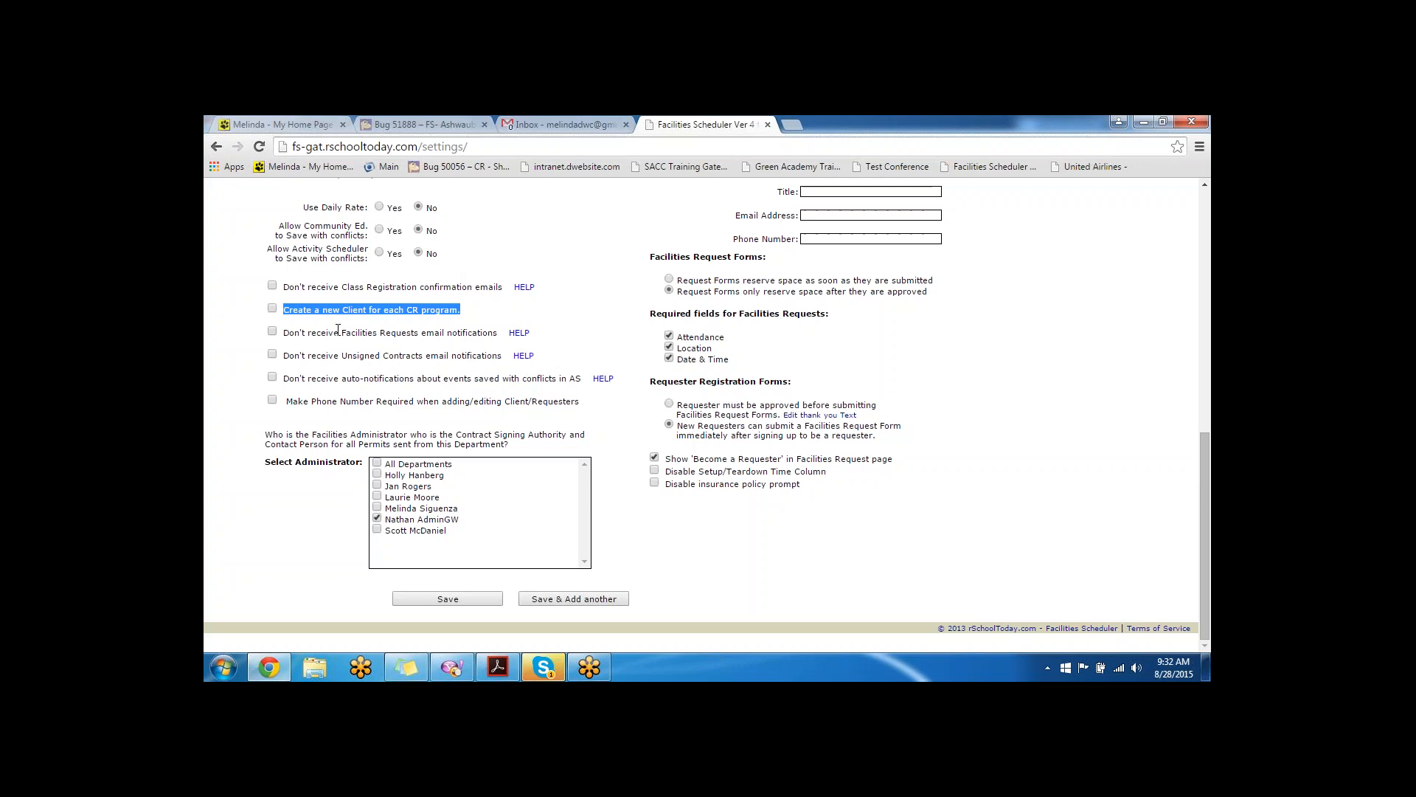
click(272, 287)
click(272, 332)
click(273, 355)
click(272, 377)
click(272, 400)
scroll(853, 550, up, 10)
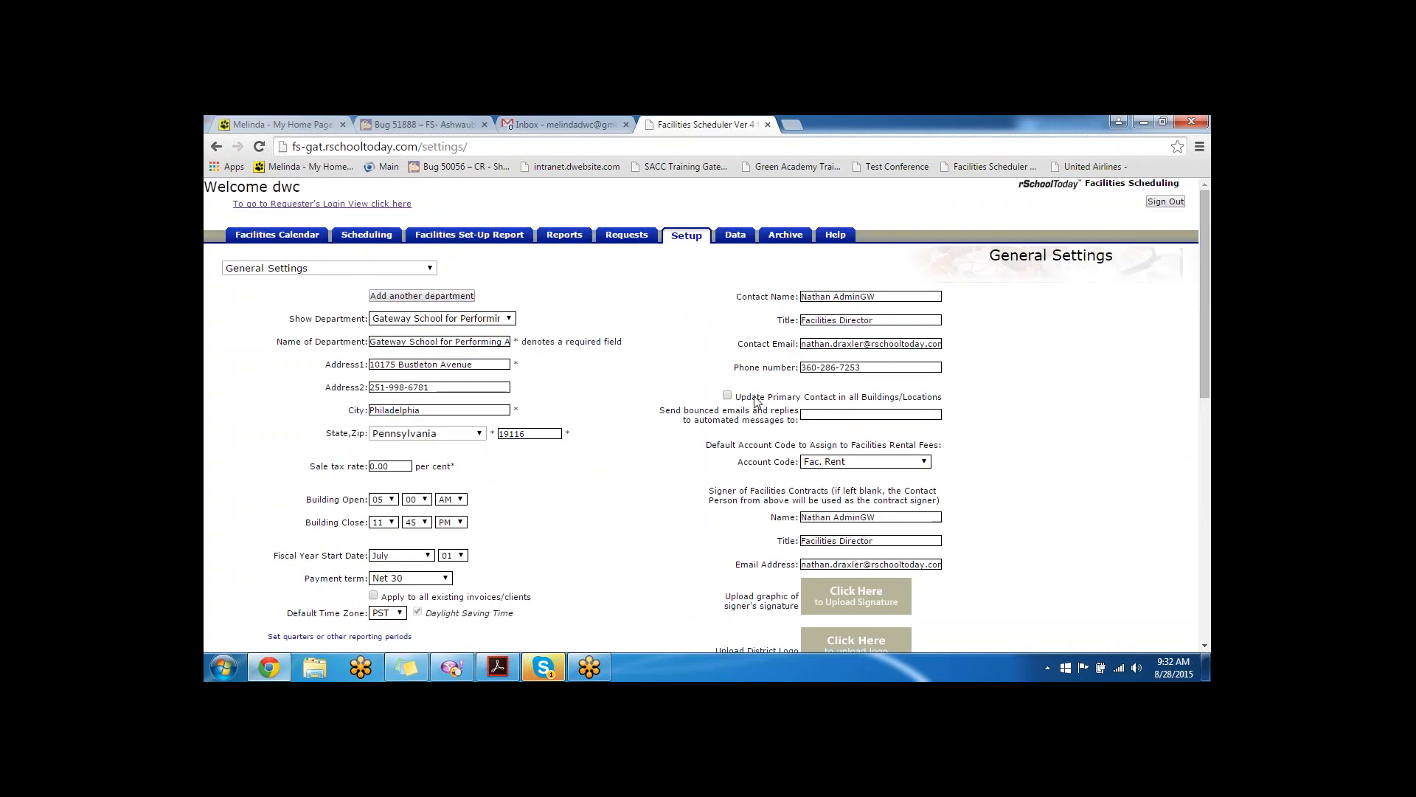
drag(883, 323, 793, 319)
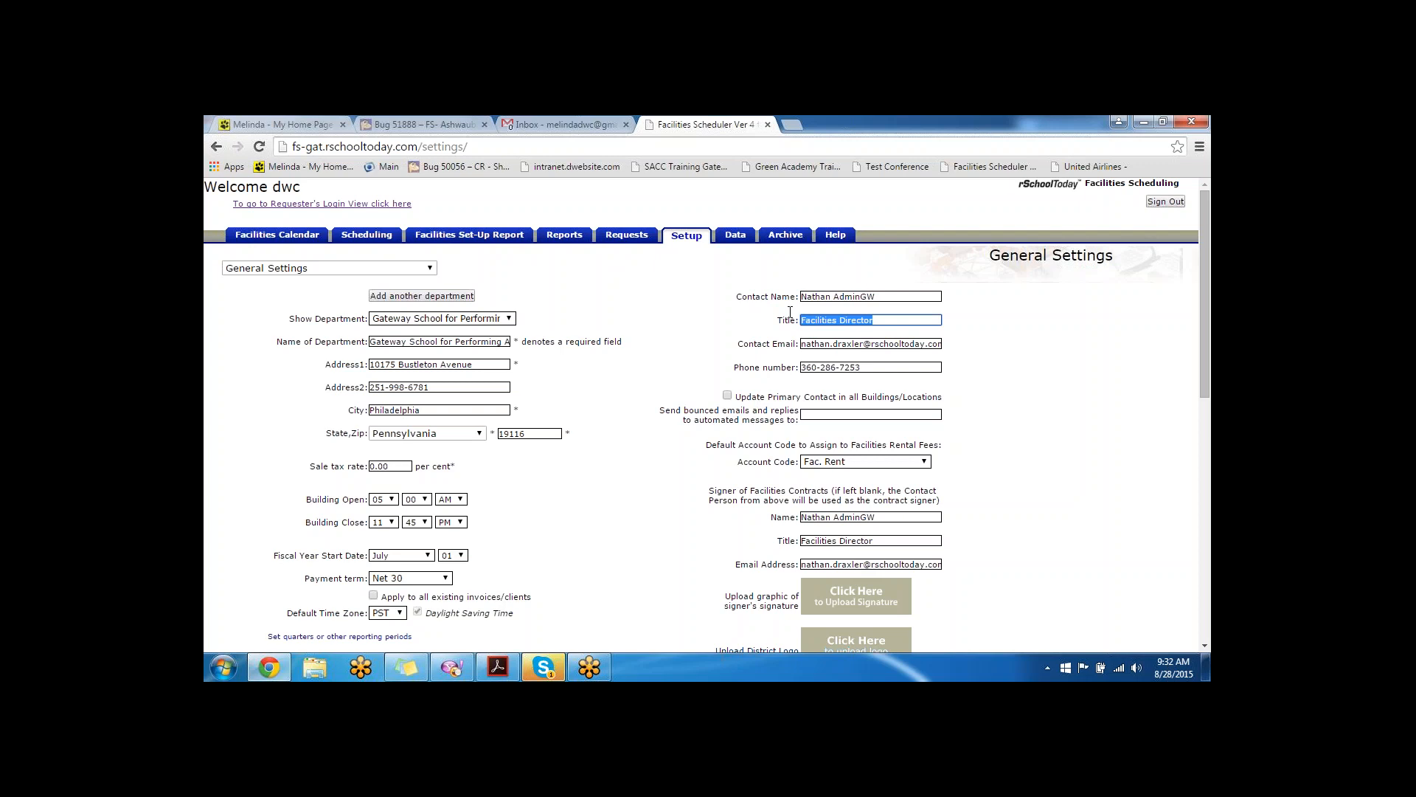
scroll(747, 328, down, 1)
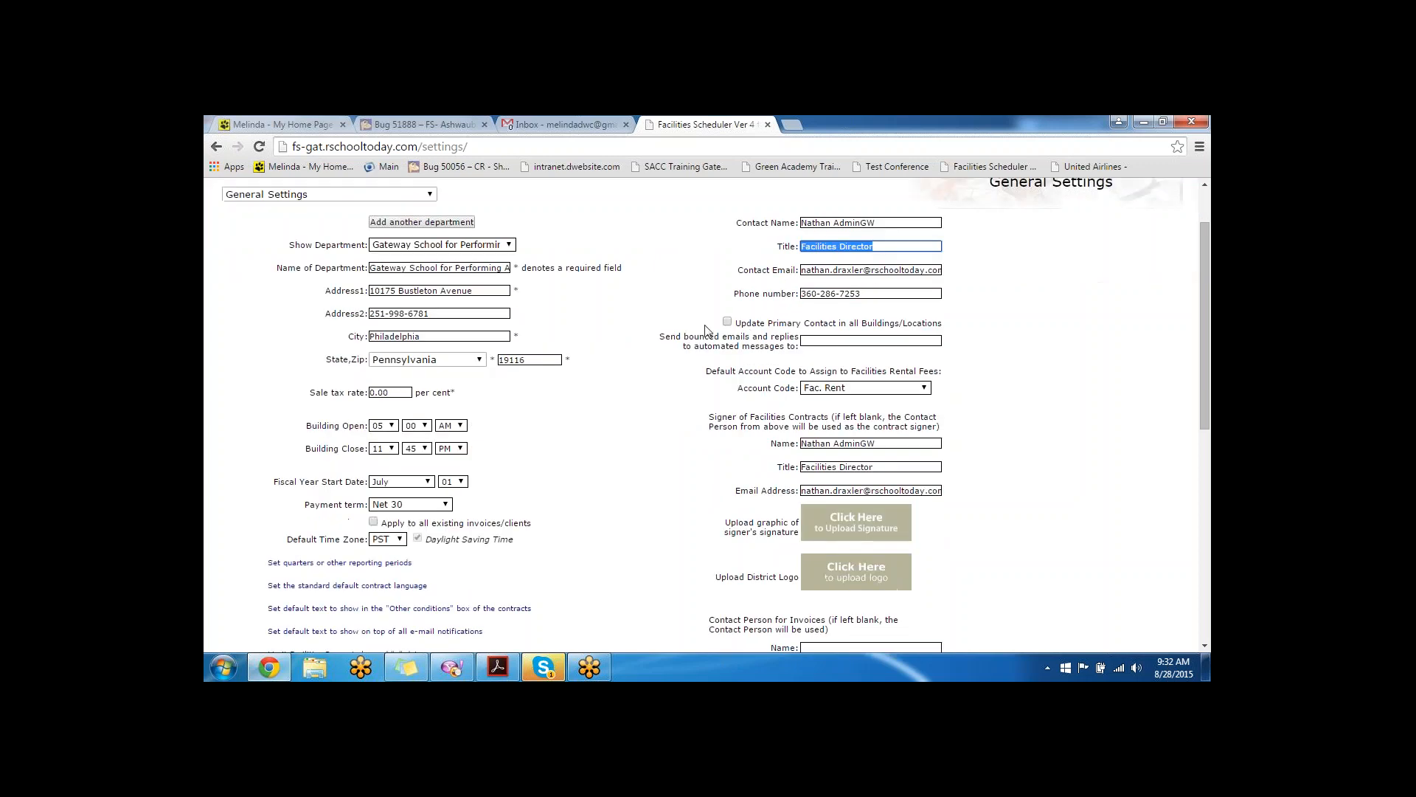
drag(951, 331, 683, 309)
click(683, 309)
scroll(767, 338, down, 1)
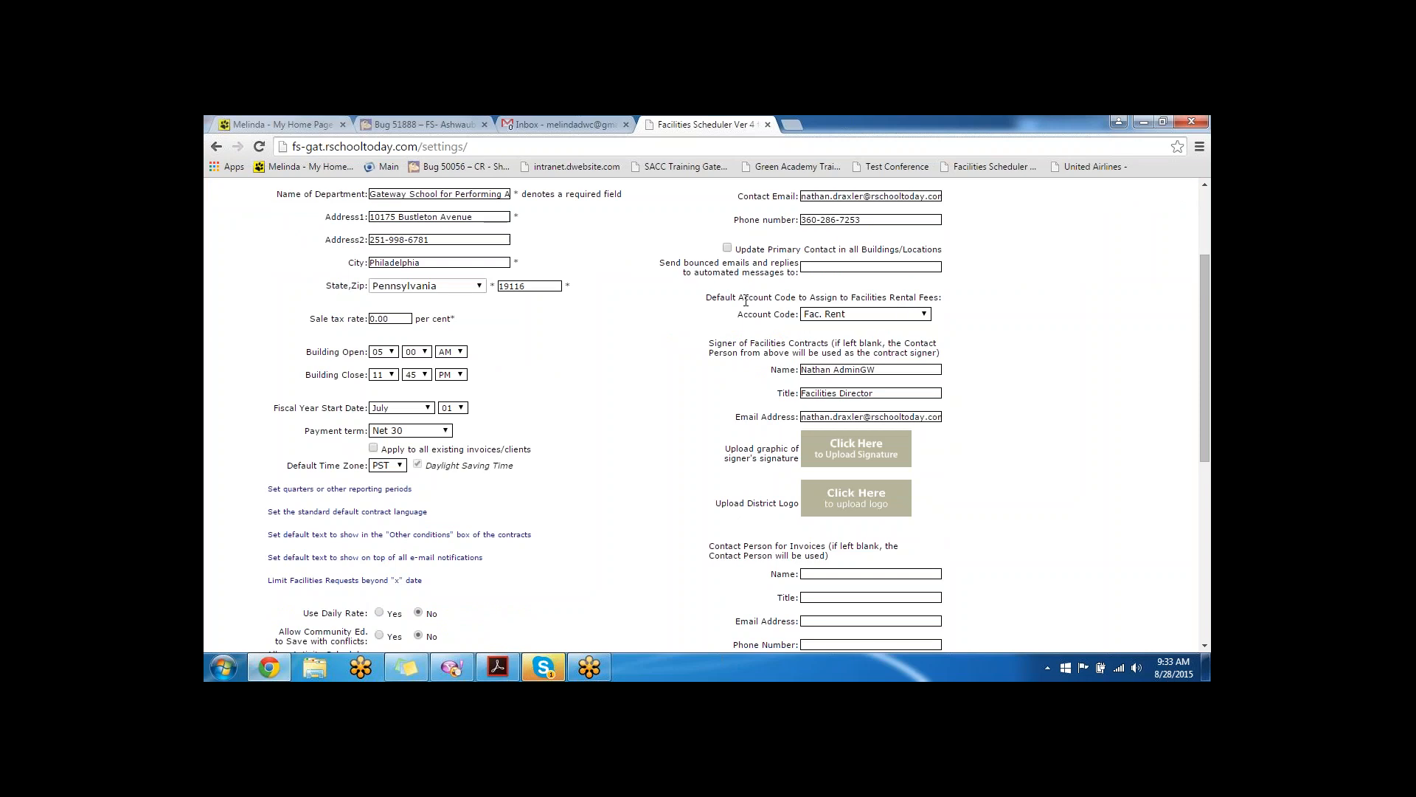
scroll(846, 326, down, 1)
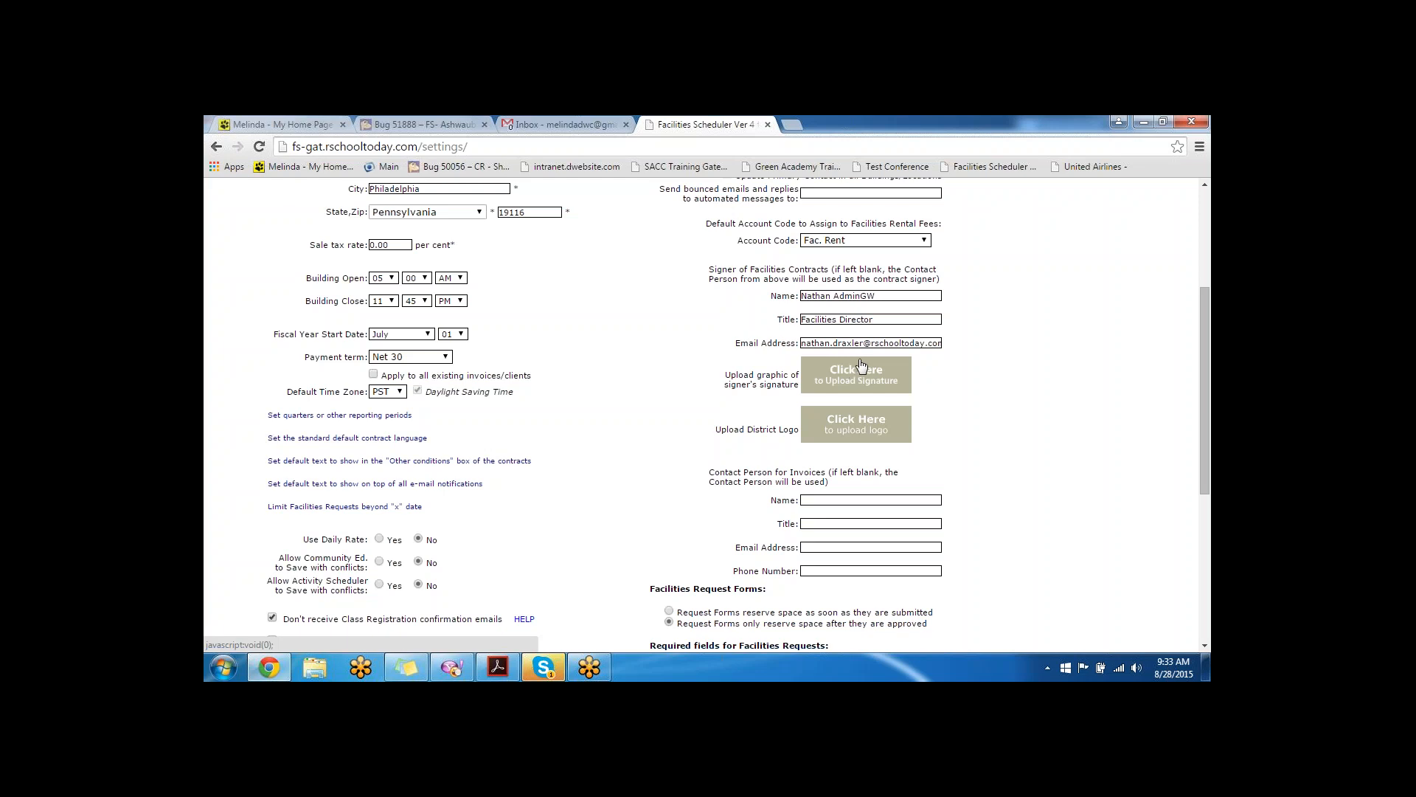
scroll(866, 401, down, 1)
scroll(867, 401, down, 1)
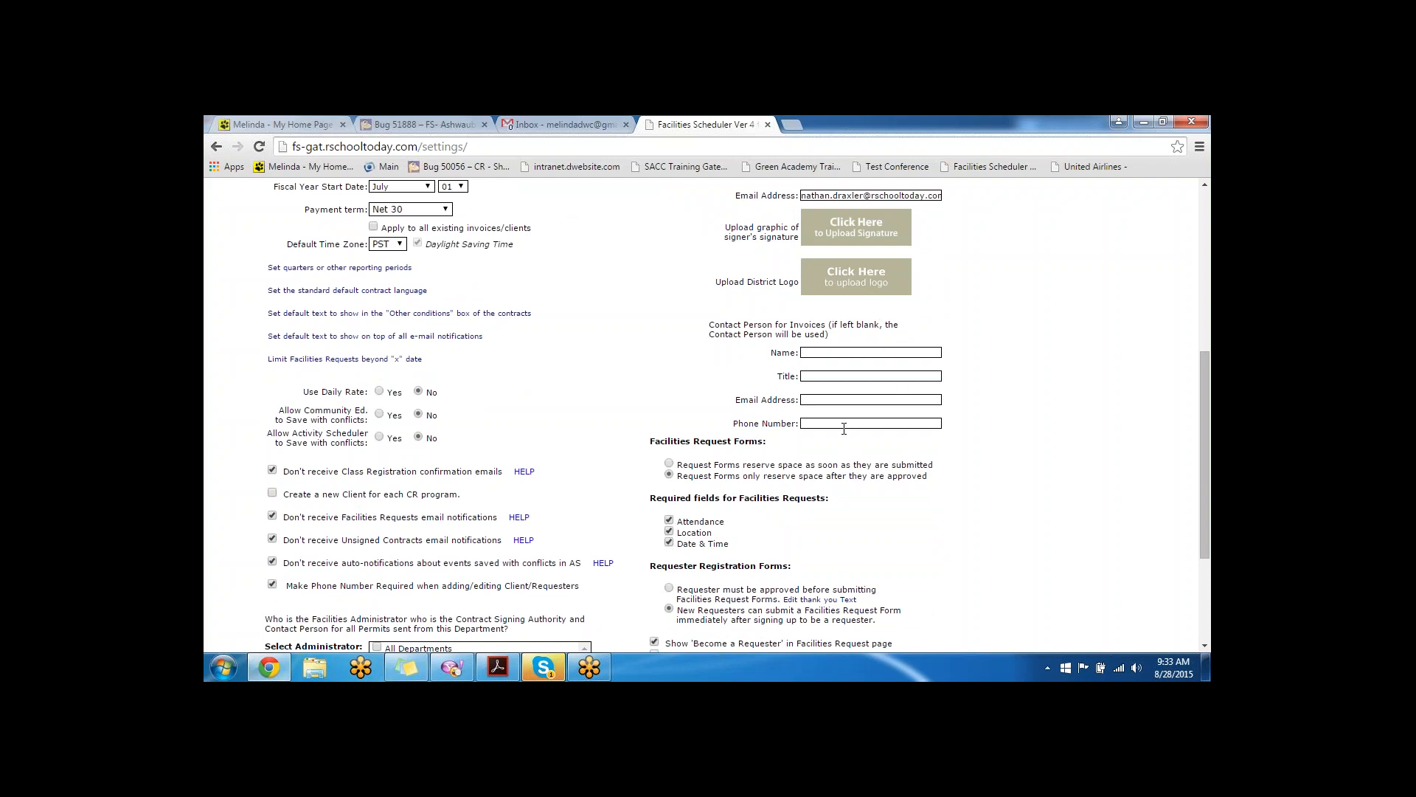
scroll(755, 229, down, 3)
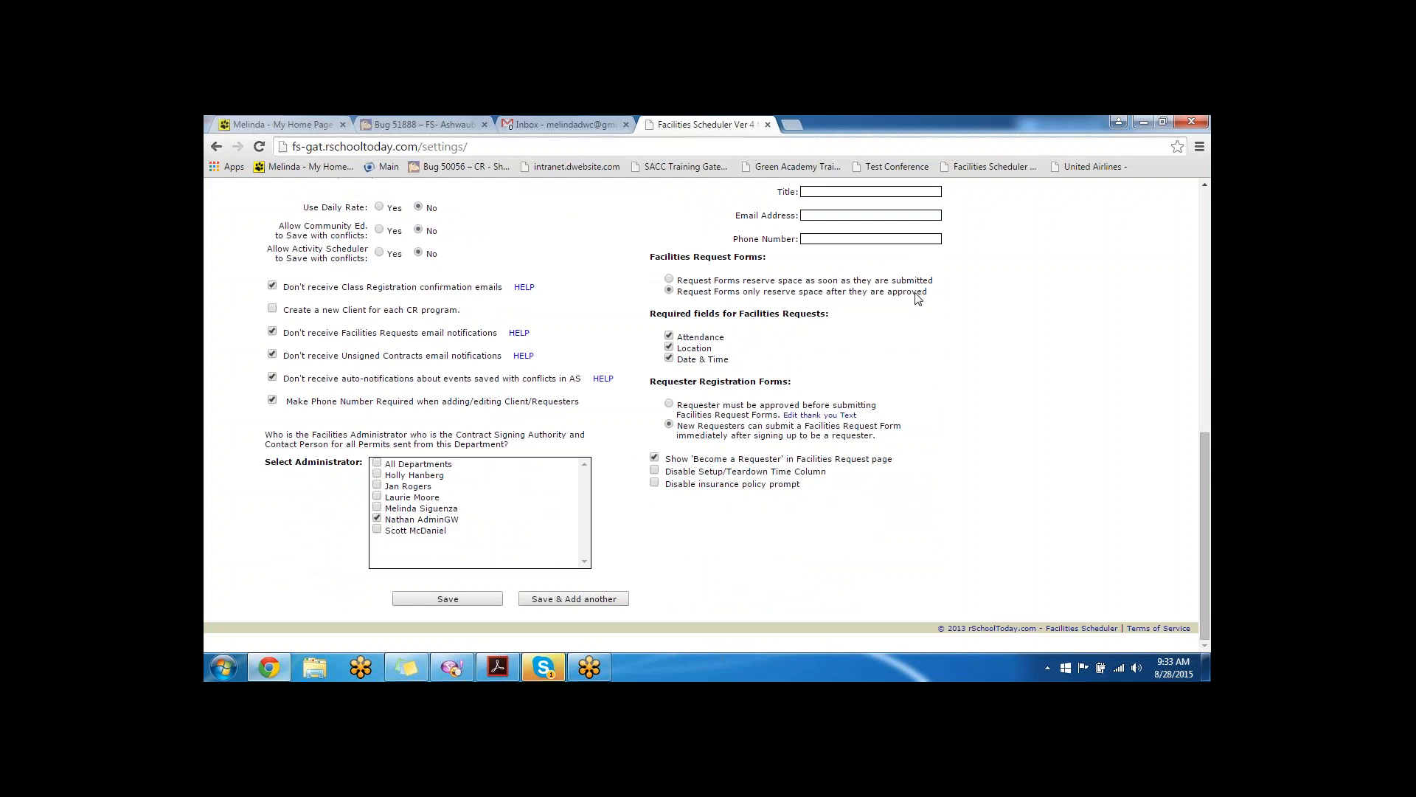
drag(940, 282, 671, 285)
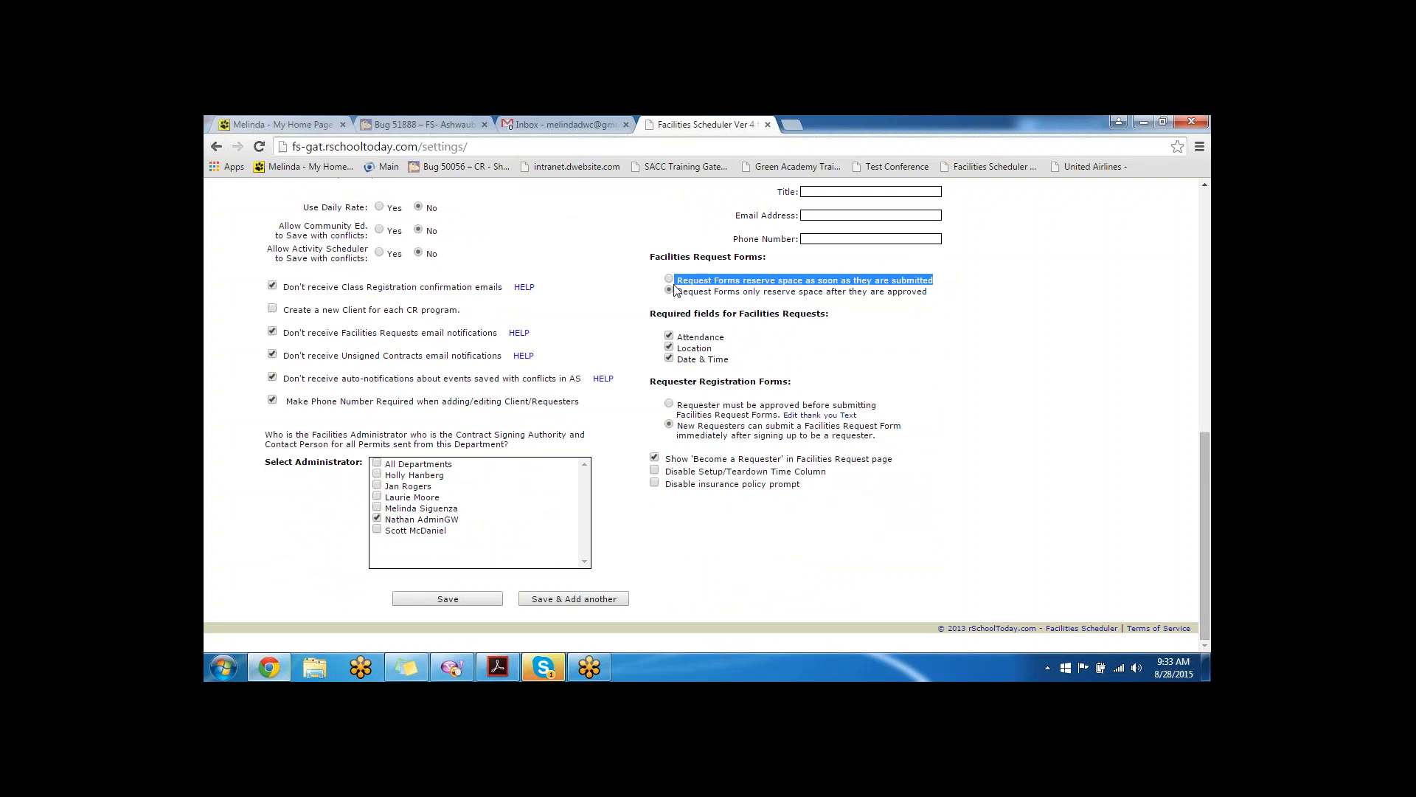
drag(933, 299, 675, 294)
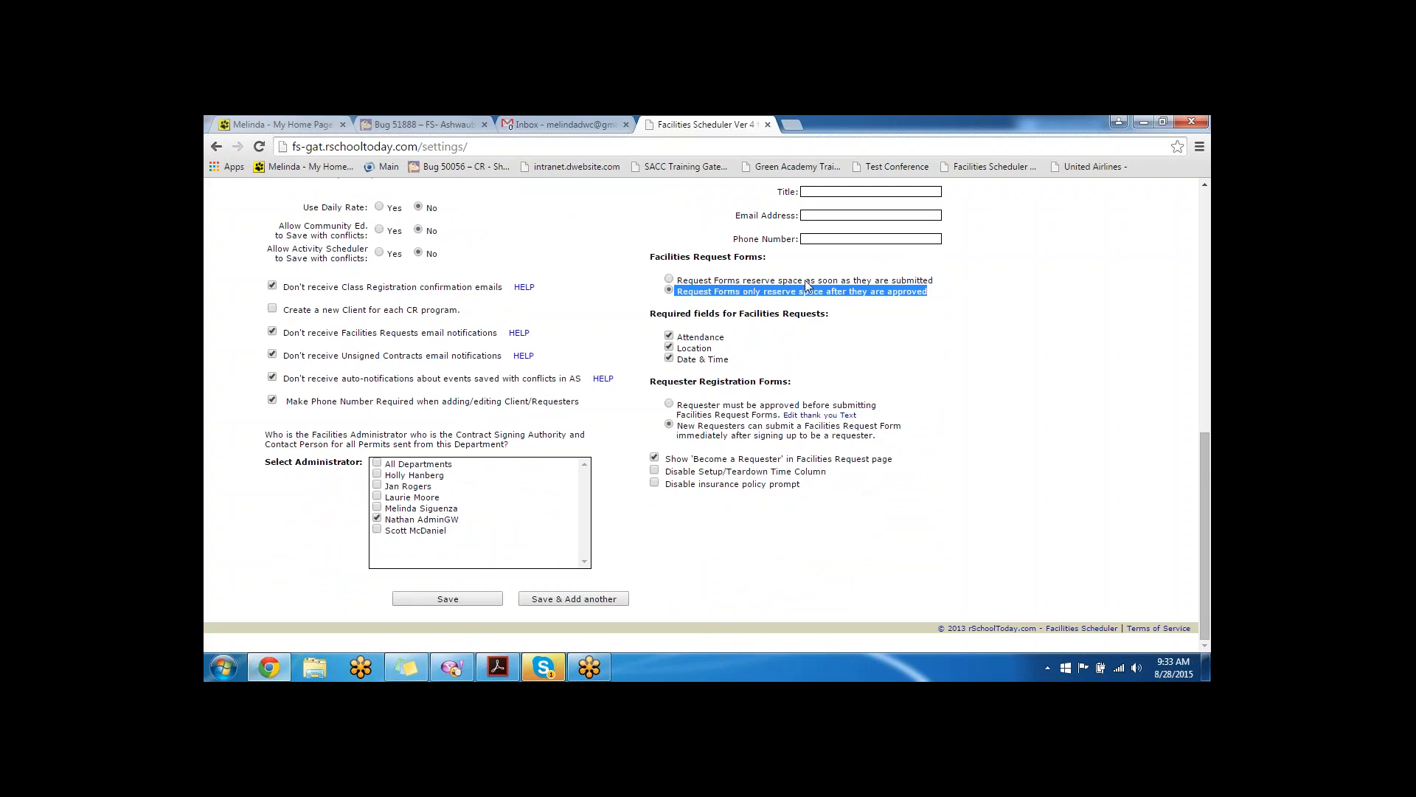
drag(938, 282, 651, 281)
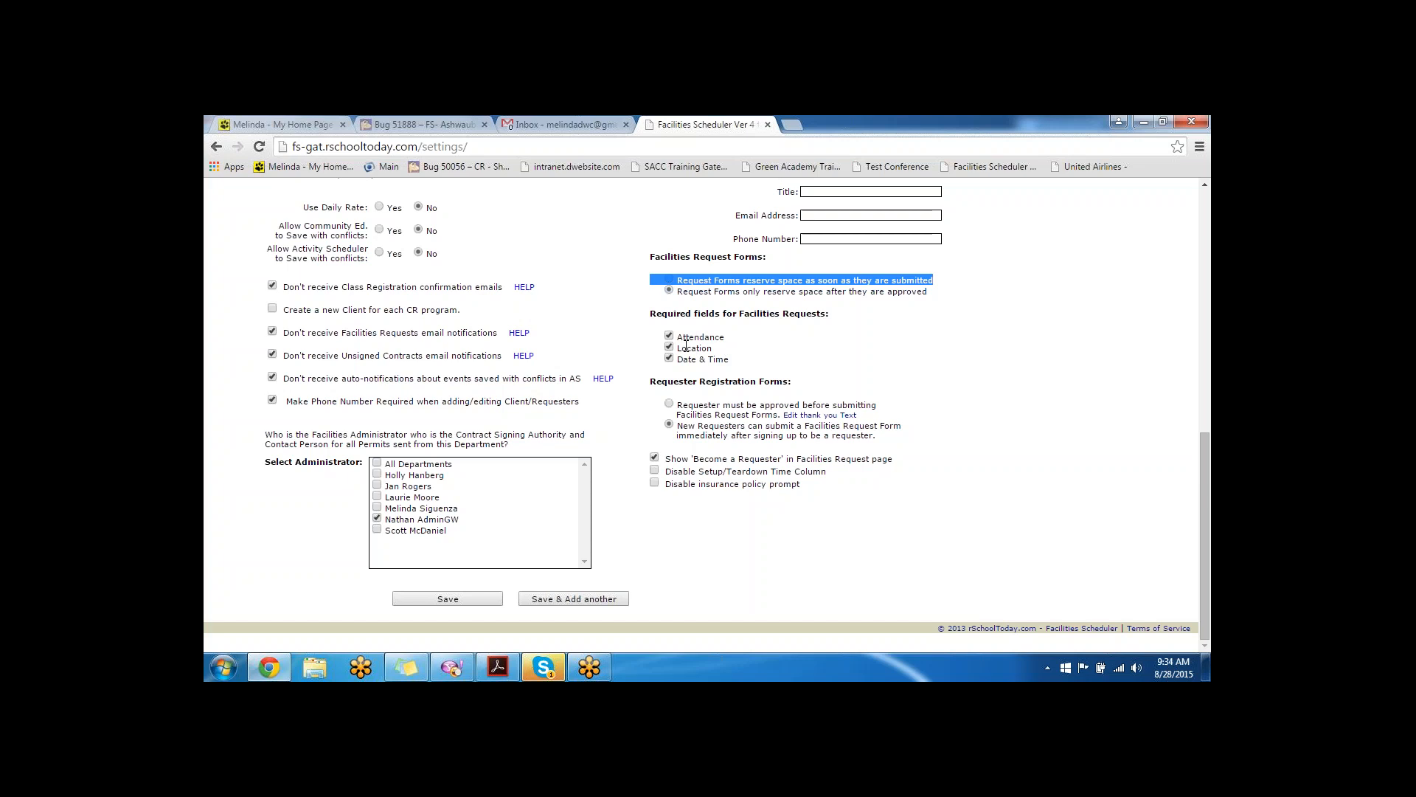
drag(650, 377, 794, 385)
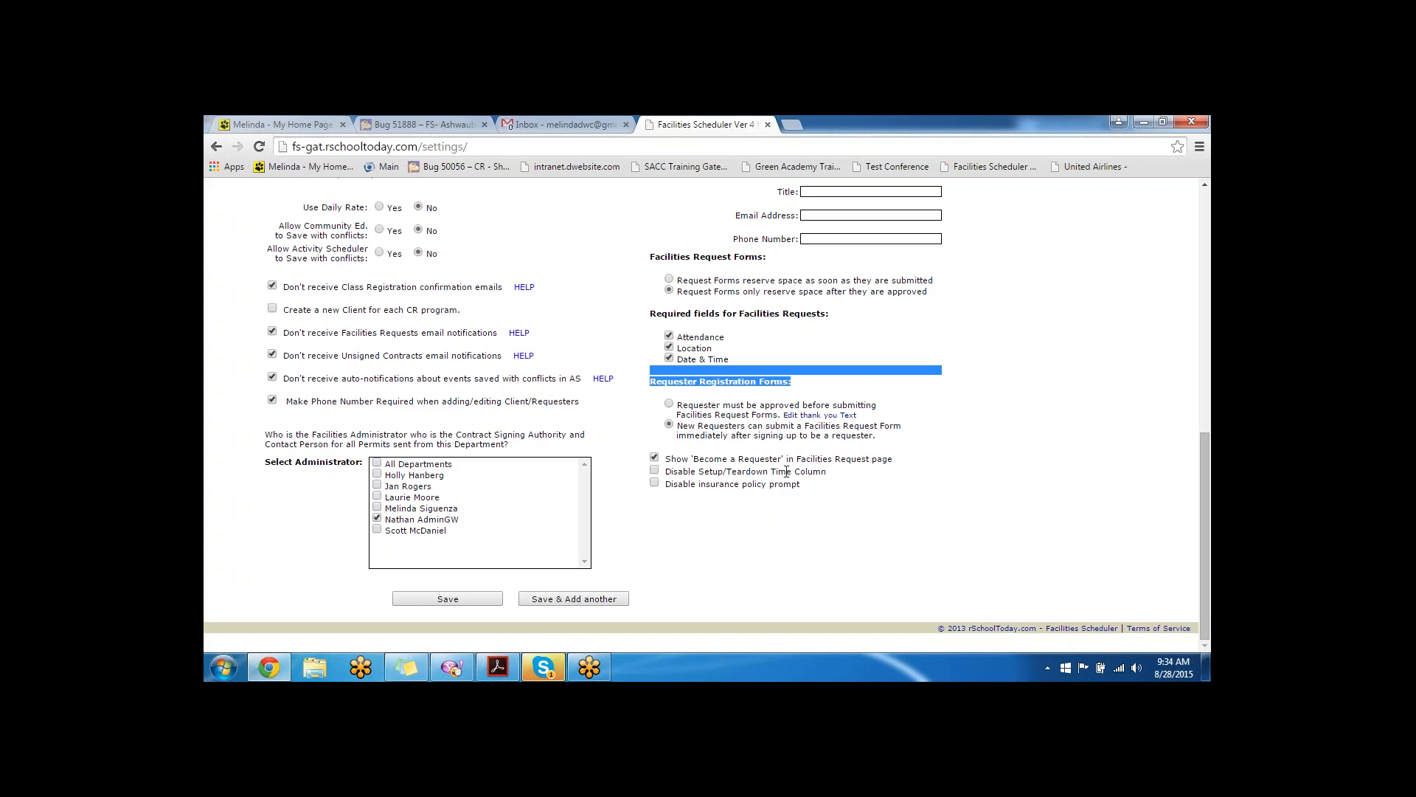
- Tick 'Disable insurance policy prompt' and 'Disable Setup/Teardown Time Column', then save the settings
mouse_move(897, 461)
mouse_down()
mouse_move(656, 472)
mouse_move(666, 459)
mouse_move(894, 459)
mouse_up()
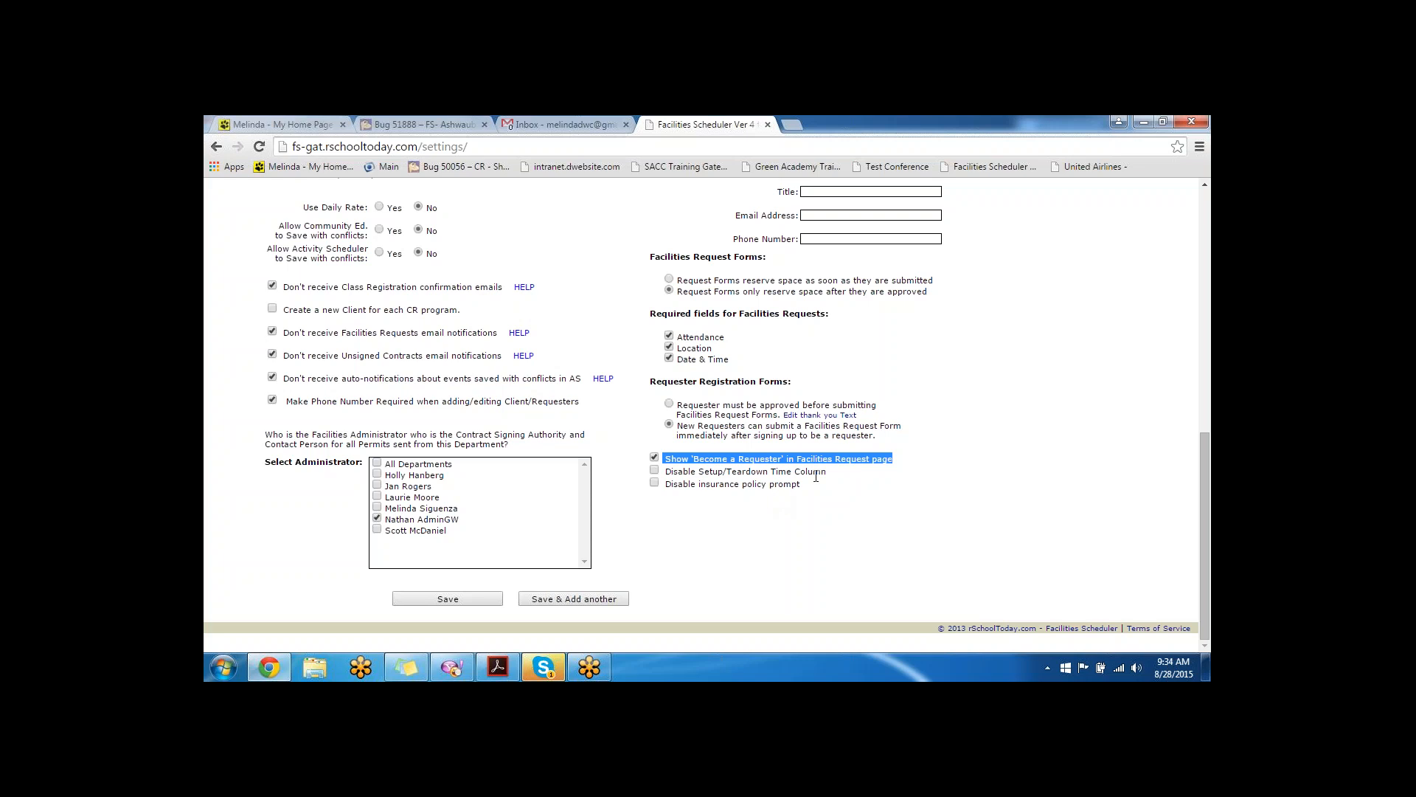
drag(828, 470, 673, 473)
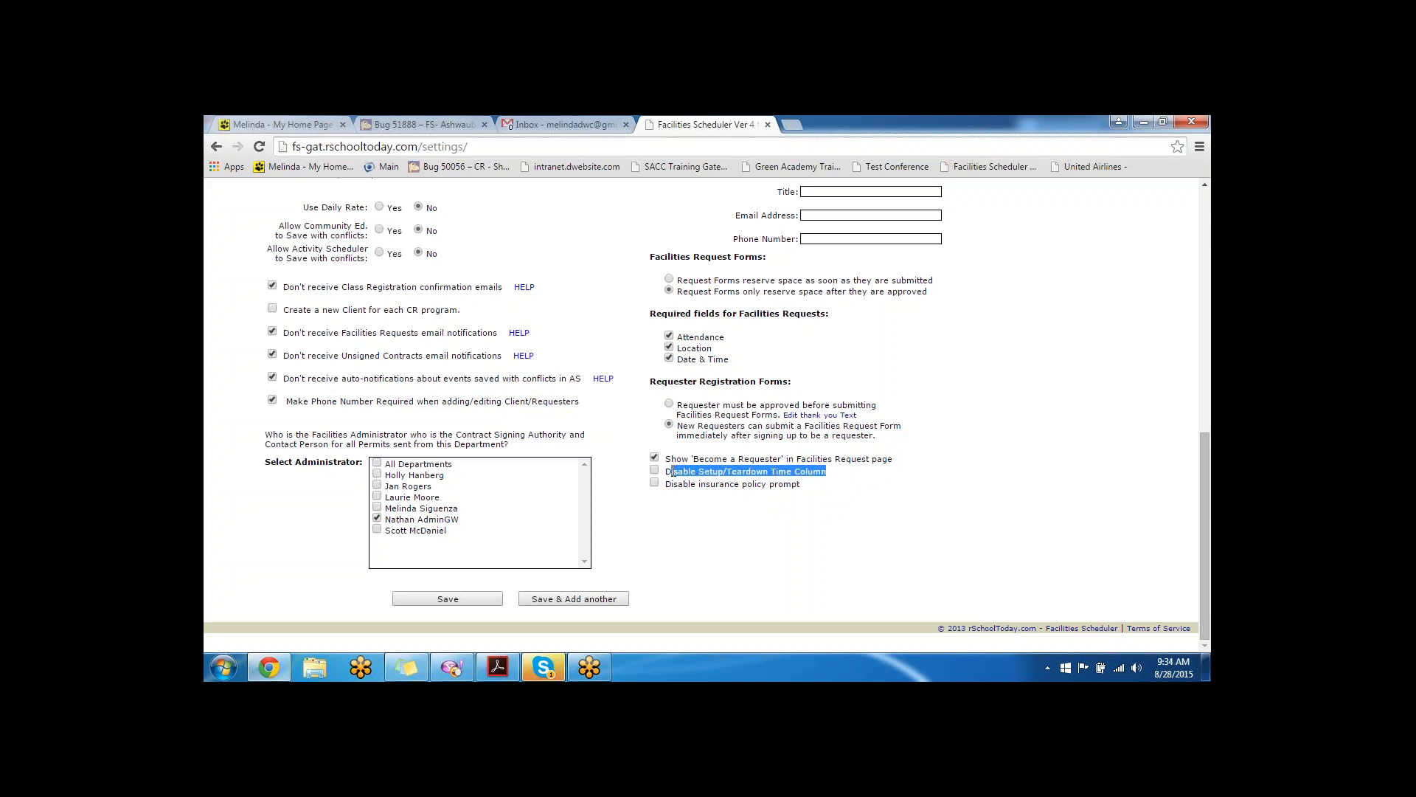
drag(804, 485, 667, 486)
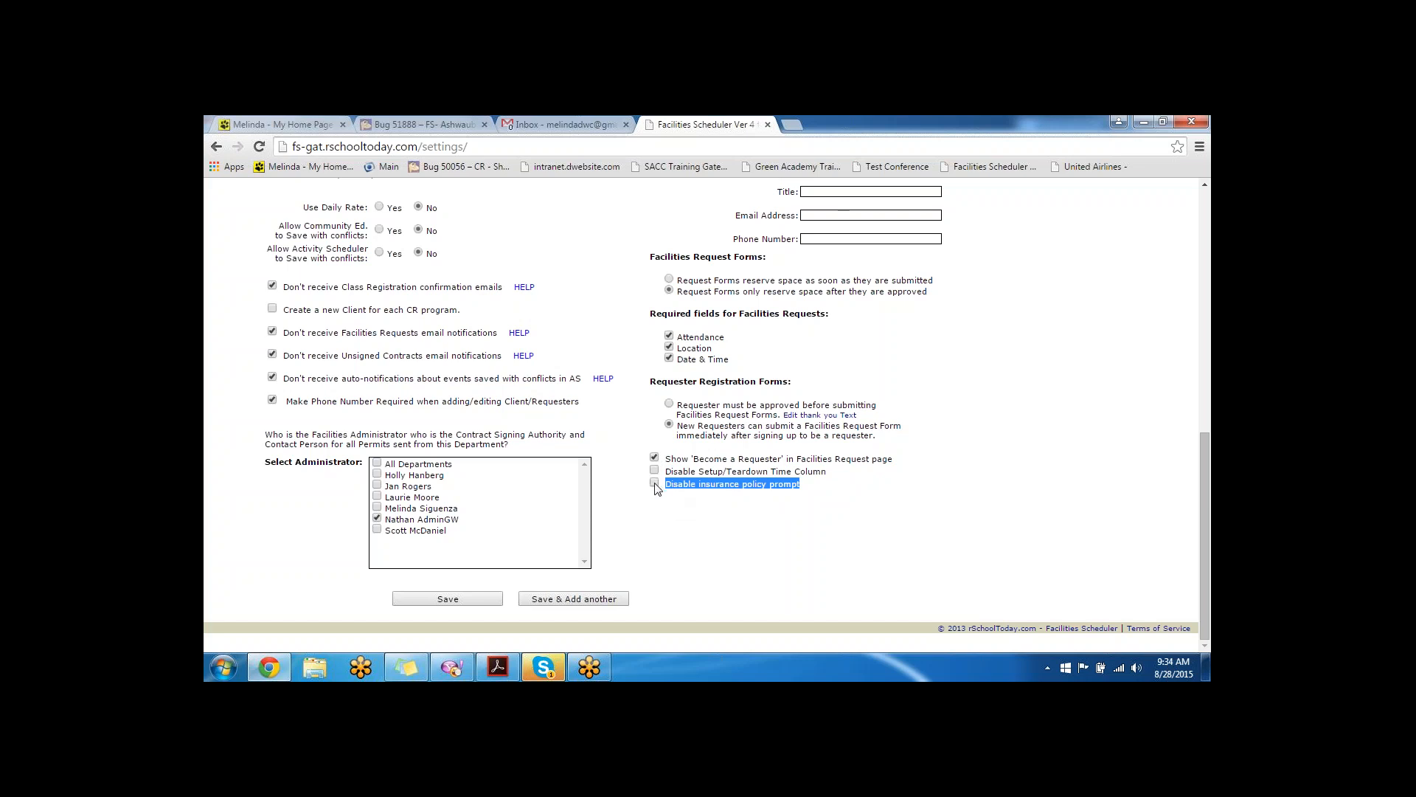
click(674, 489)
drag(830, 472, 659, 475)
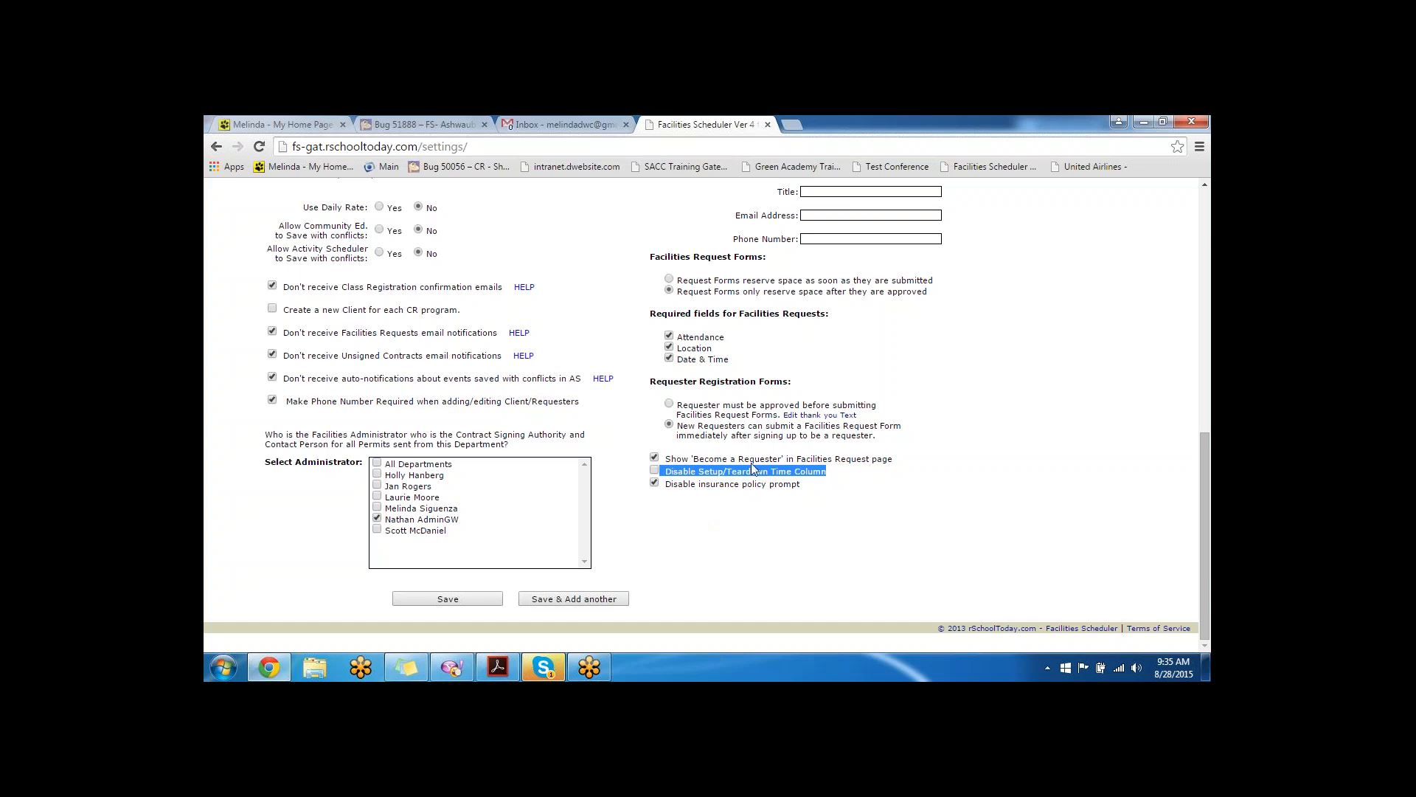
click(654, 470)
click(488, 603)
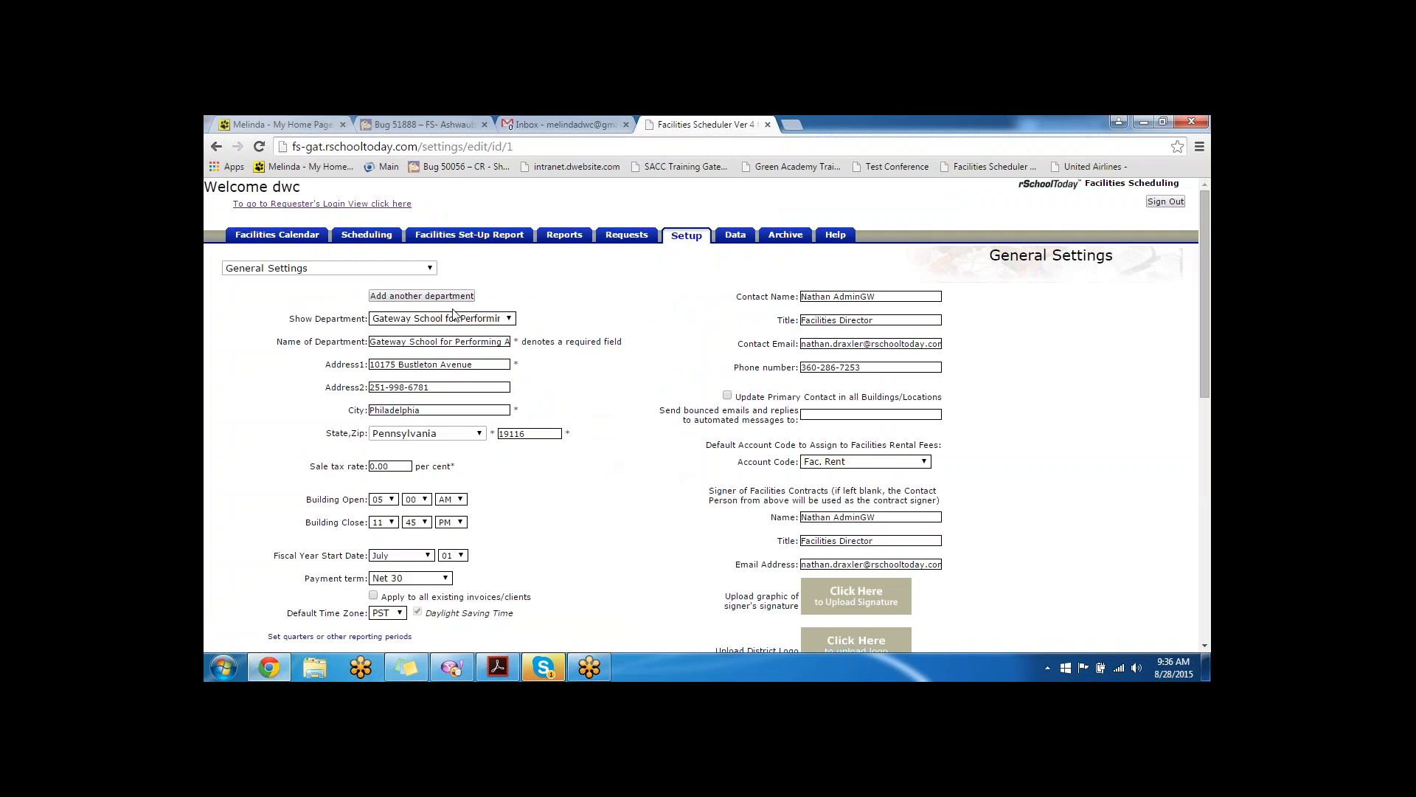
- View the training sequence PDF, then return to the Facilities Scheduler setup page
click(498, 666)
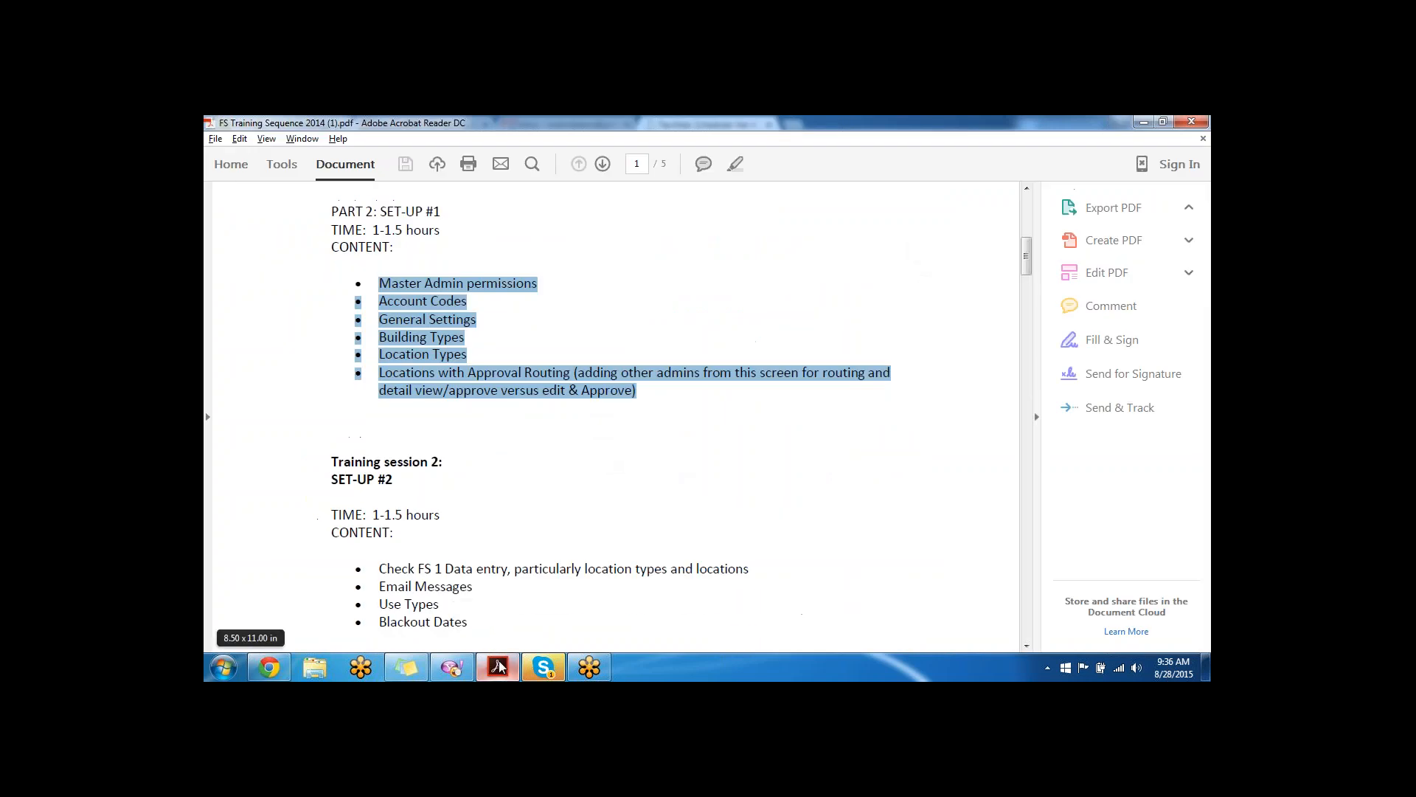
mouse_move(537, 675)
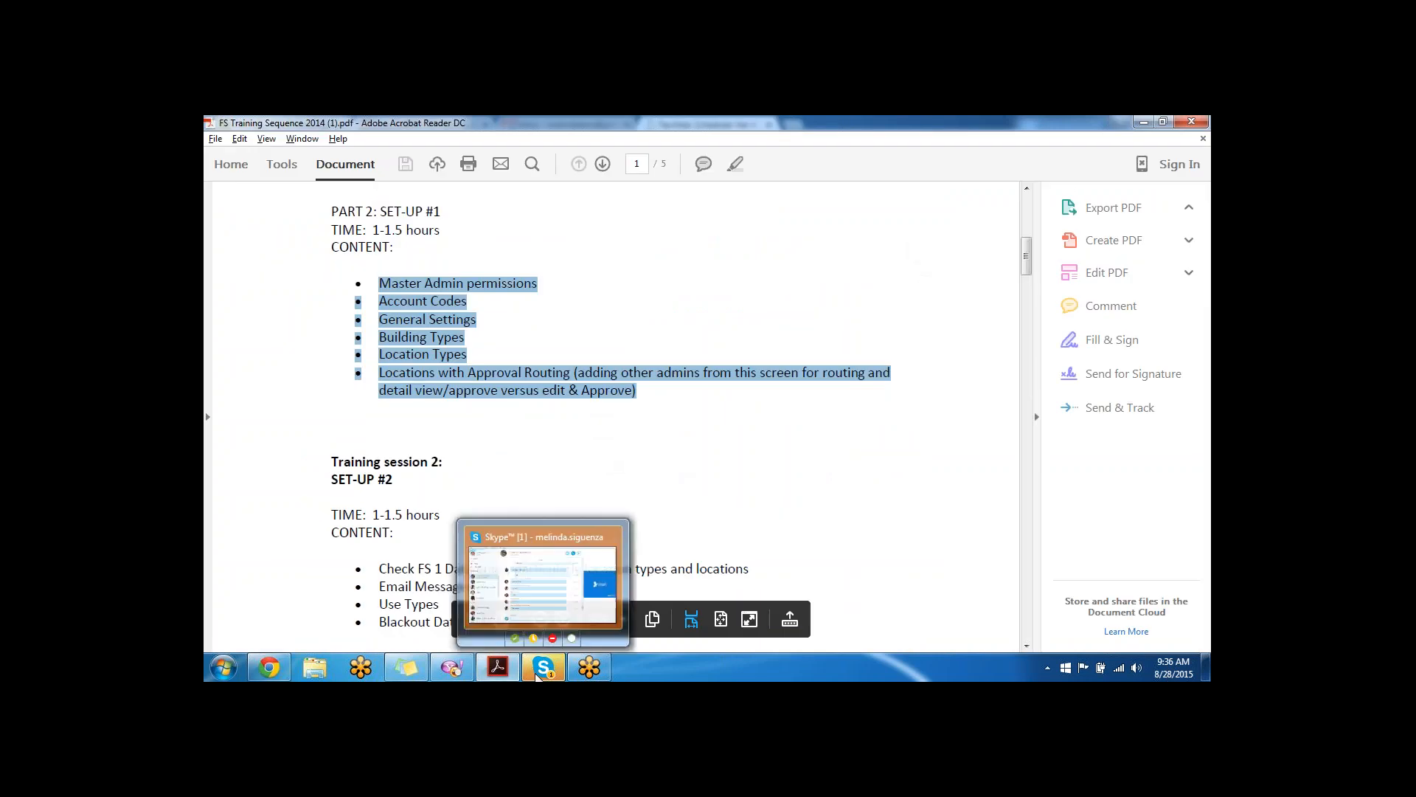
click(286, 670)
click(325, 268)
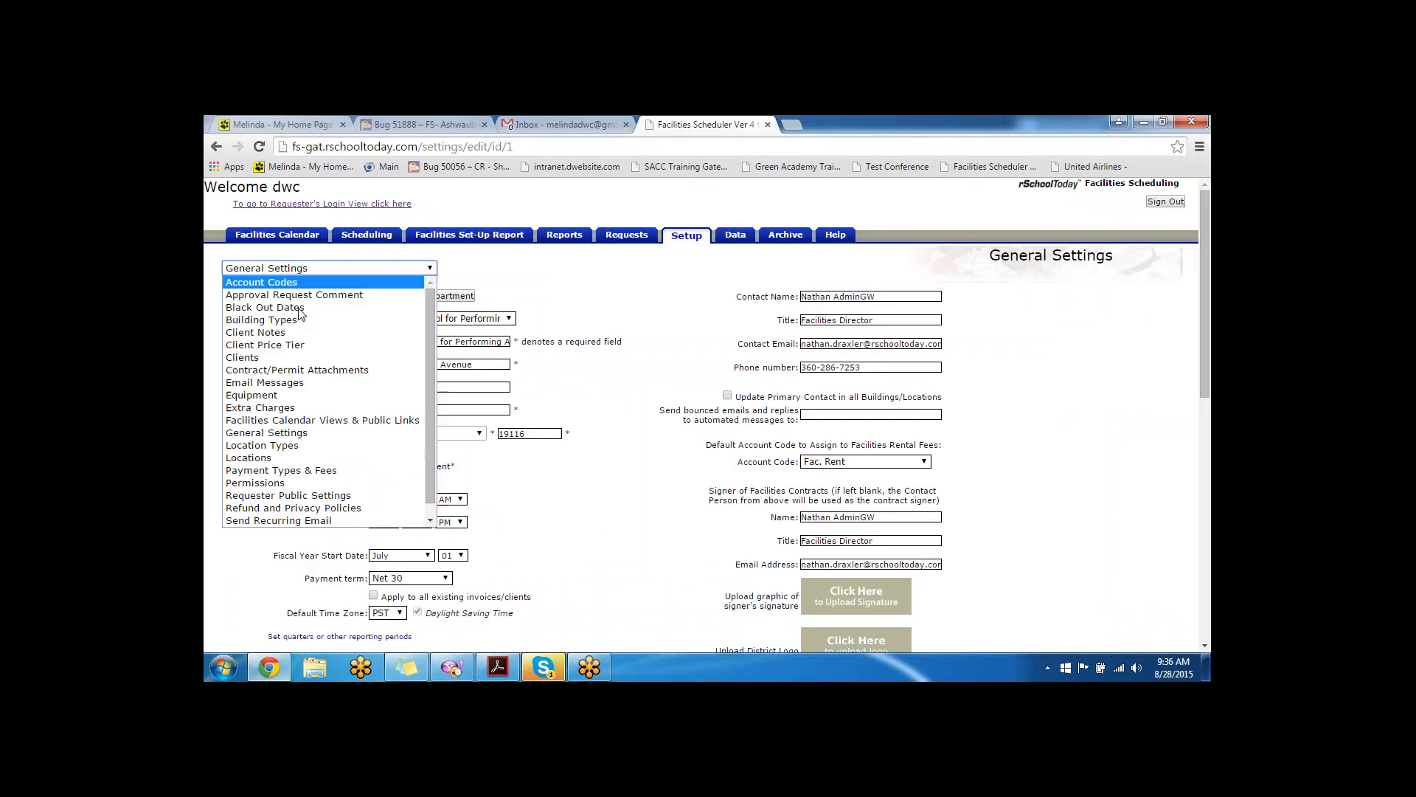
- Go to the Building Types page listing eight types from Elementary School to Slytherin House
click(298, 319)
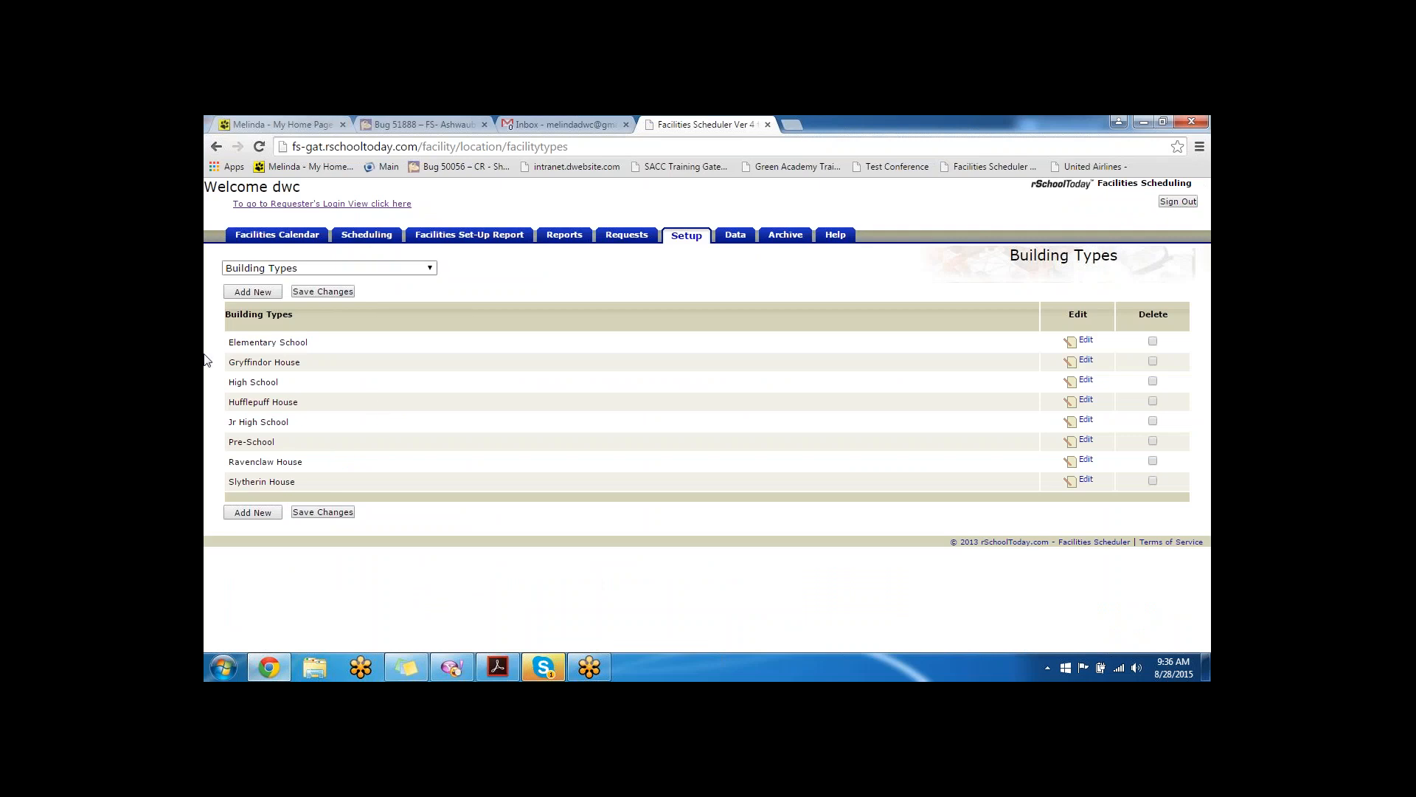
drag(327, 348, 225, 345)
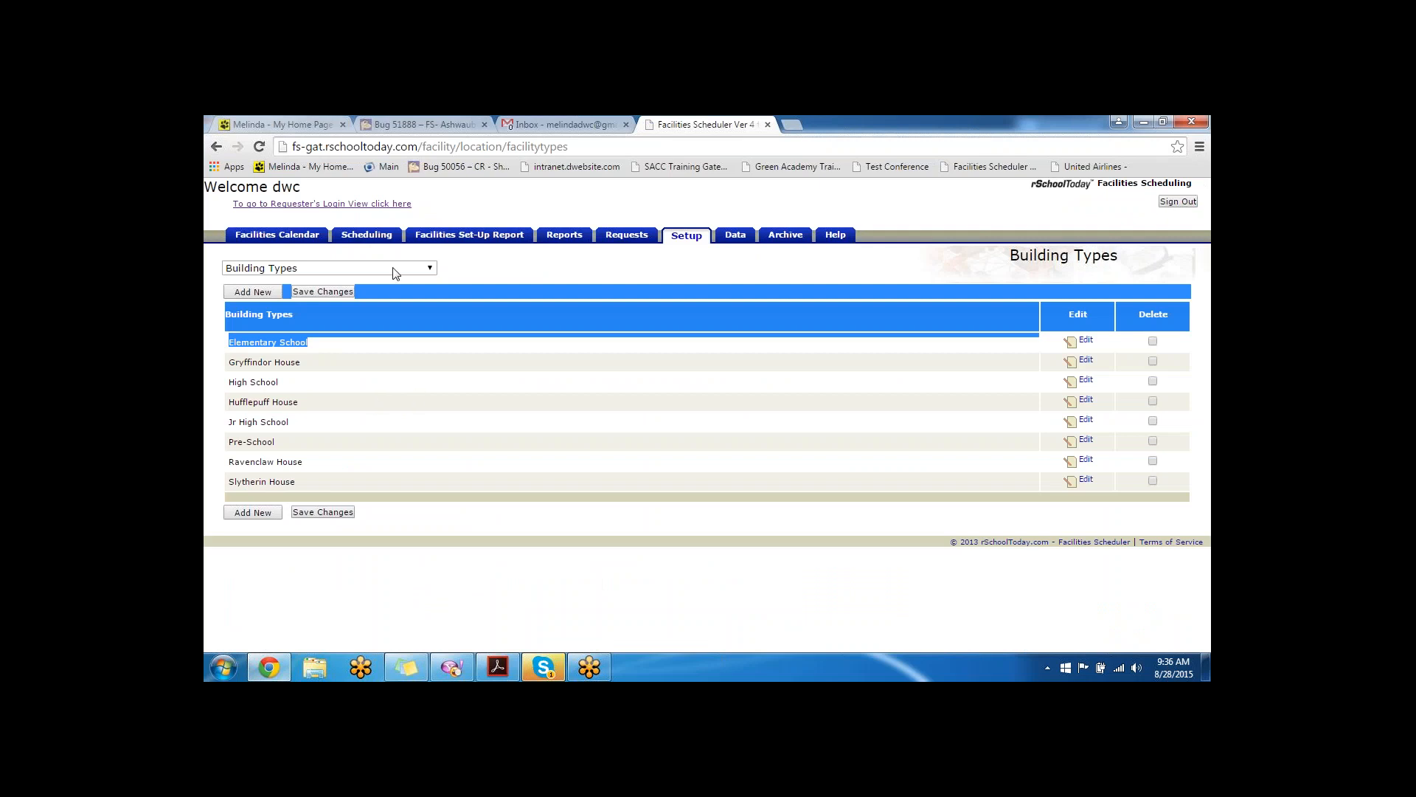
click(328, 270)
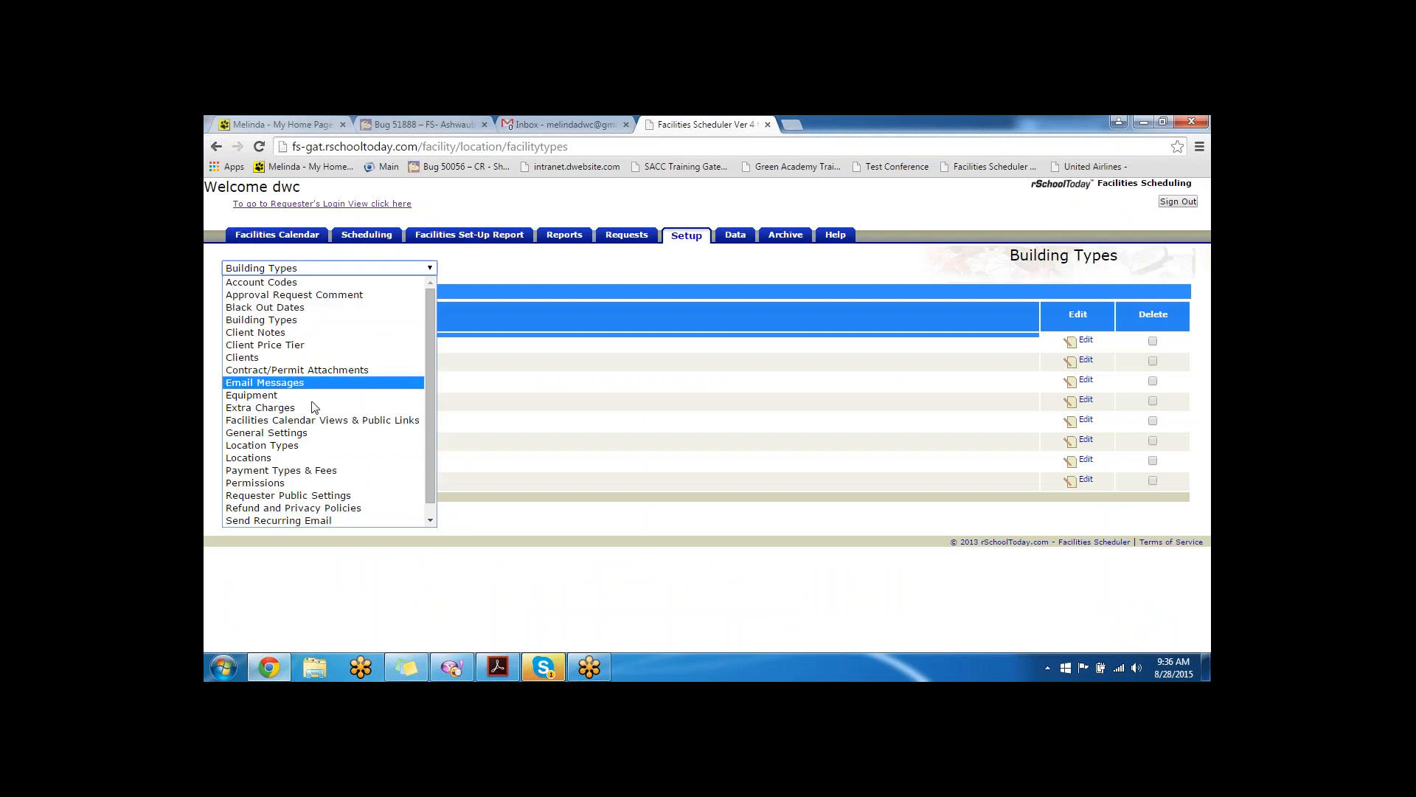
click(319, 447)
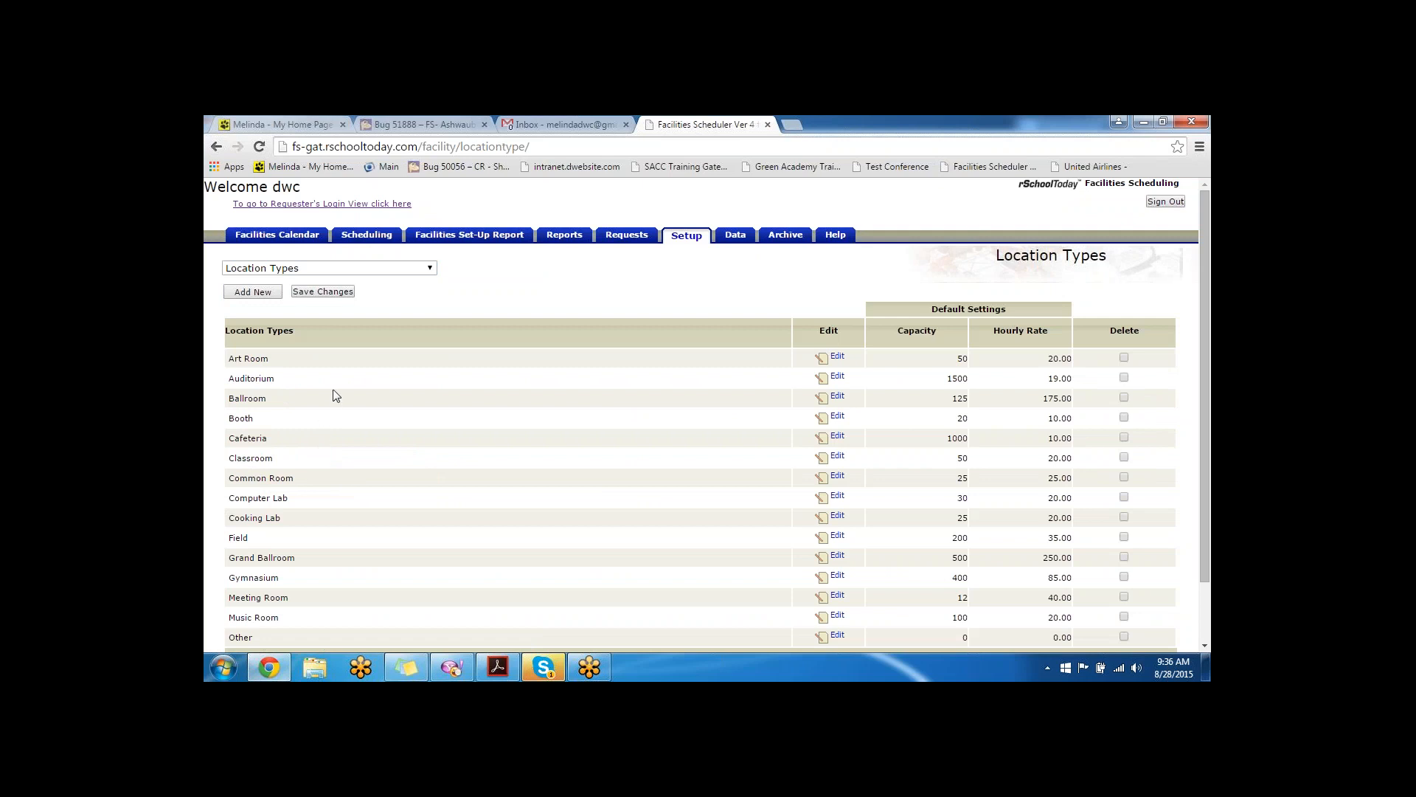
scroll(284, 297, down, 1)
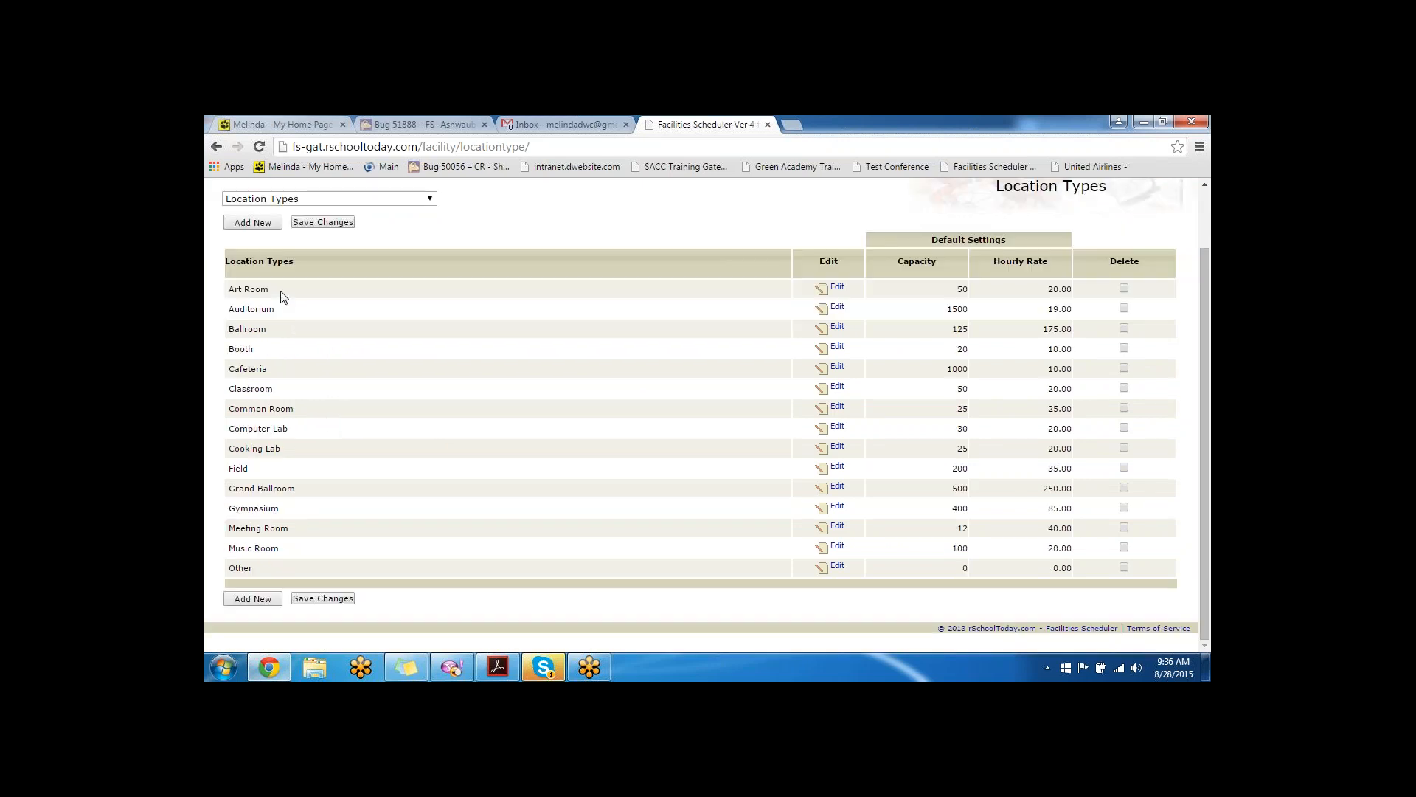
drag(271, 290, 227, 290)
drag(271, 371, 227, 370)
drag(292, 429, 232, 430)
drag(289, 509, 221, 512)
- Add a new location type named 'Conference Room', correcting the misspelled entry
click(308, 511)
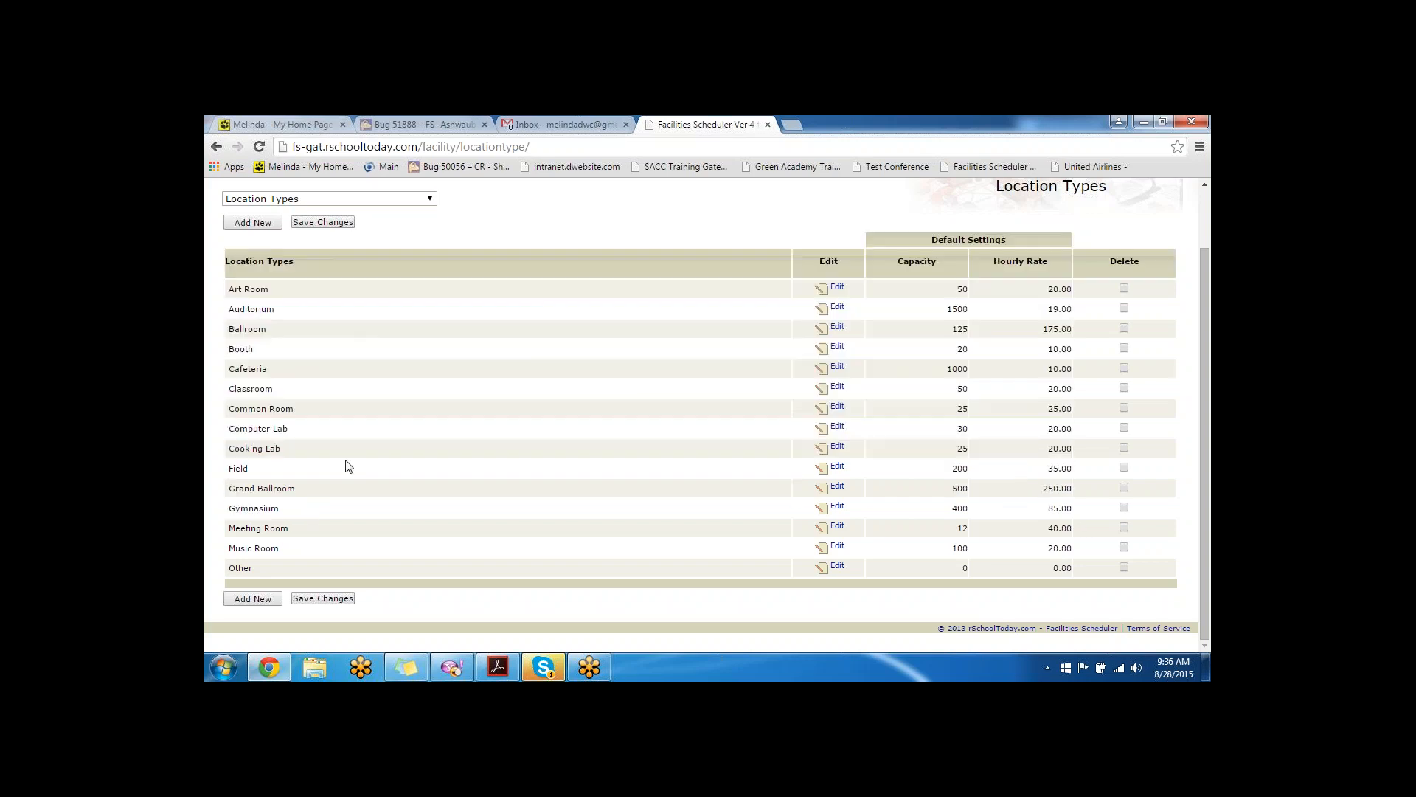
click(259, 223)
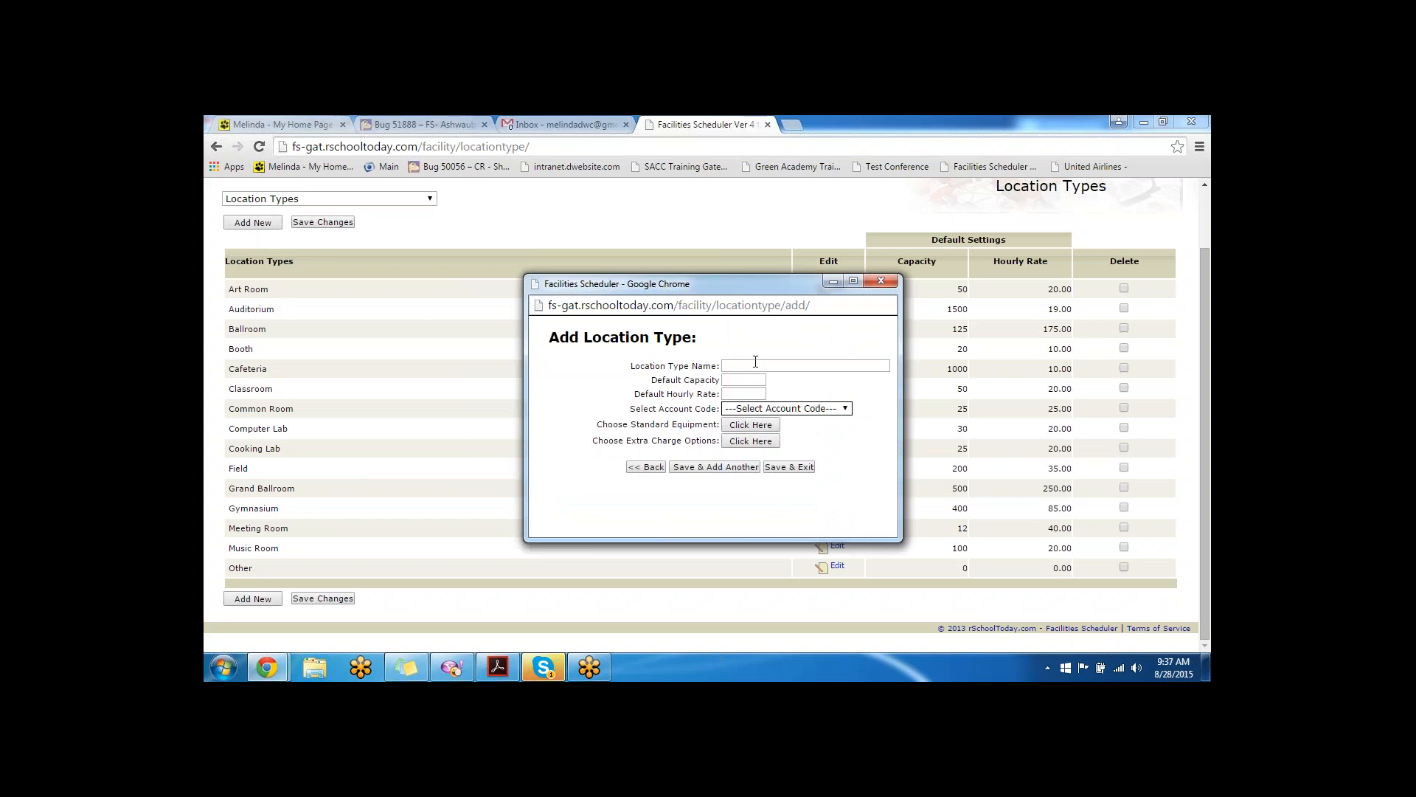
click(804, 366)
text(Conference Room)
right_click(745, 366)
click(792, 257)
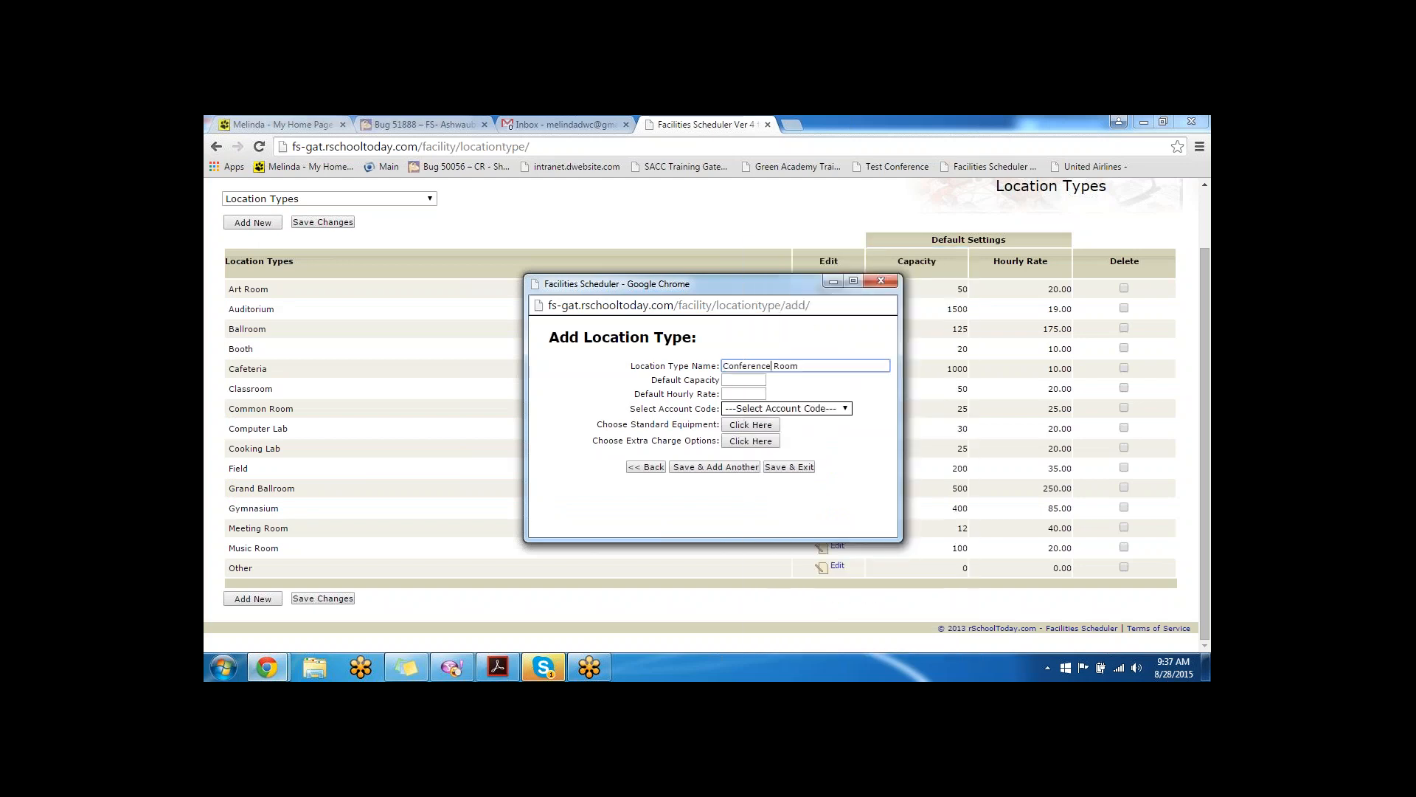
- Give it default capacity 25, hourly rate 25 and account code Fac. Rent, then save
click(737, 381)
text(25)
key(Tab)
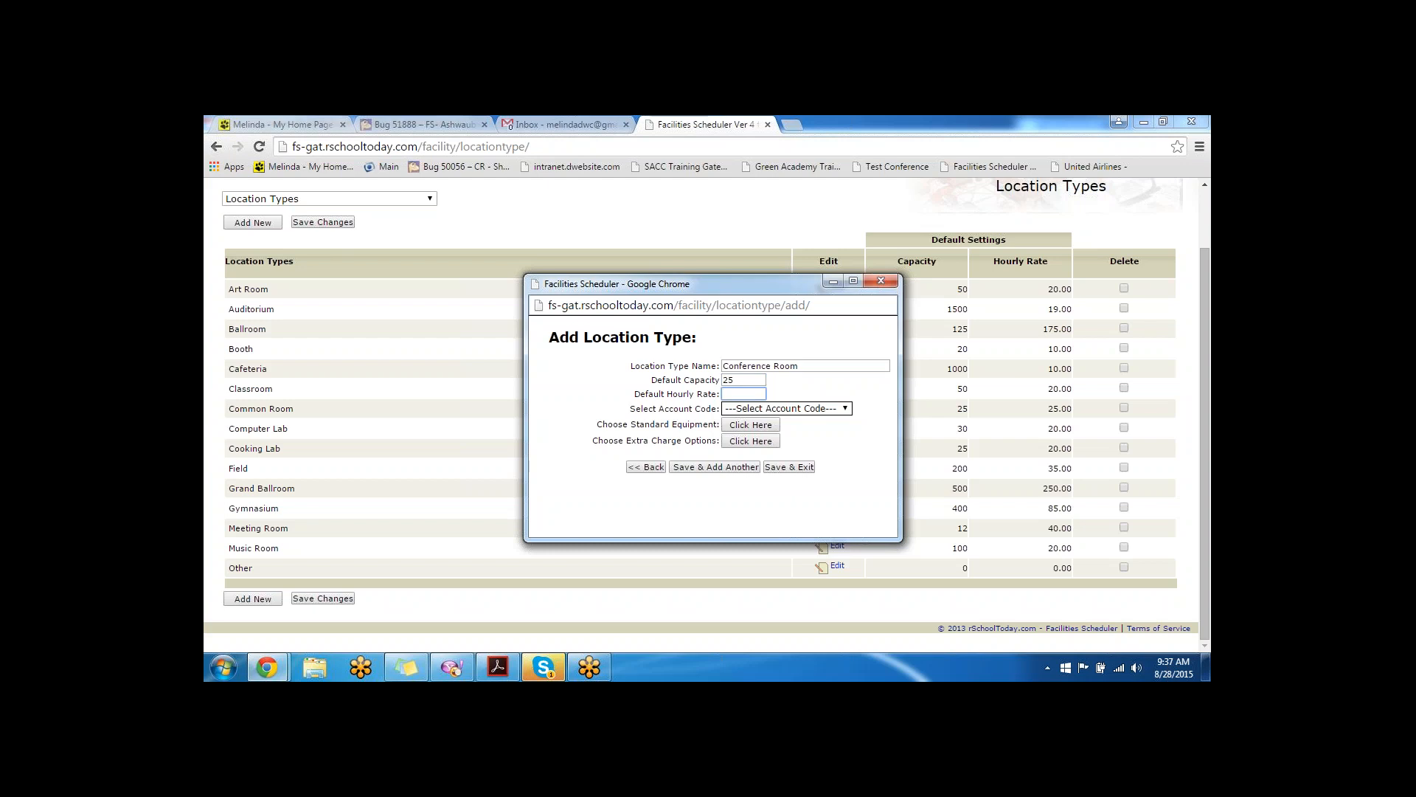
text(25)
key(Tab)
click(769, 413)
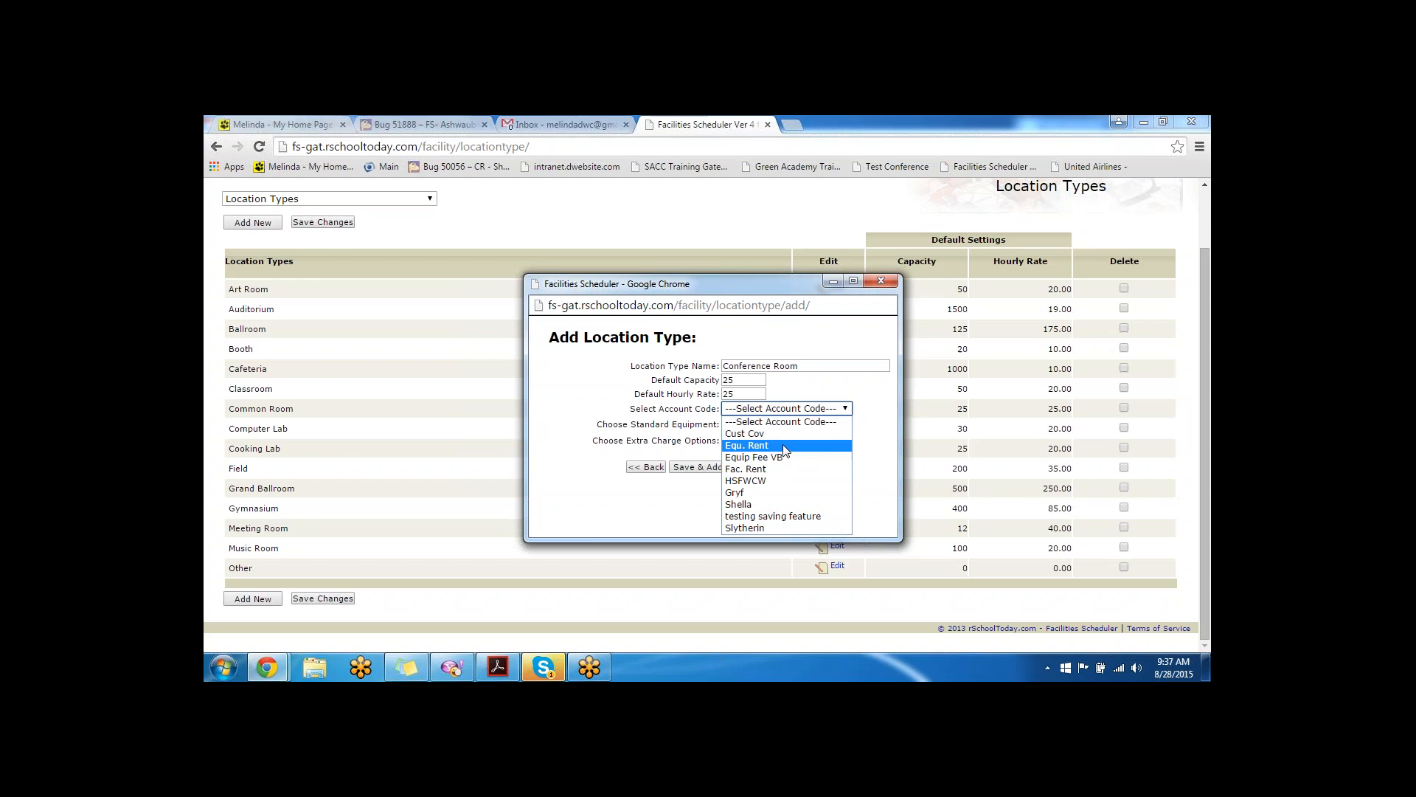
click(768, 473)
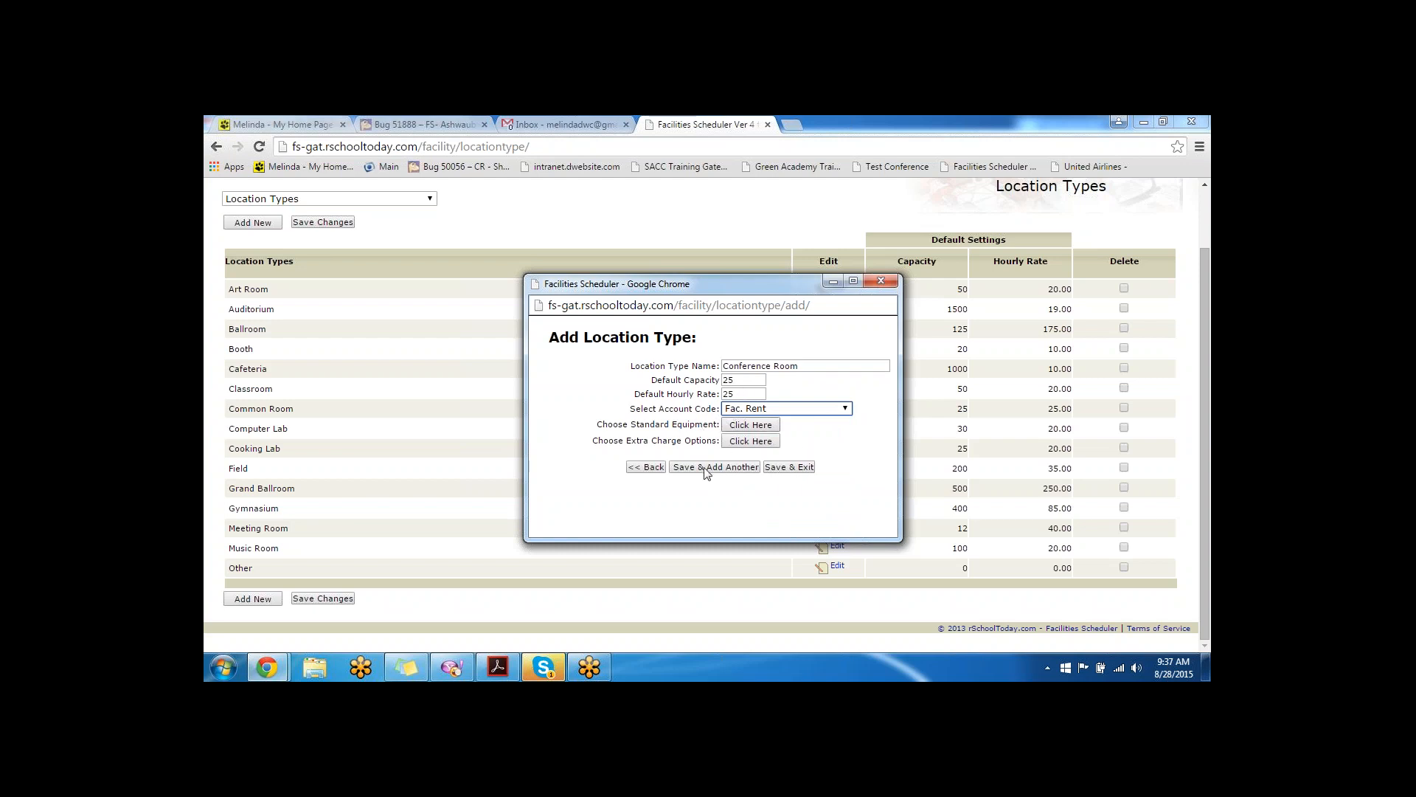
click(791, 468)
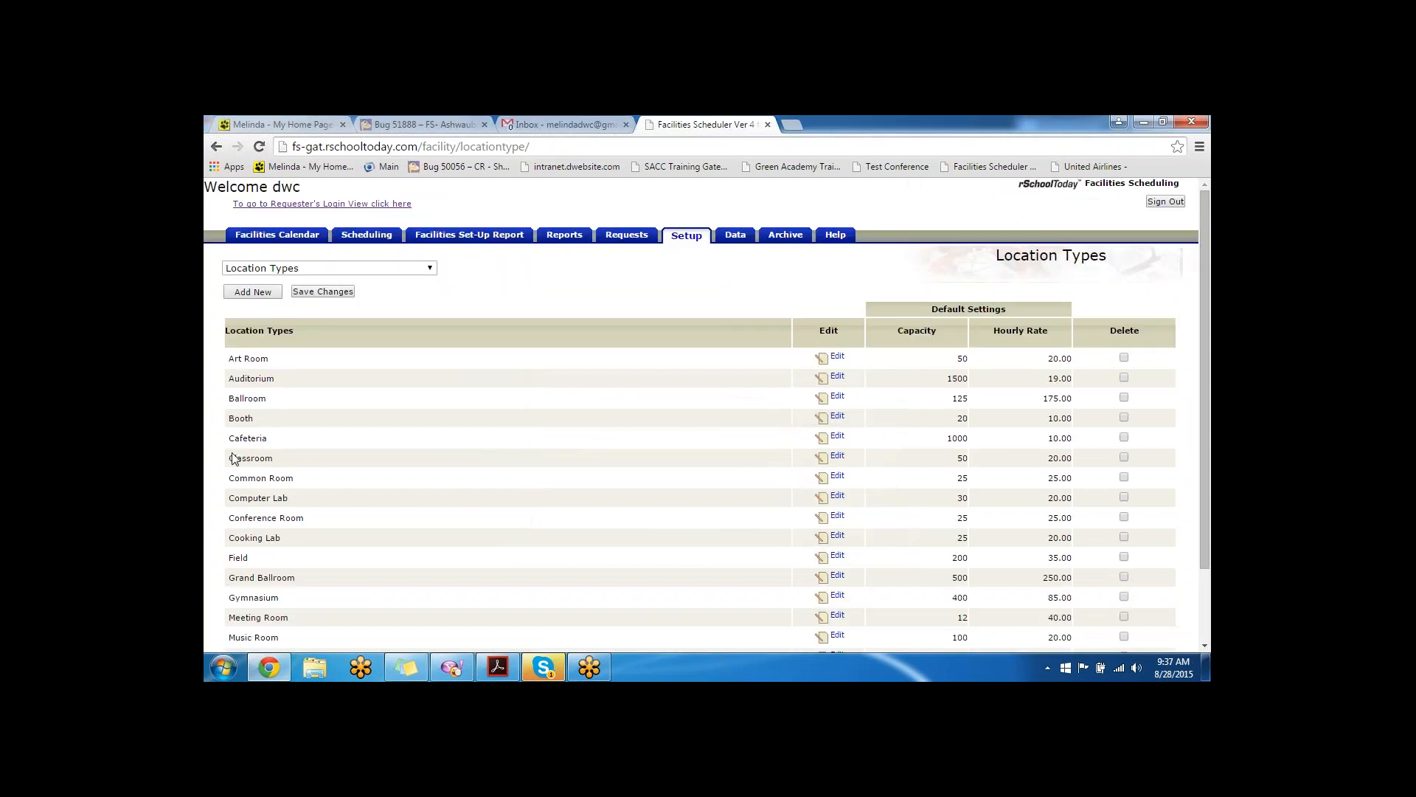
- Switch from the Location Types list to the Locations setup page
drag(228, 517, 657, 515)
click(1186, 147)
click(405, 270)
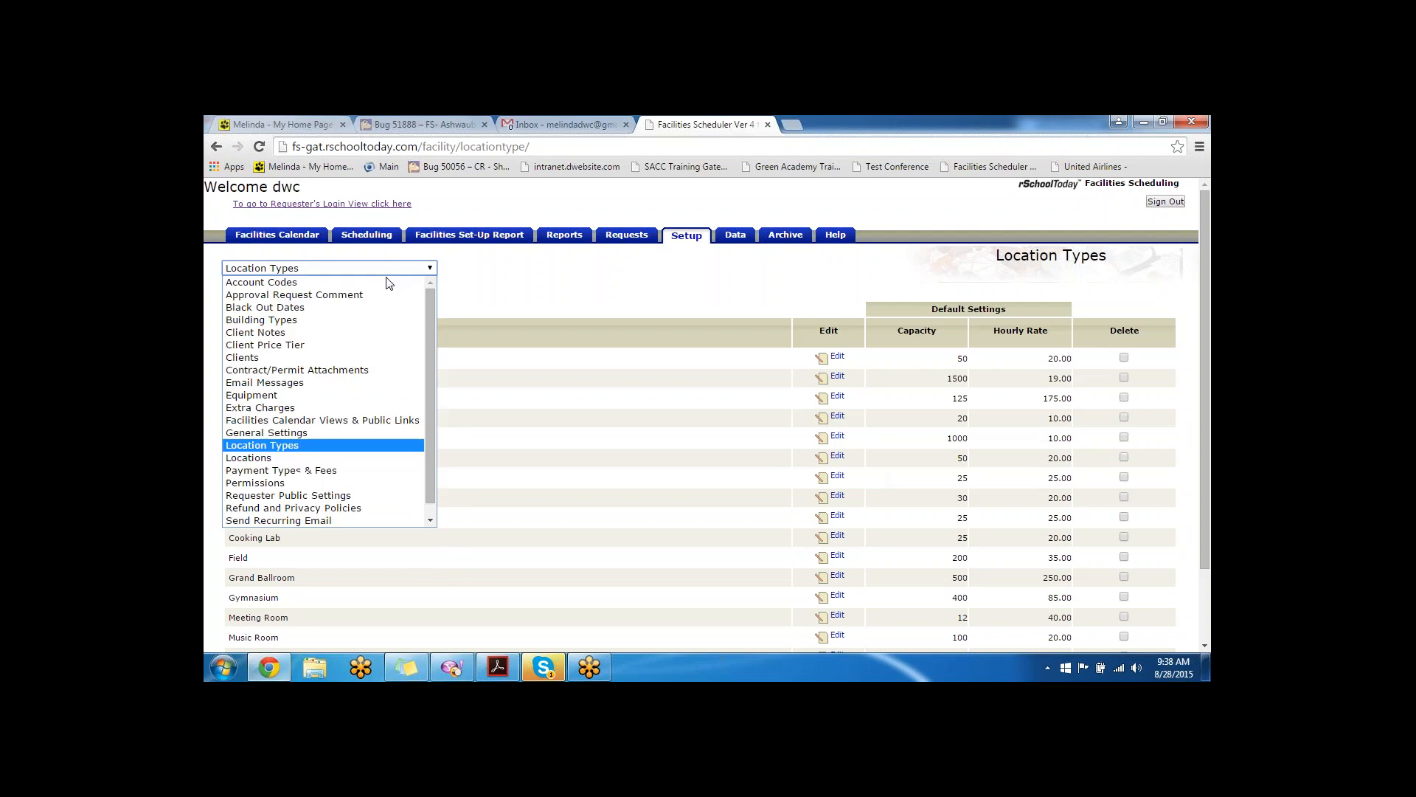
click(317, 459)
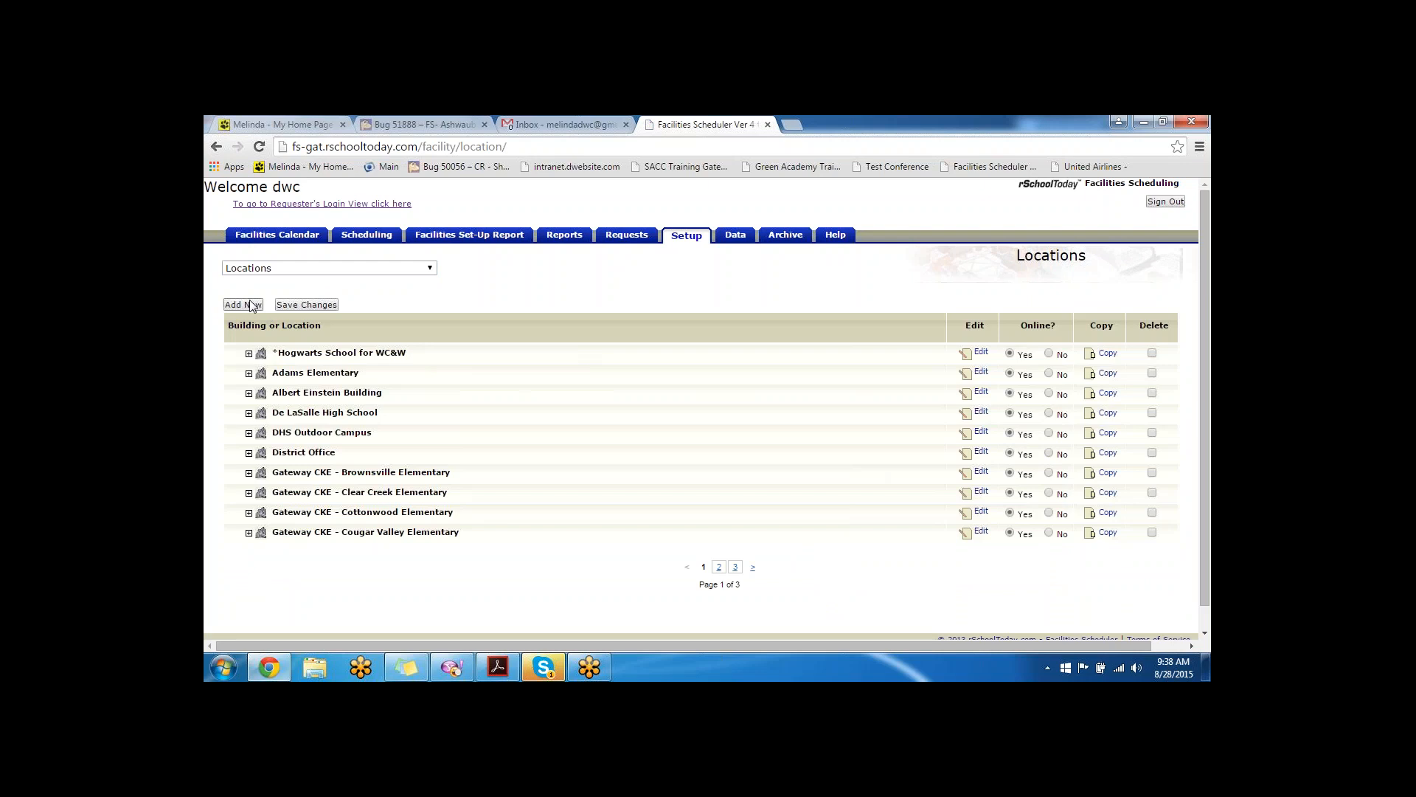
- Choose Add New and pick the single room-or-field option for a blank Location form
click(238, 306)
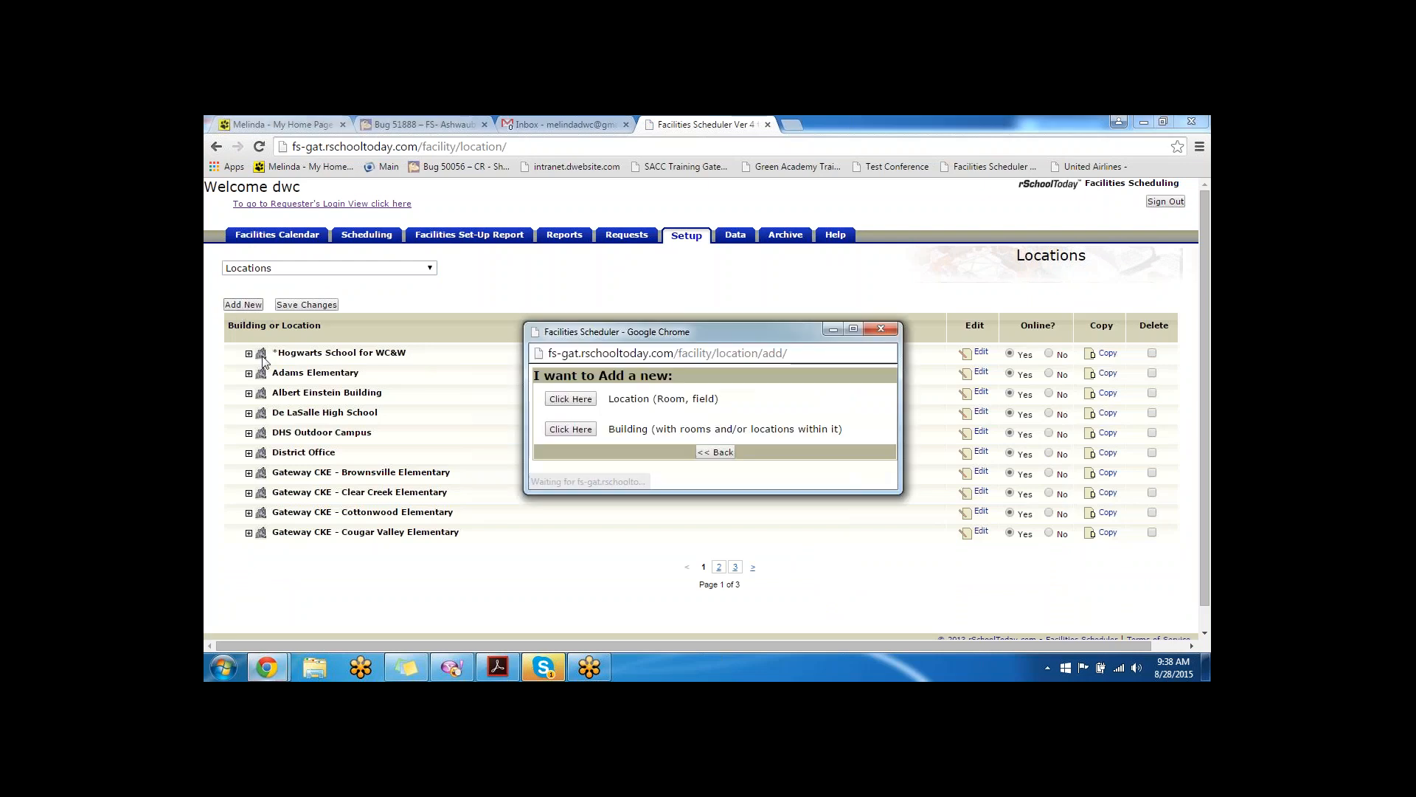
drag(864, 435, 578, 438)
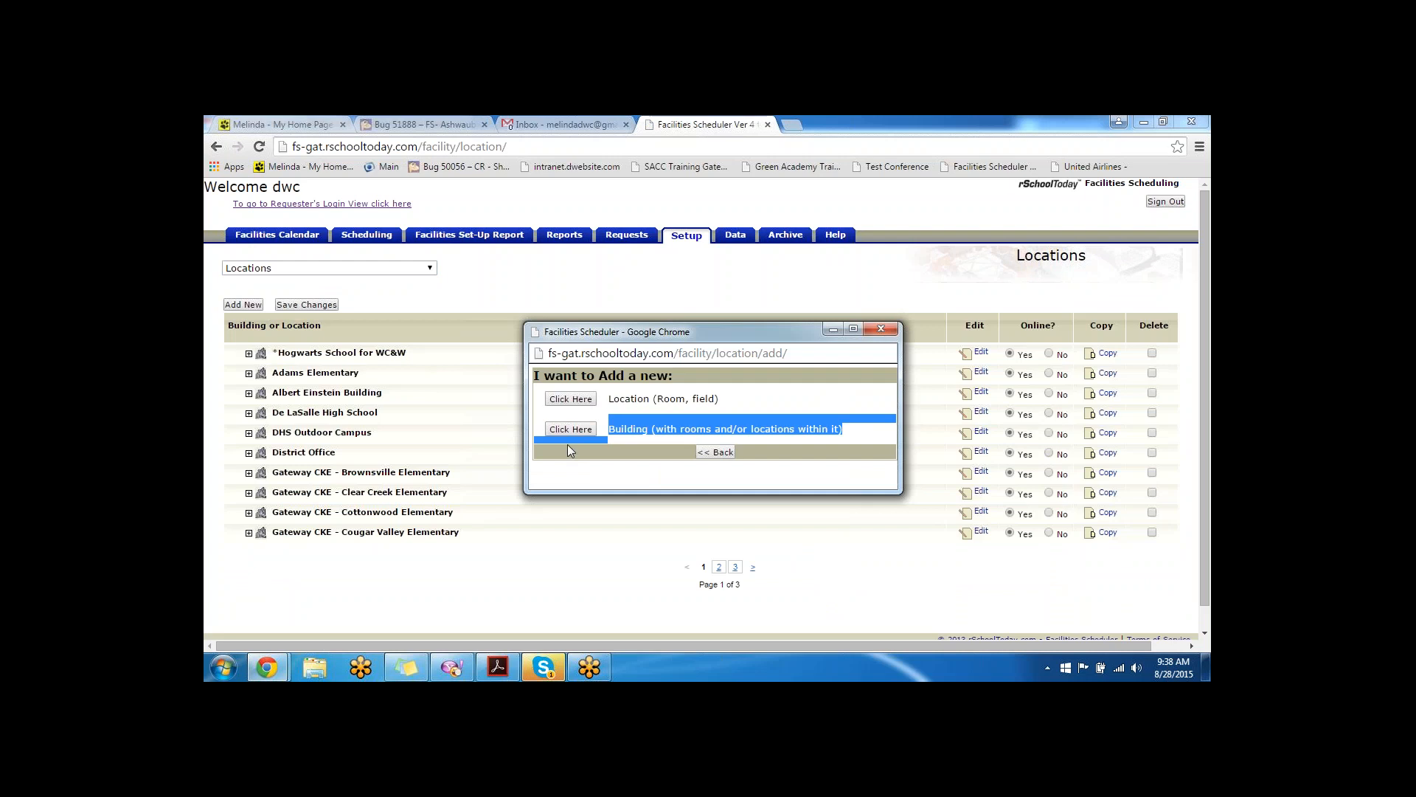
click(571, 400)
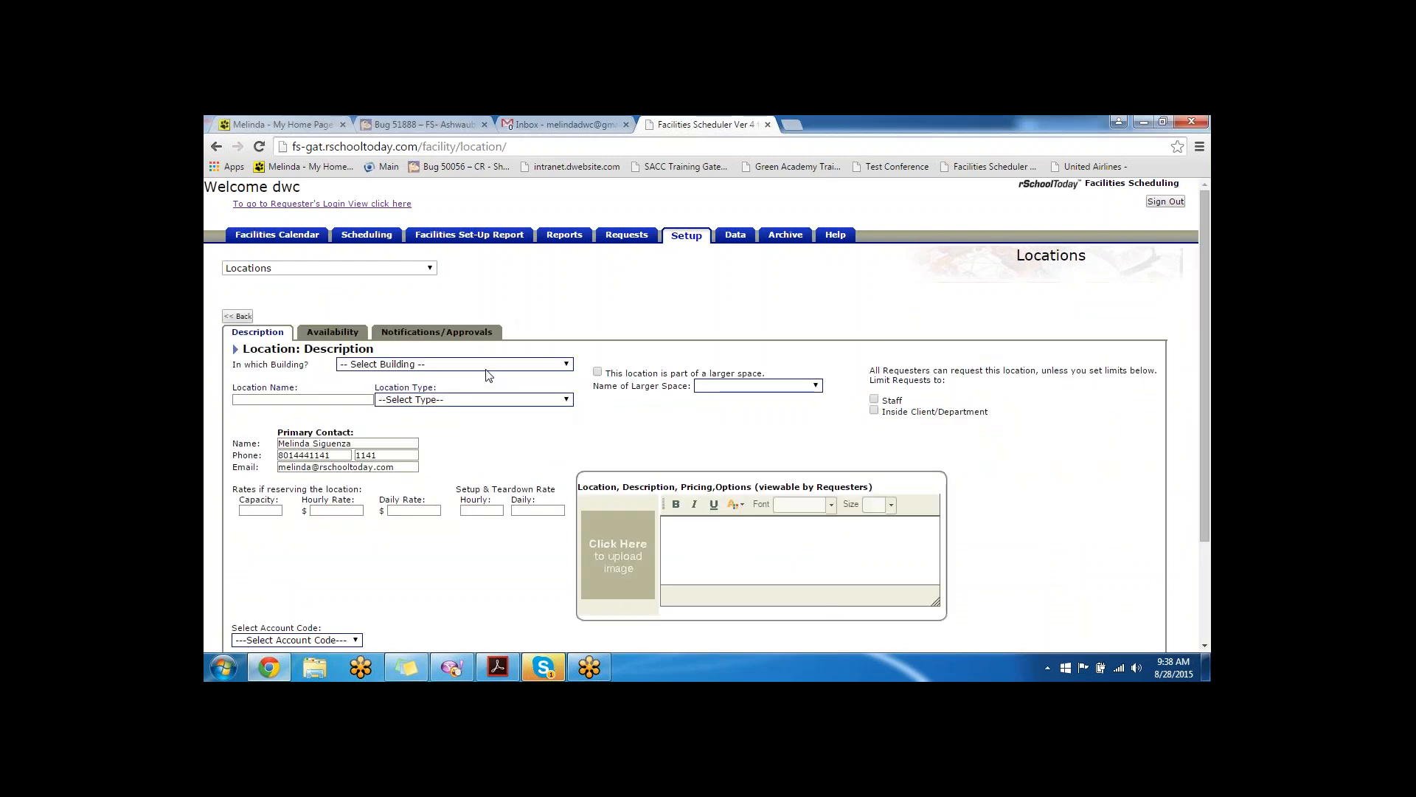
- Place 'Dumbledore Conference Room' in Hogwarts School for WC&W as a Conference Room type with default rates
click(487, 371)
click(479, 377)
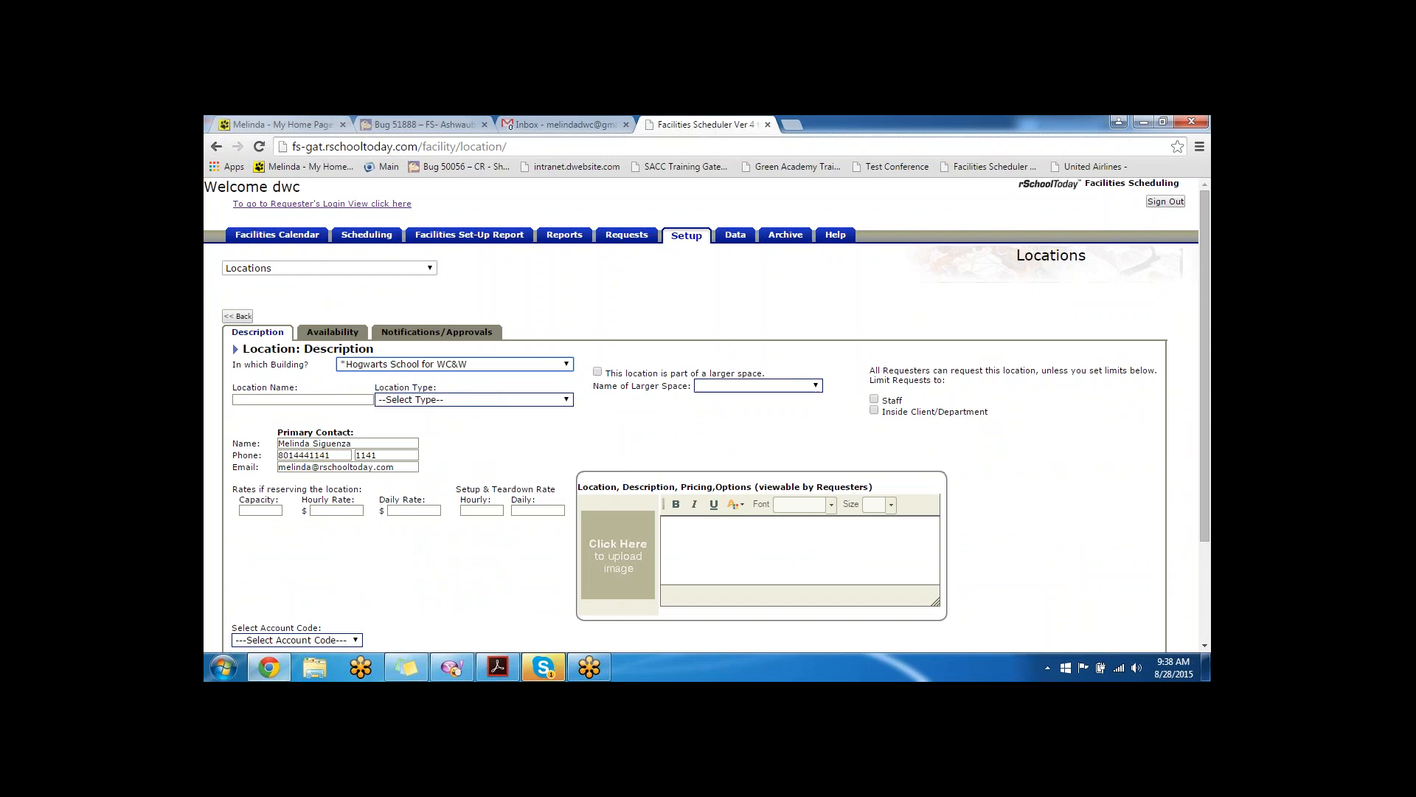
click(309, 399)
text(Dumbledoere Conf)
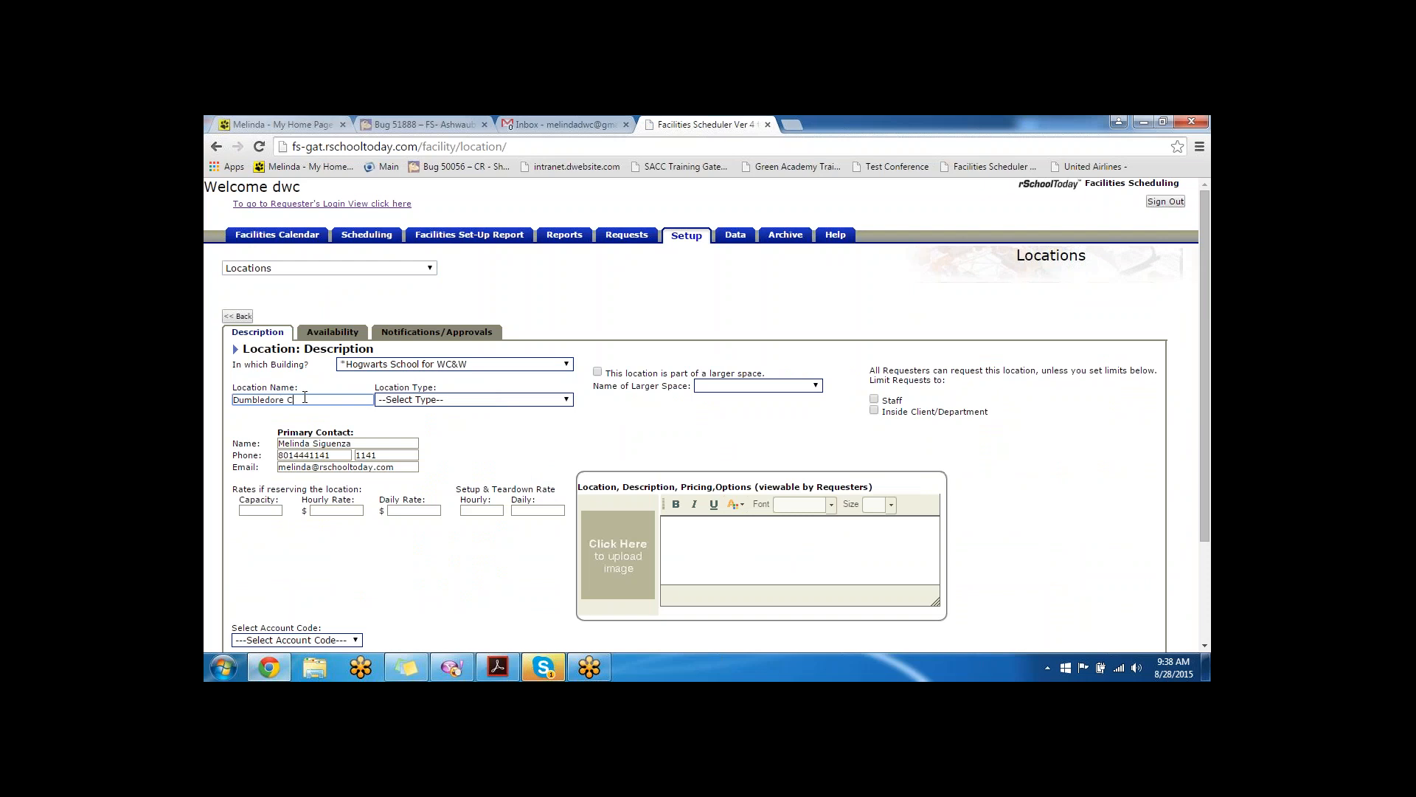
text(rence Room)
right_click(307, 399)
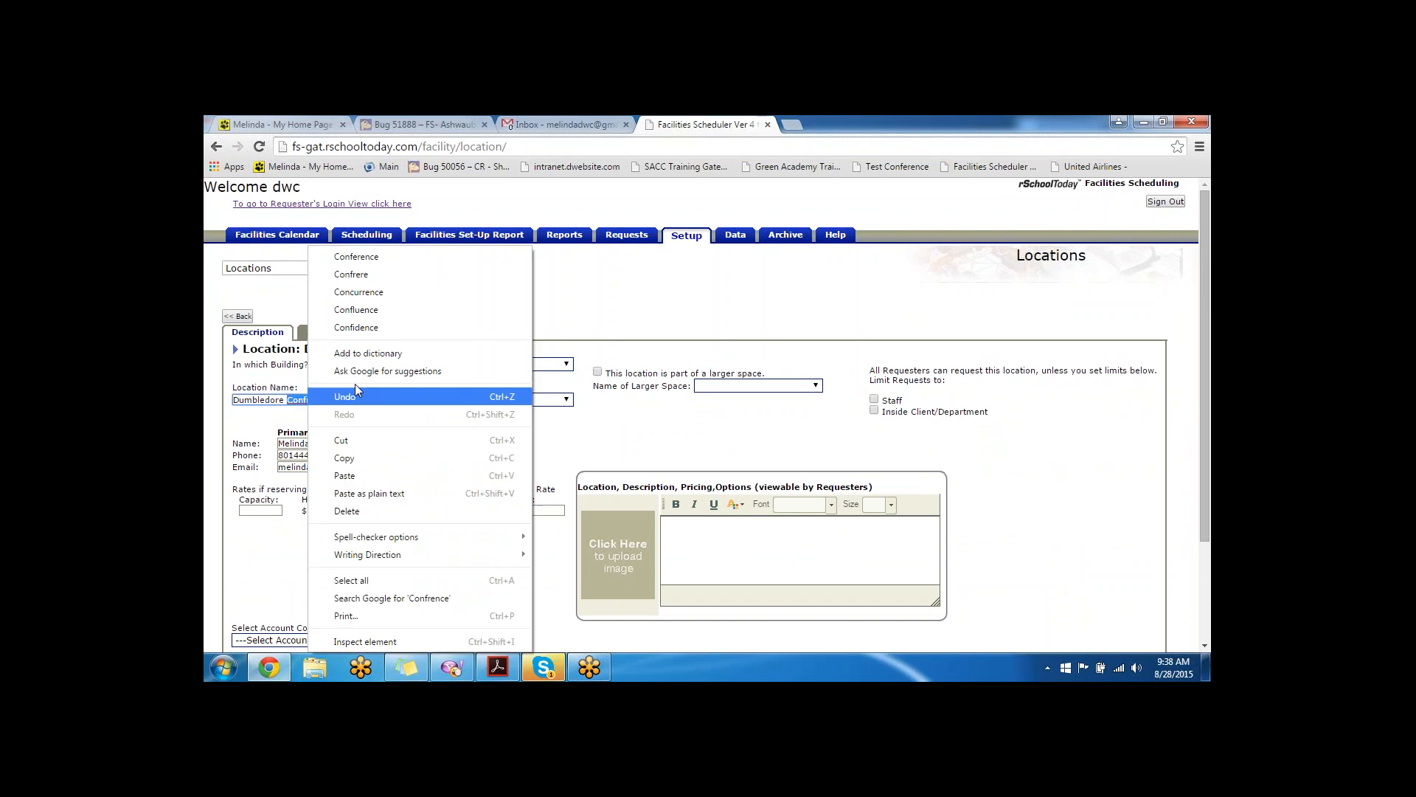
click(350, 257)
click(458, 402)
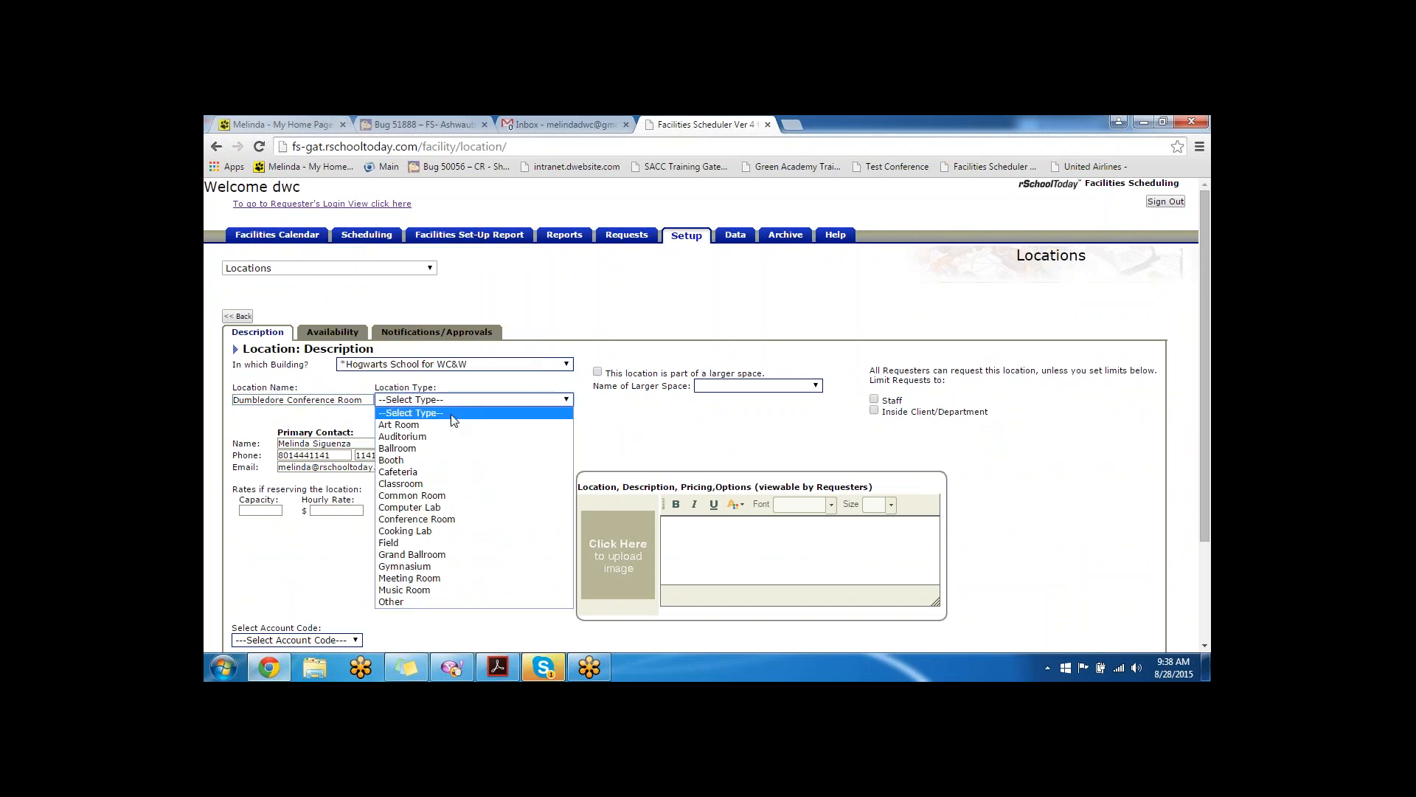
click(438, 519)
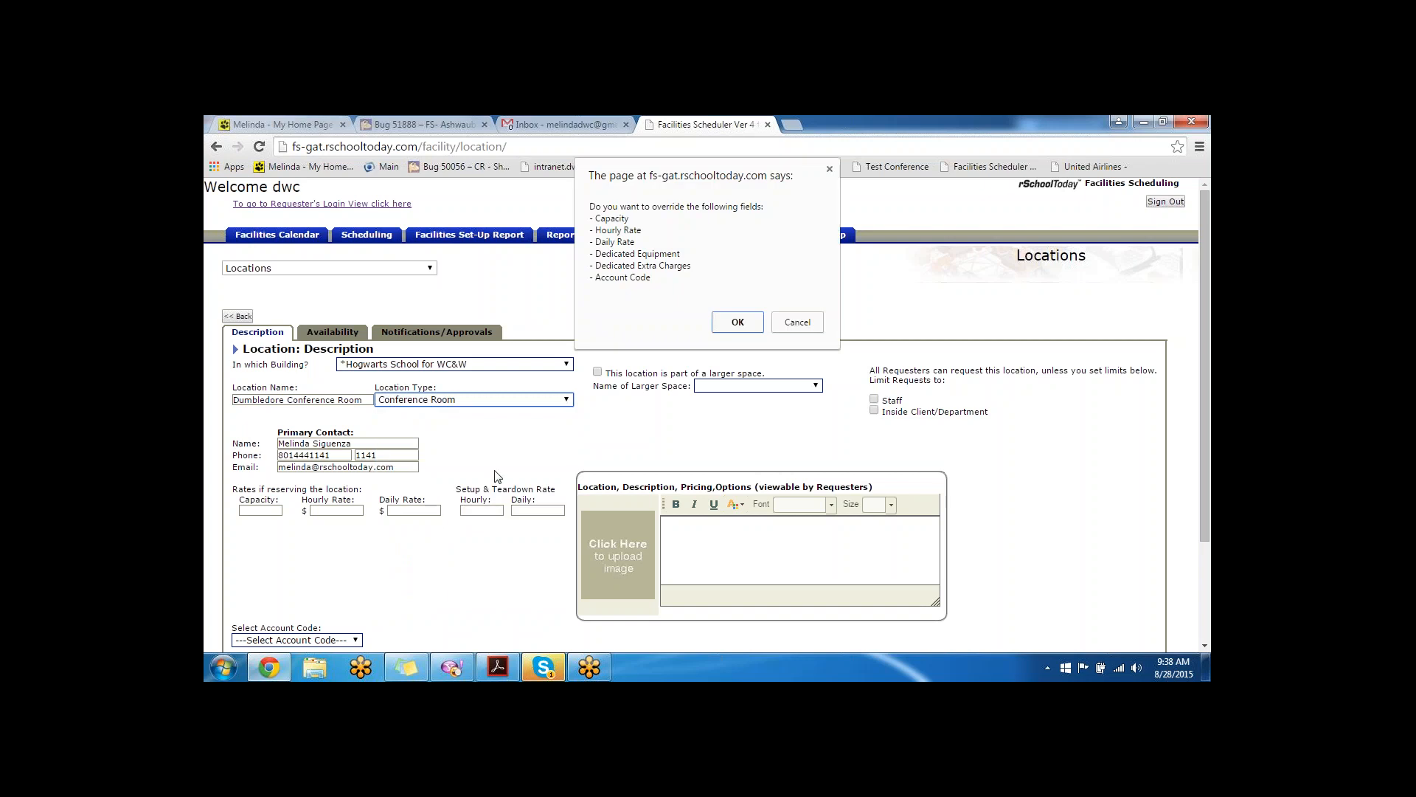
click(736, 324)
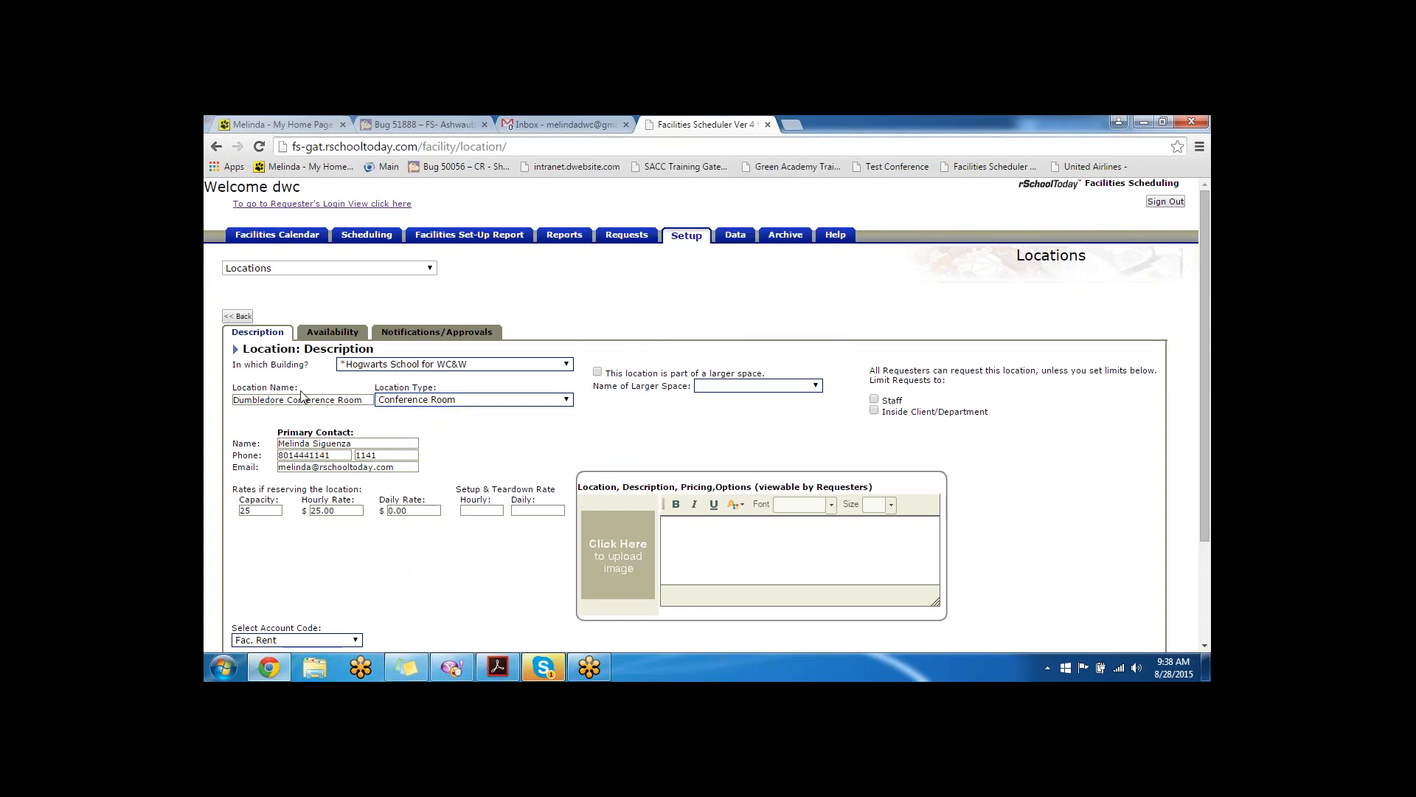
- Check capacity 25 and hourly rate 25.00, leaving Staff and Inside Client/Department limits unticked
scroll(337, 514, down, 1)
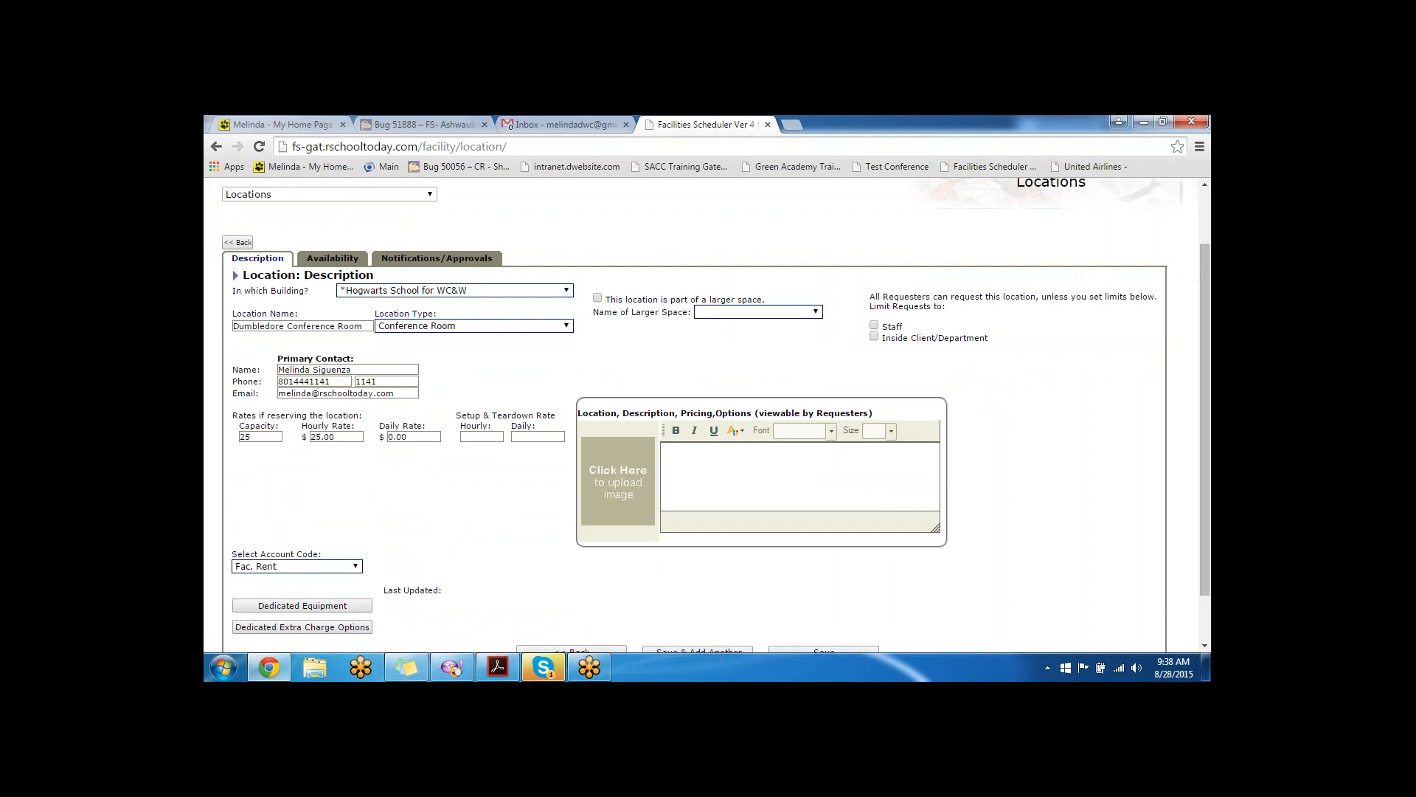
double_click(262, 438)
click(354, 434)
scroll(523, 453, up, 1)
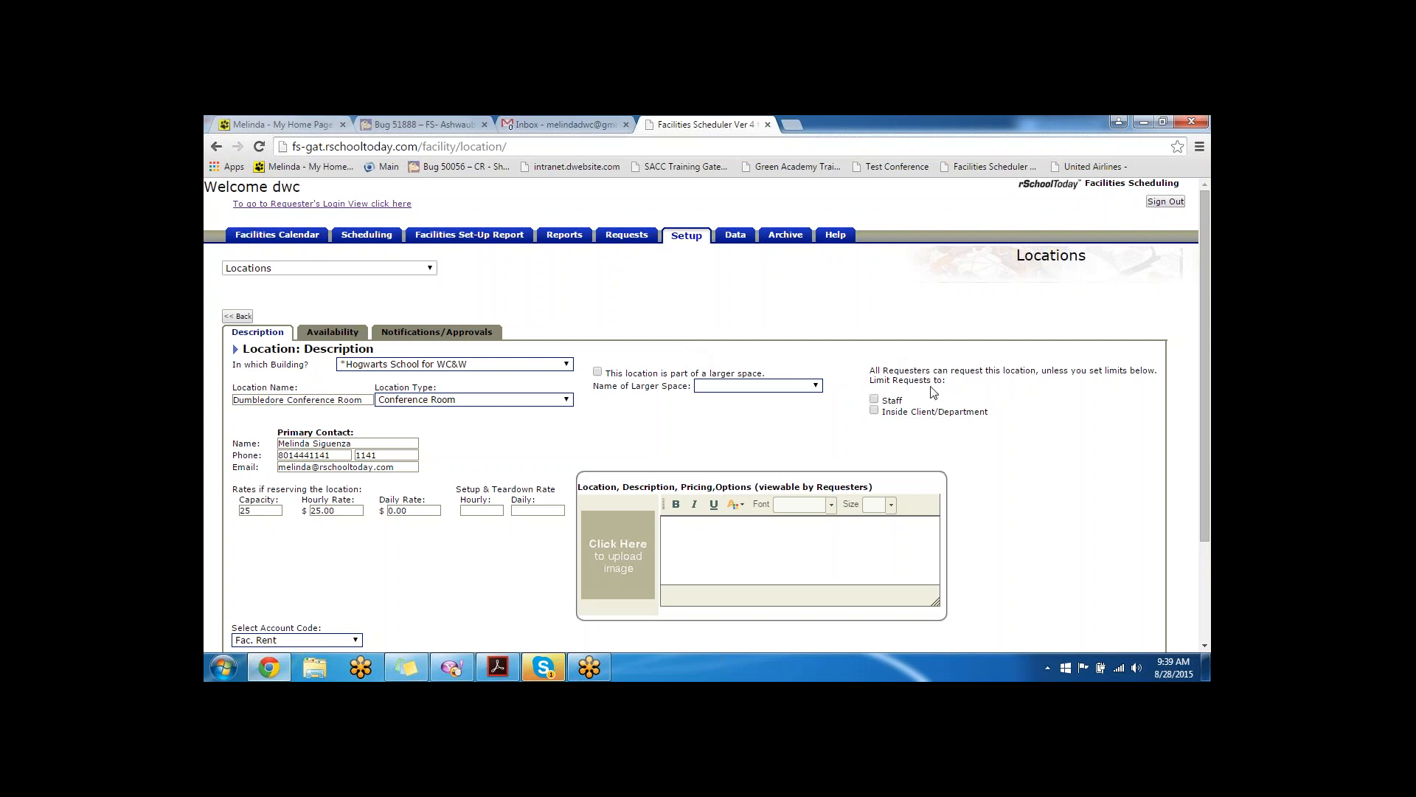
click(874, 400)
click(874, 411)
click(874, 399)
click(874, 411)
click(874, 399)
- Confirm the 0.00 daily rate and save the new location
scroll(480, 372, down, 1)
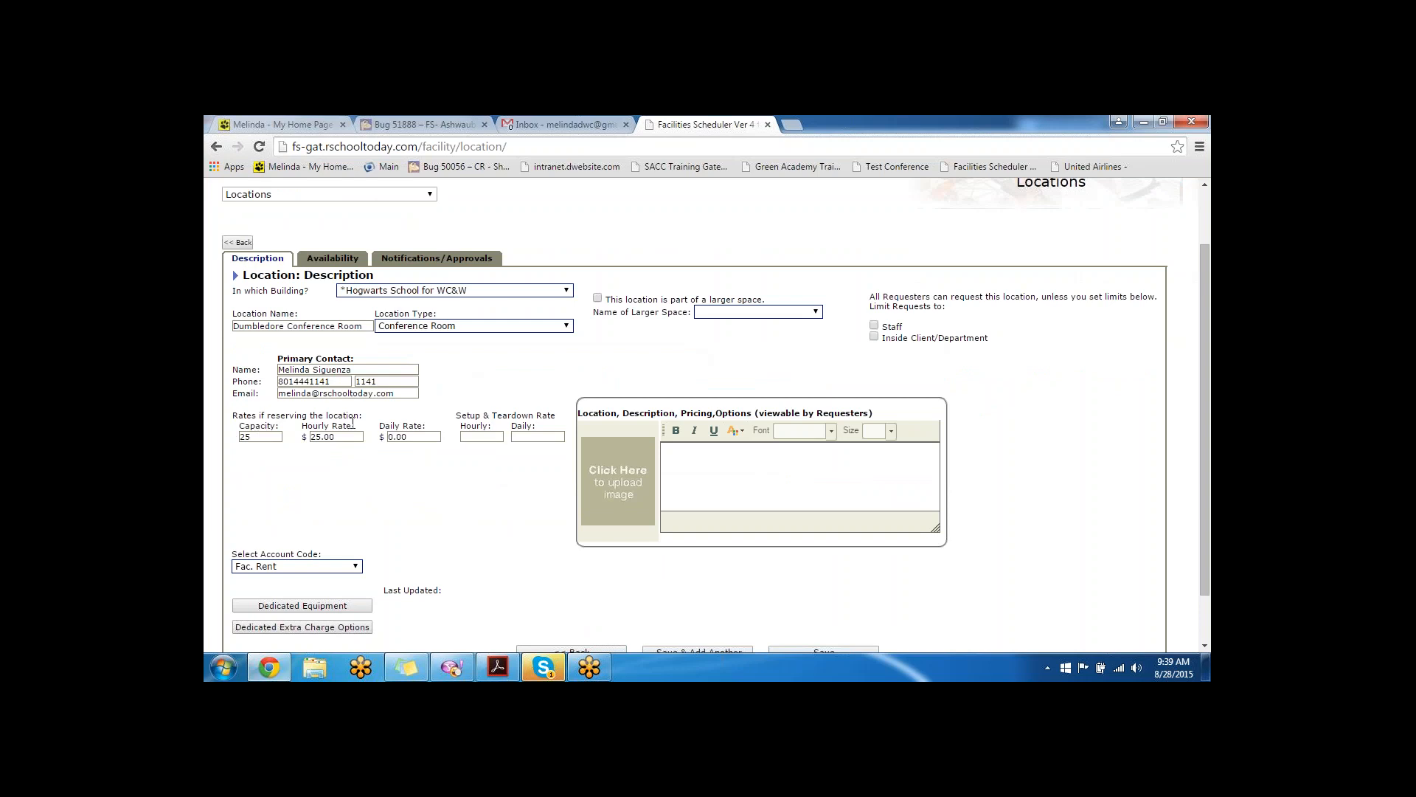
key(Tab)
click(428, 484)
scroll(577, 537, down, 1)
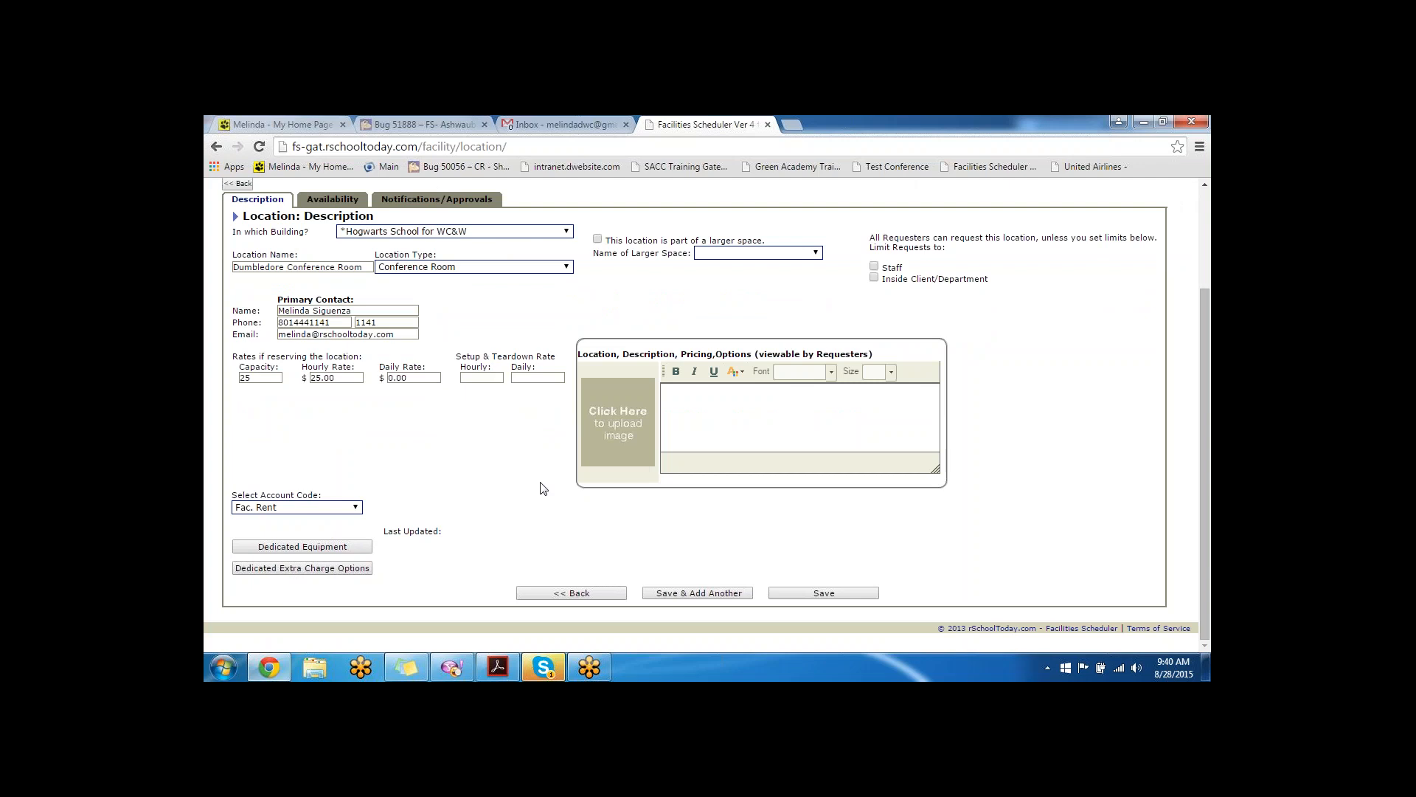
click(812, 595)
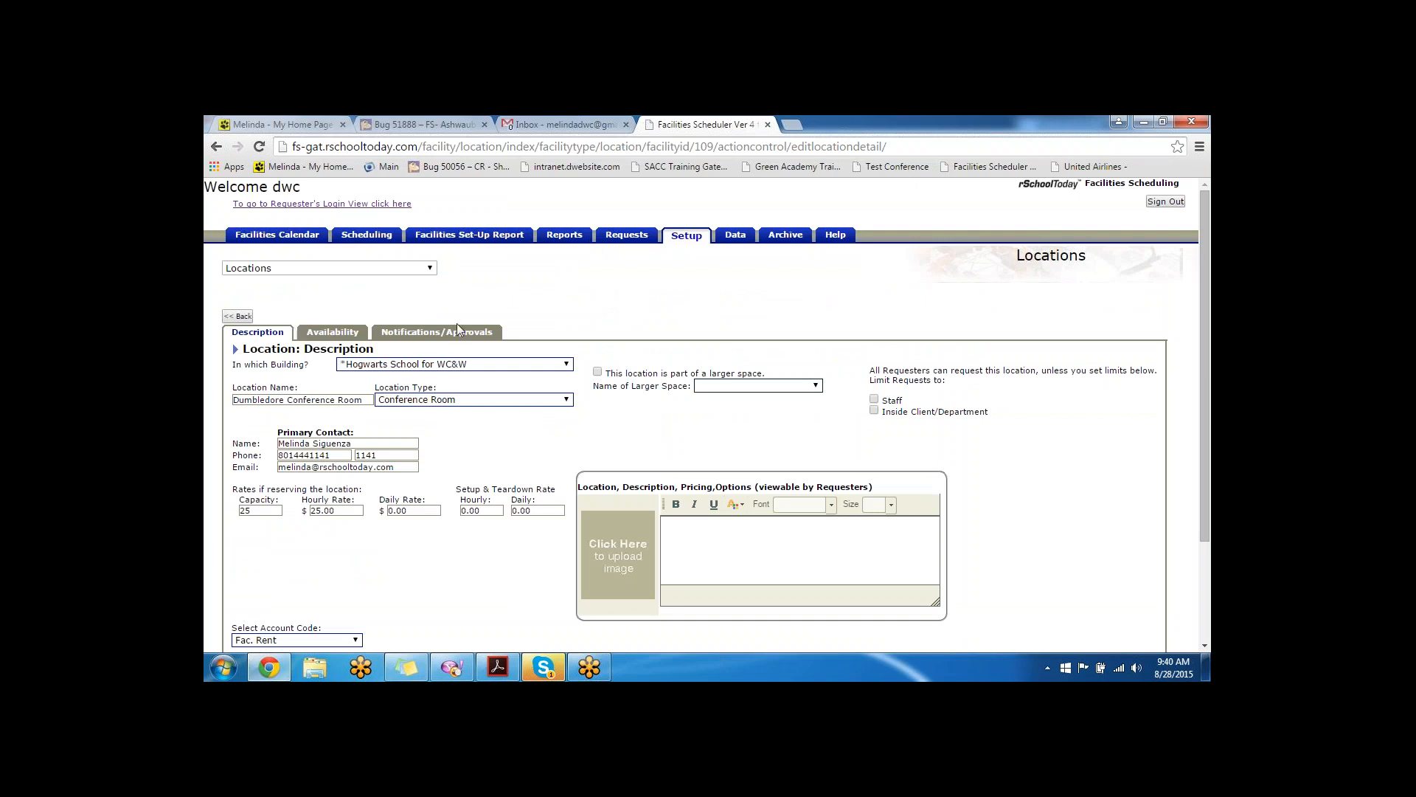
- Open the location's Availability and set its hours to 09:00 AM–09:00 PM
click(340, 338)
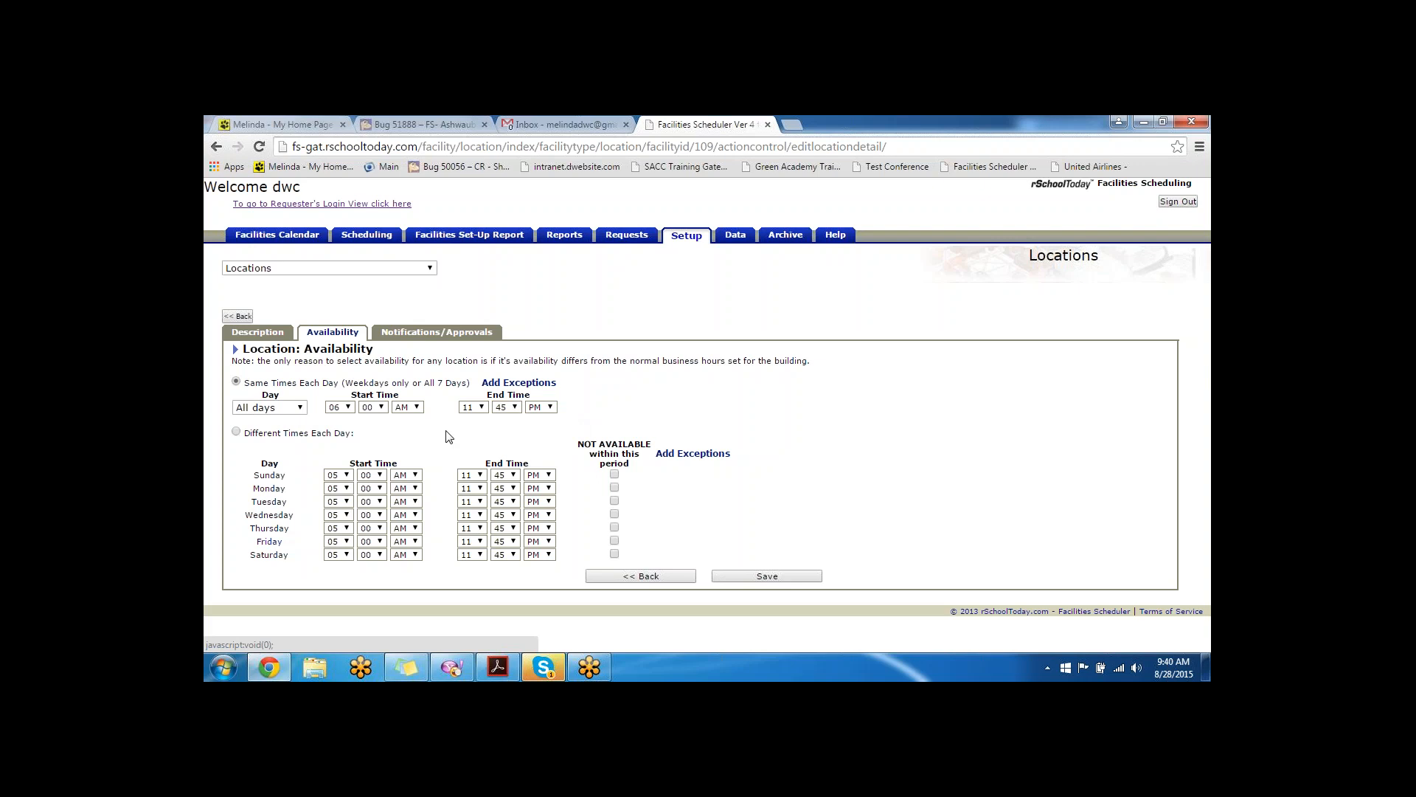
click(348, 408)
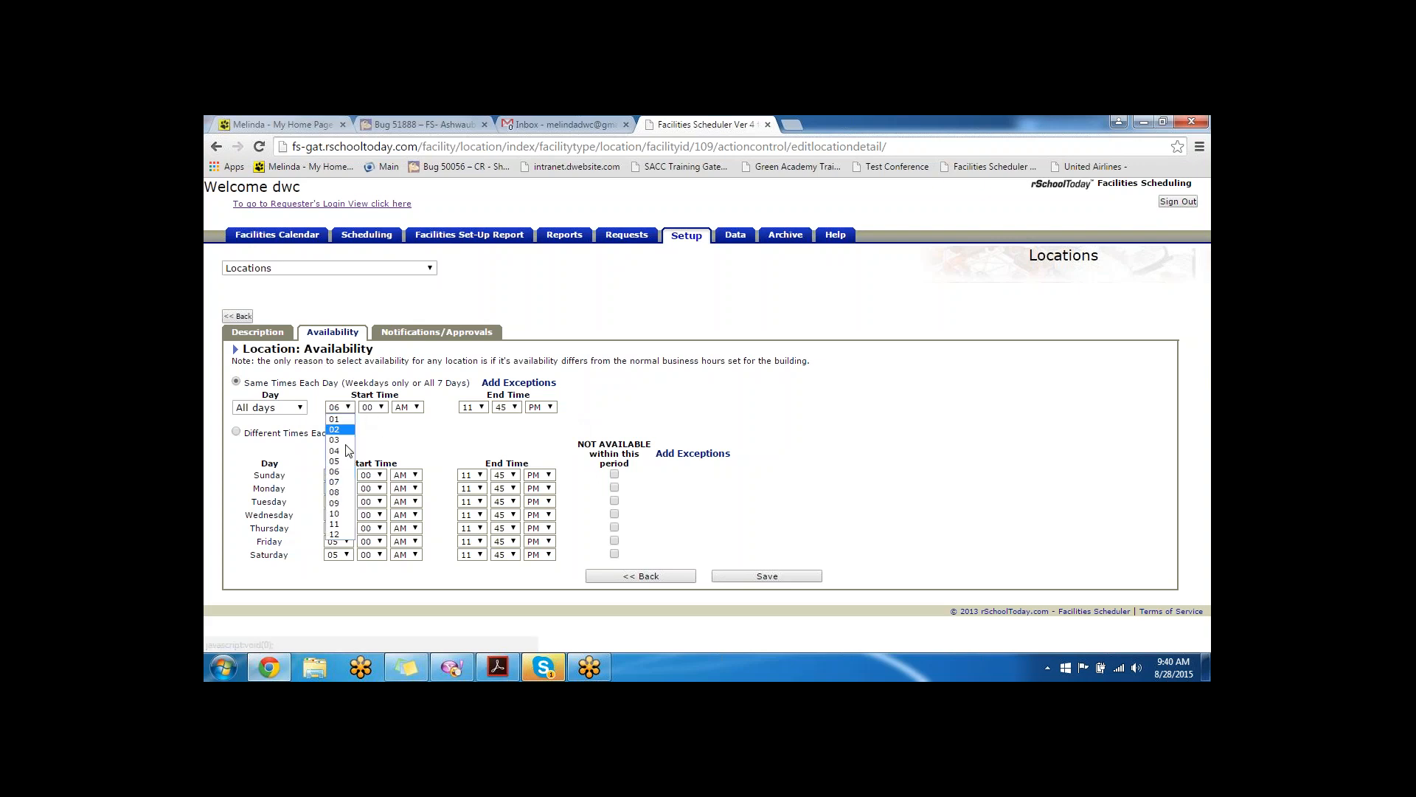
click(340, 504)
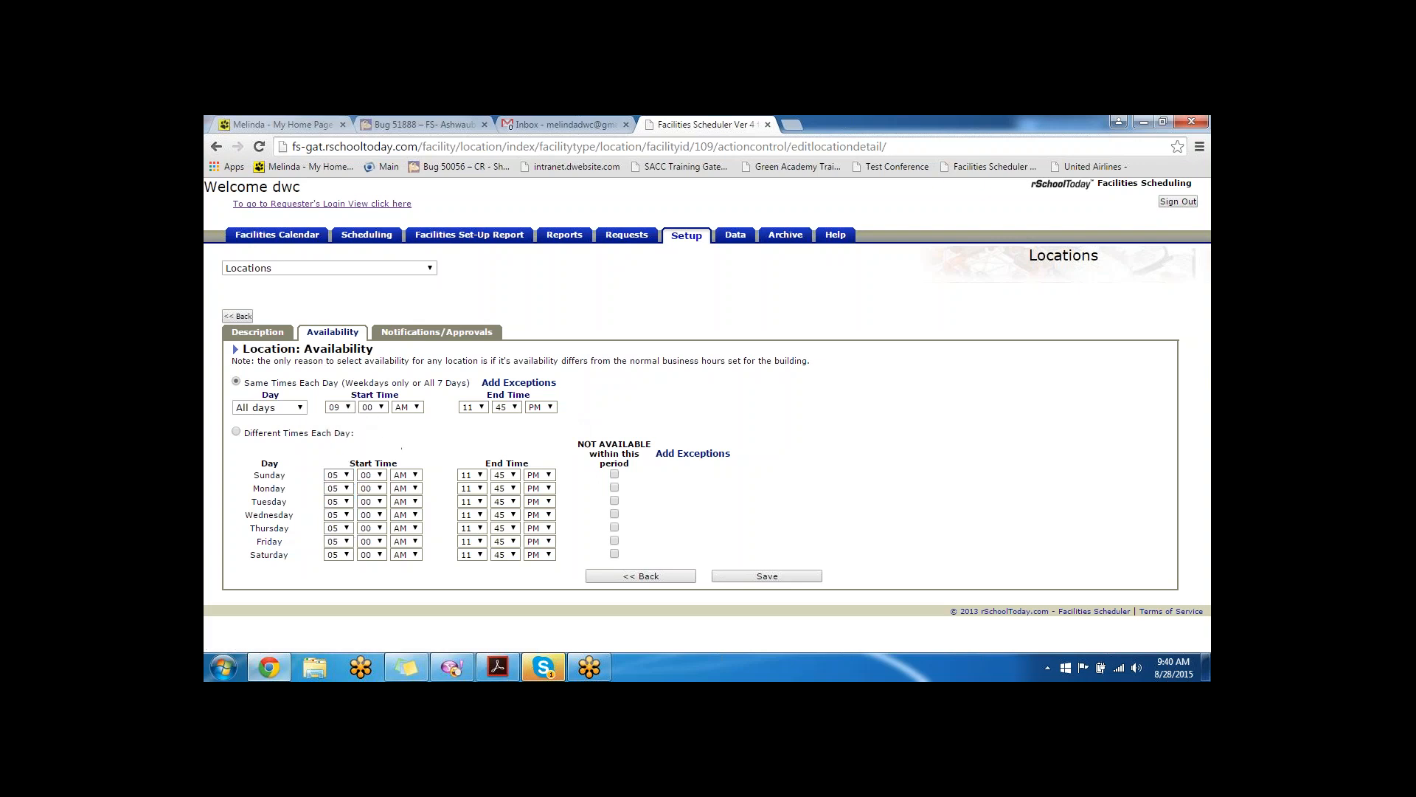
click(481, 410)
click(471, 503)
click(514, 409)
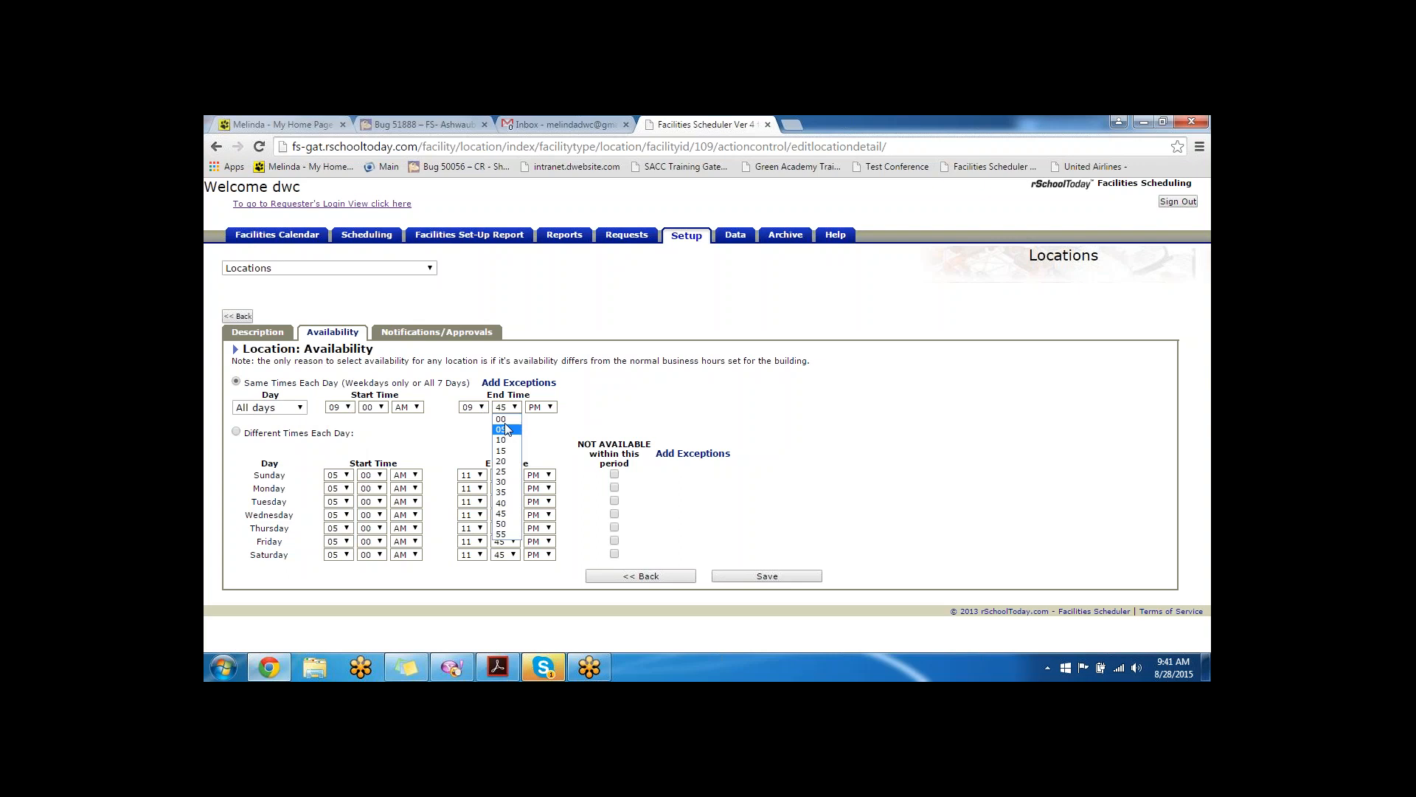
click(504, 421)
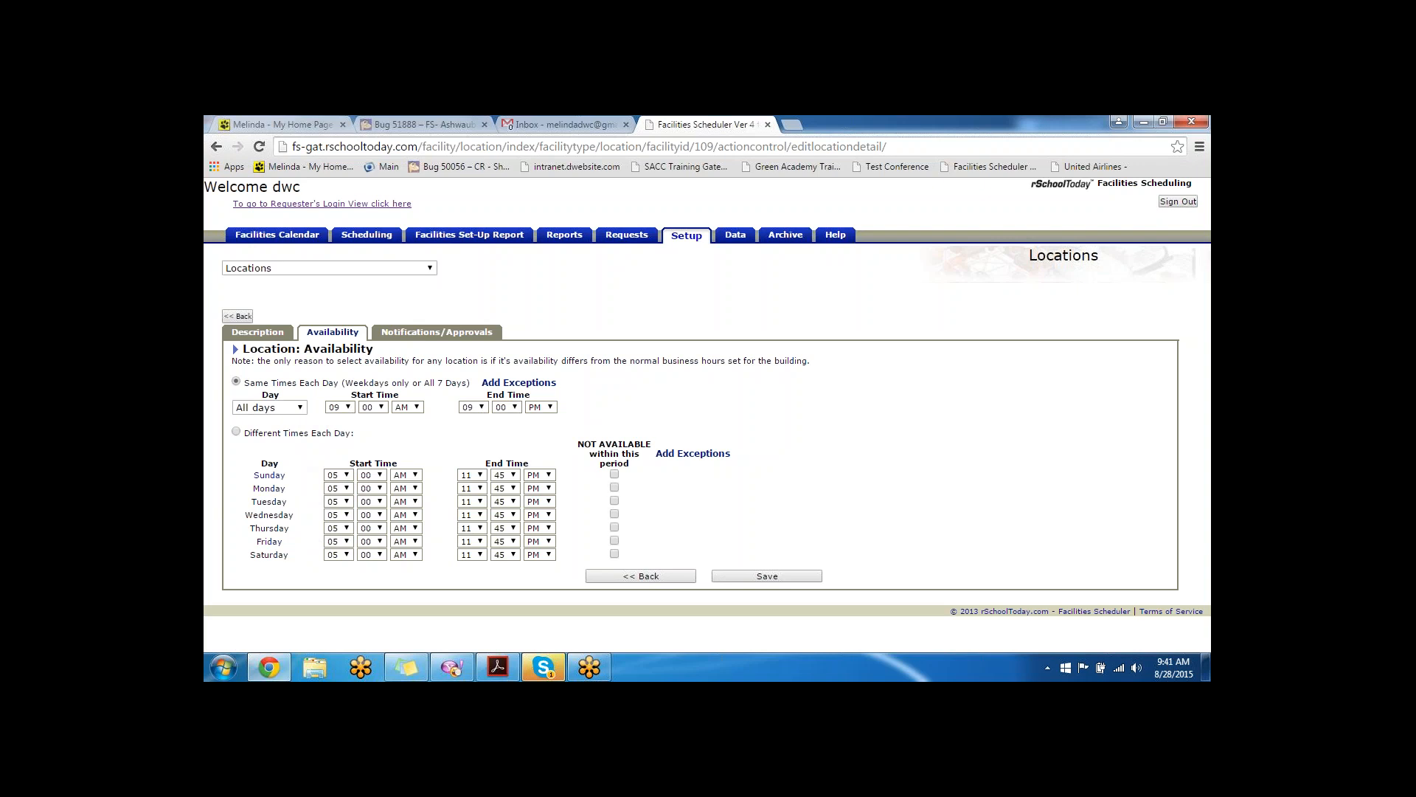
- Mark the location NOT AVAILABLE on Sunday and Saturday and save its availability
click(614, 474)
click(614, 553)
click(771, 579)
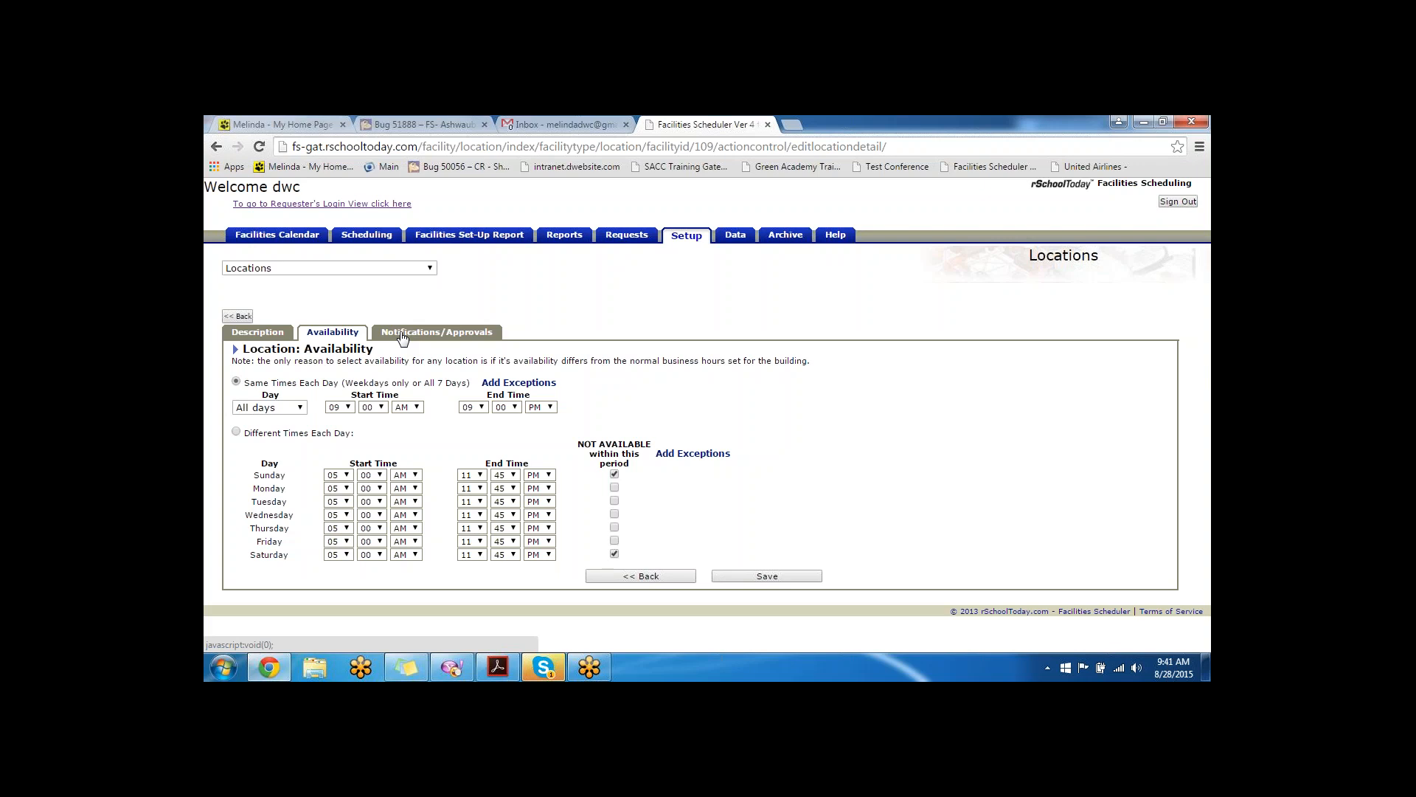
click(734, 576)
- On Notifications & Approvals, tick Update primary contact and pick an admin as the Option 1 approver
click(439, 333)
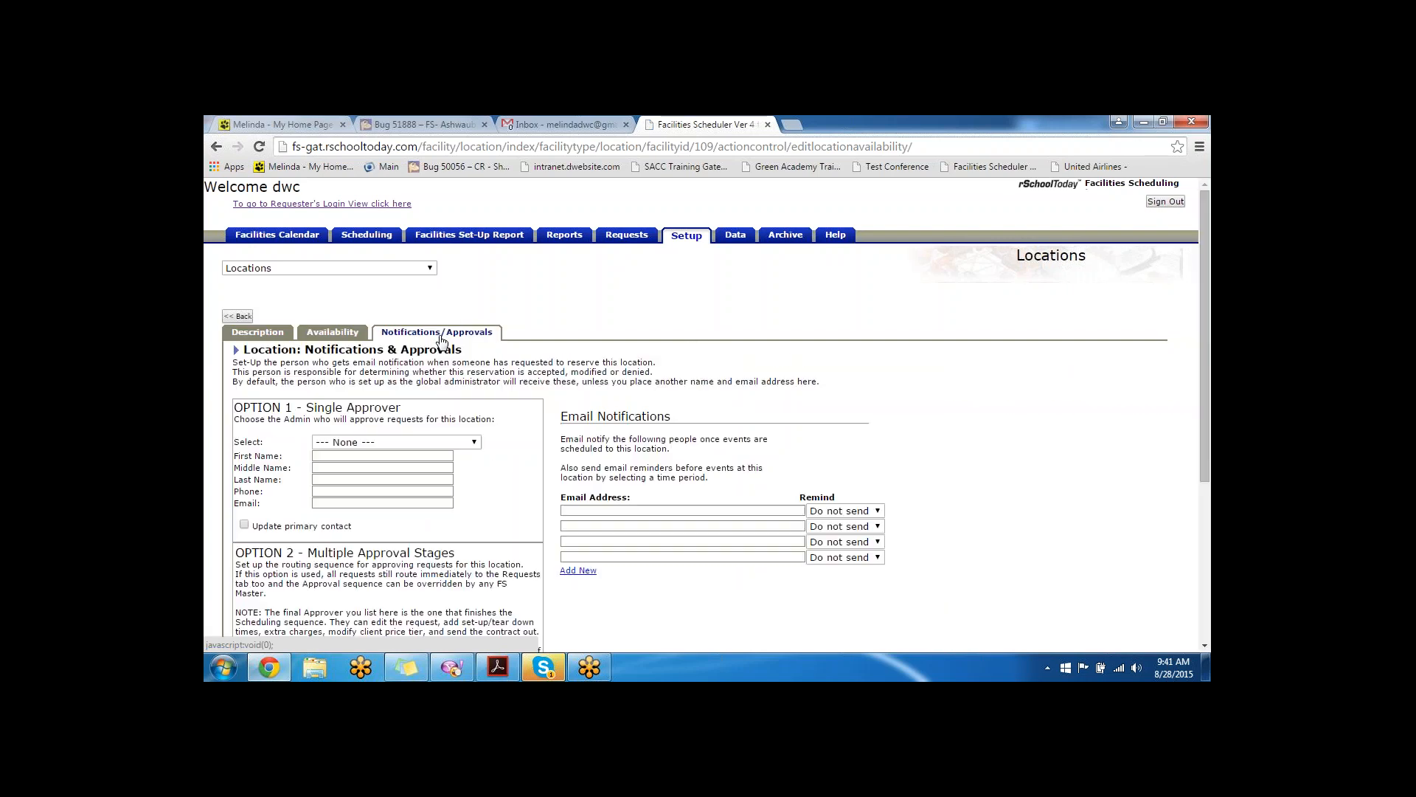
scroll(440, 335, down, 1)
scroll(490, 388, down, 1)
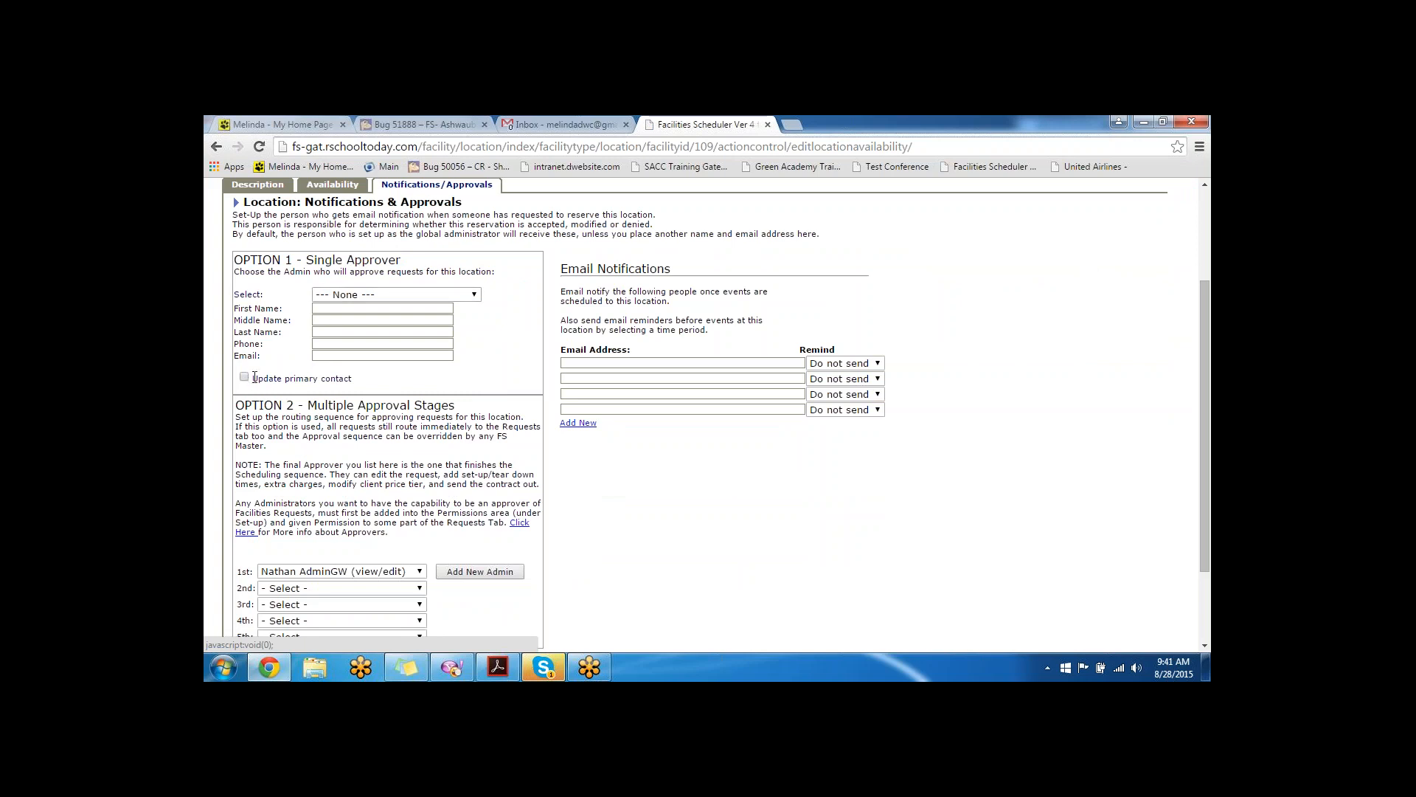
click(245, 378)
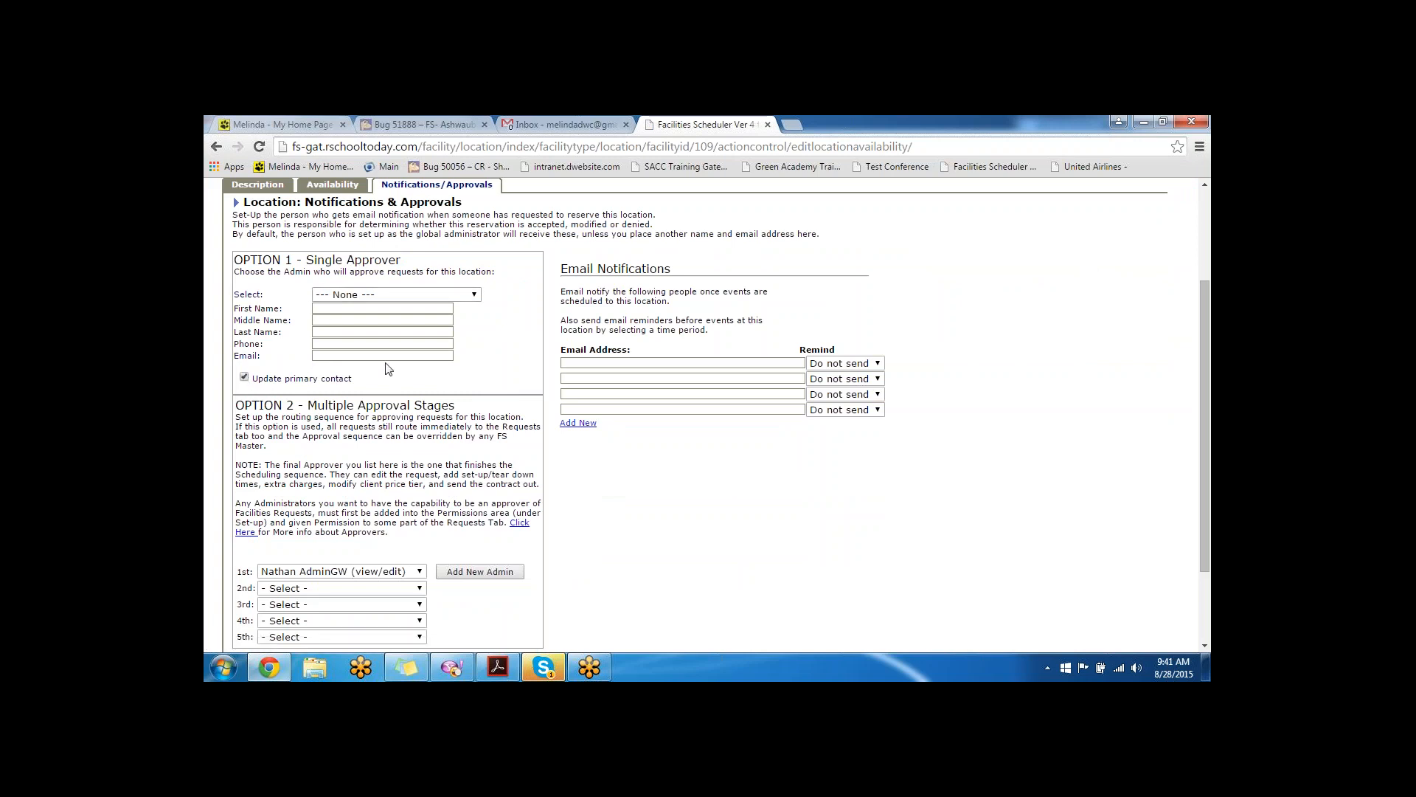
click(377, 295)
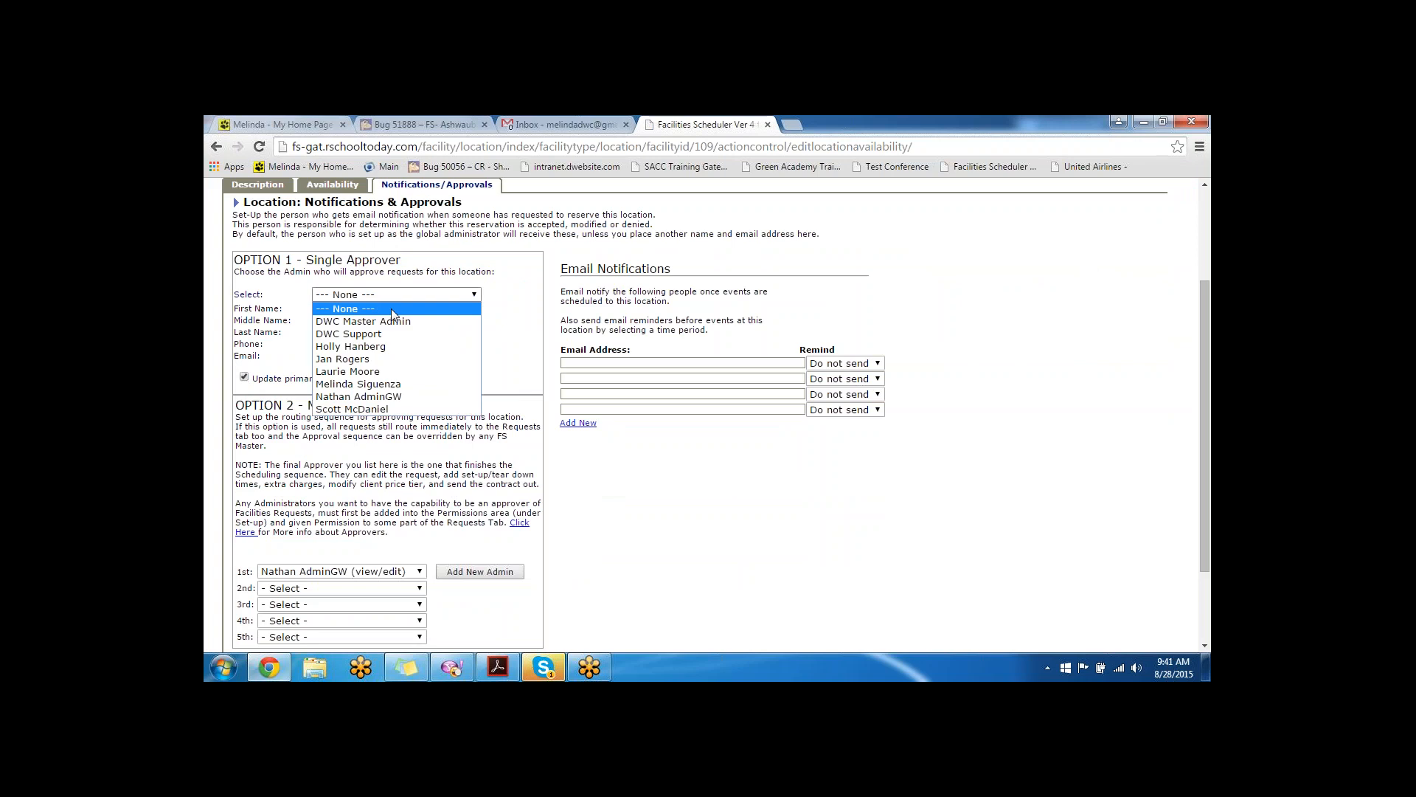
click(398, 382)
- Assign an admin as the second-stage approver
scroll(481, 338, down, 3)
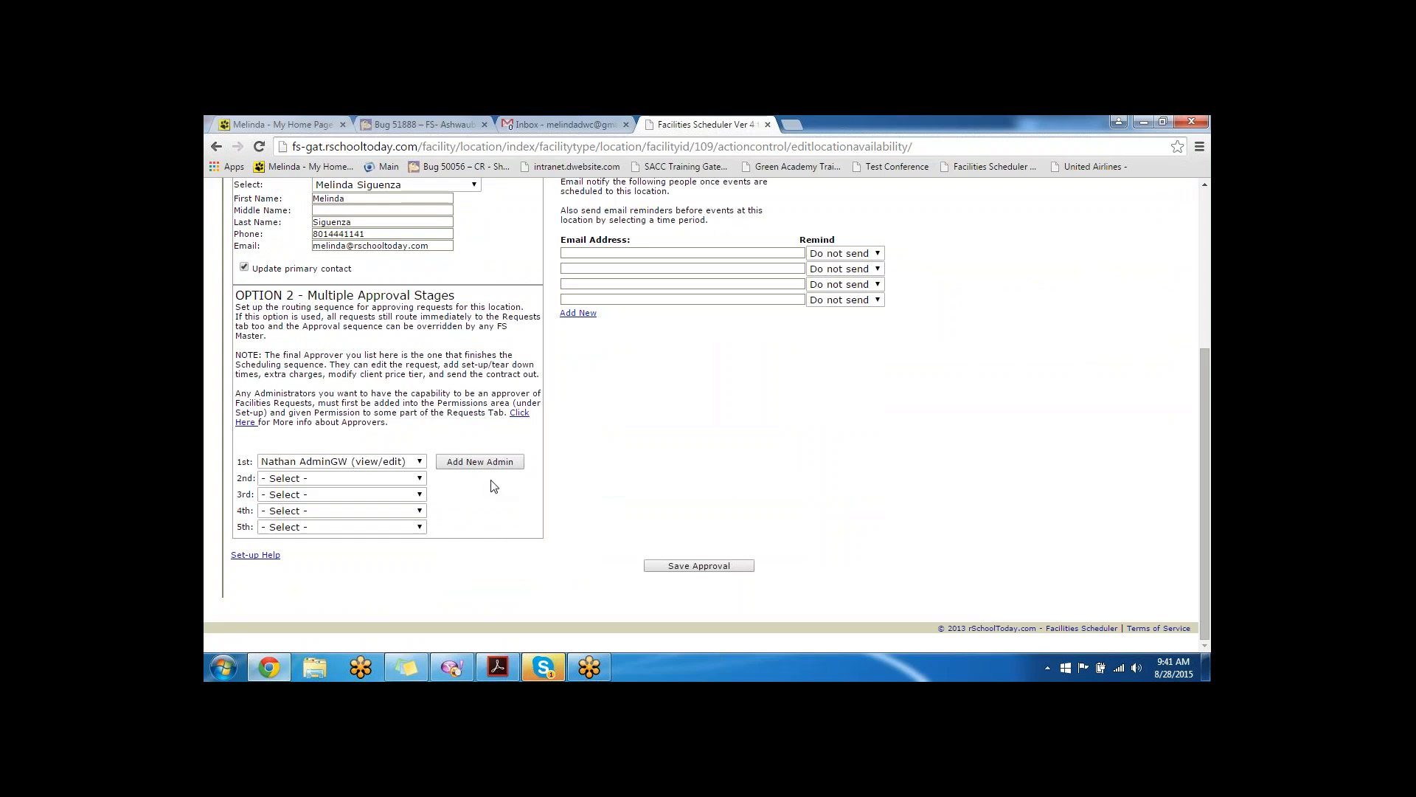
click(329, 478)
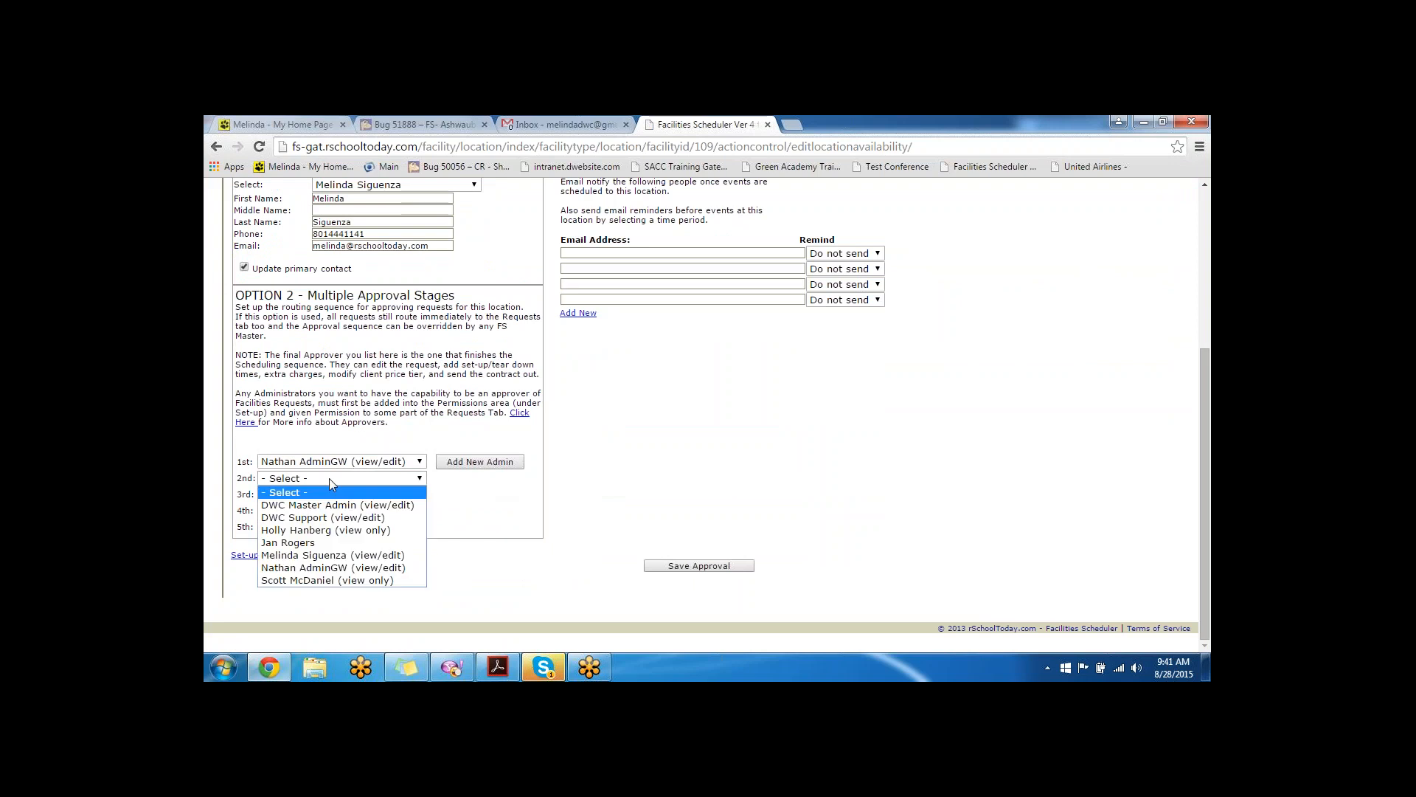
click(333, 555)
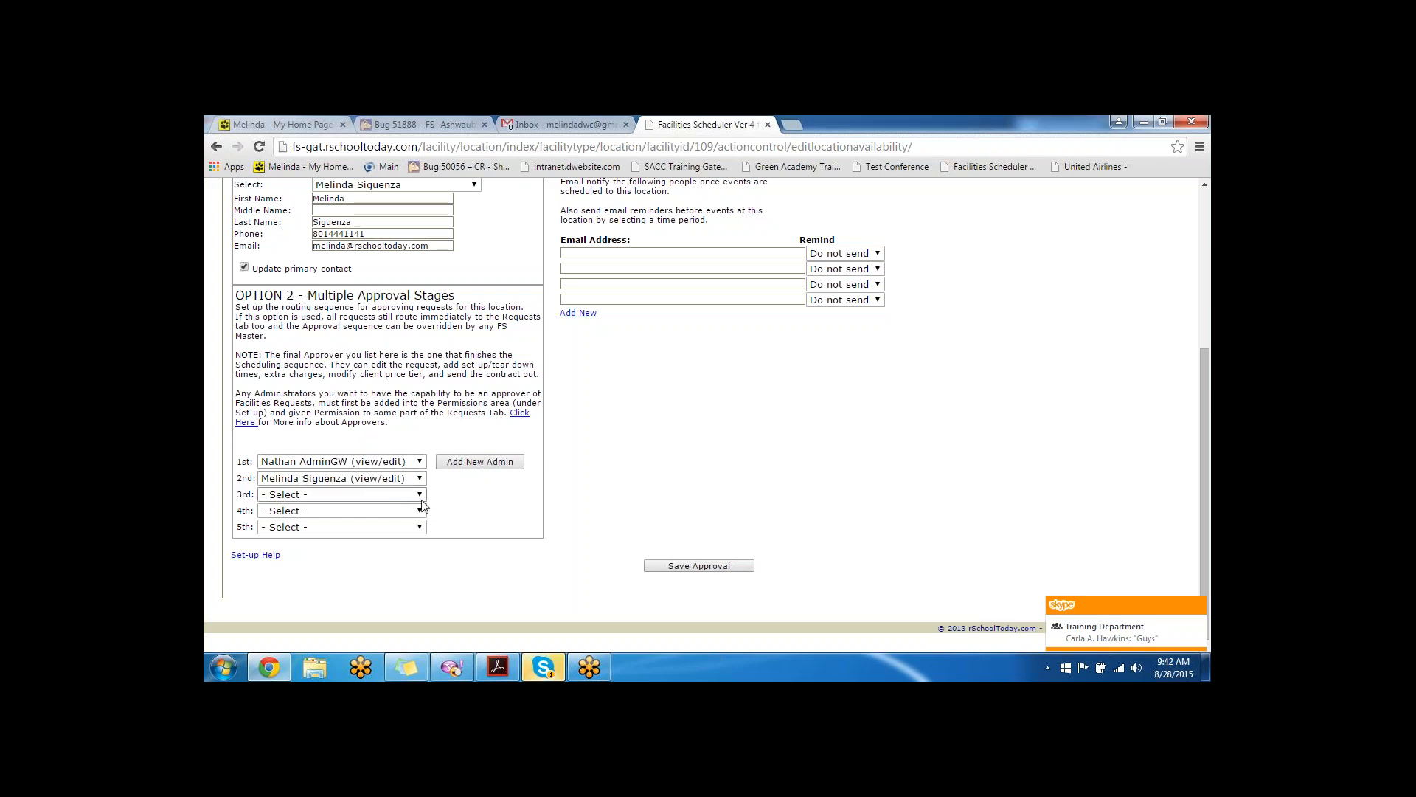
scroll(683, 486, up, 1)
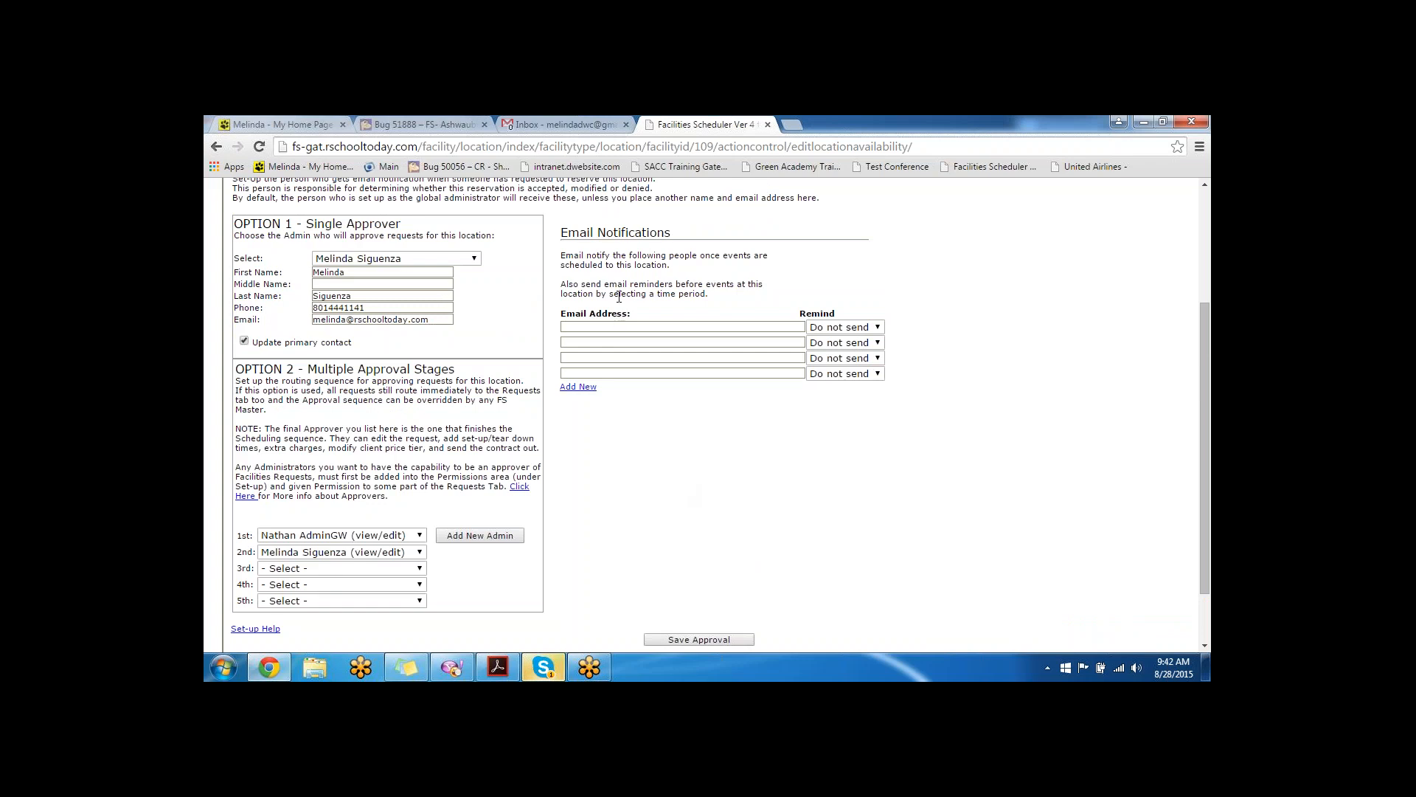
- Set the first reminder to 5 days, then save the approval settings for all affected permits
click(848, 327)
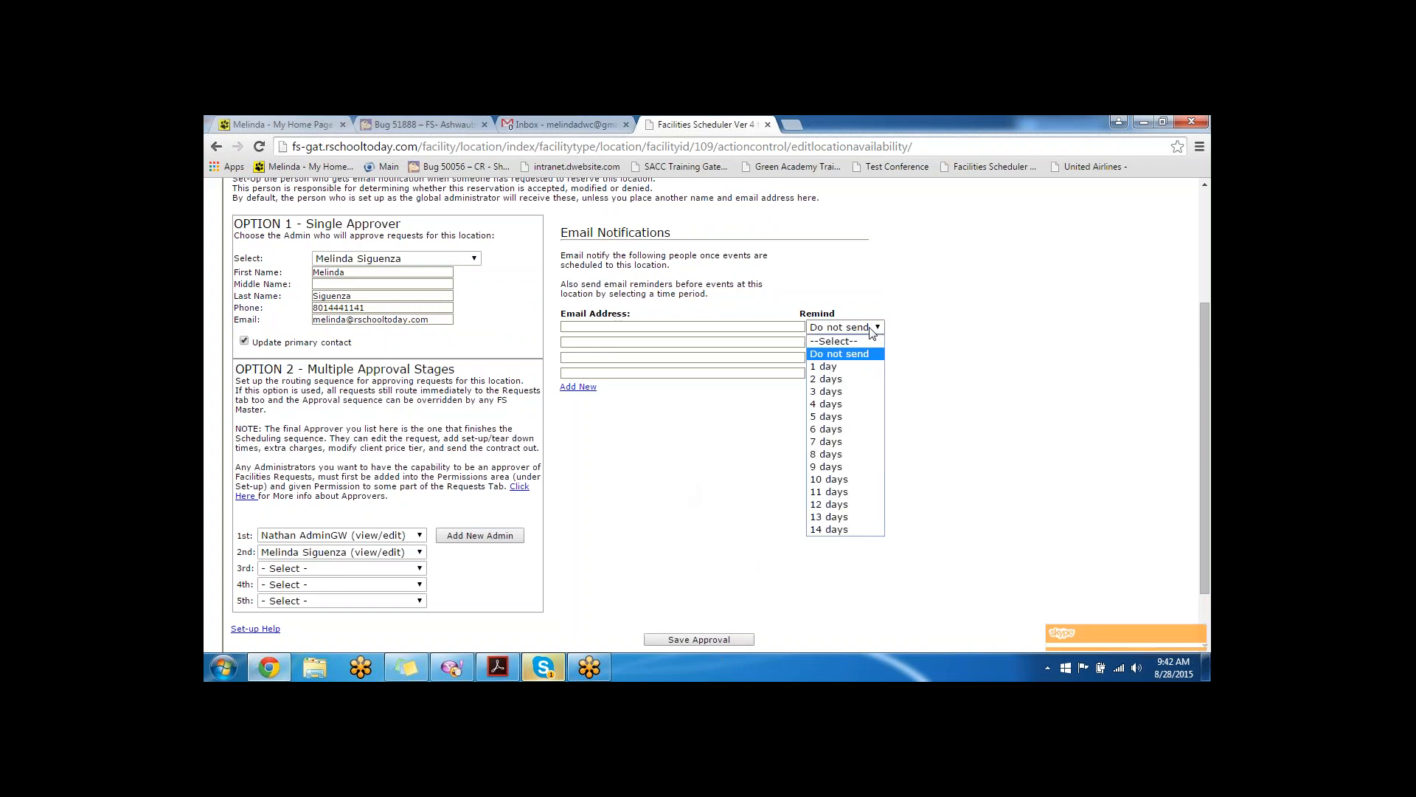
click(850, 416)
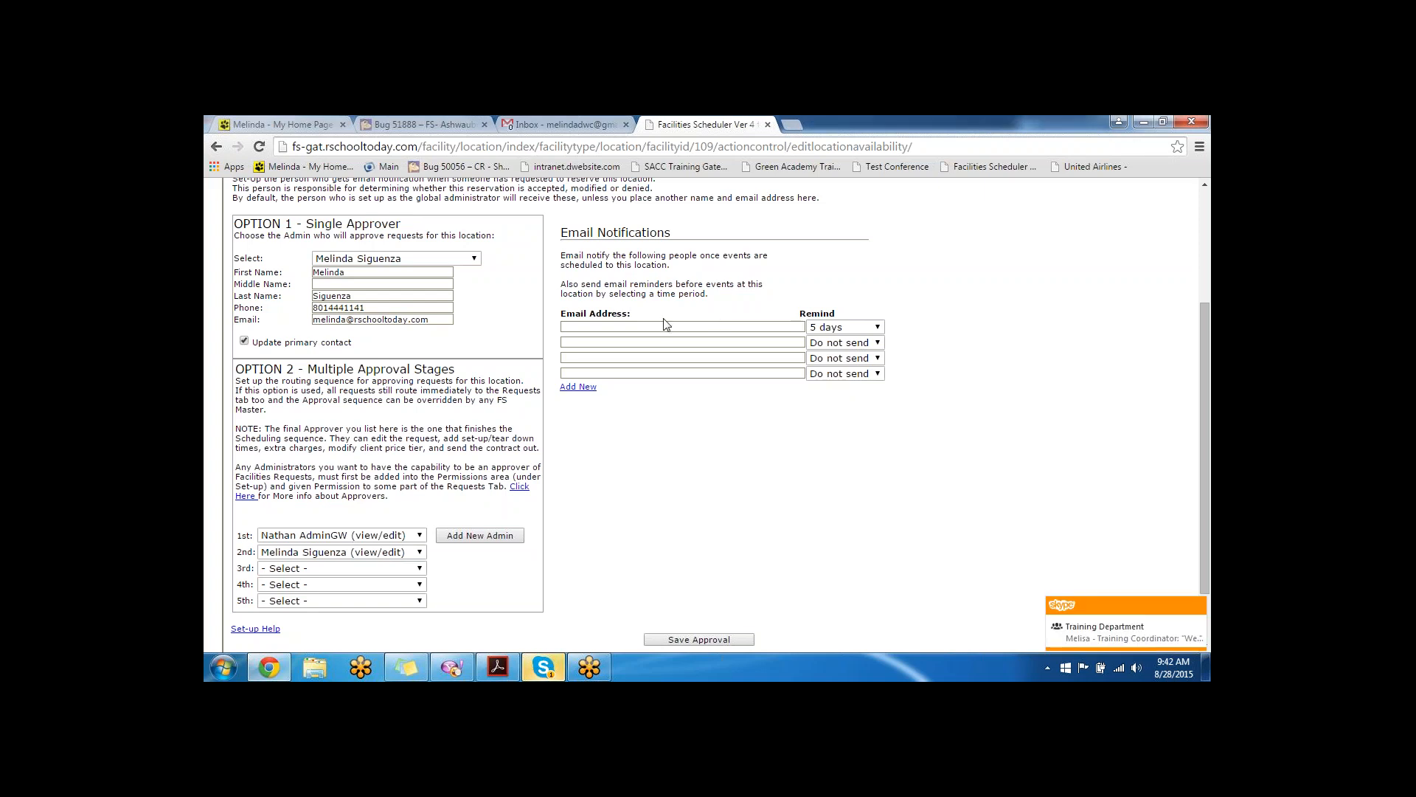
scroll(673, 384, down, 1)
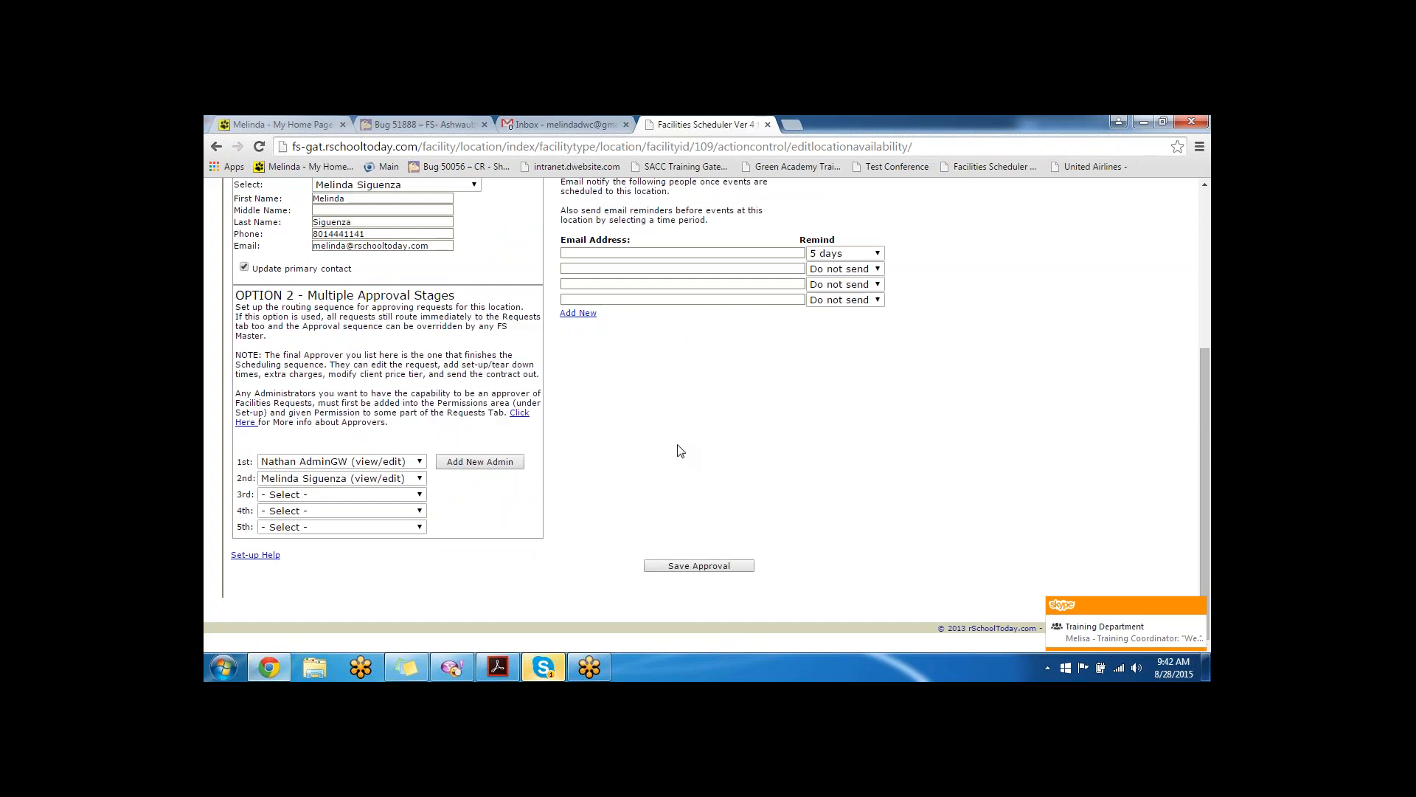
click(716, 567)
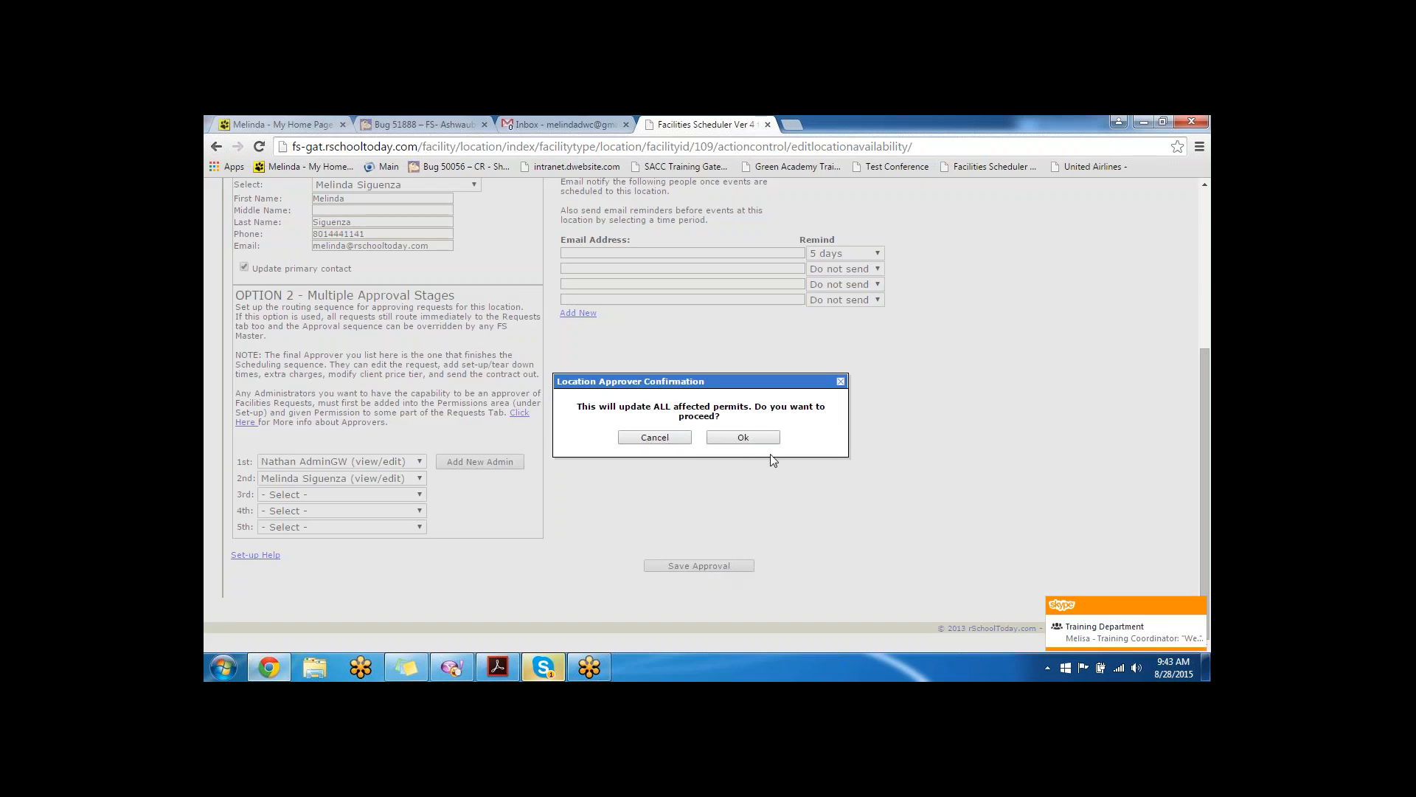
click(753, 438)
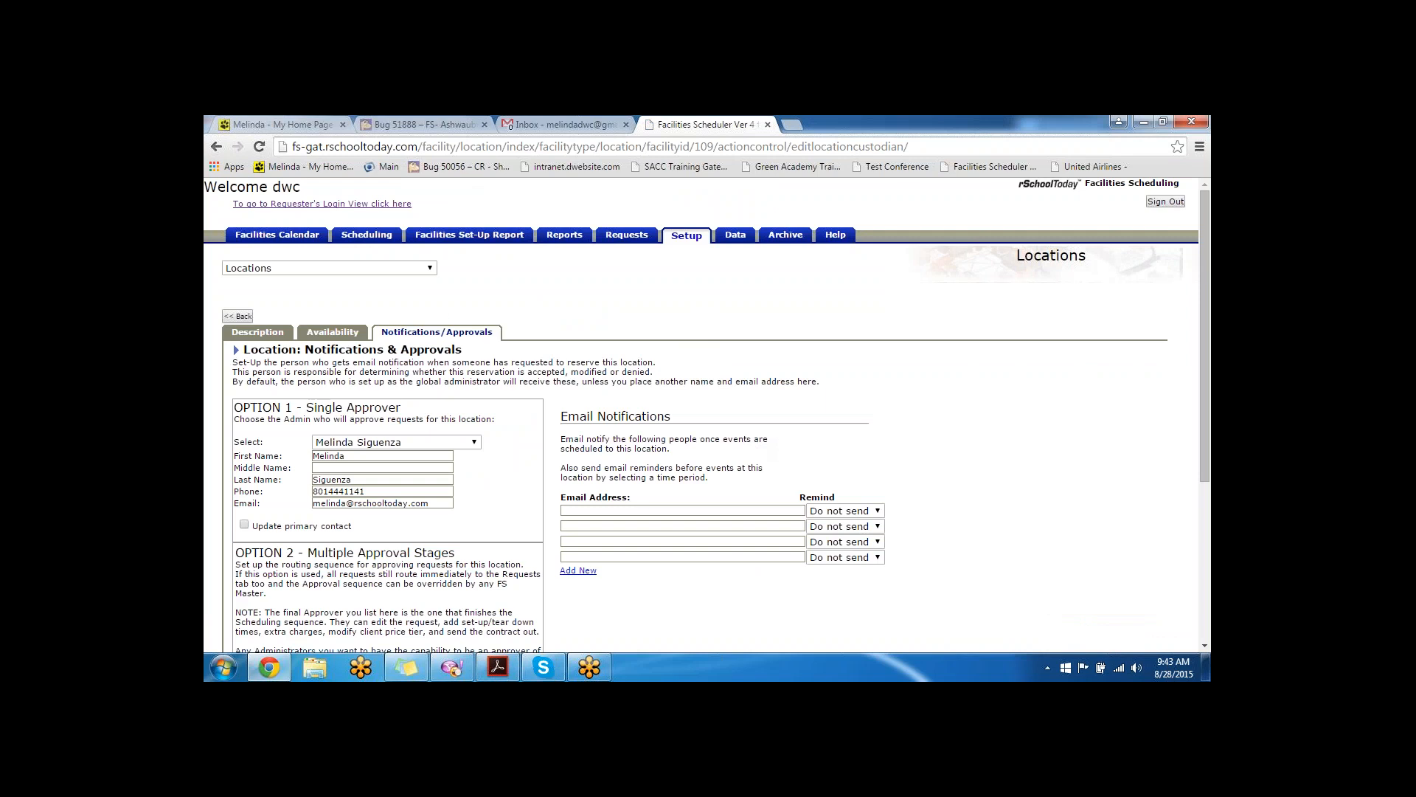
- Go back to the Locations list and switch to the training sequence PDF
click(239, 315)
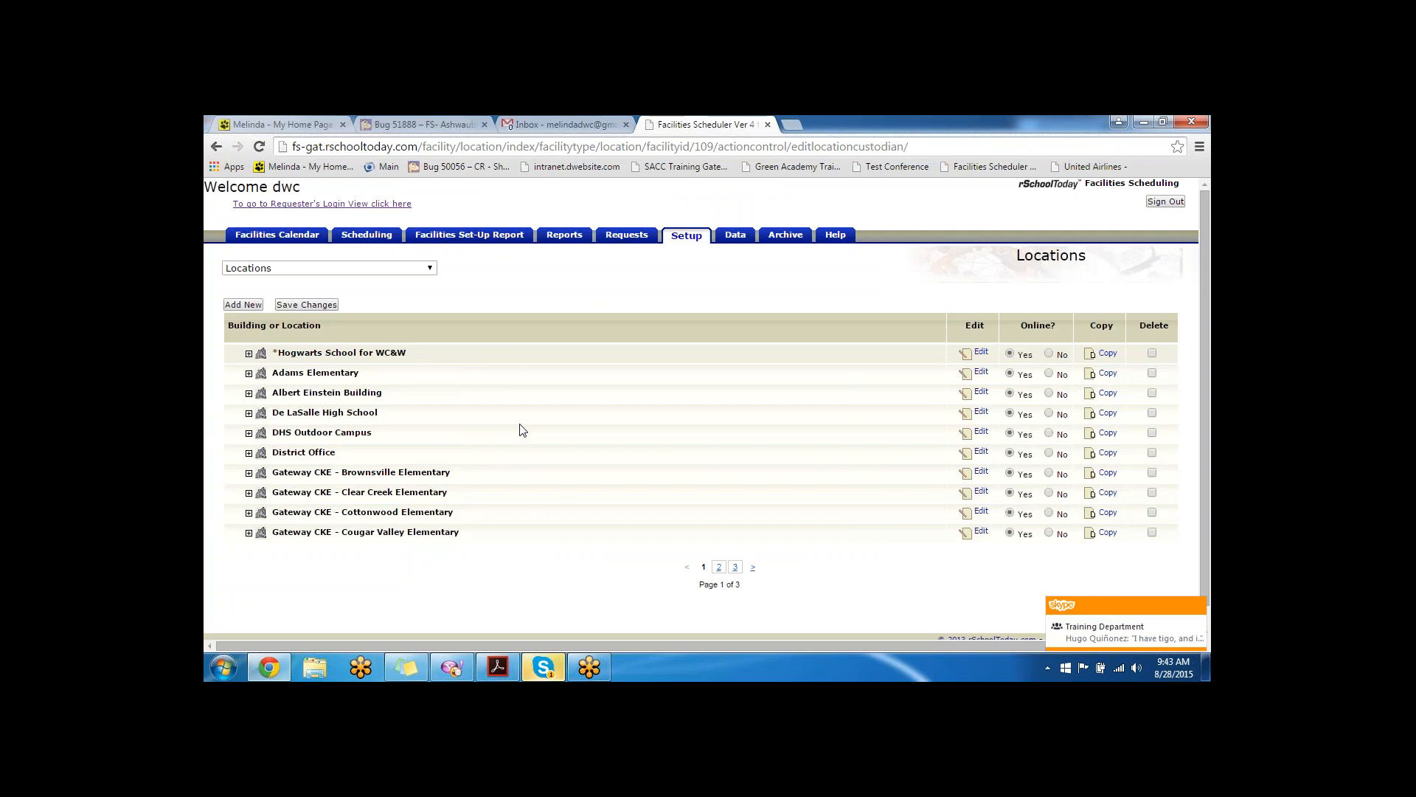
click(488, 664)
scroll(538, 310, down, 5)
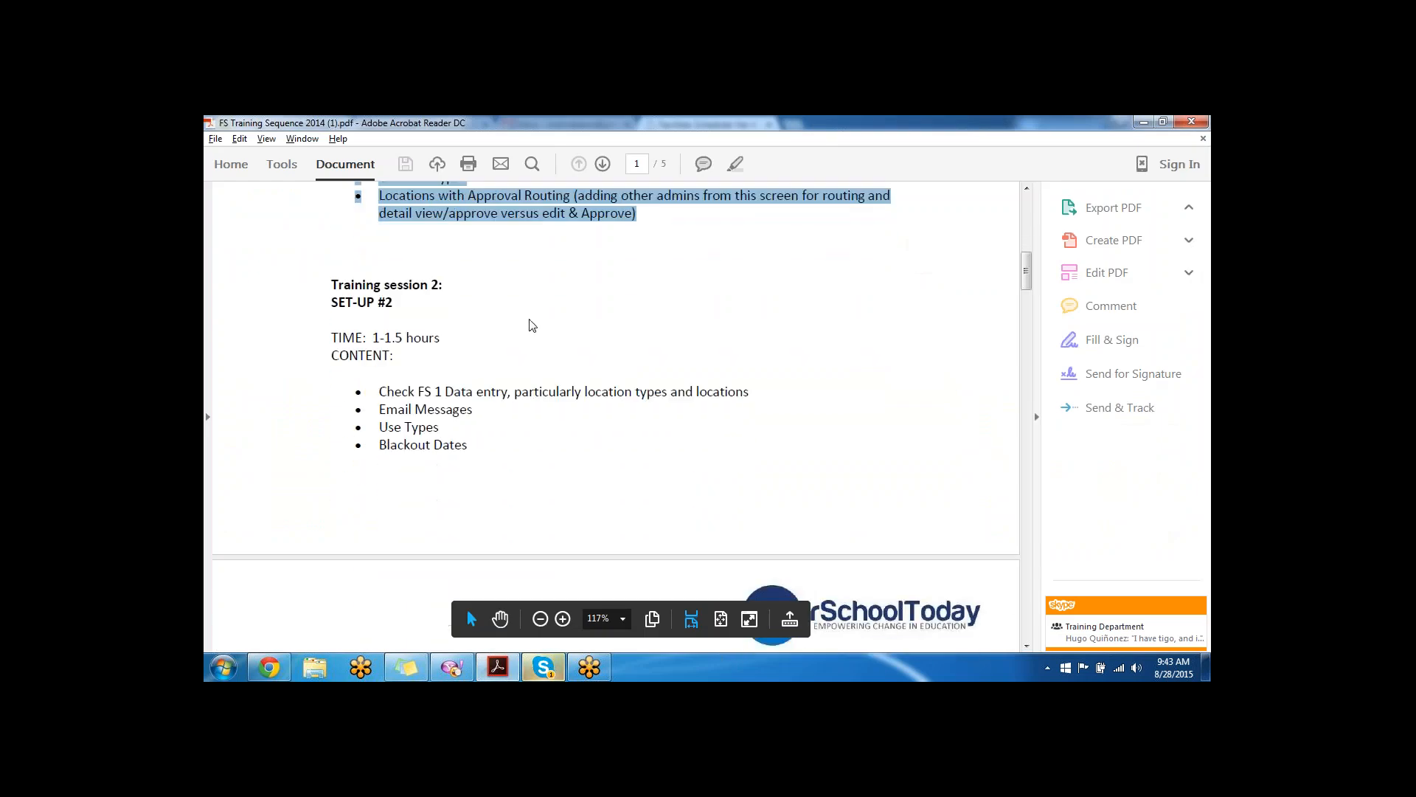
- Highlight the FS 1 data entry check, Equipment, Extra Charges and Client topics, then return to the browser
scroll(528, 323, down, 1)
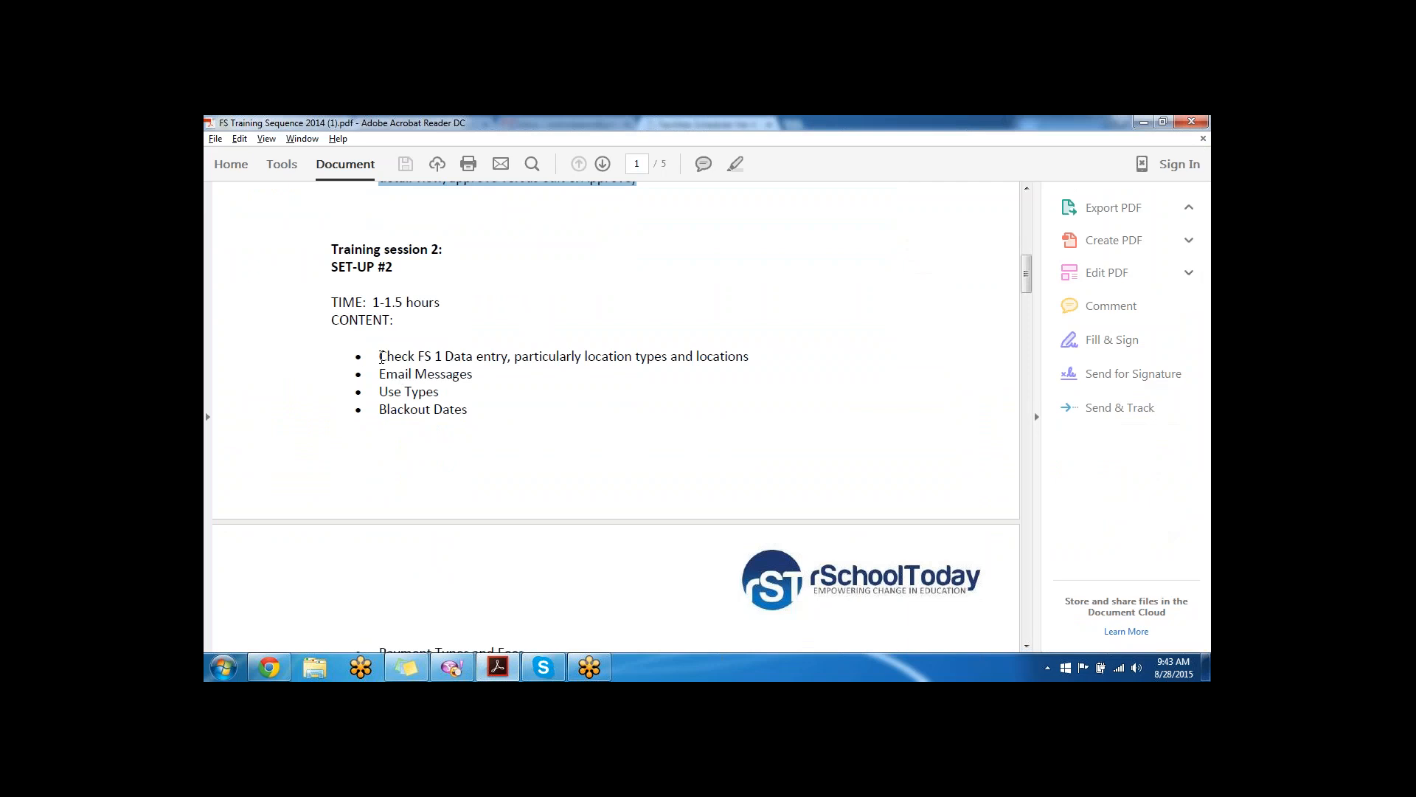
drag(379, 356, 750, 357)
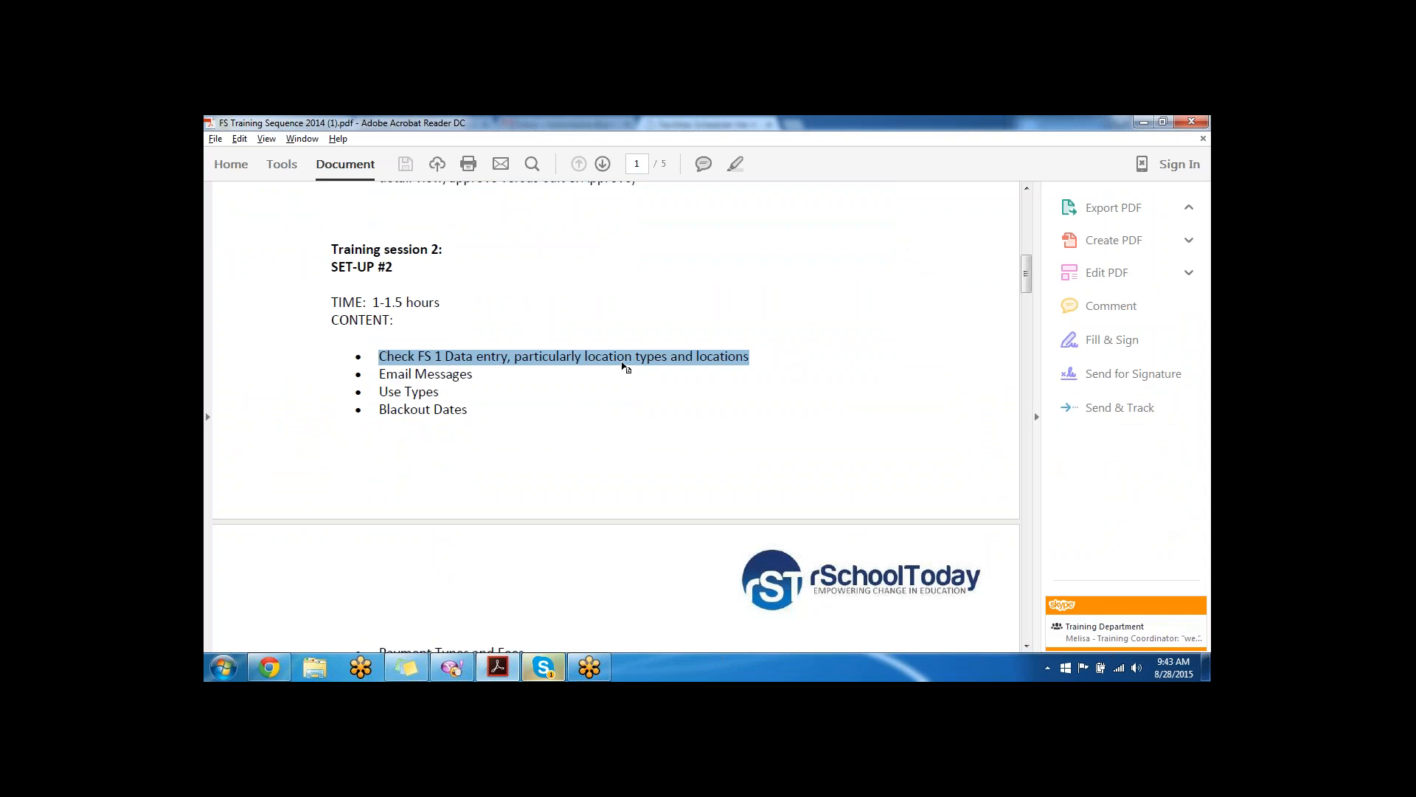
scroll(540, 358, down, 3)
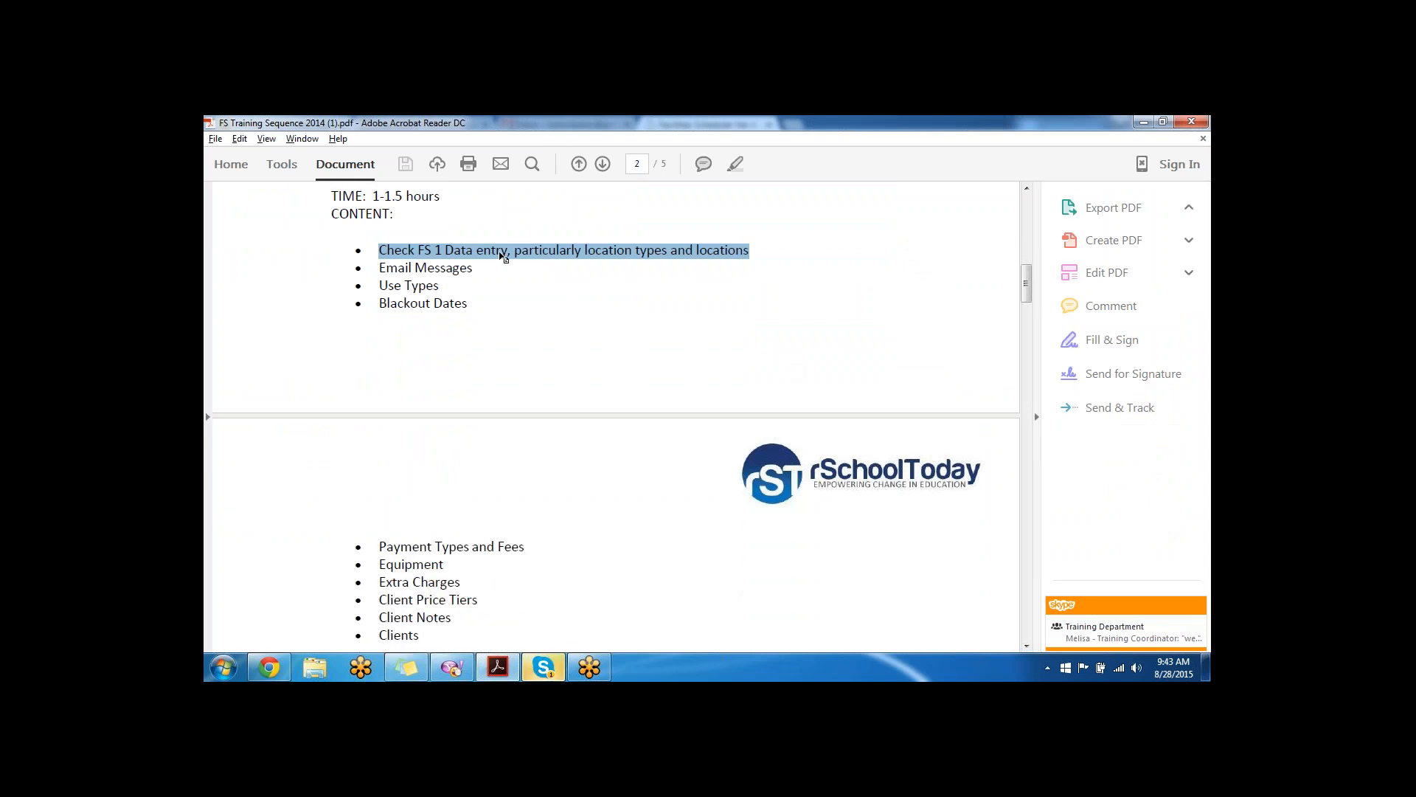
scroll(487, 229, down, 1)
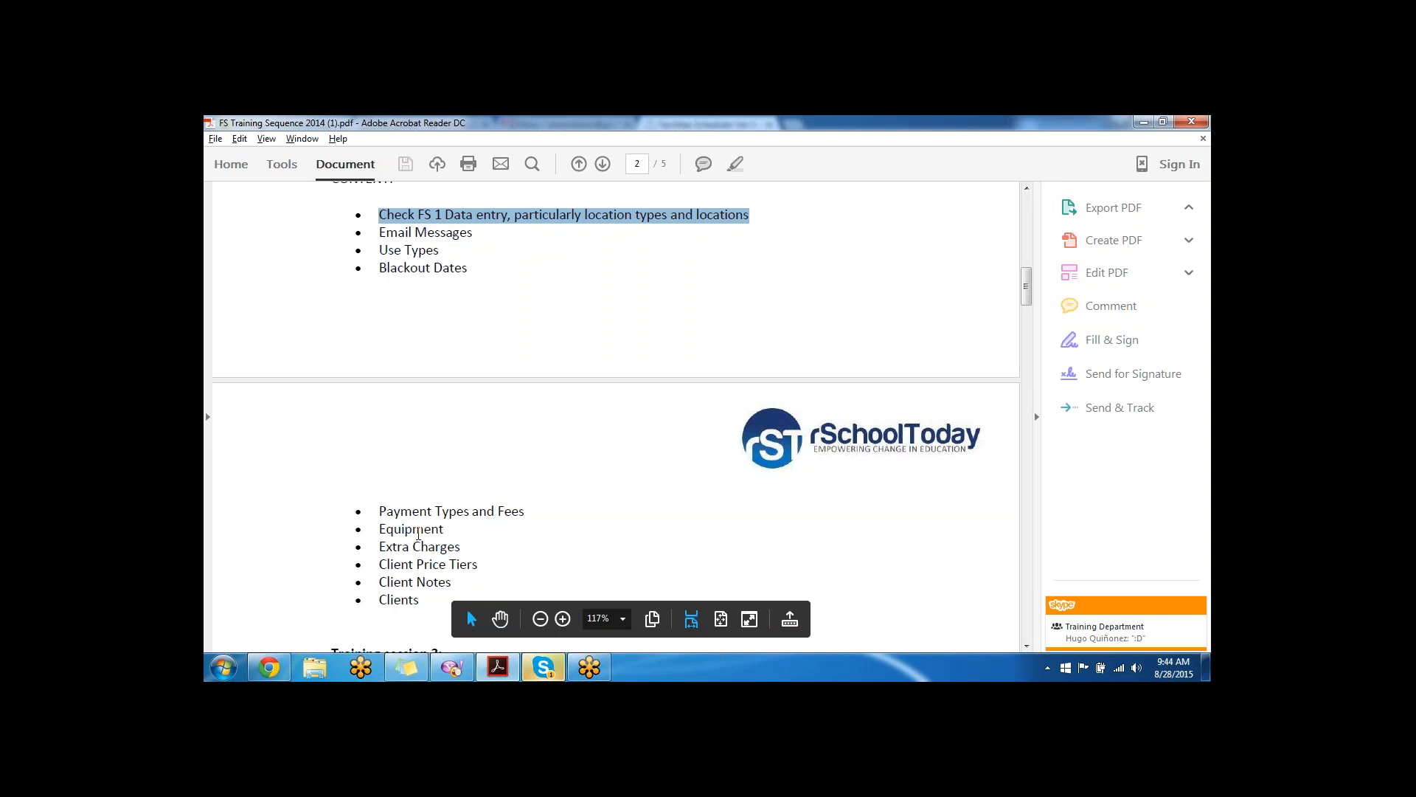
drag(463, 546, 391, 534)
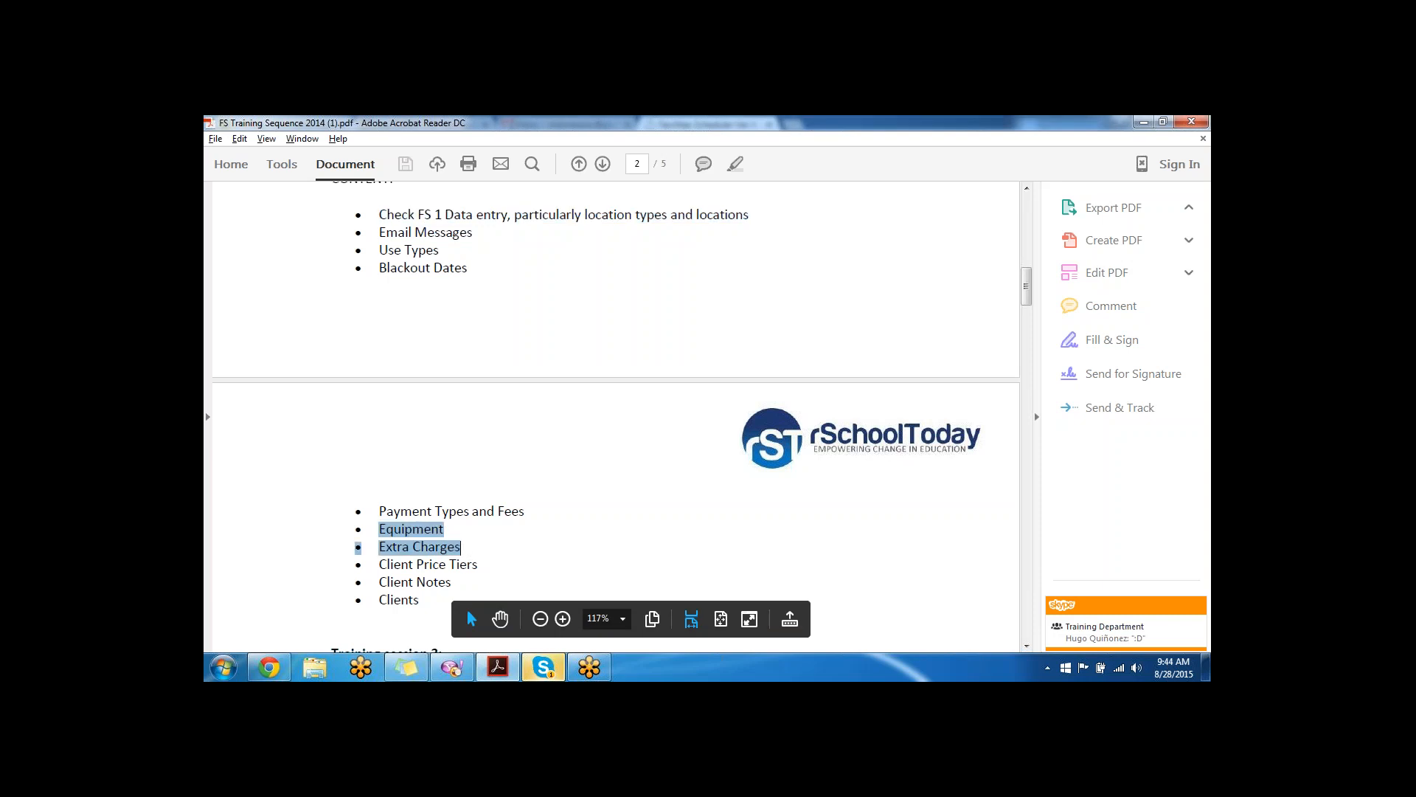
click(422, 600)
drag(422, 599, 379, 564)
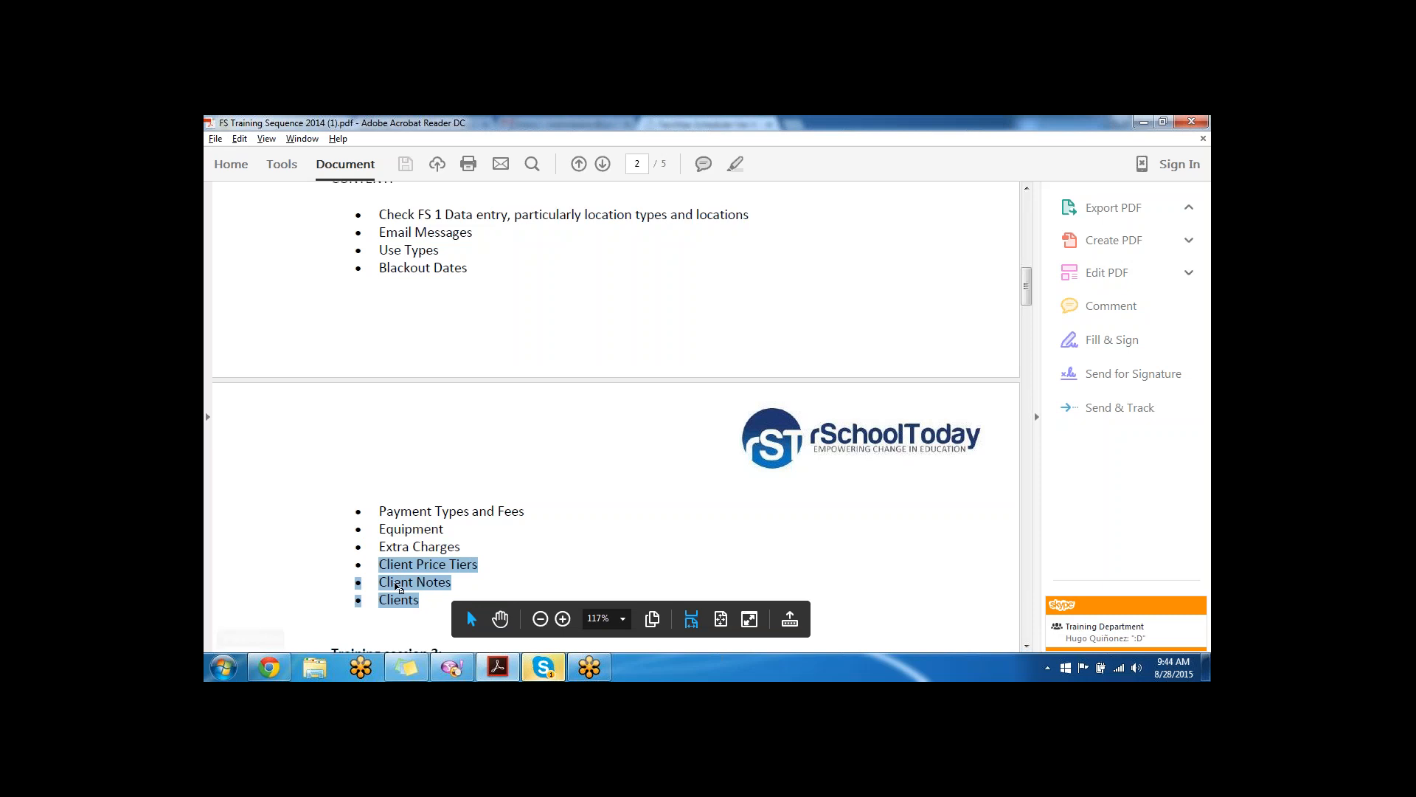
click(270, 667)
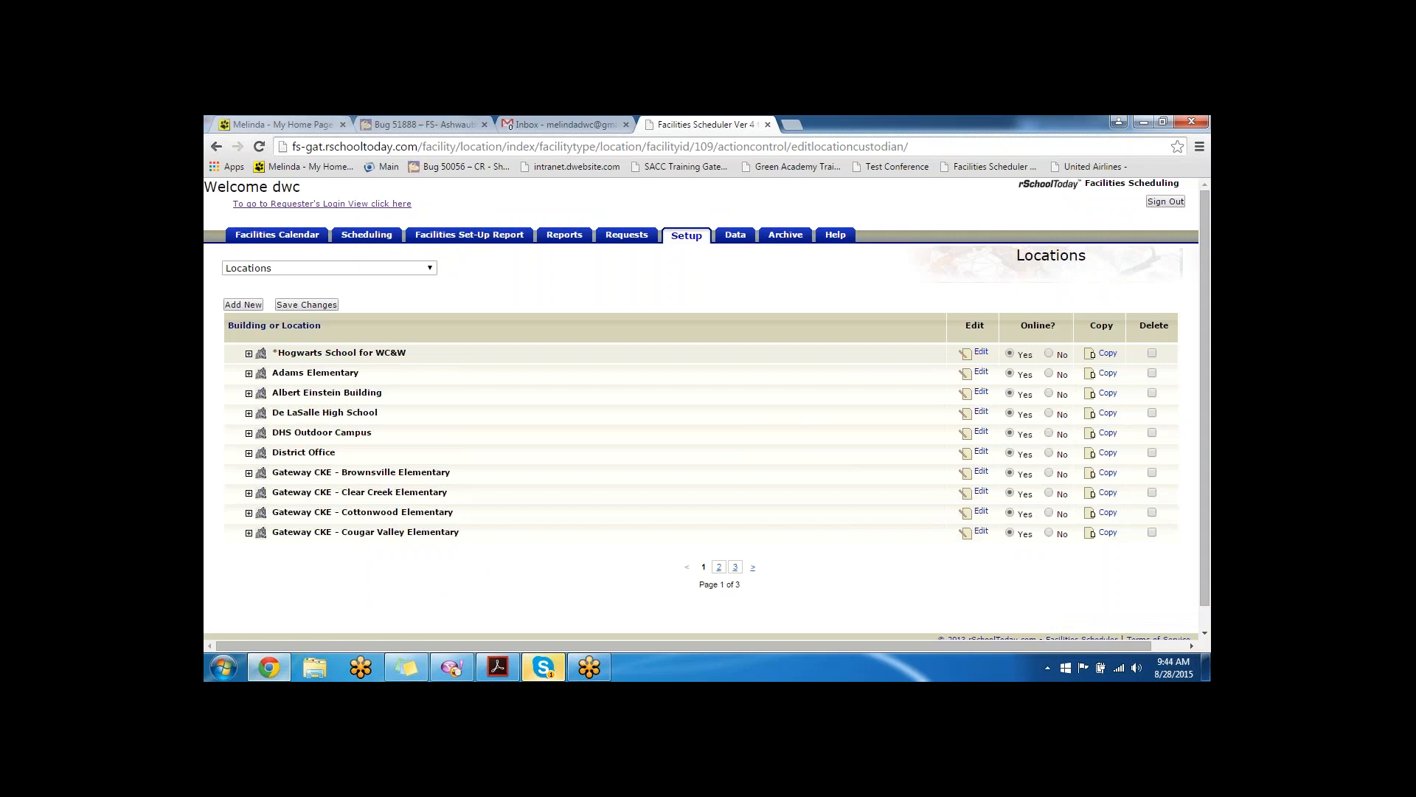
- Open the Email Messages setup page and read the Approval Routing Rejected/Denied message text
click(348, 268)
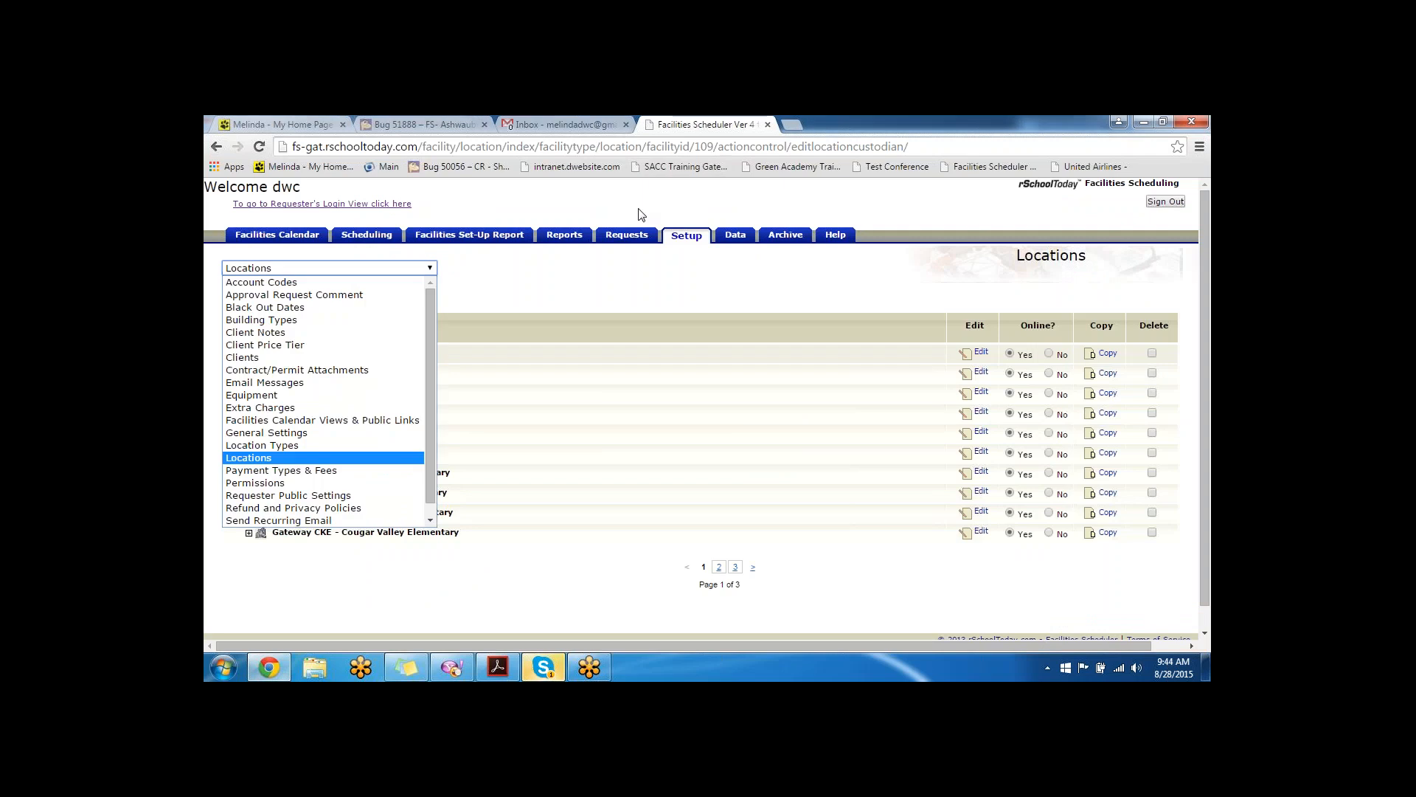
click(331, 382)
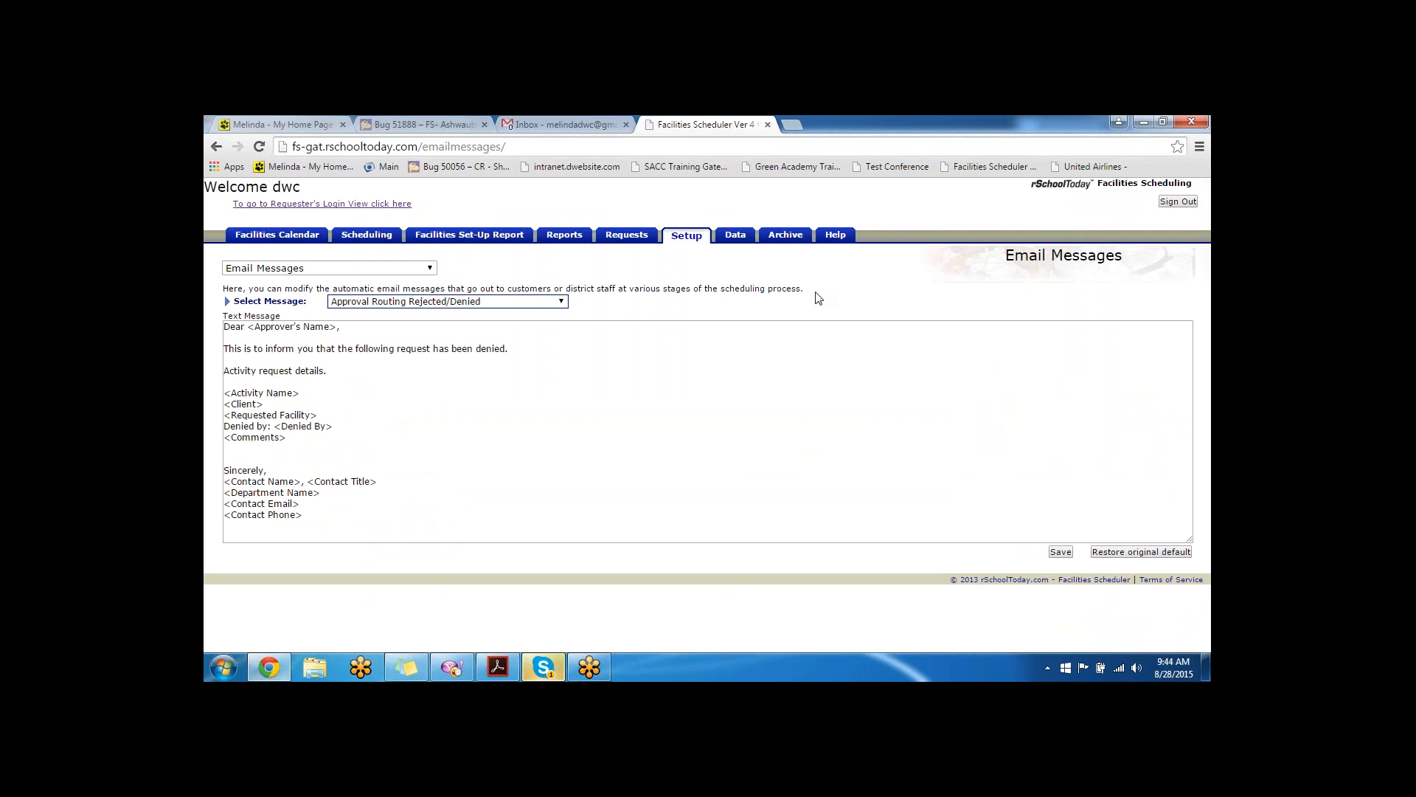
drag(815, 294, 218, 284)
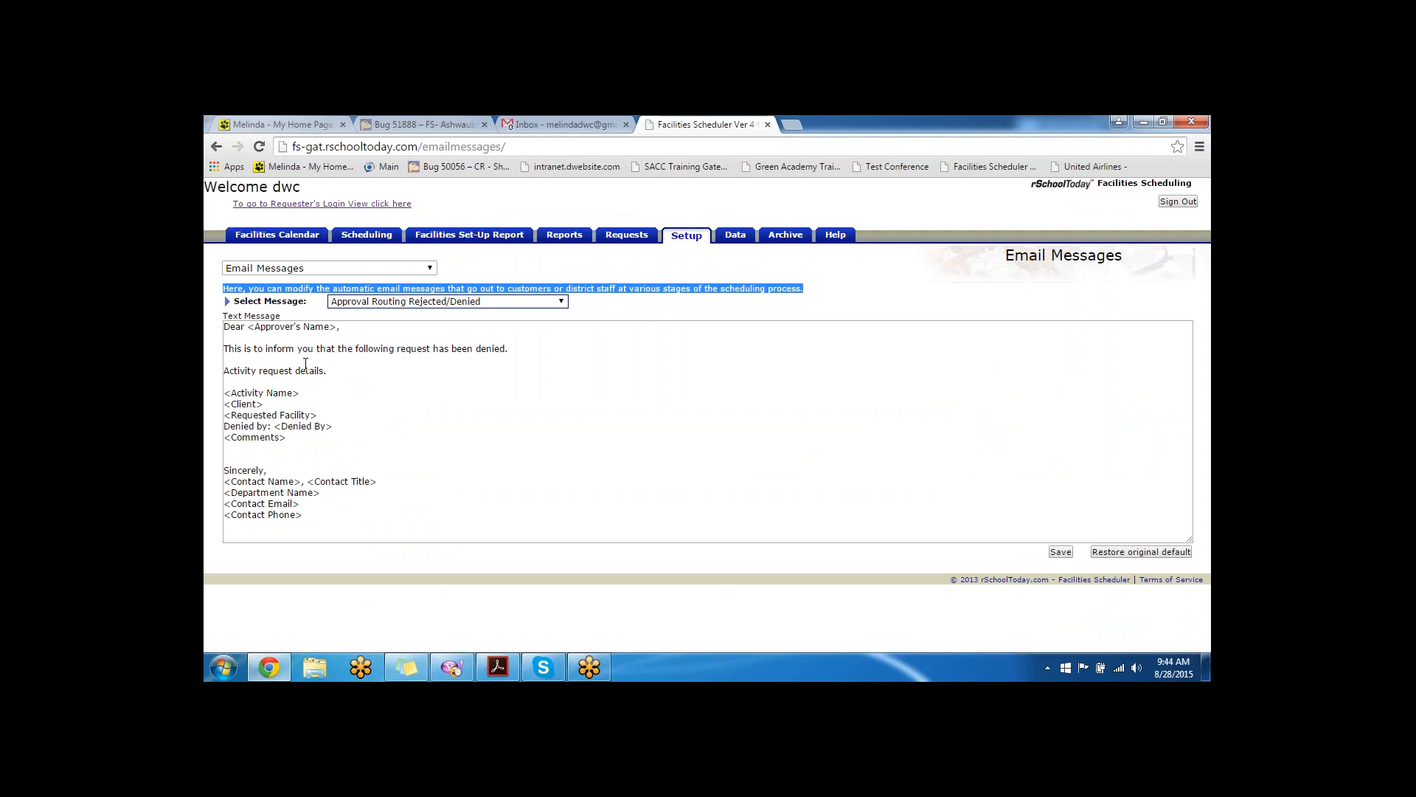
drag(328, 372, 220, 355)
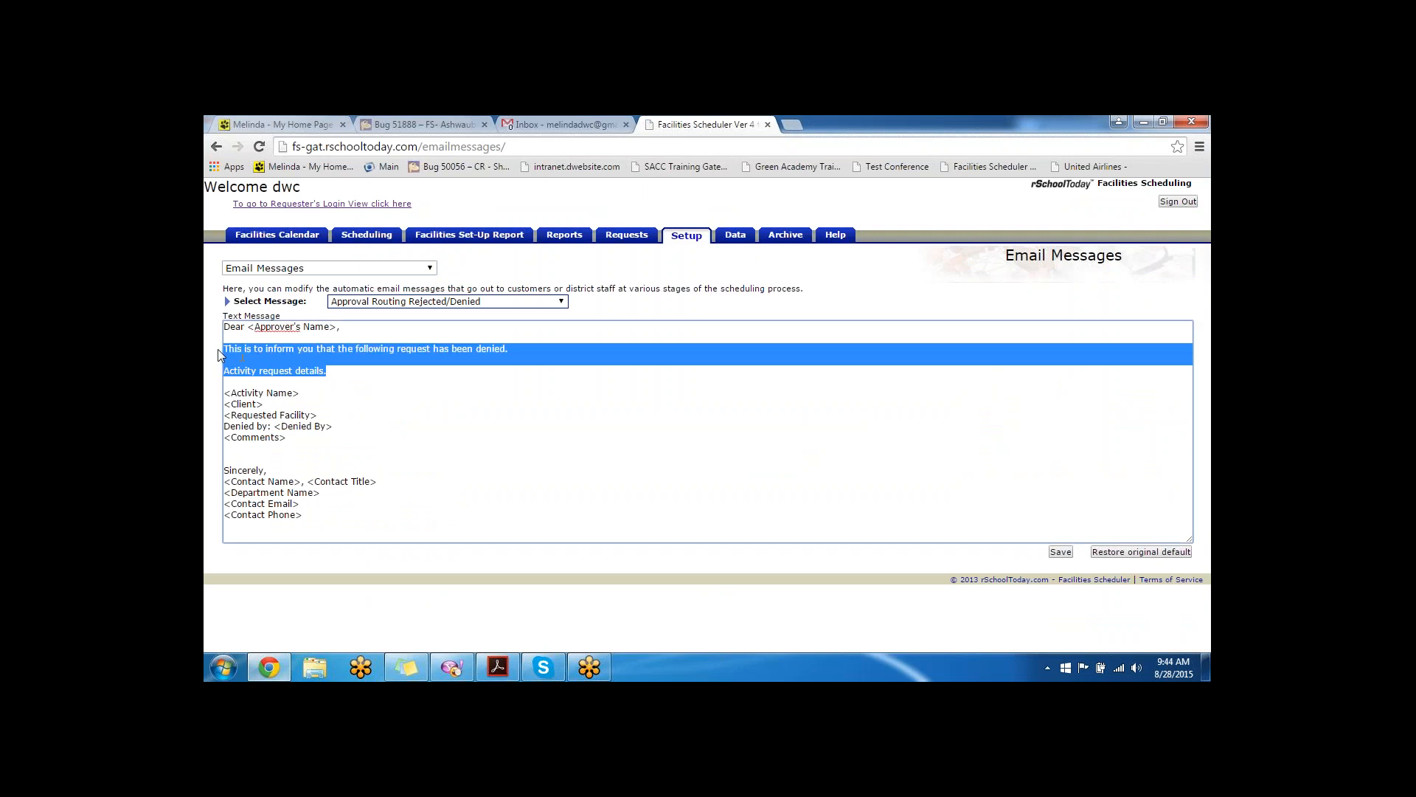
double_click(247, 326)
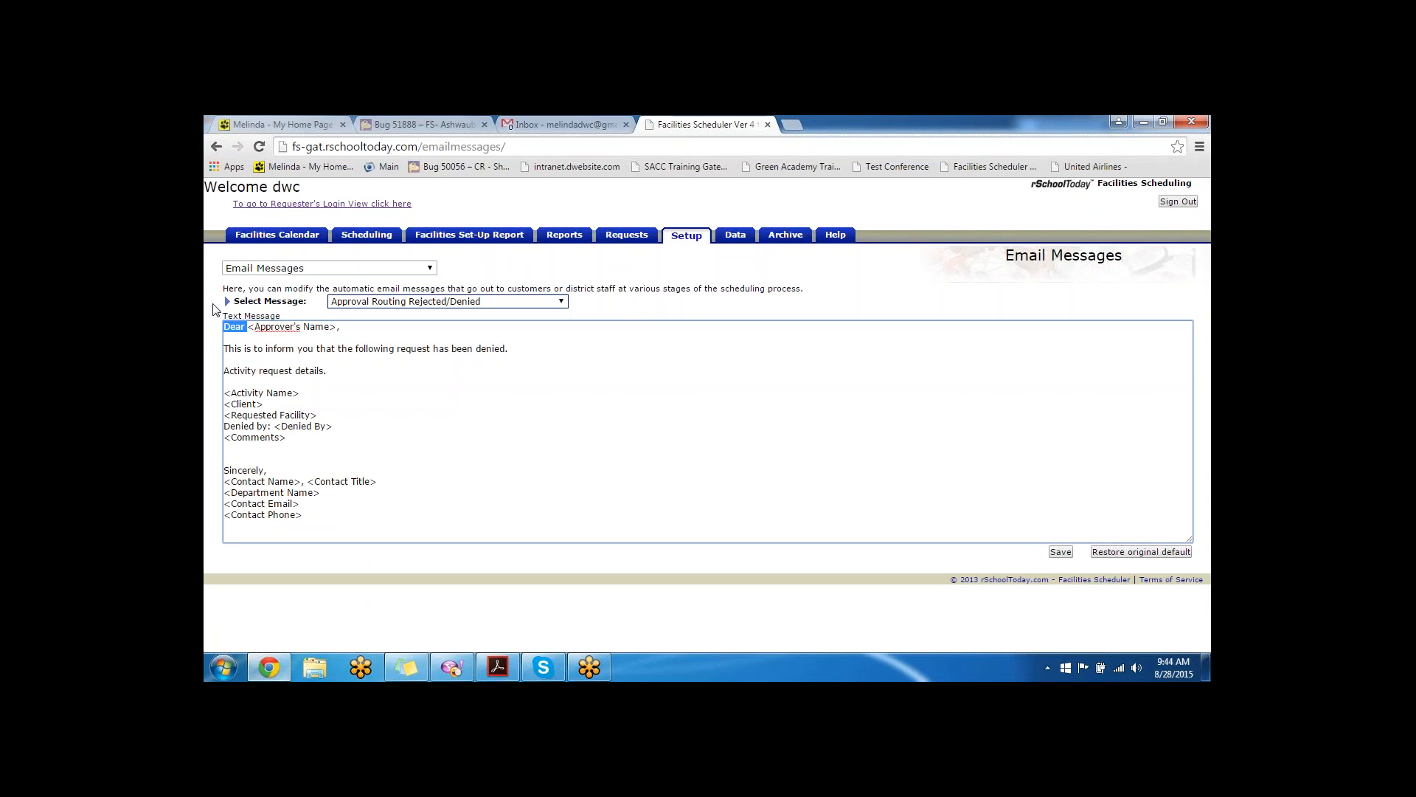
drag(340, 327, 248, 328)
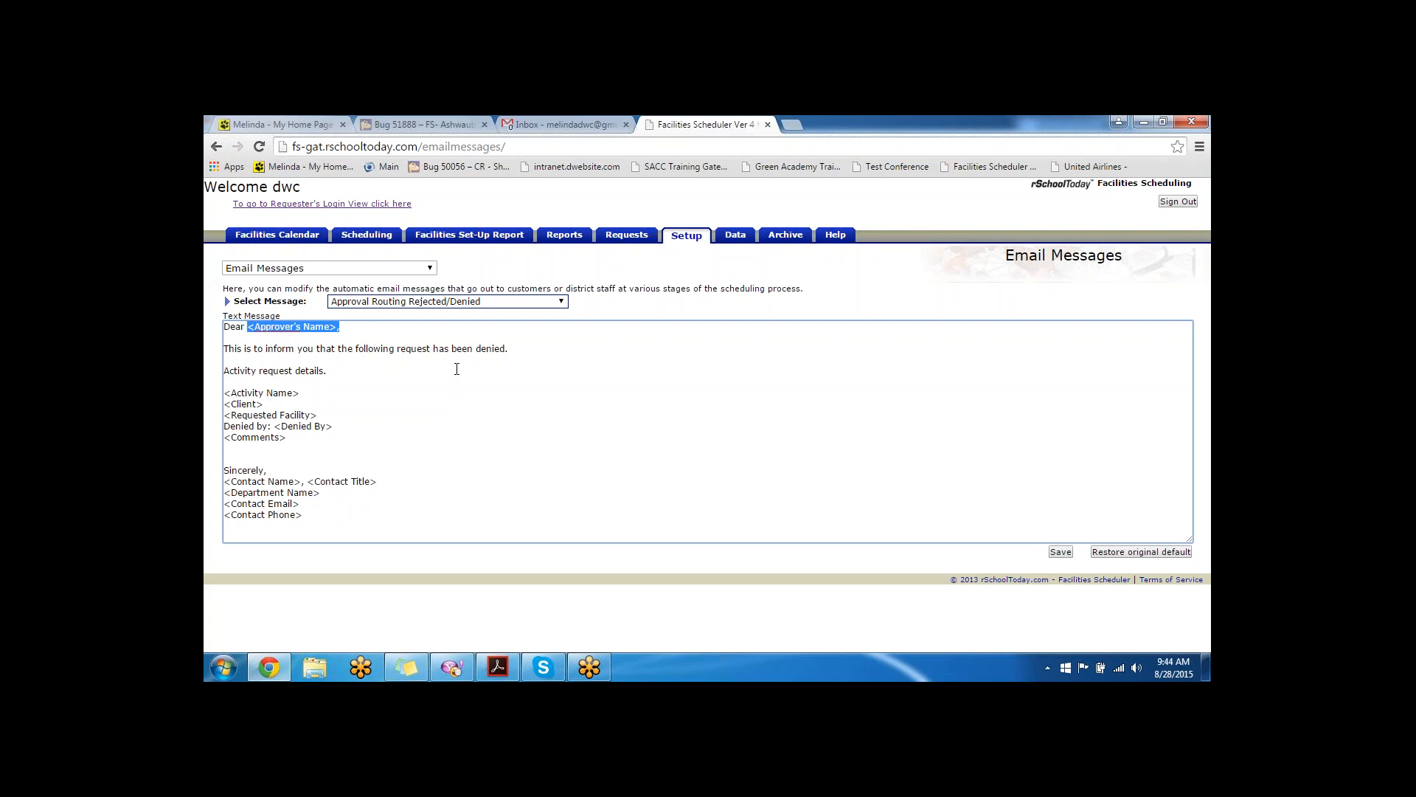
- Open the message template list, close it unchanged, and bring up the setup pages list
click(529, 301)
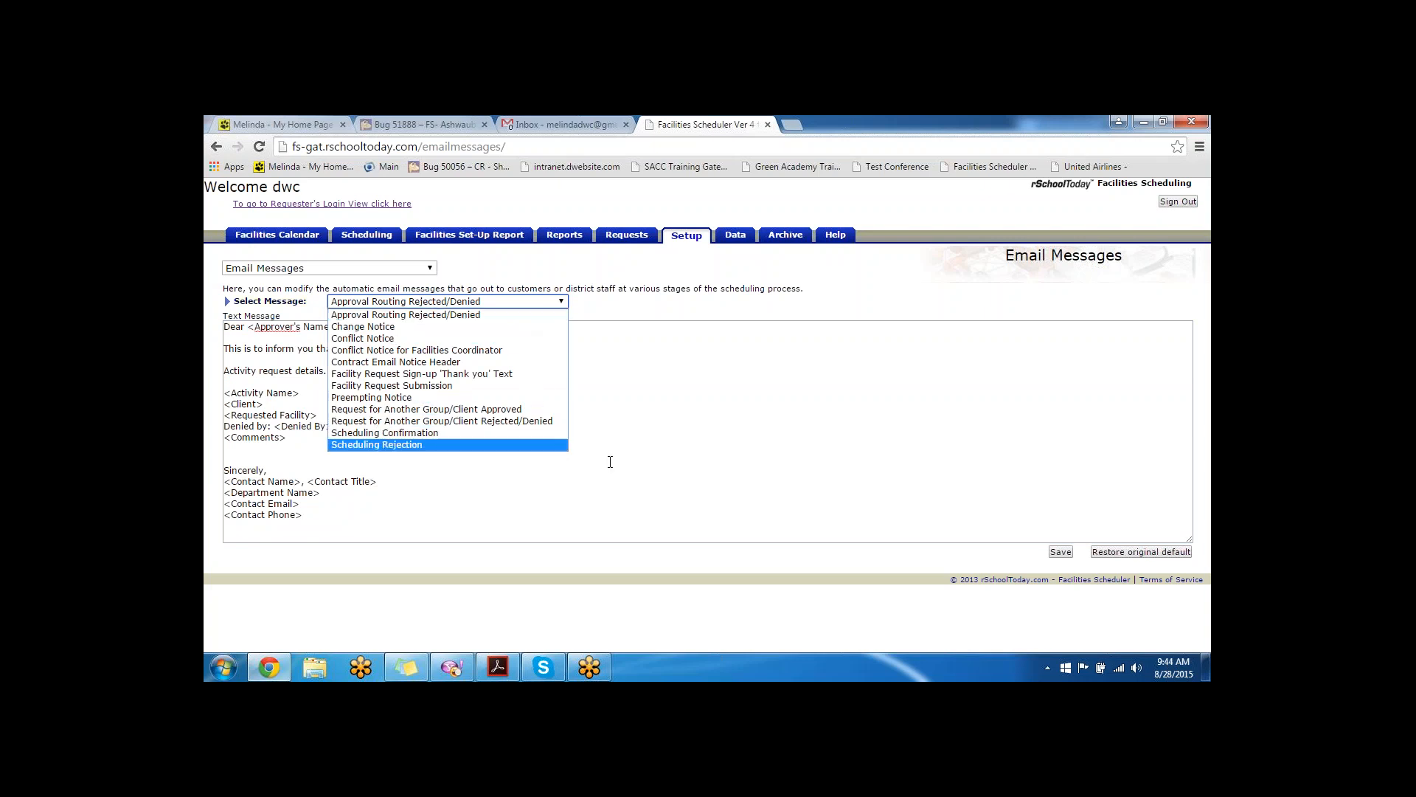
click(610, 461)
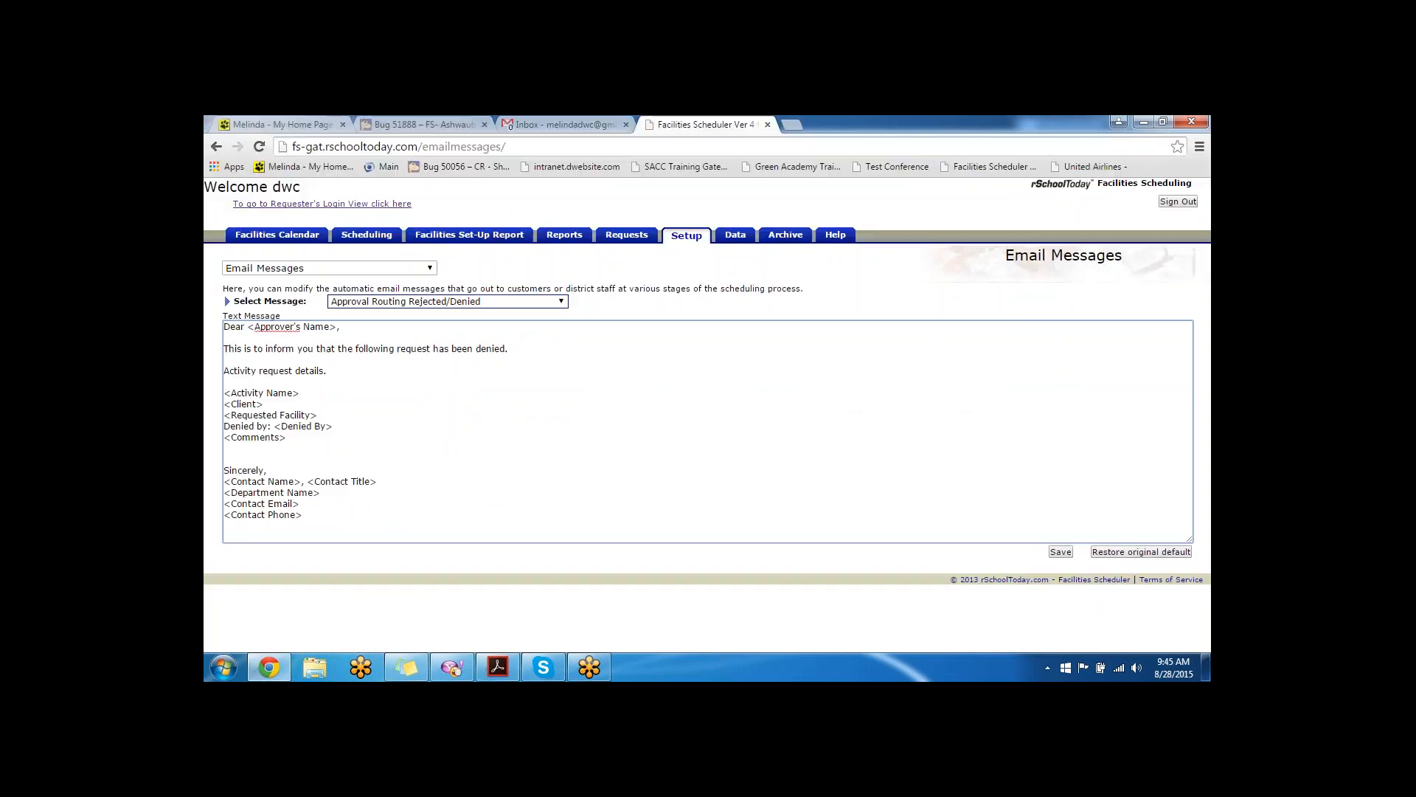
click(329, 267)
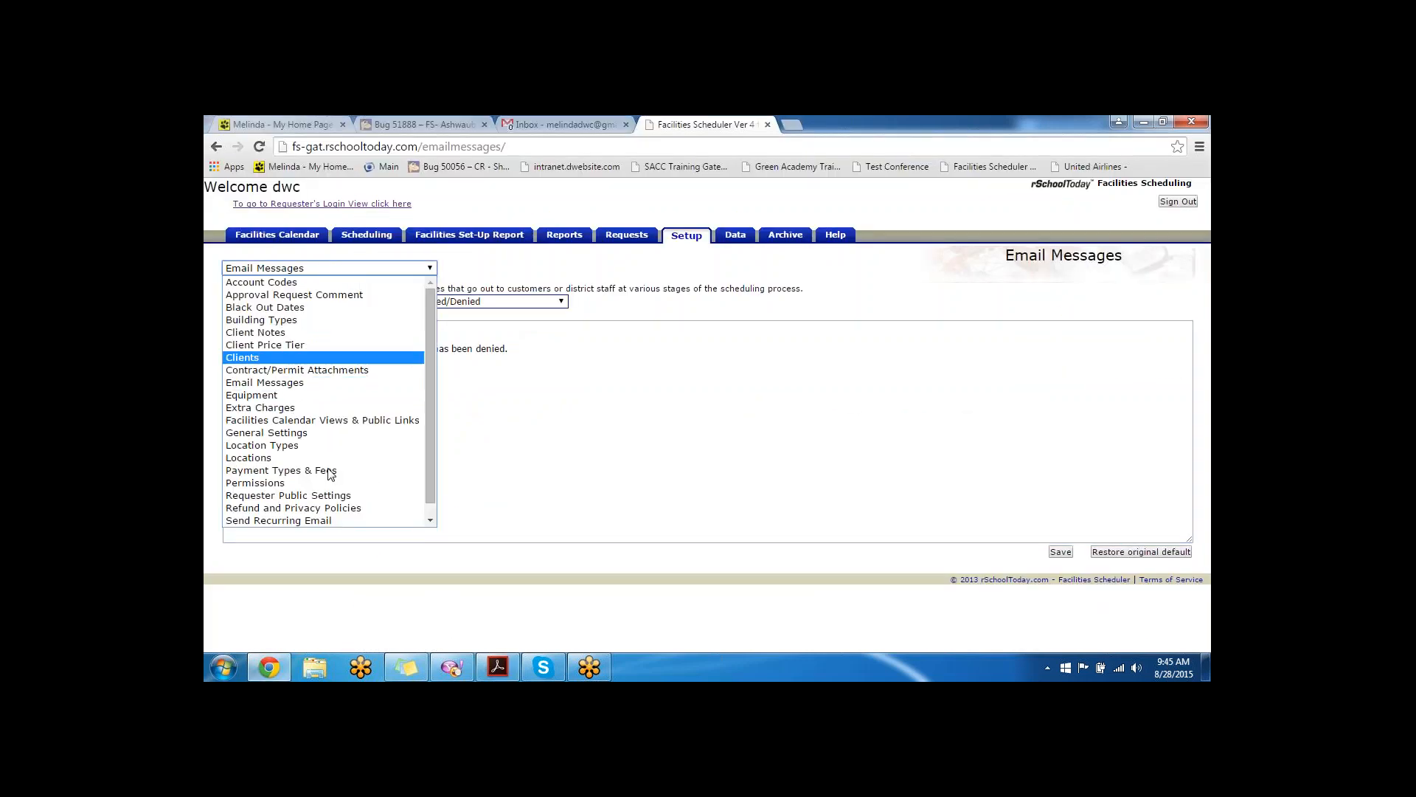
- Go to Types of Use and open the Add New form, closing it unsaved
click(320, 520)
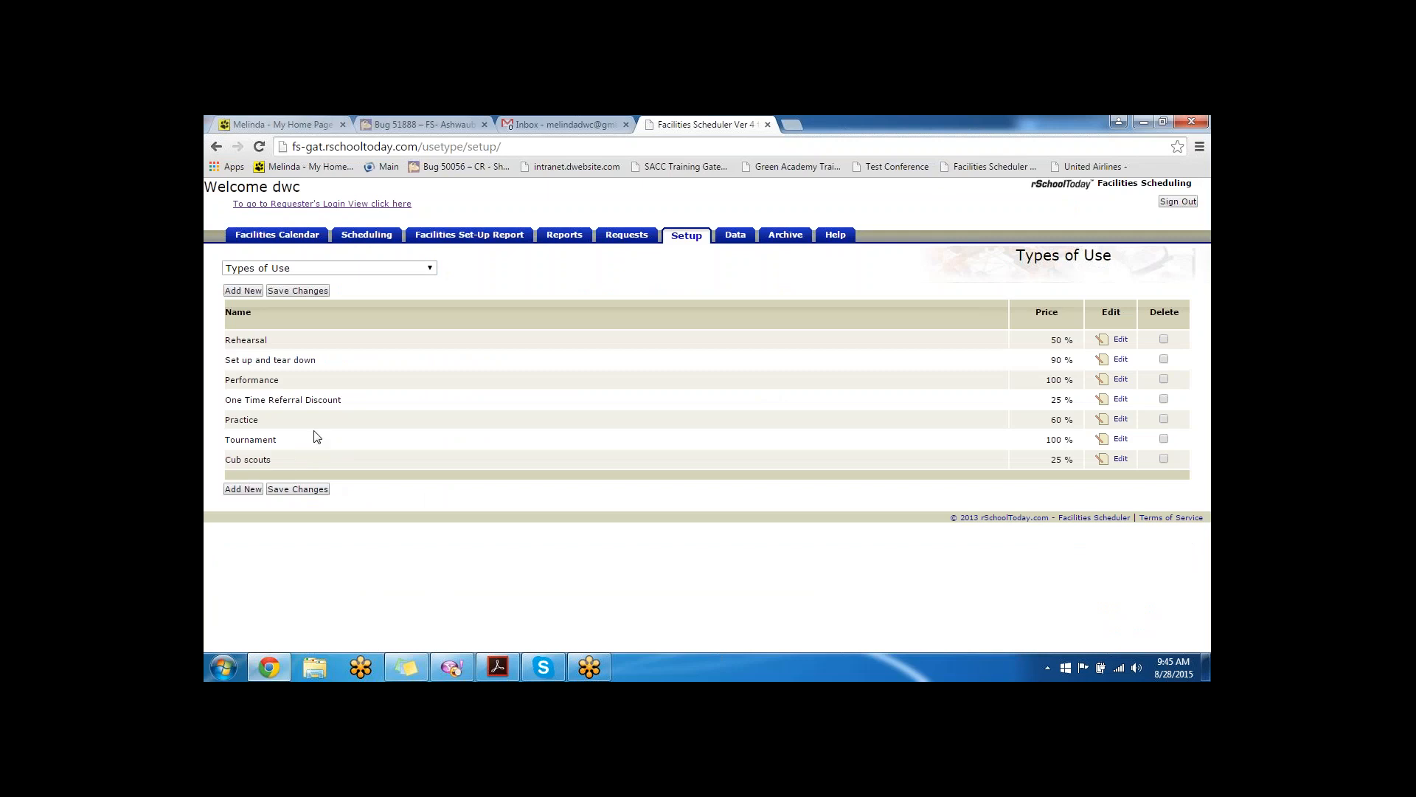
drag(291, 340, 223, 341)
click(241, 292)
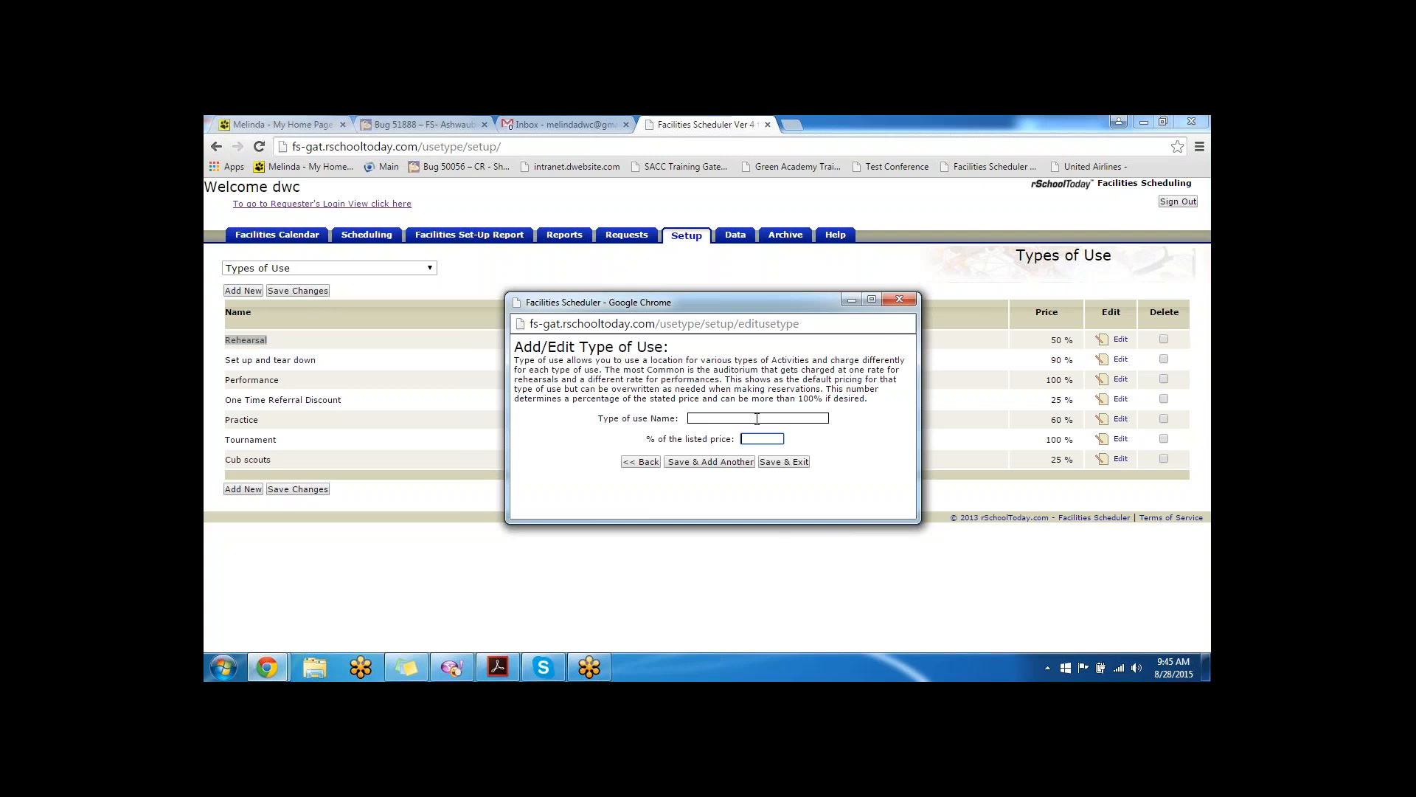
click(898, 298)
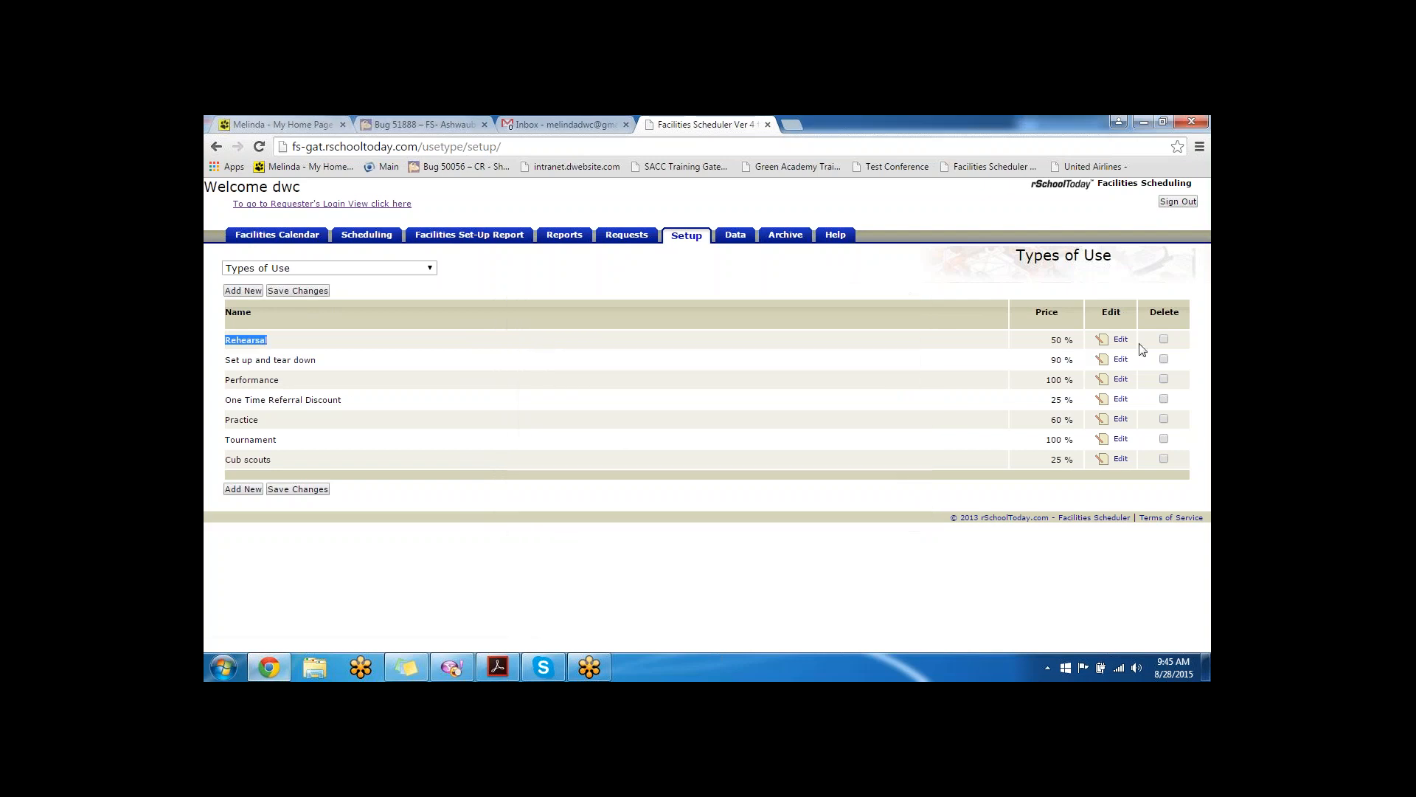
- Inspect the Rehearsal type's 50% price in its edit form and close it without changes
click(1120, 339)
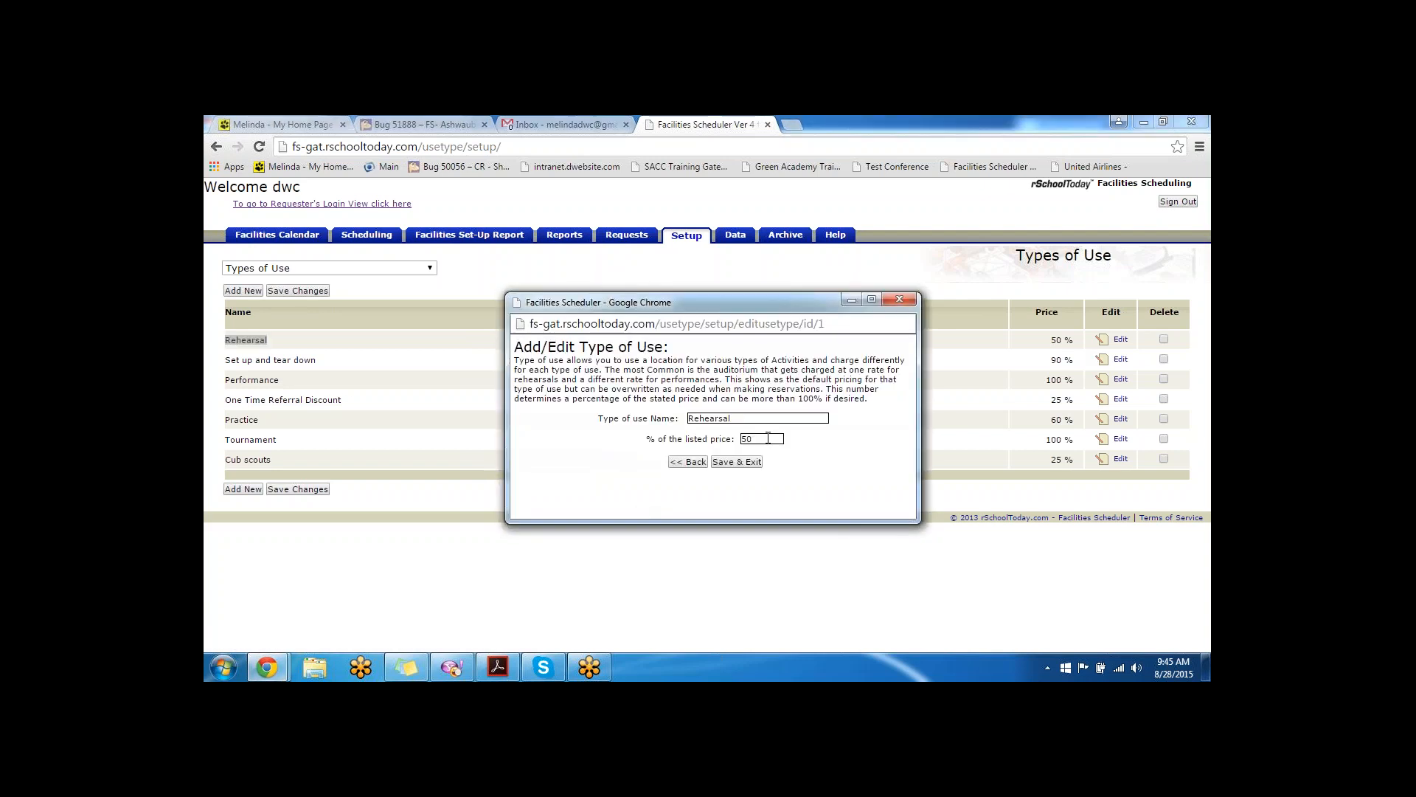
drag(768, 438, 688, 418)
click(898, 299)
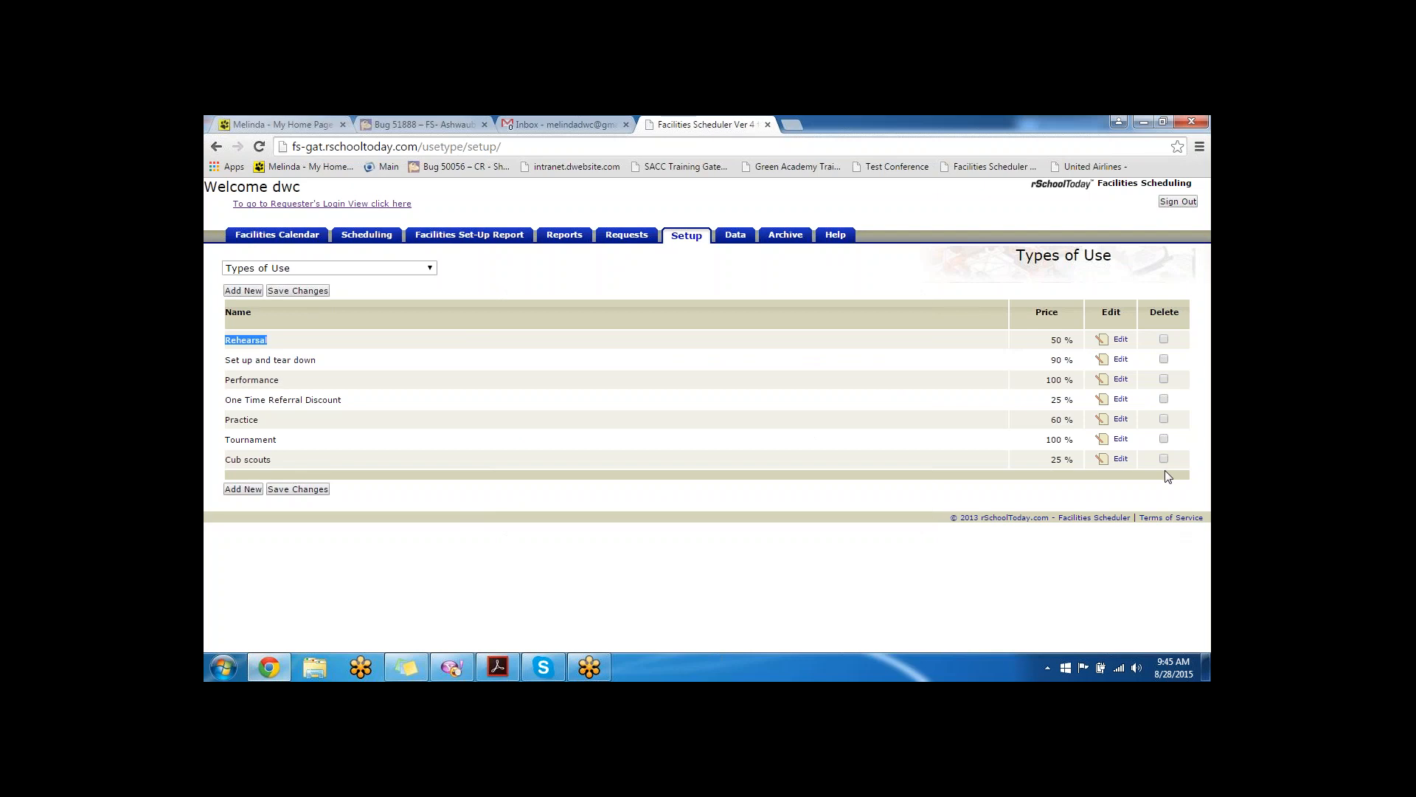
key(alt+Tab)
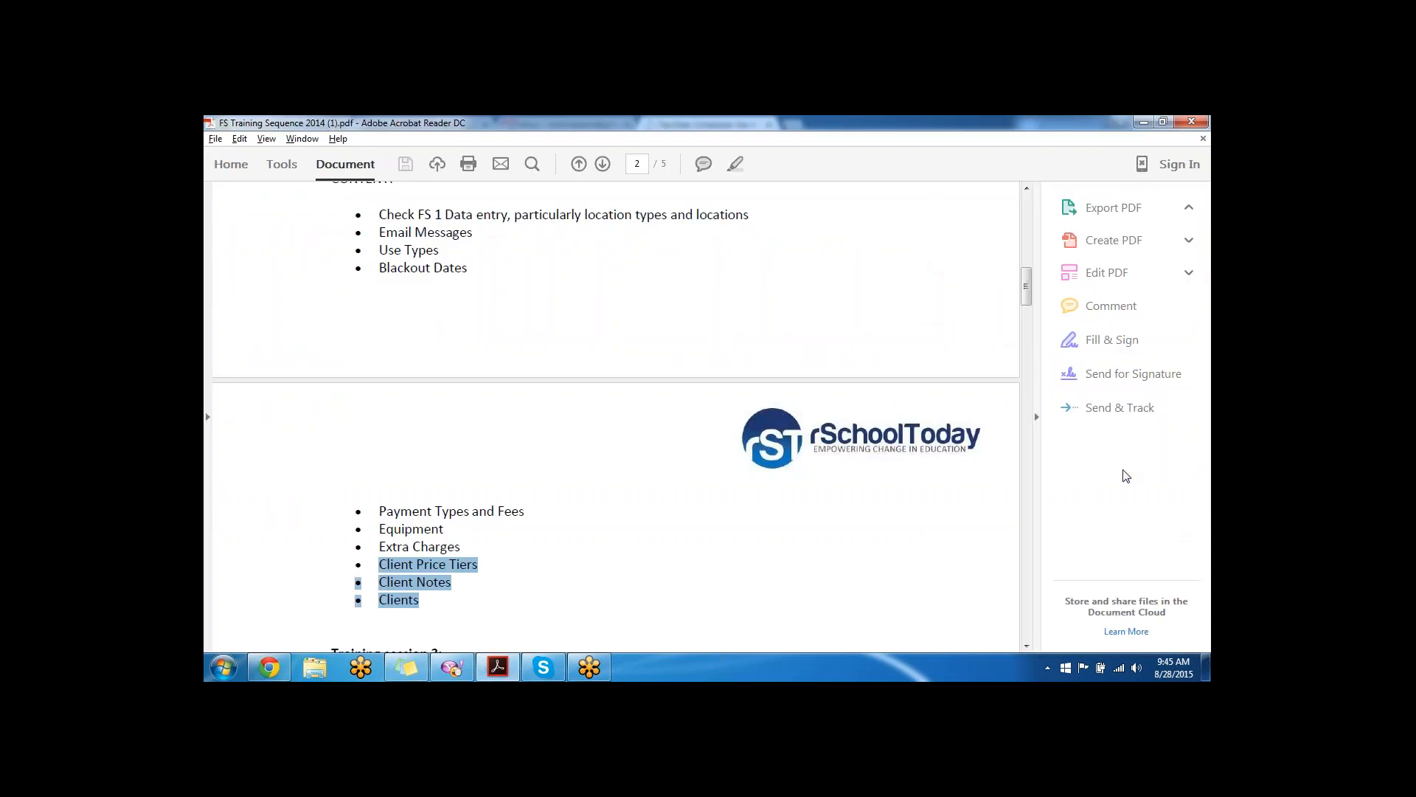
key(alt+Tab)
key(alt+Tab)
key(alt+Tab)
click(281, 268)
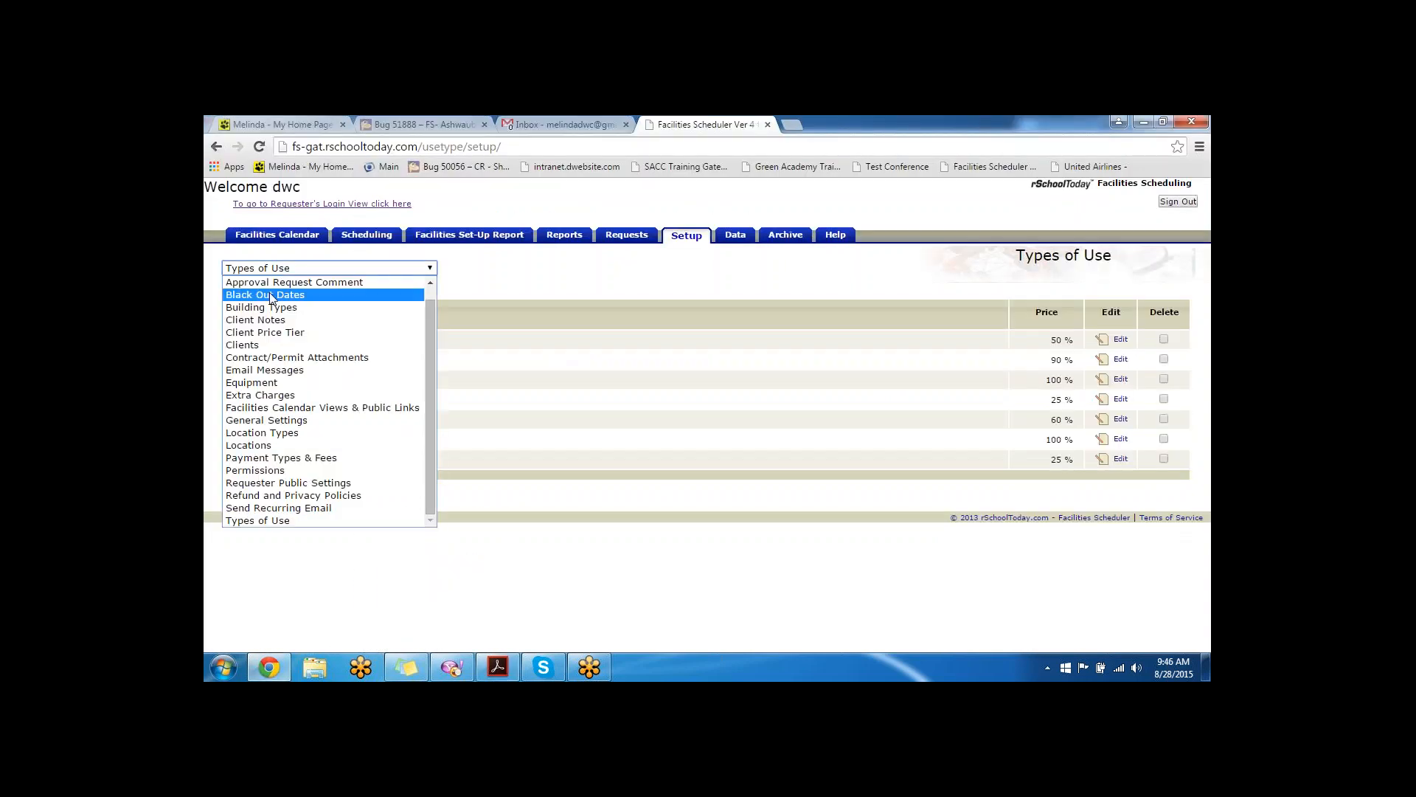
- Open Black Out Dates and review the add form's disallow and allow-but-prompt options, closing it unsaved
click(407, 294)
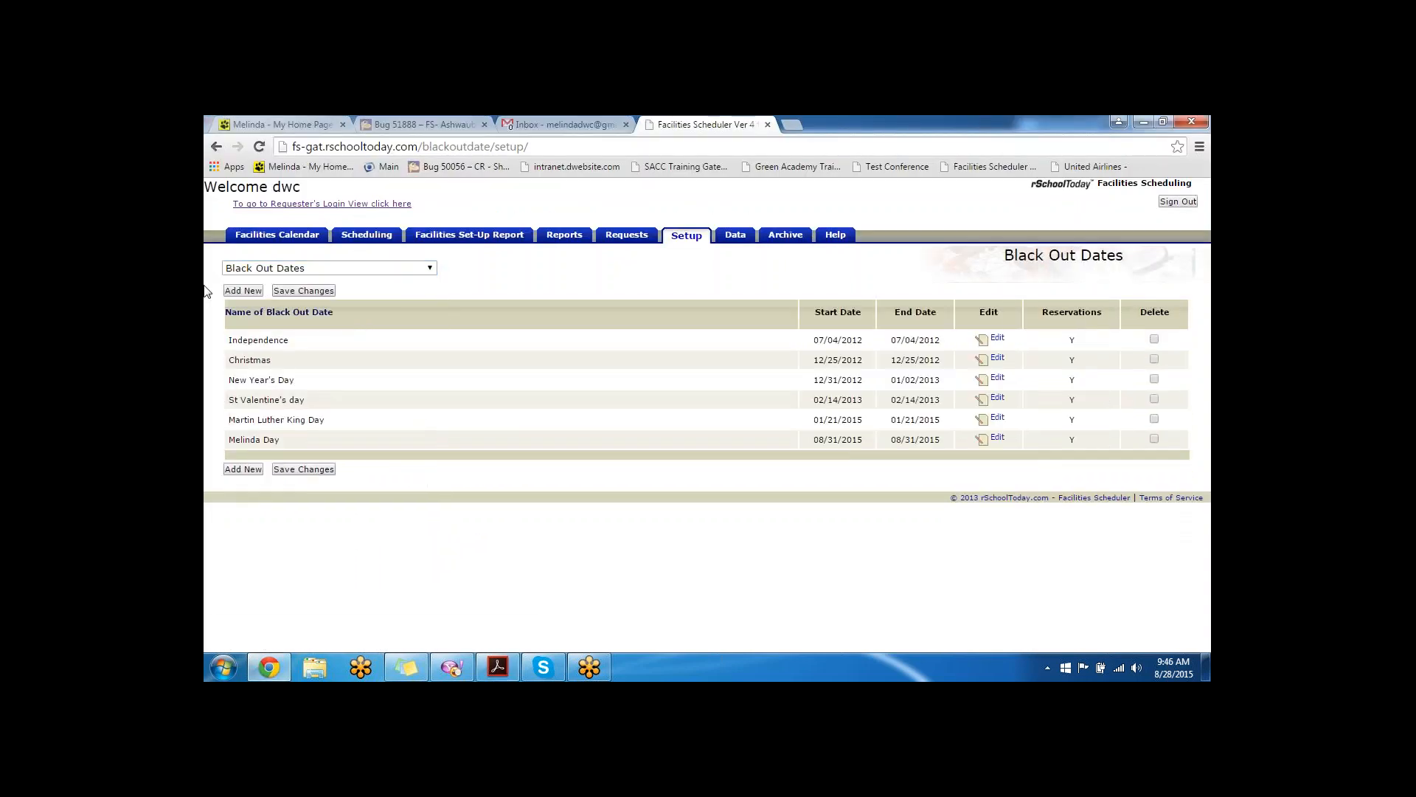
click(232, 290)
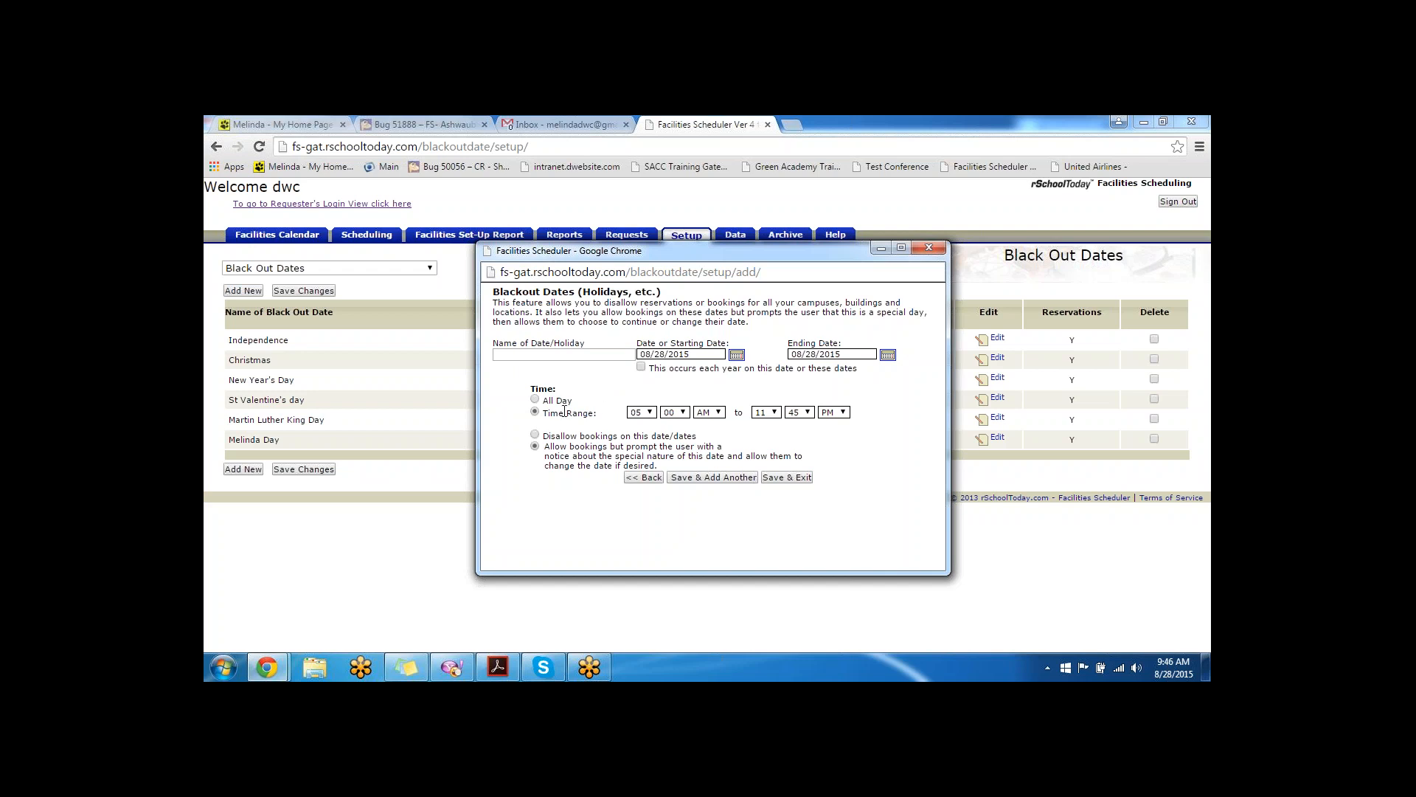
drag(695, 435, 545, 431)
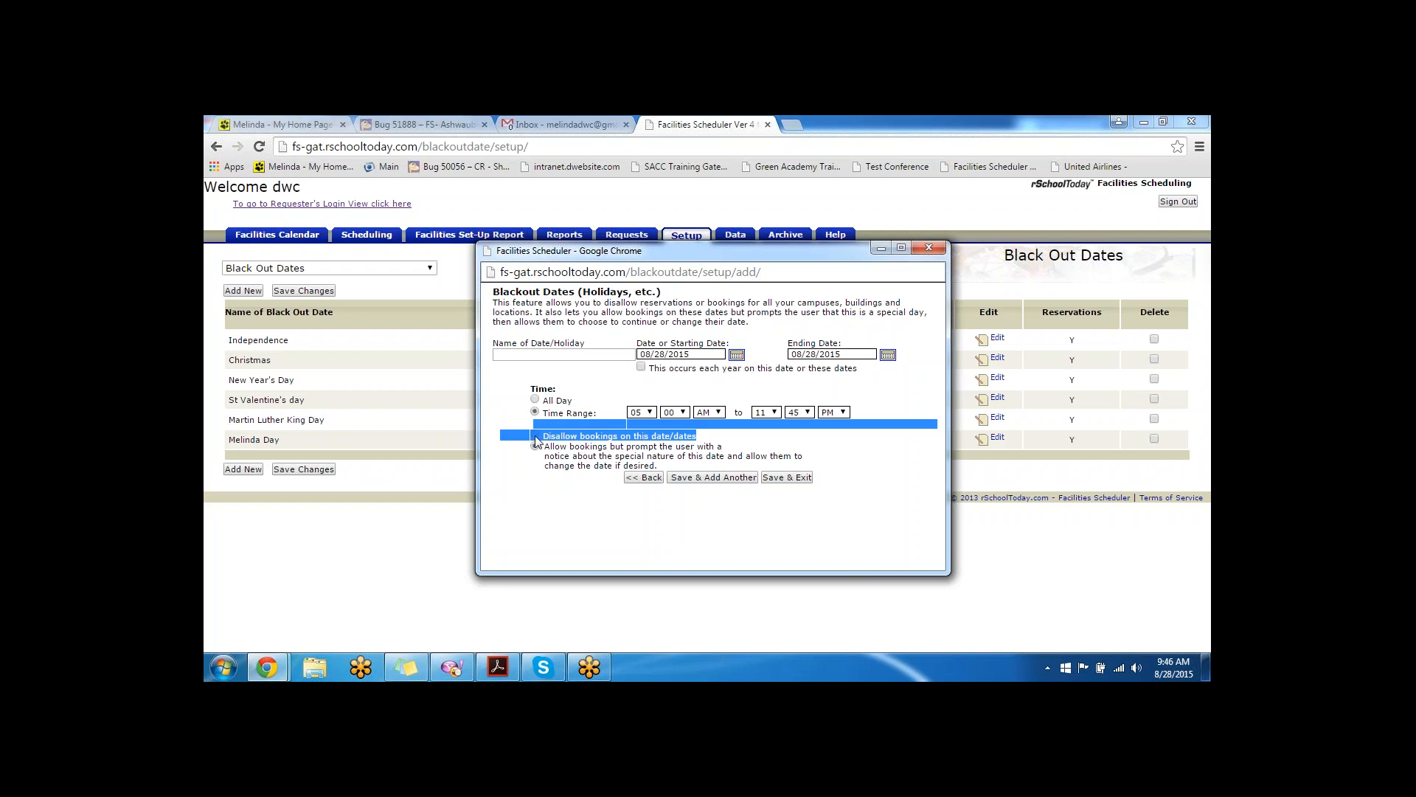
click(546, 470)
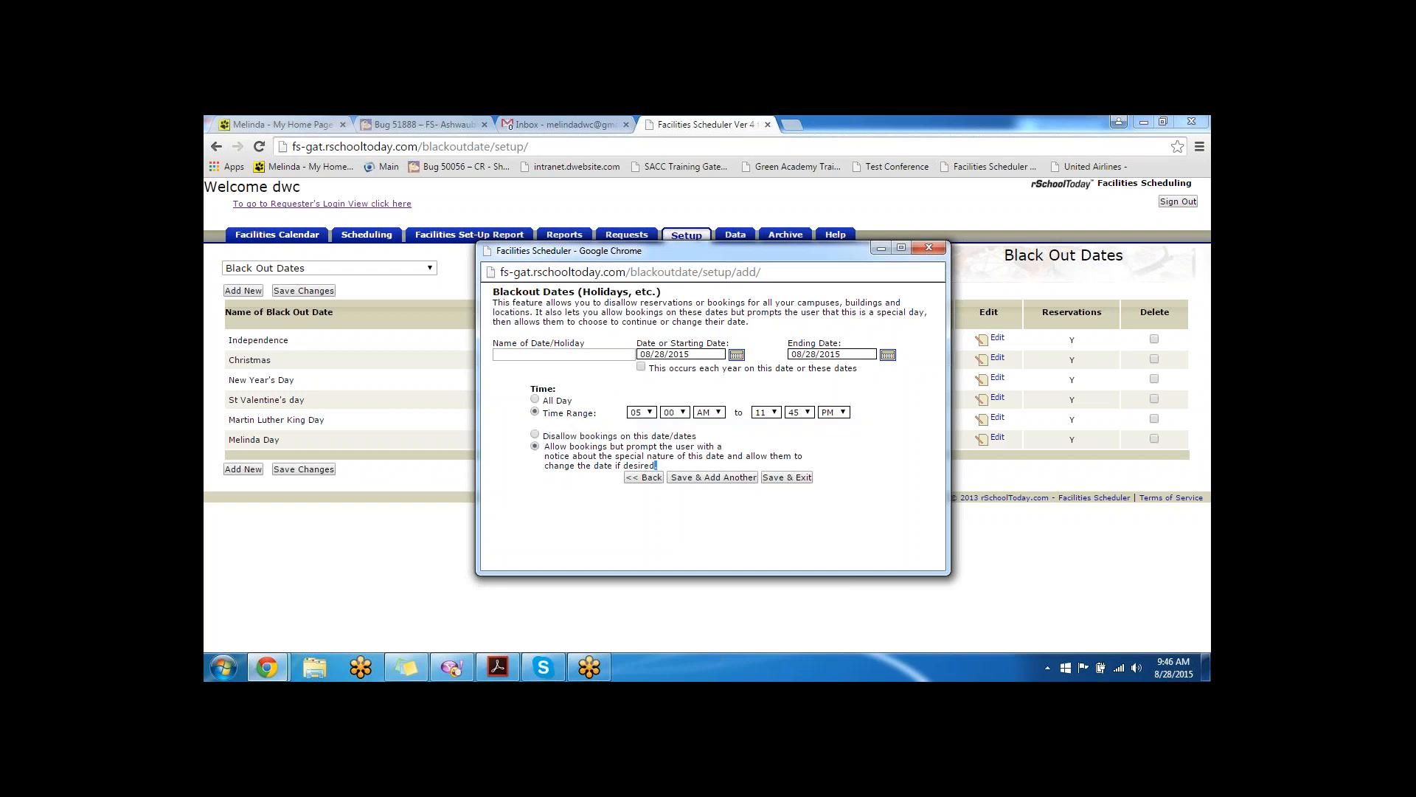
drag(656, 465, 546, 446)
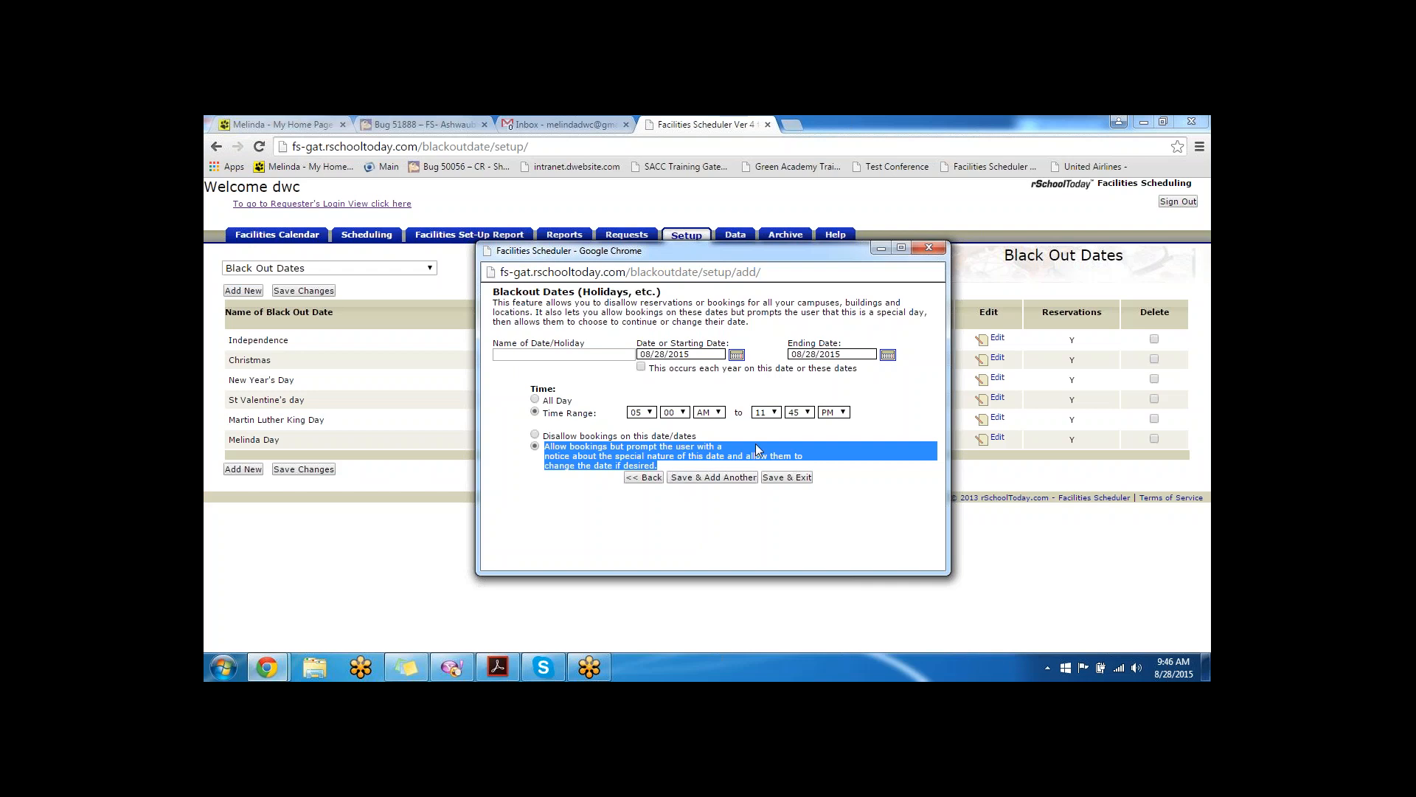
click(929, 247)
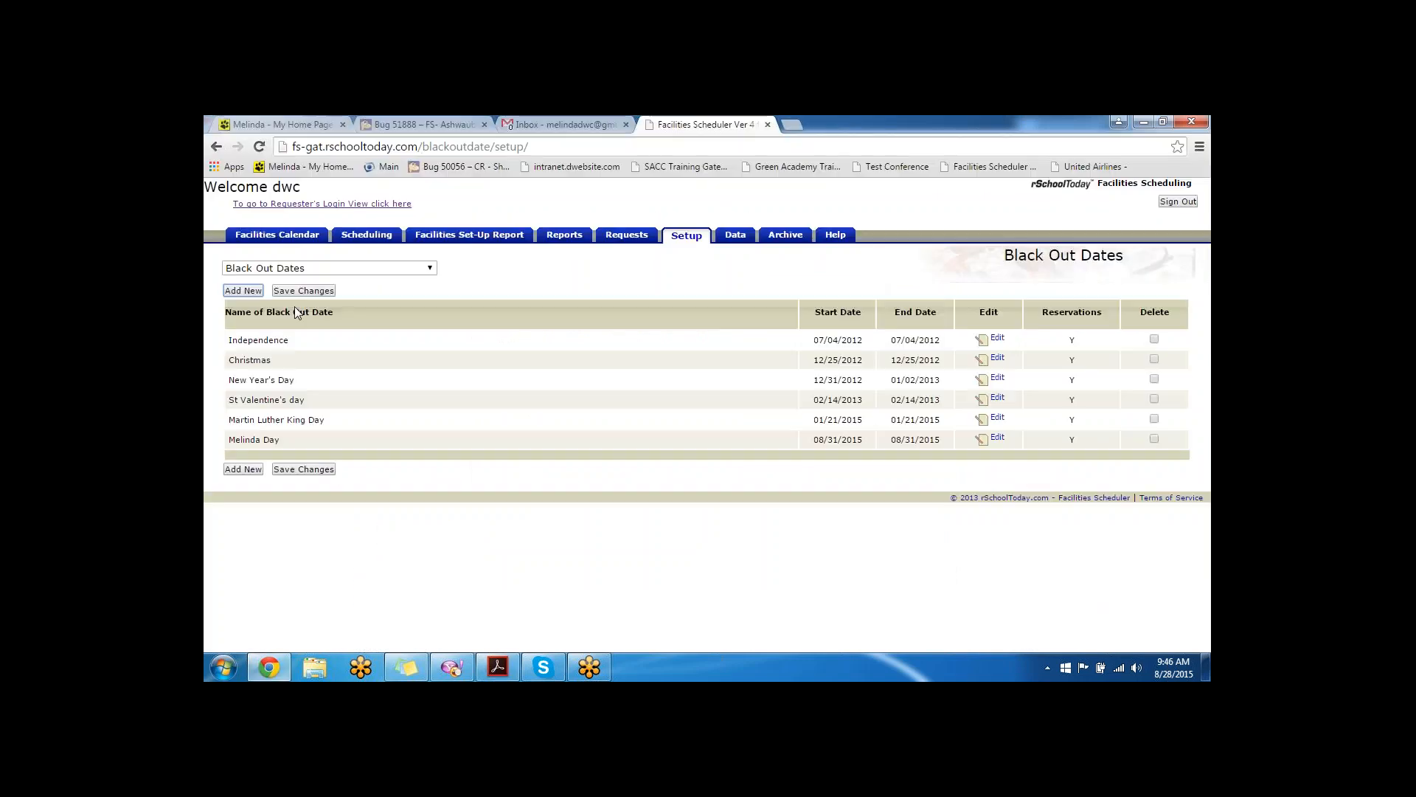
click(295, 267)
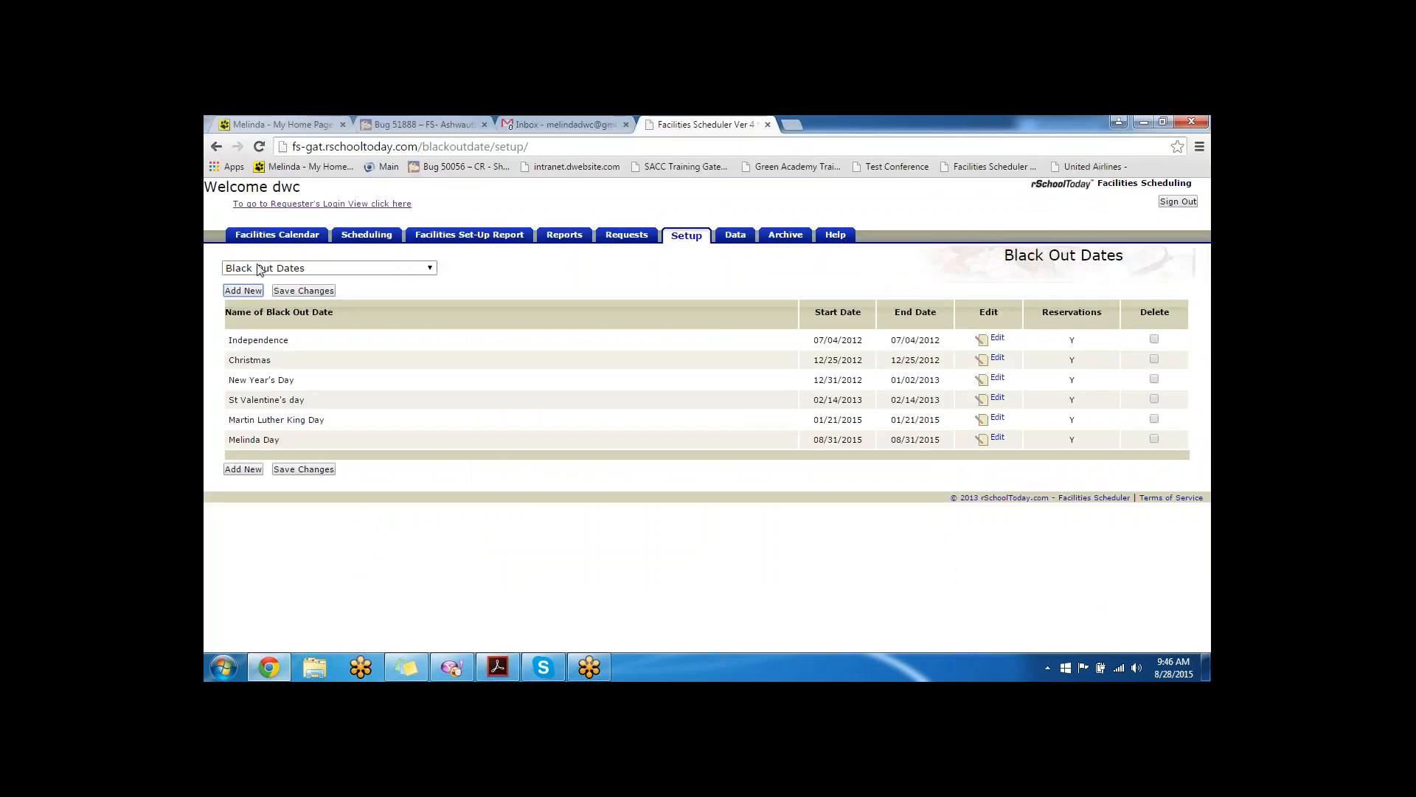
- On Payment Types & Fees, enable Transfer and Credit Card as admin payment types and save
click(305, 471)
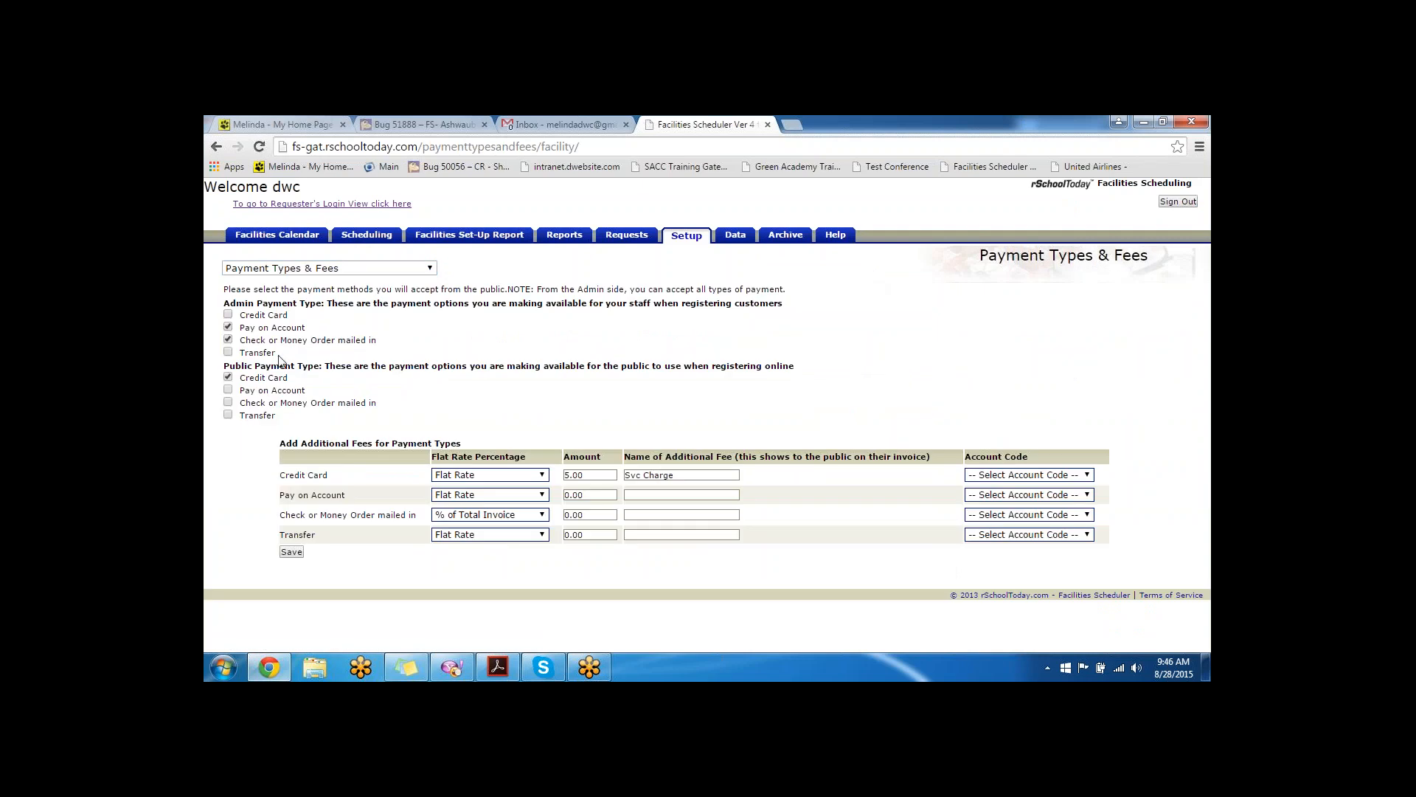
click(228, 352)
click(227, 314)
drag(288, 378, 243, 379)
click(291, 552)
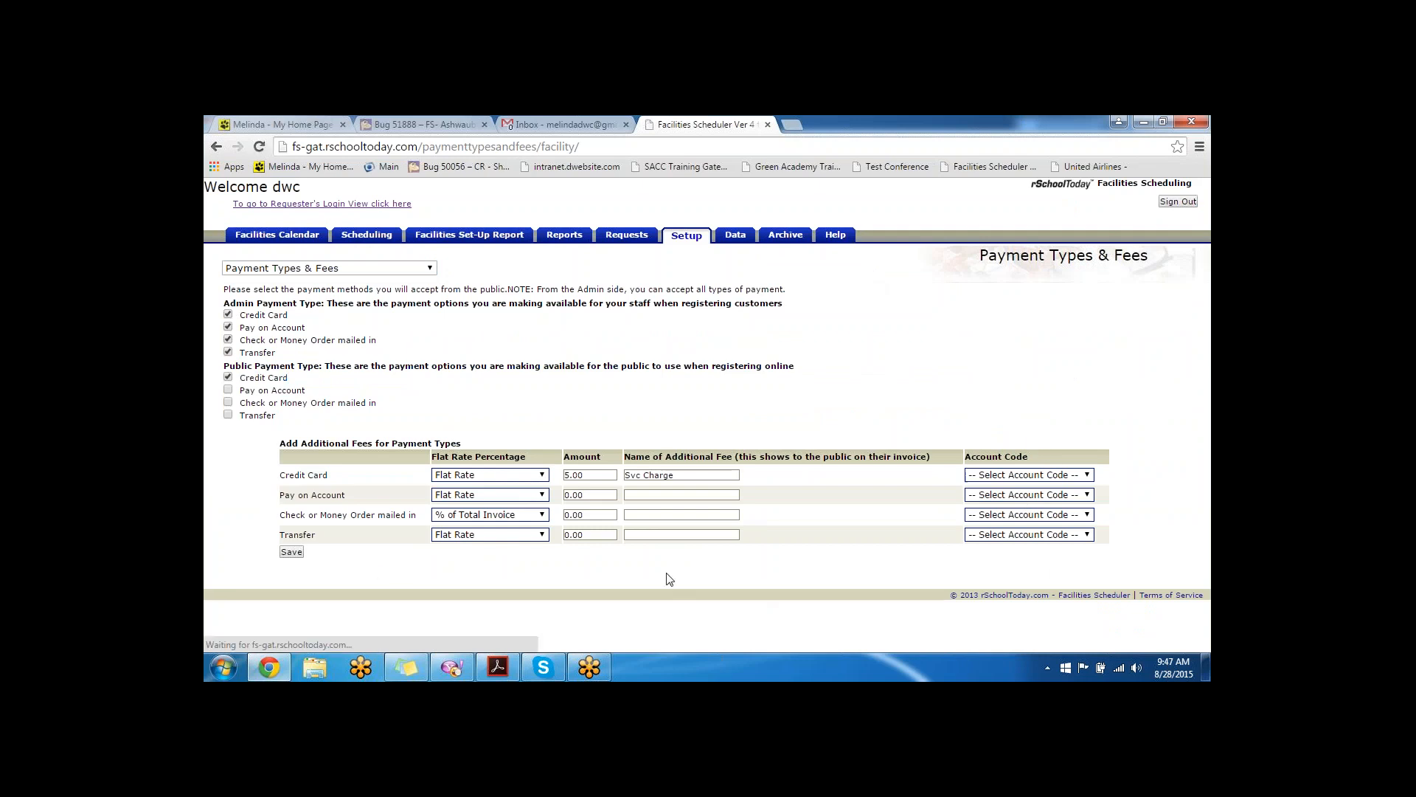
key(alt+Tab)
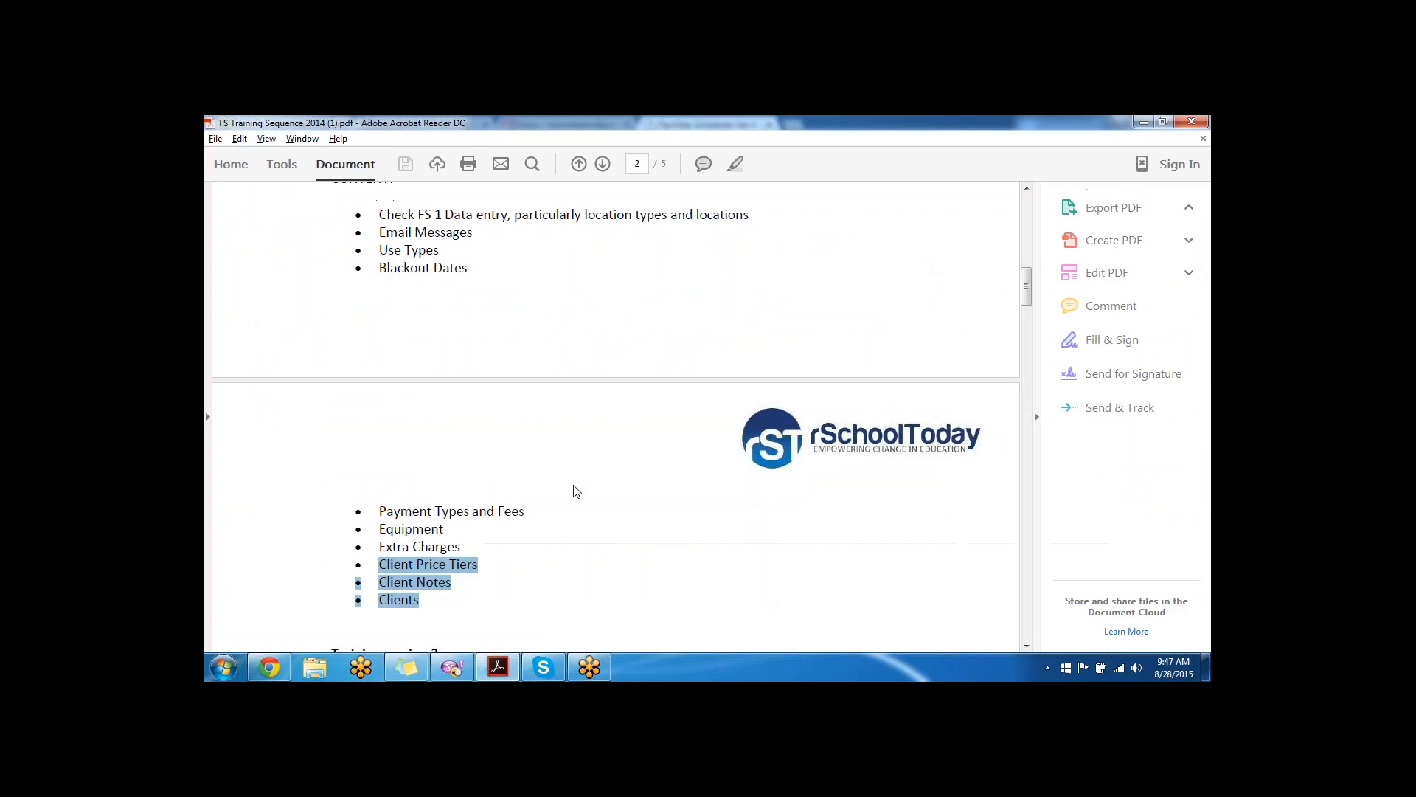
key(alt+Tab)
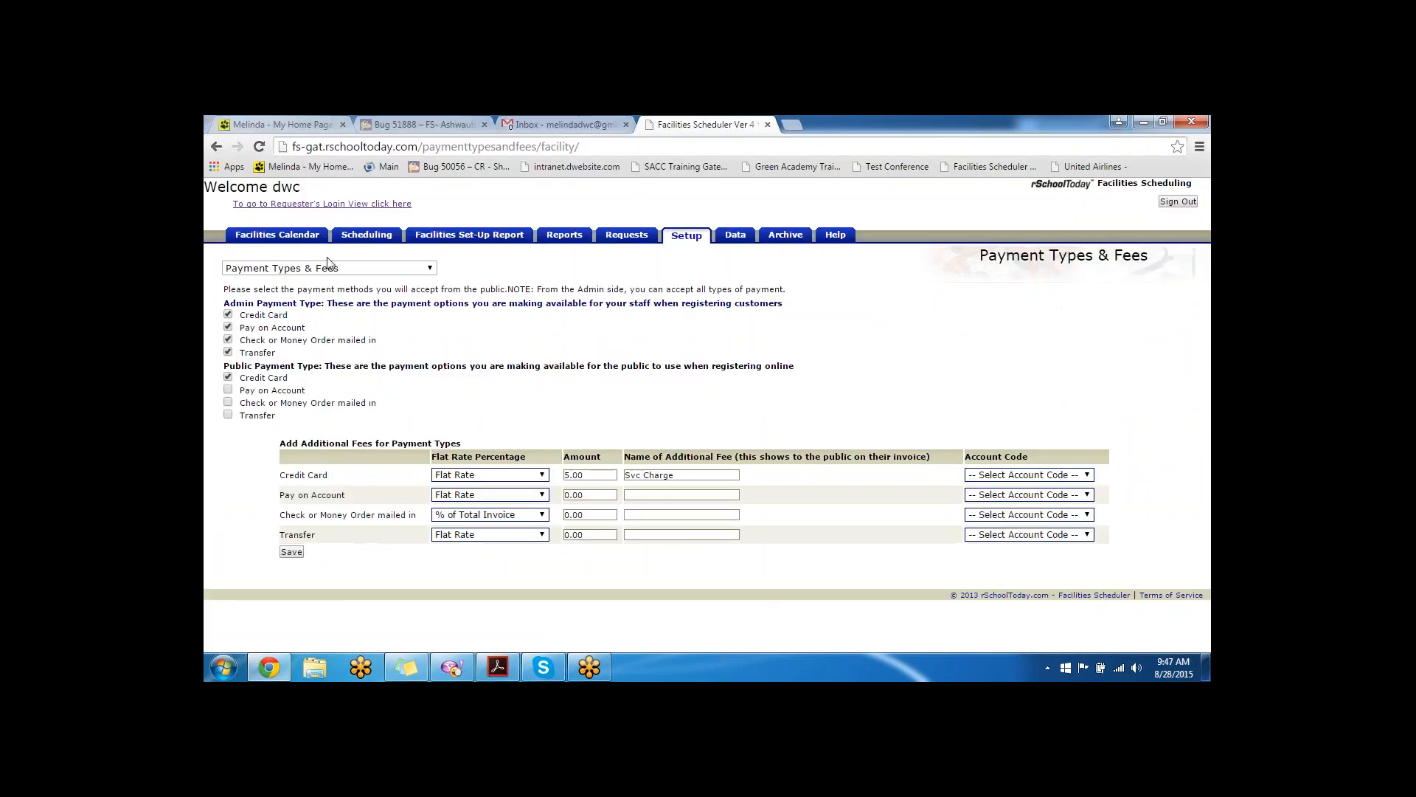
click(328, 268)
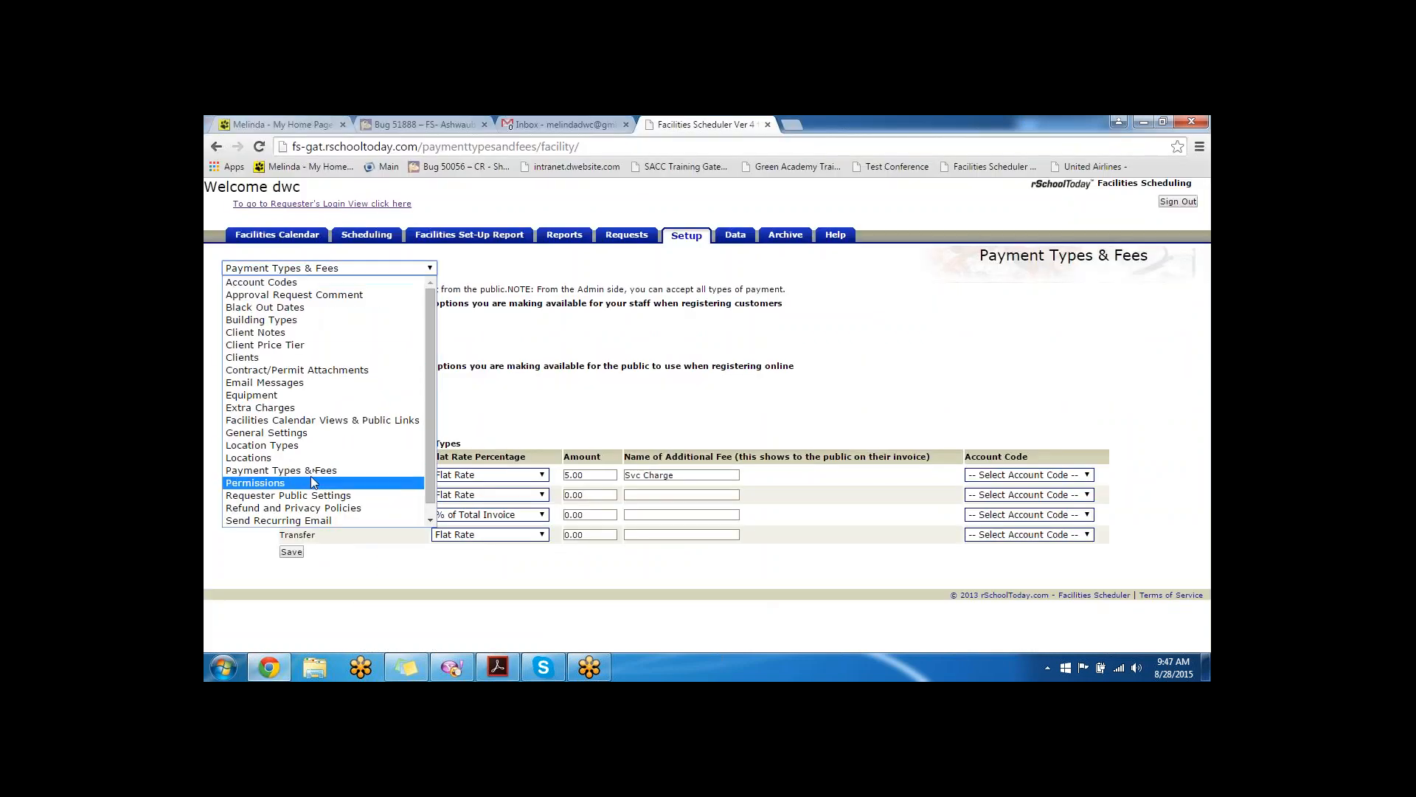
- On the Equipment page, start a new equipment category named 'computer lab equip'
click(307, 397)
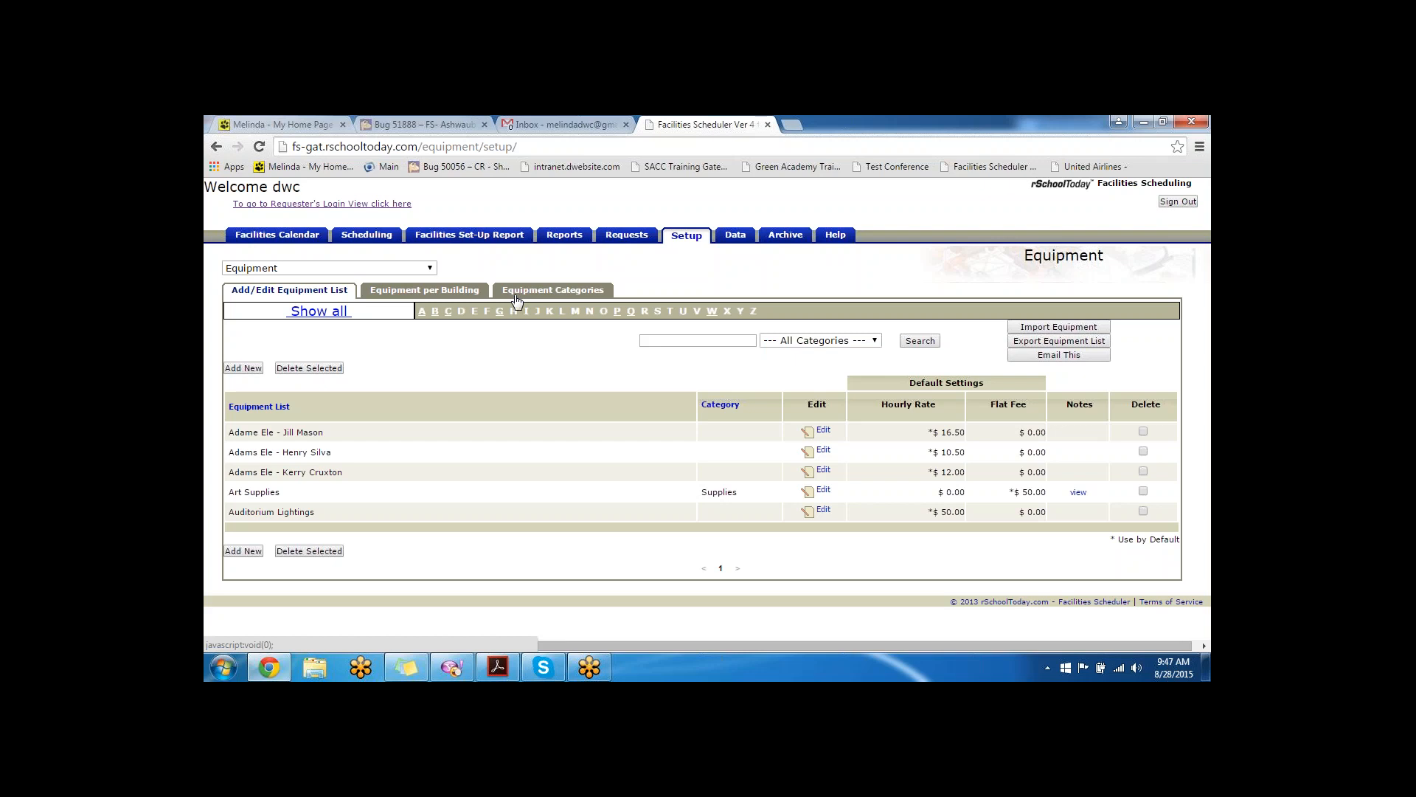
click(575, 296)
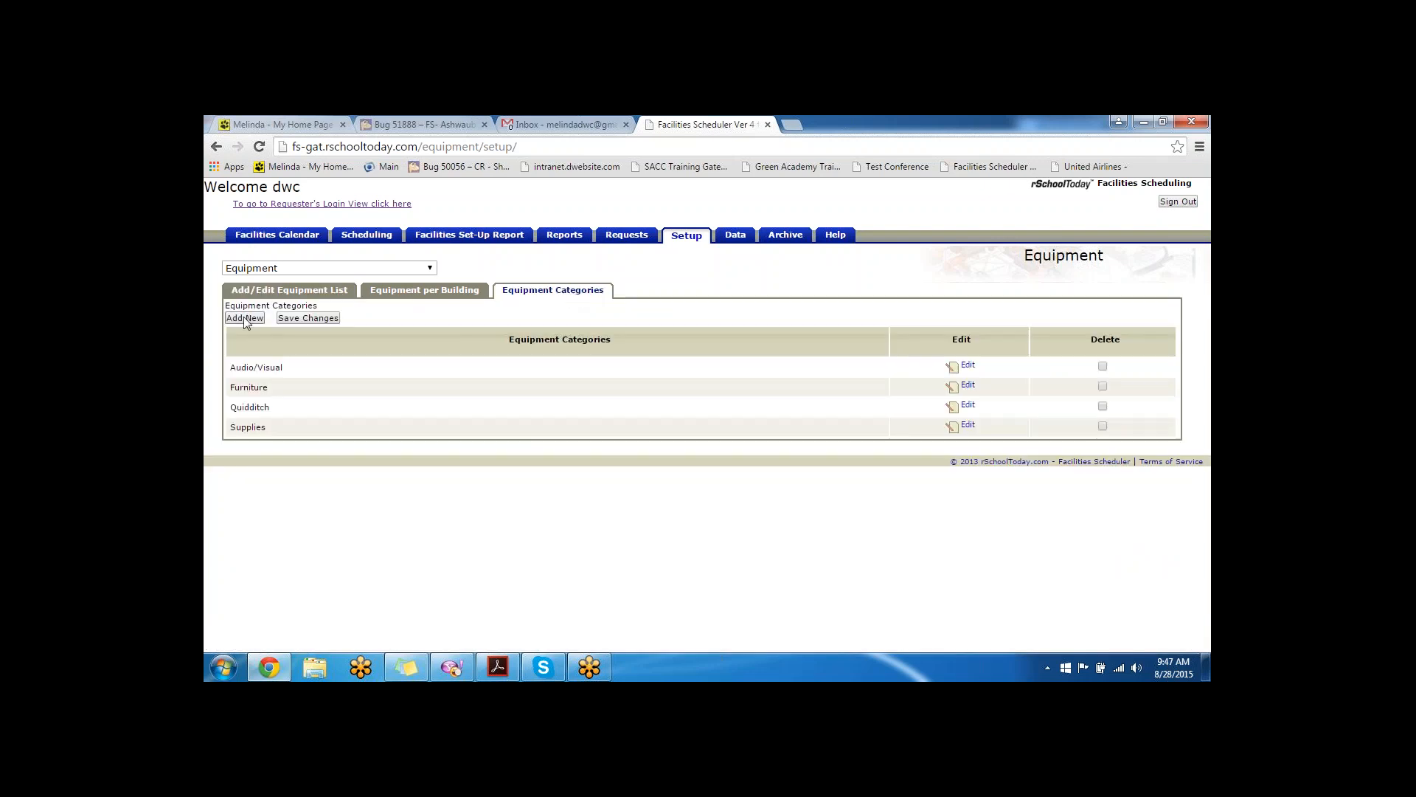
click(308, 323)
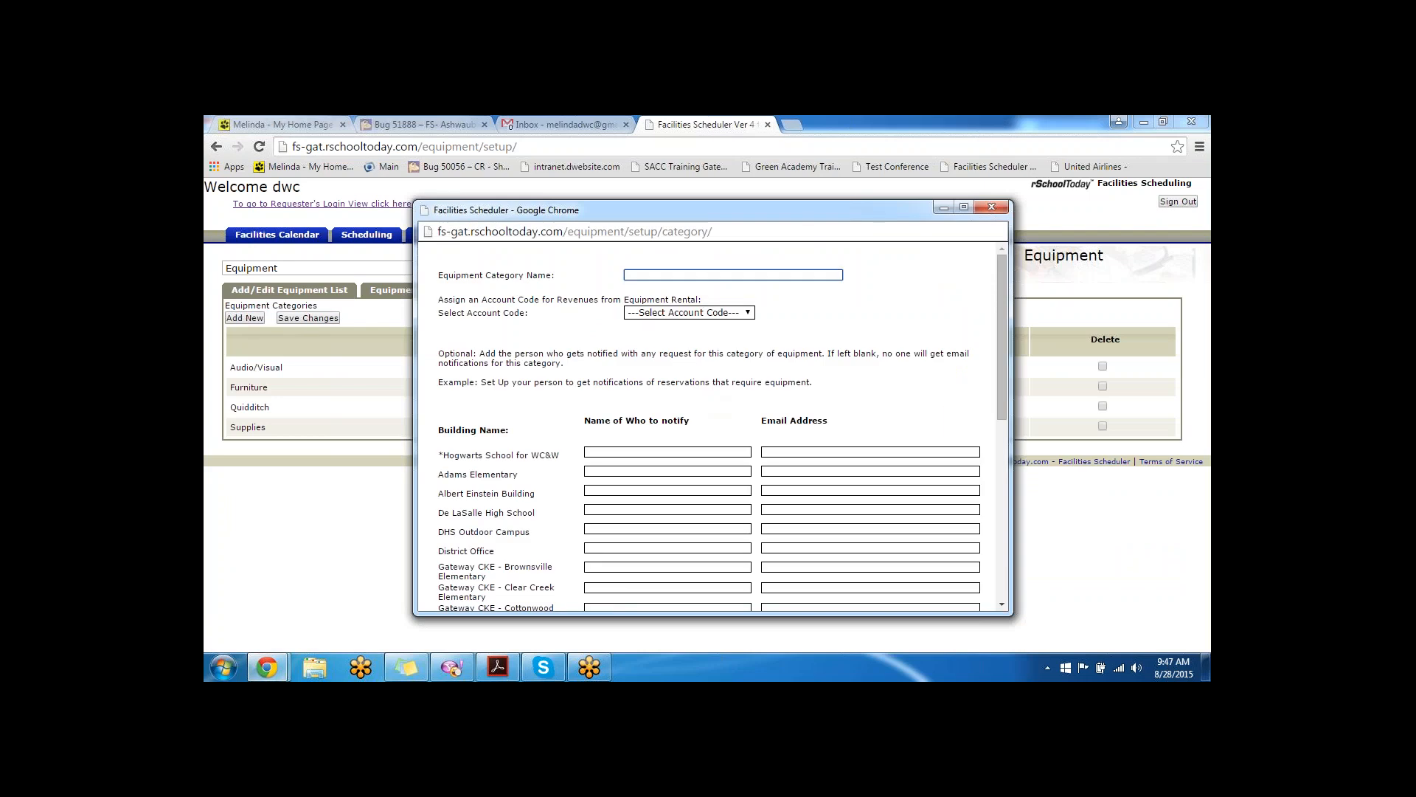
text(co)
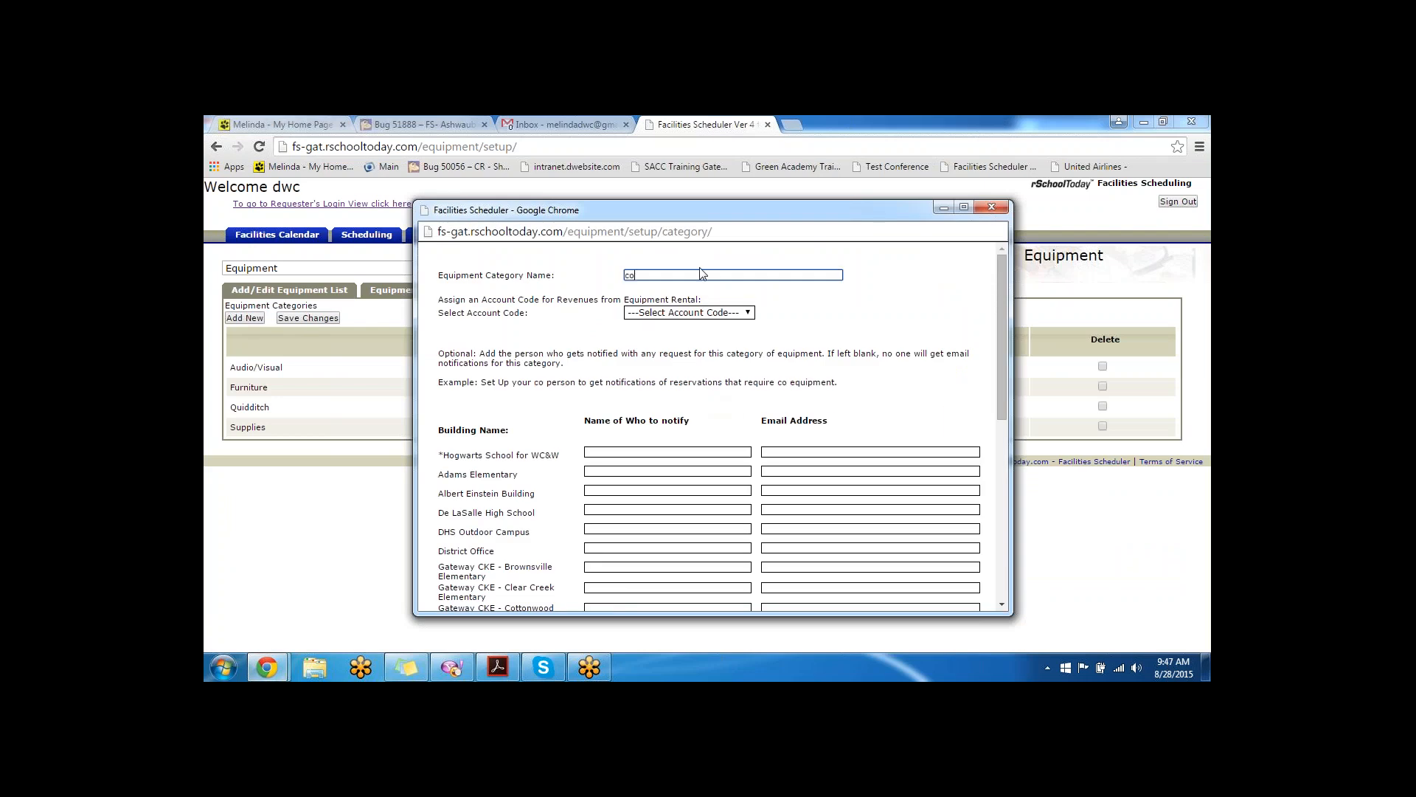
text(mputer lab )
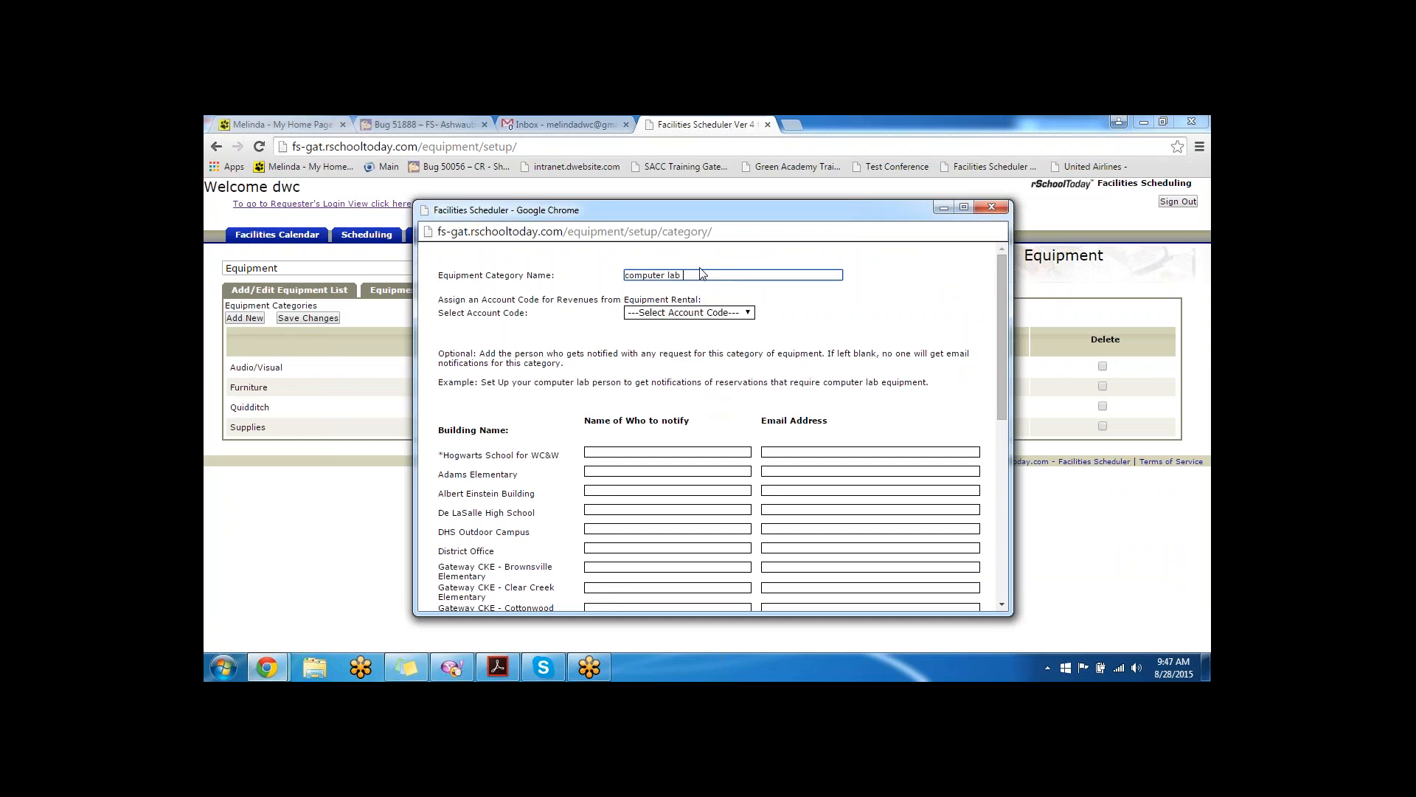
text(e)
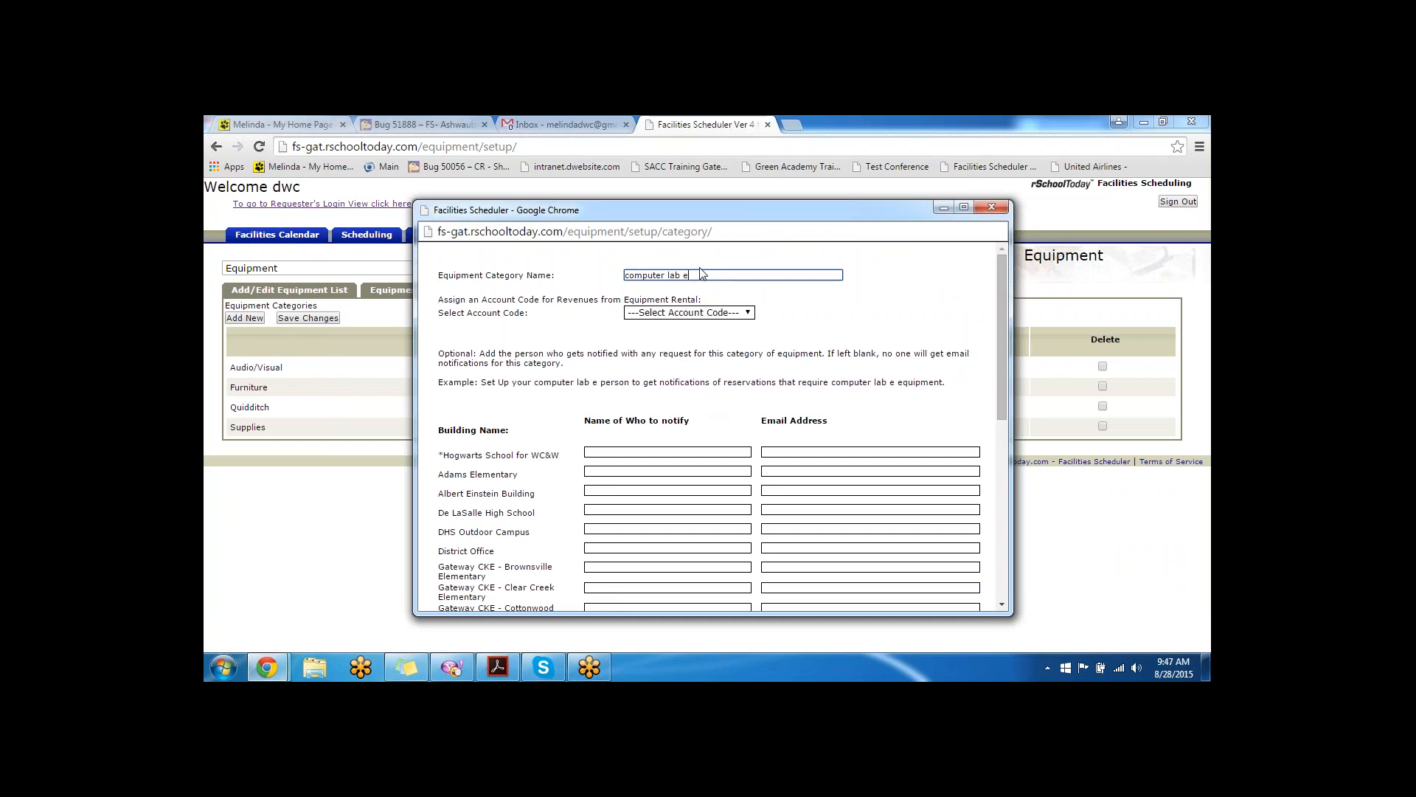
text(quip)
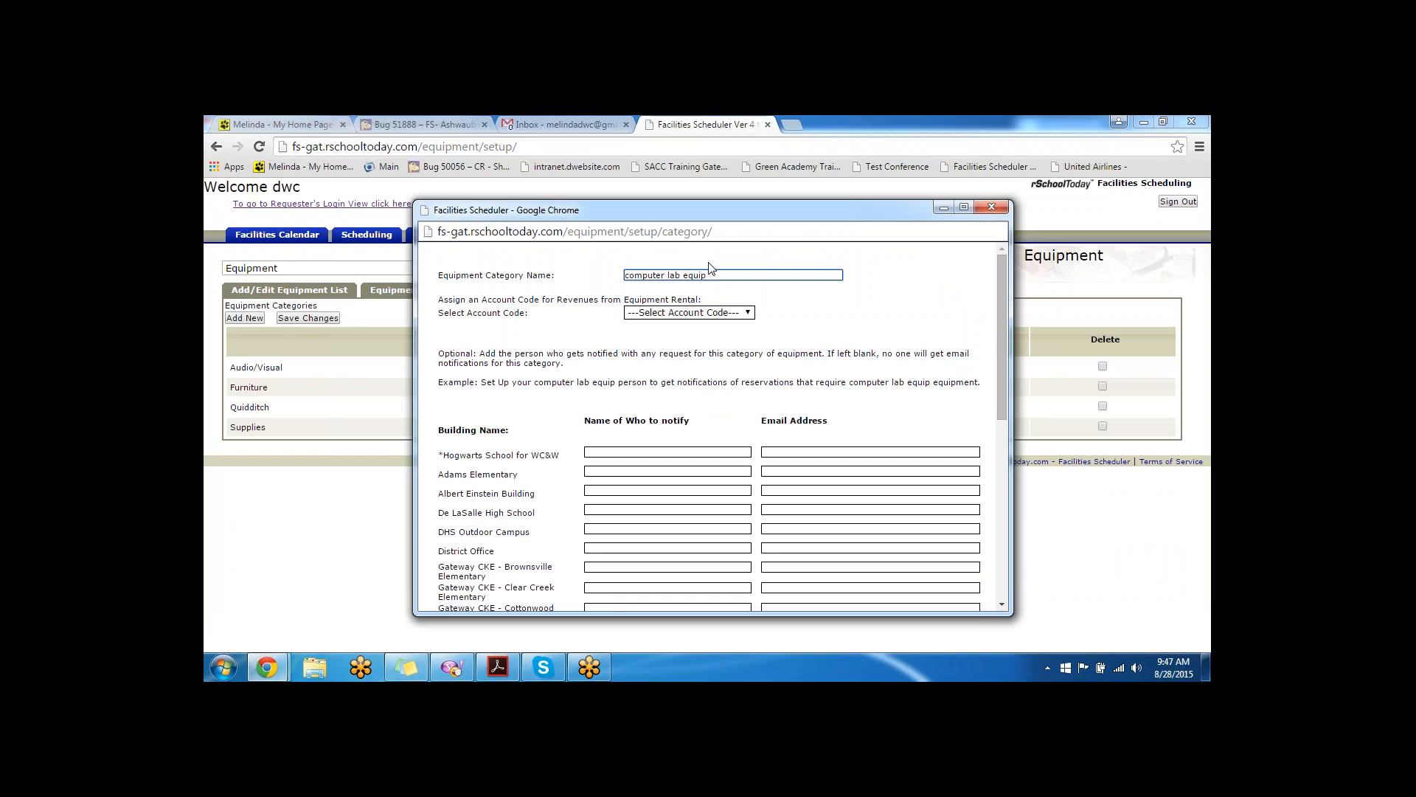
scroll(701, 340, down, 1)
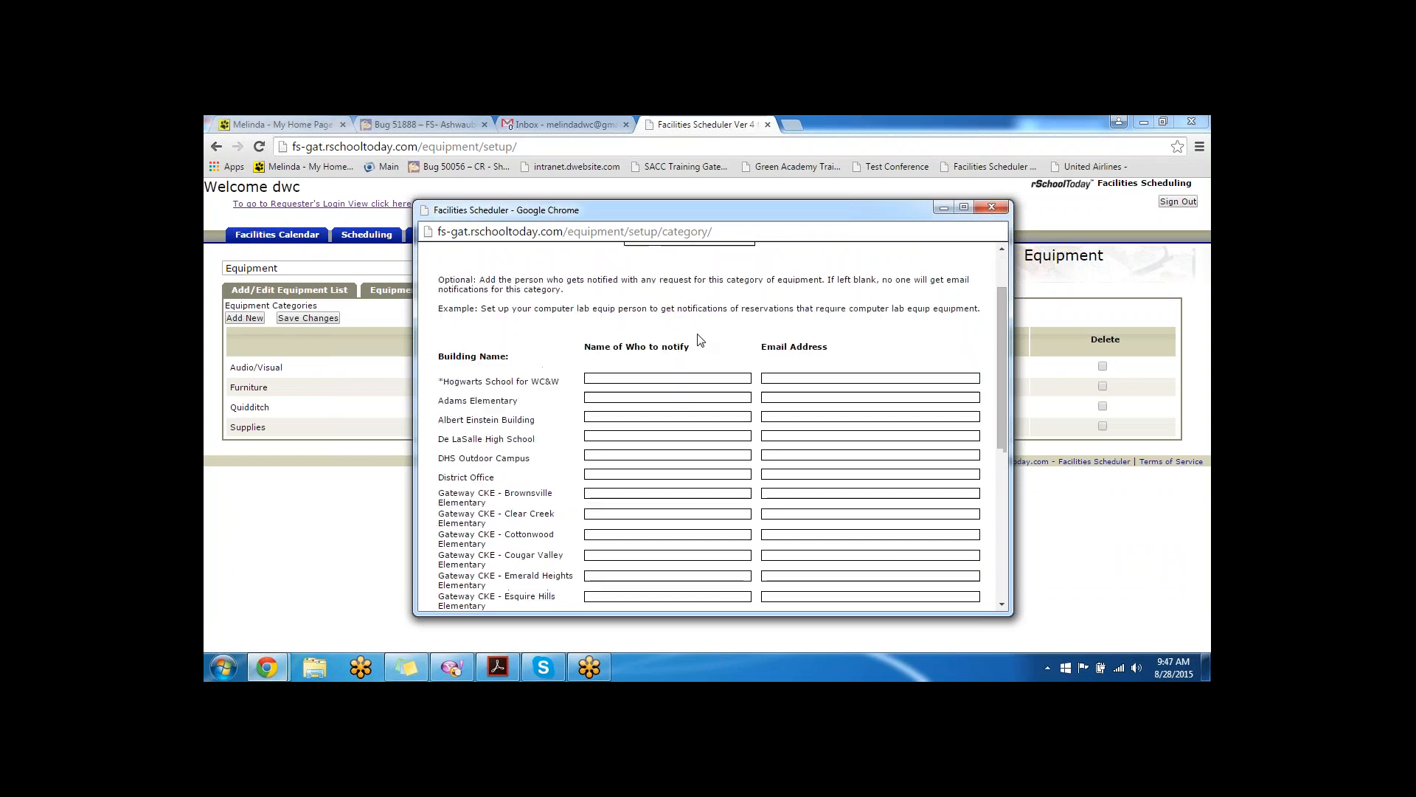
scroll(507, 279, down, 5)
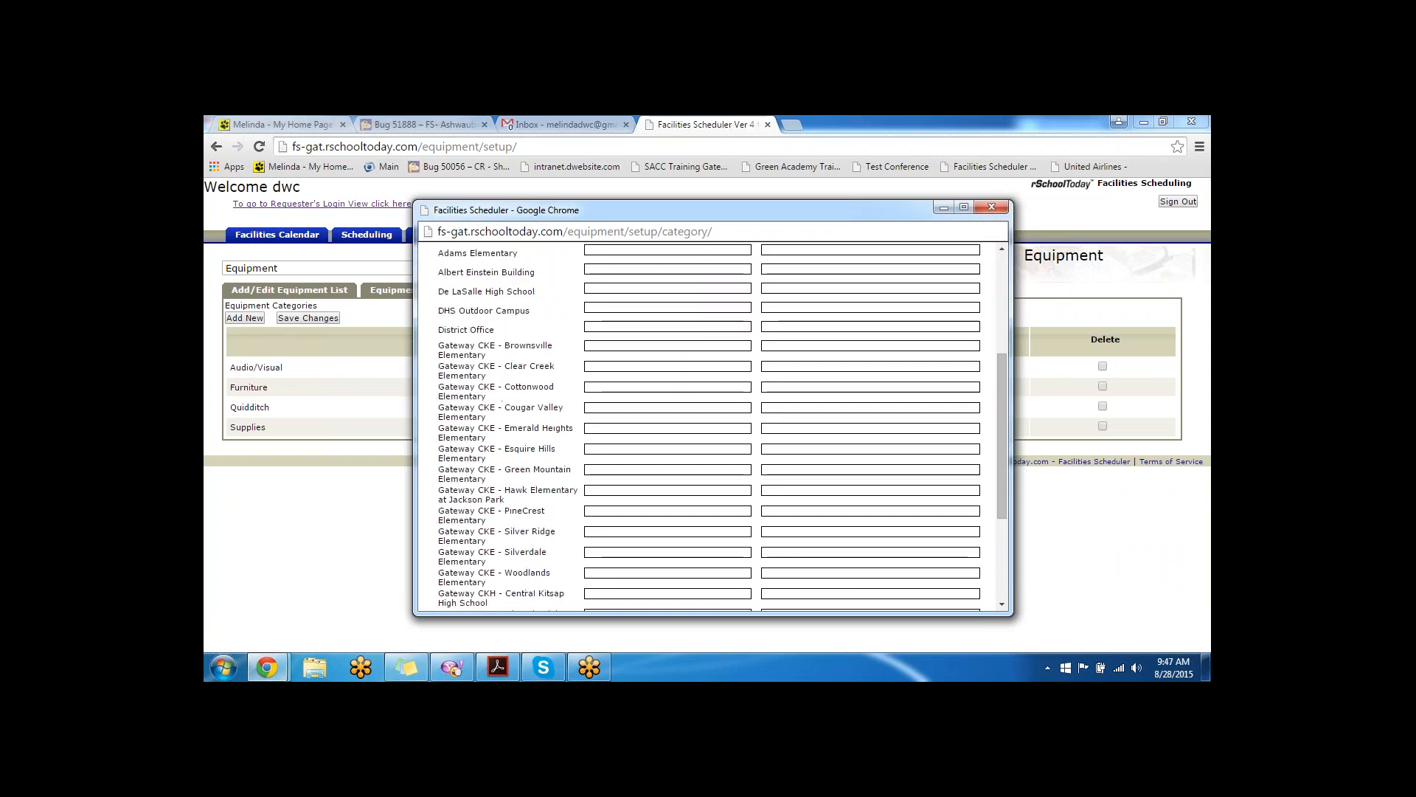
scroll(515, 565, up, 6)
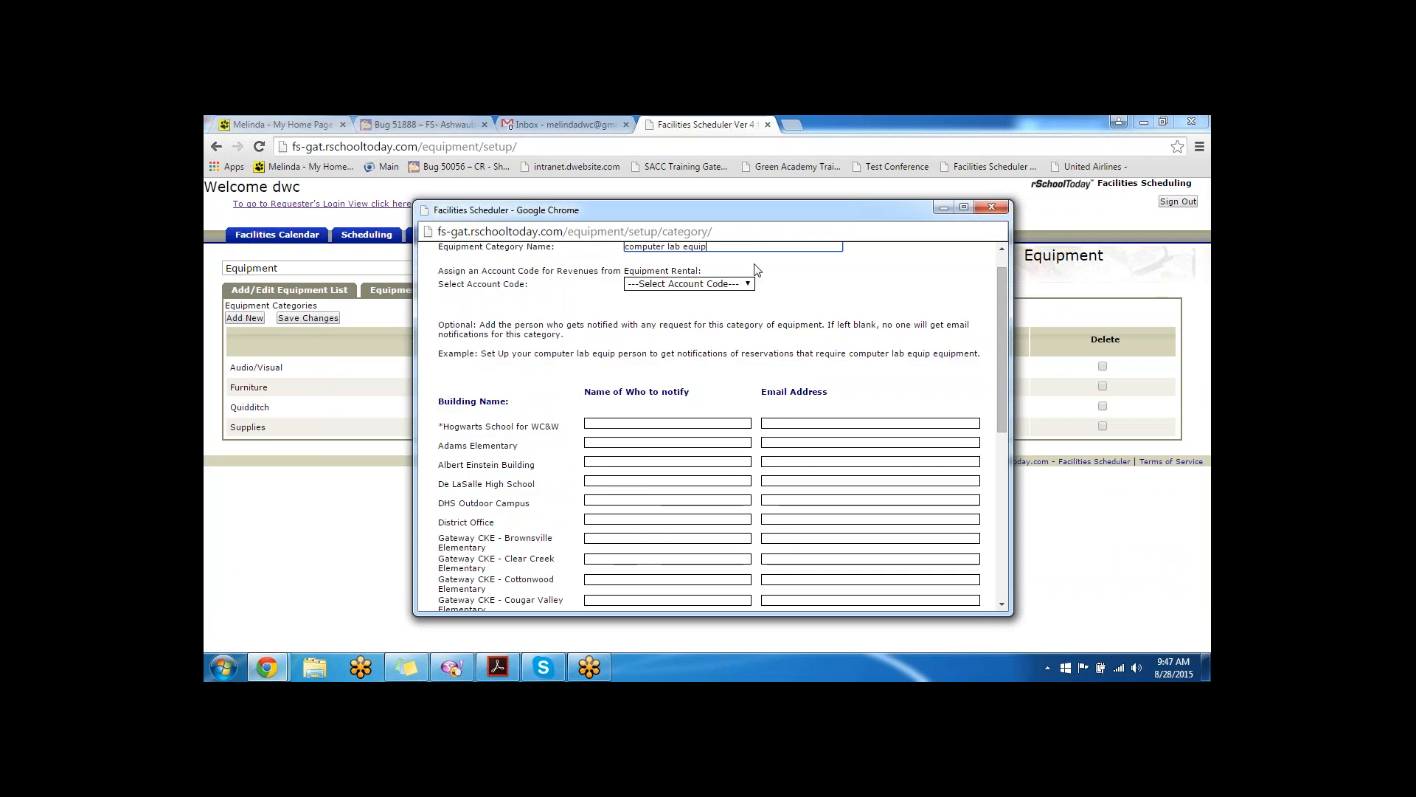
- Enter the Hogwarts contact's name and e-mail address, then Save & Exit the category
click(603, 425)
text(melinda)
key(Tab)
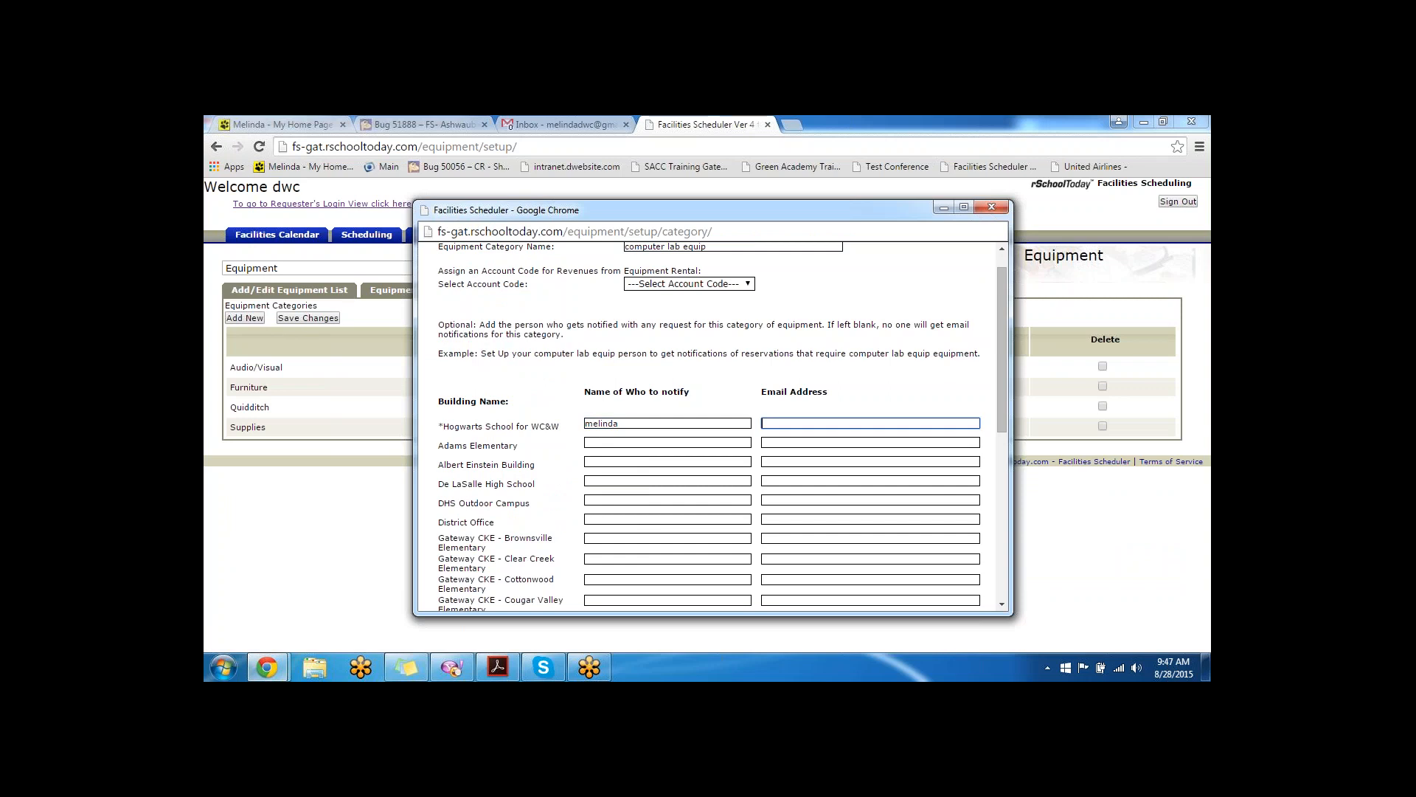
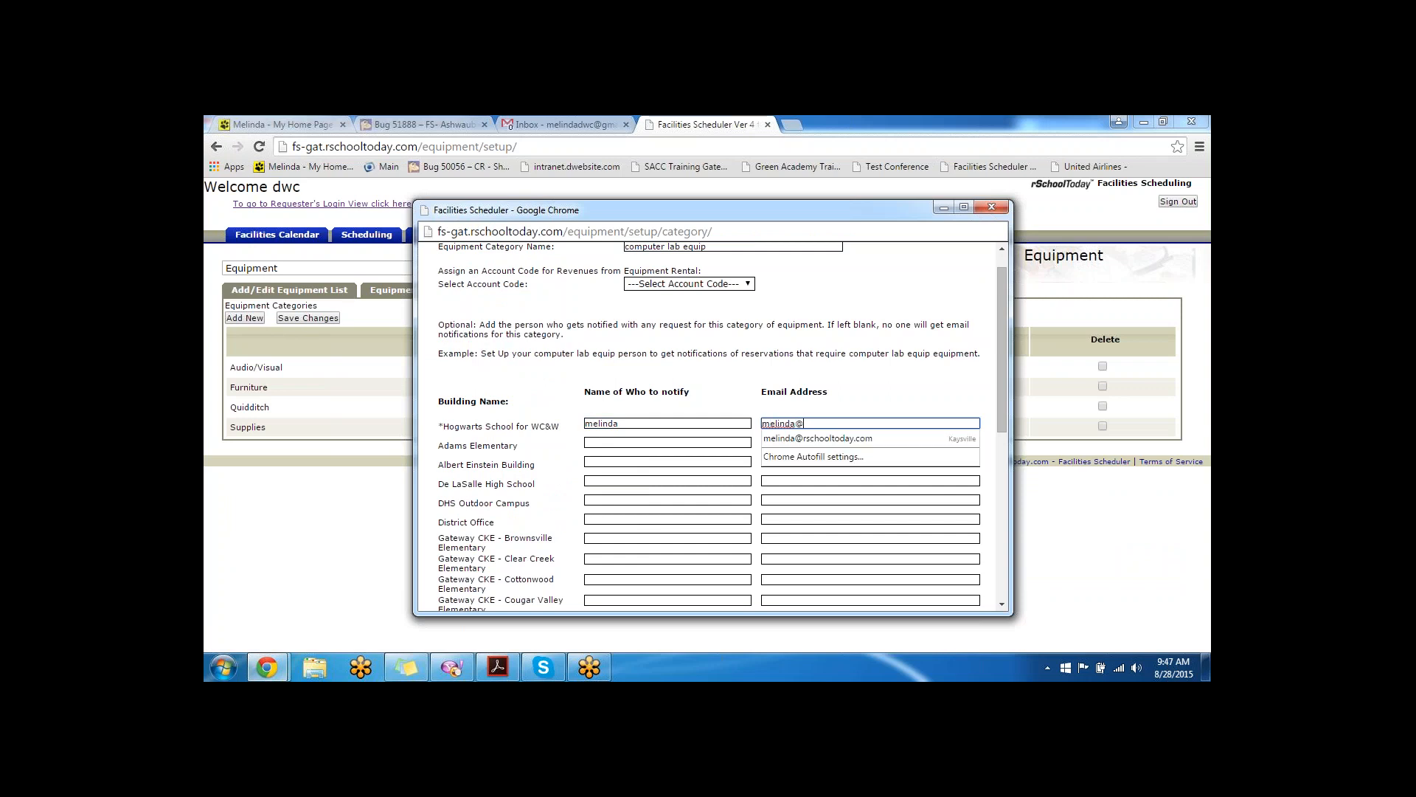
key(Down)
key(Tab)
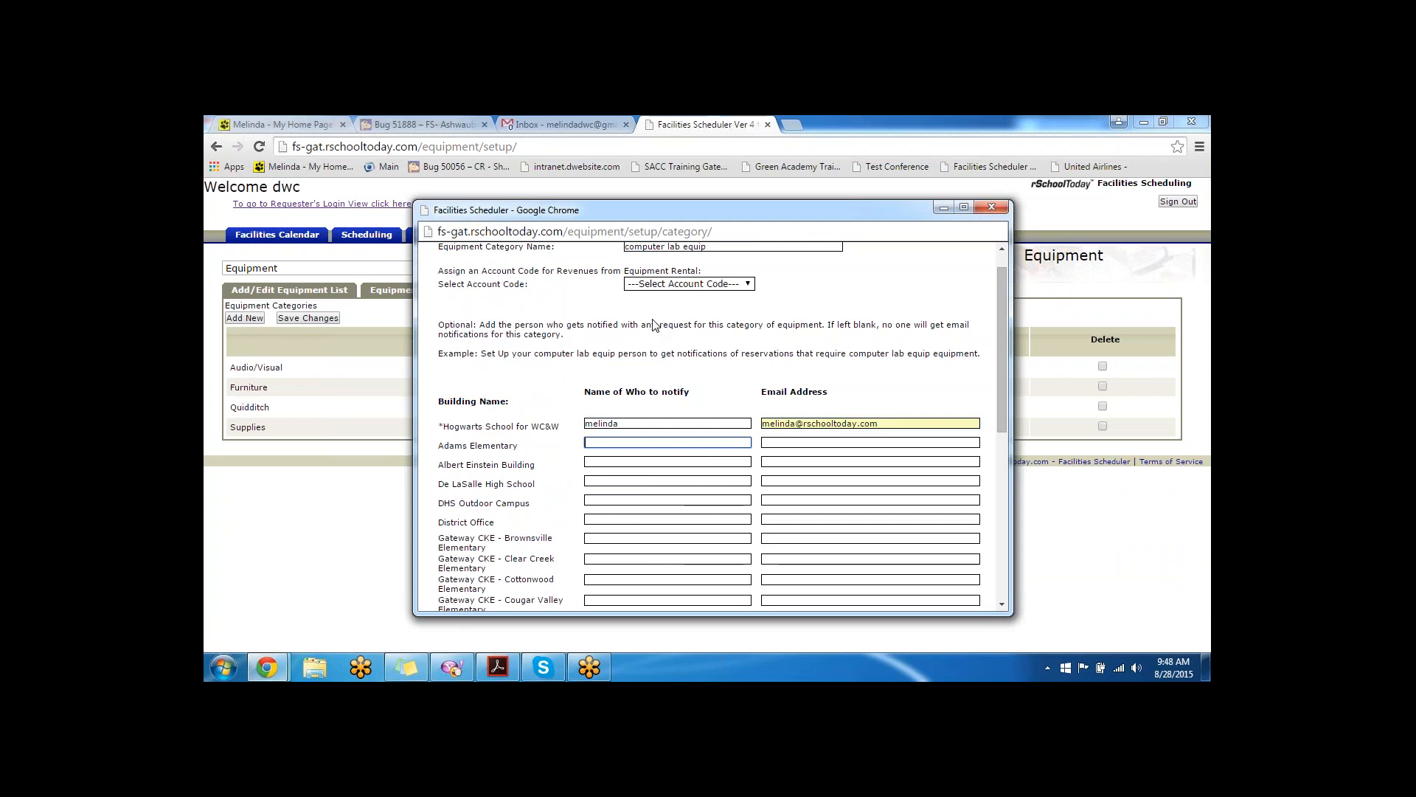
scroll(633, 445, down, 6)
scroll(633, 445, up, 8)
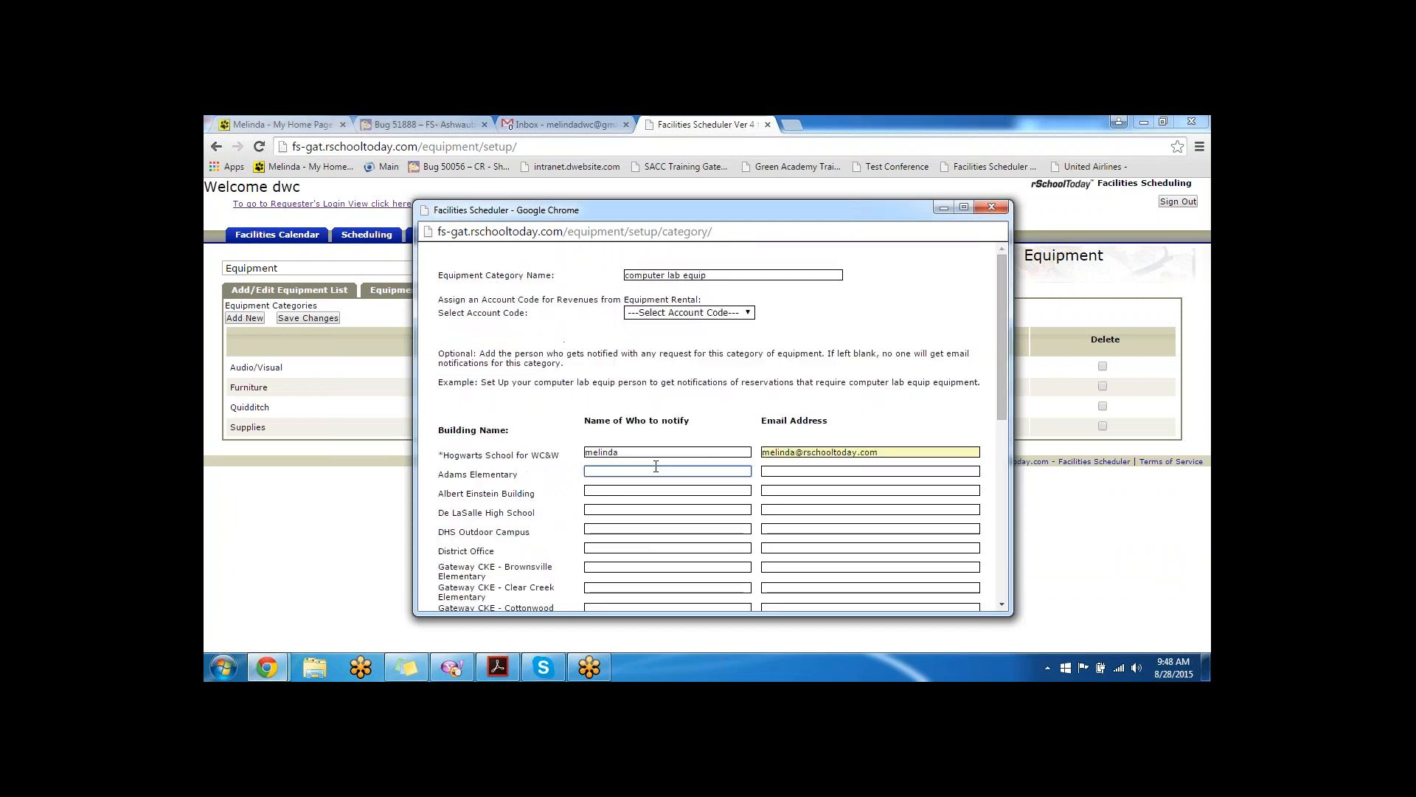
scroll(640, 516, down, 6)
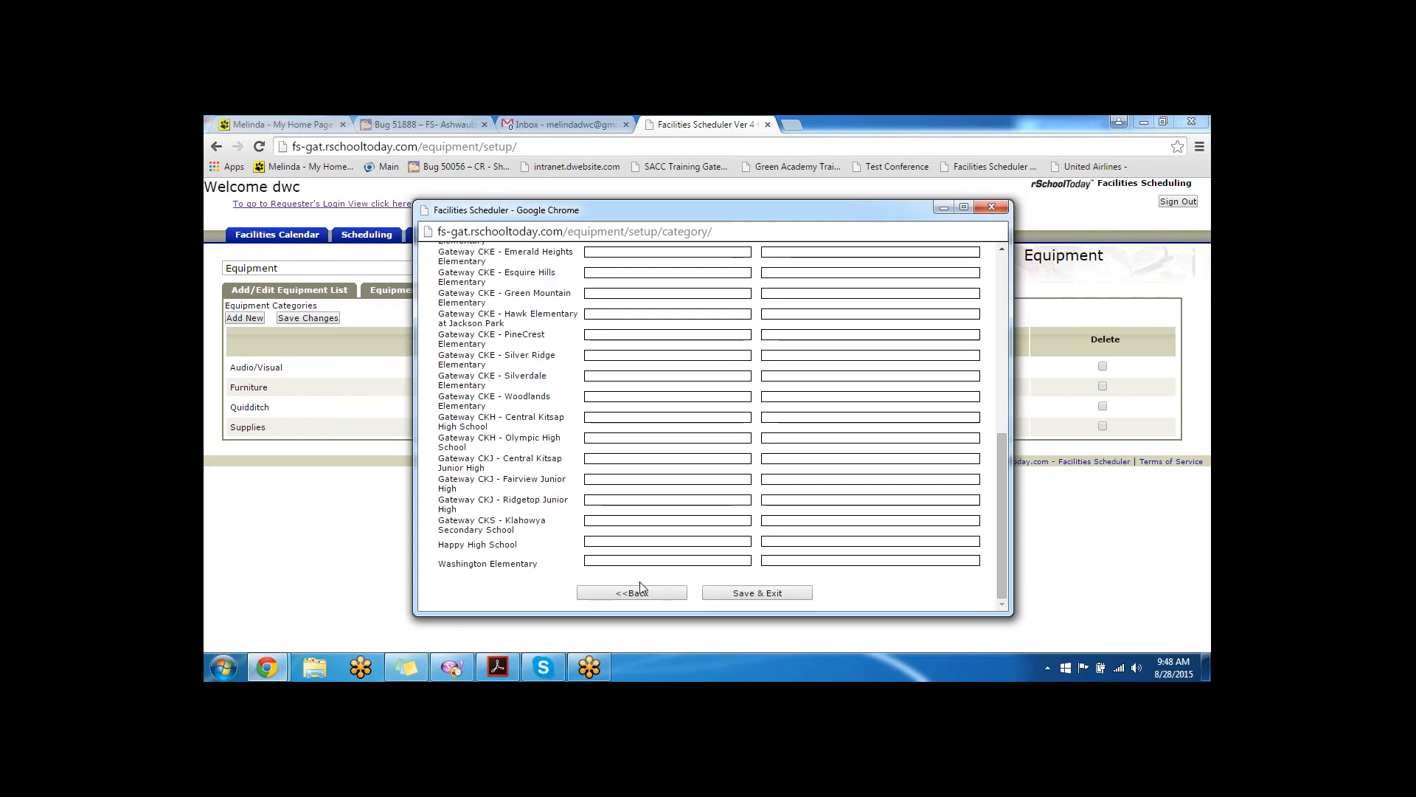
click(755, 595)
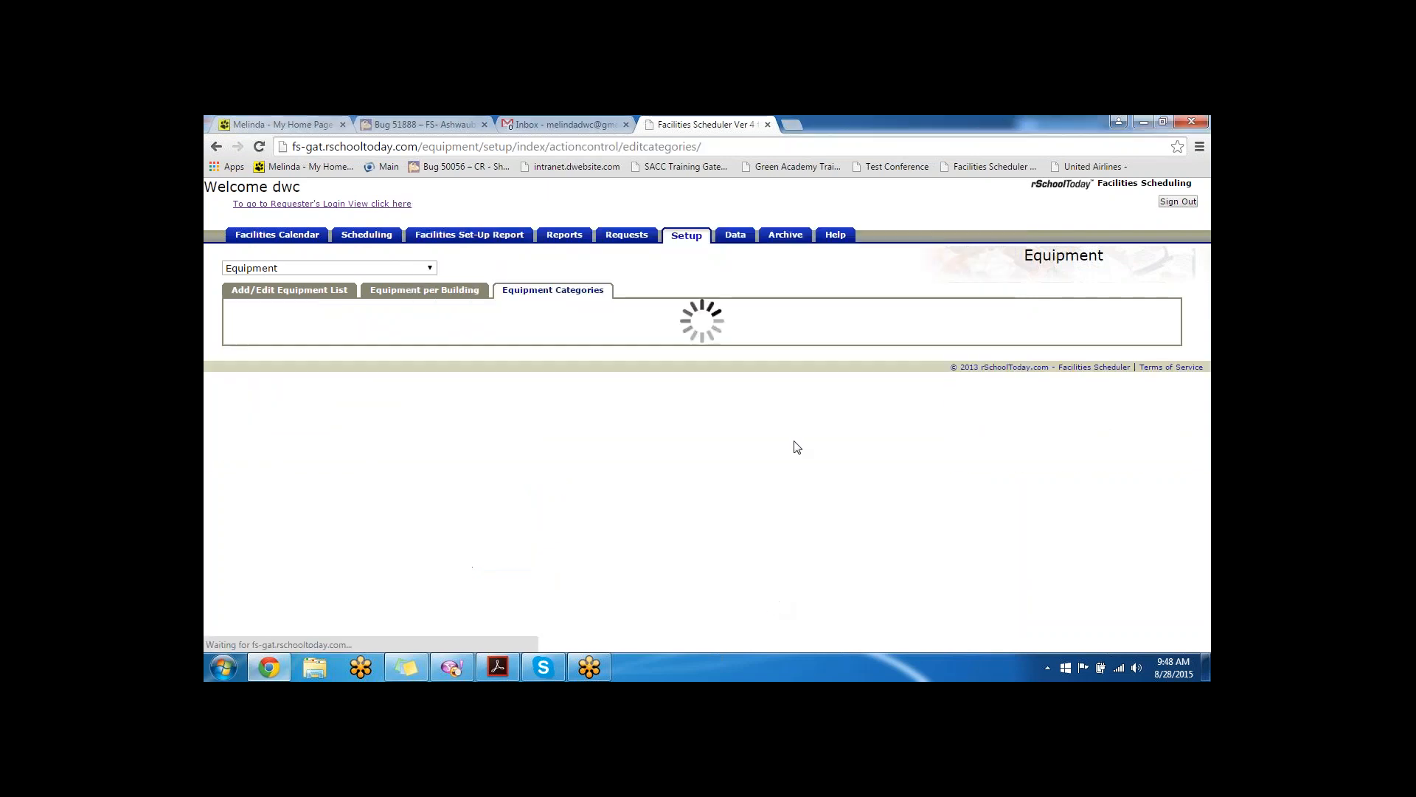
- Start a new equipment item named mouse in the computer lab equip category, charged hourly
click(265, 290)
click(243, 367)
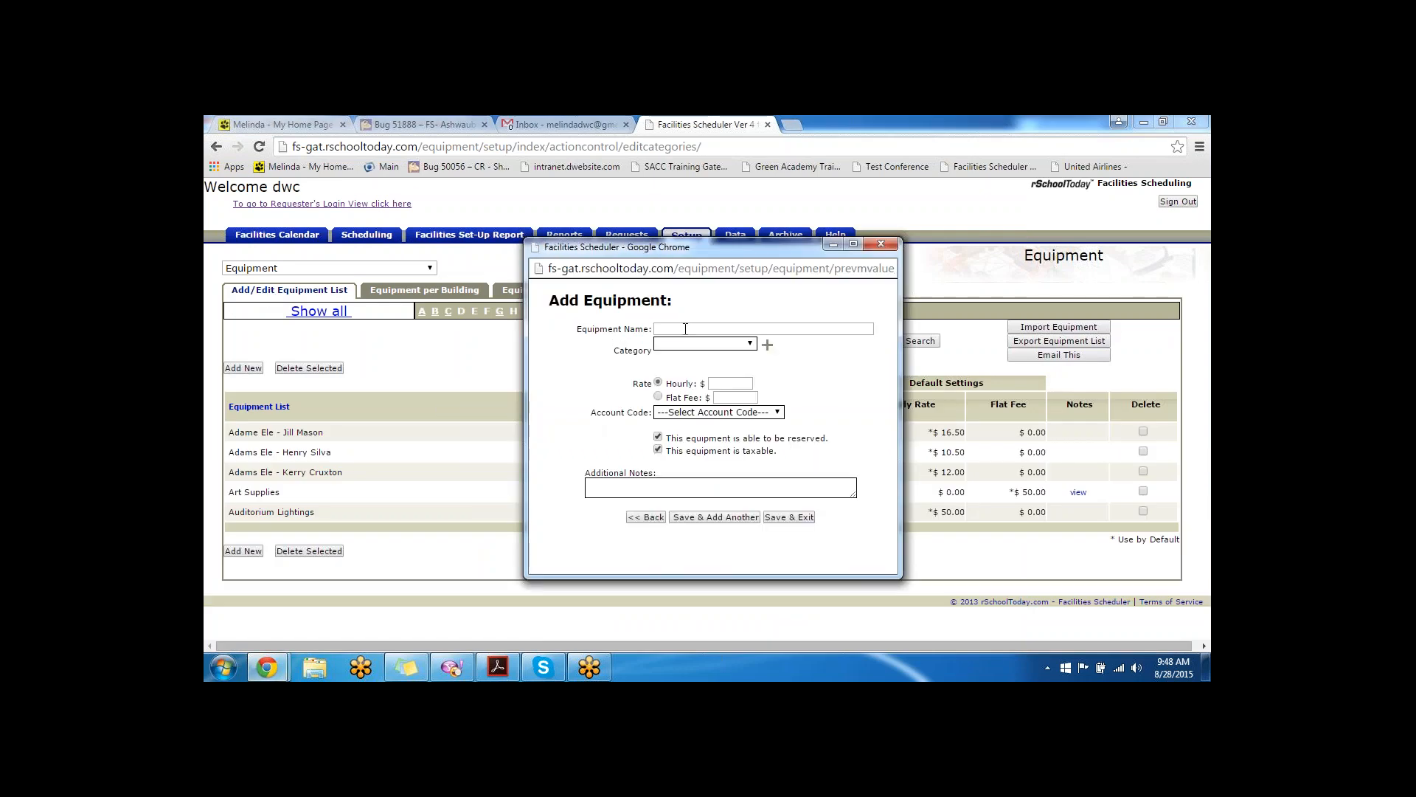
click(685, 329)
text(mouse)
click(750, 344)
click(727, 367)
click(658, 381)
- Leave flat fee and notes blank, keep it reservable and taxable, and save the mouse item
click(729, 399)
click(747, 459)
drag(748, 460, 665, 440)
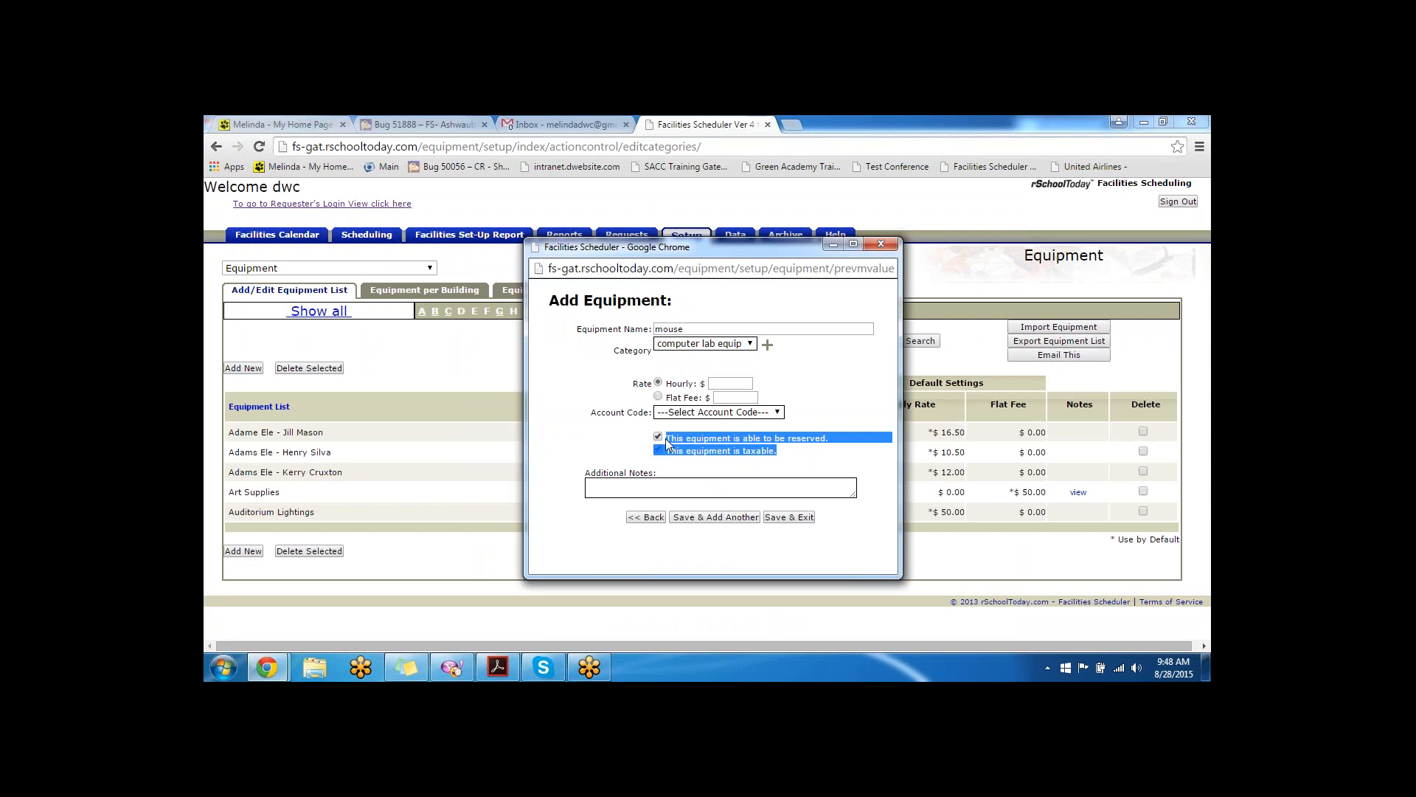
click(842, 443)
drag(853, 439, 668, 441)
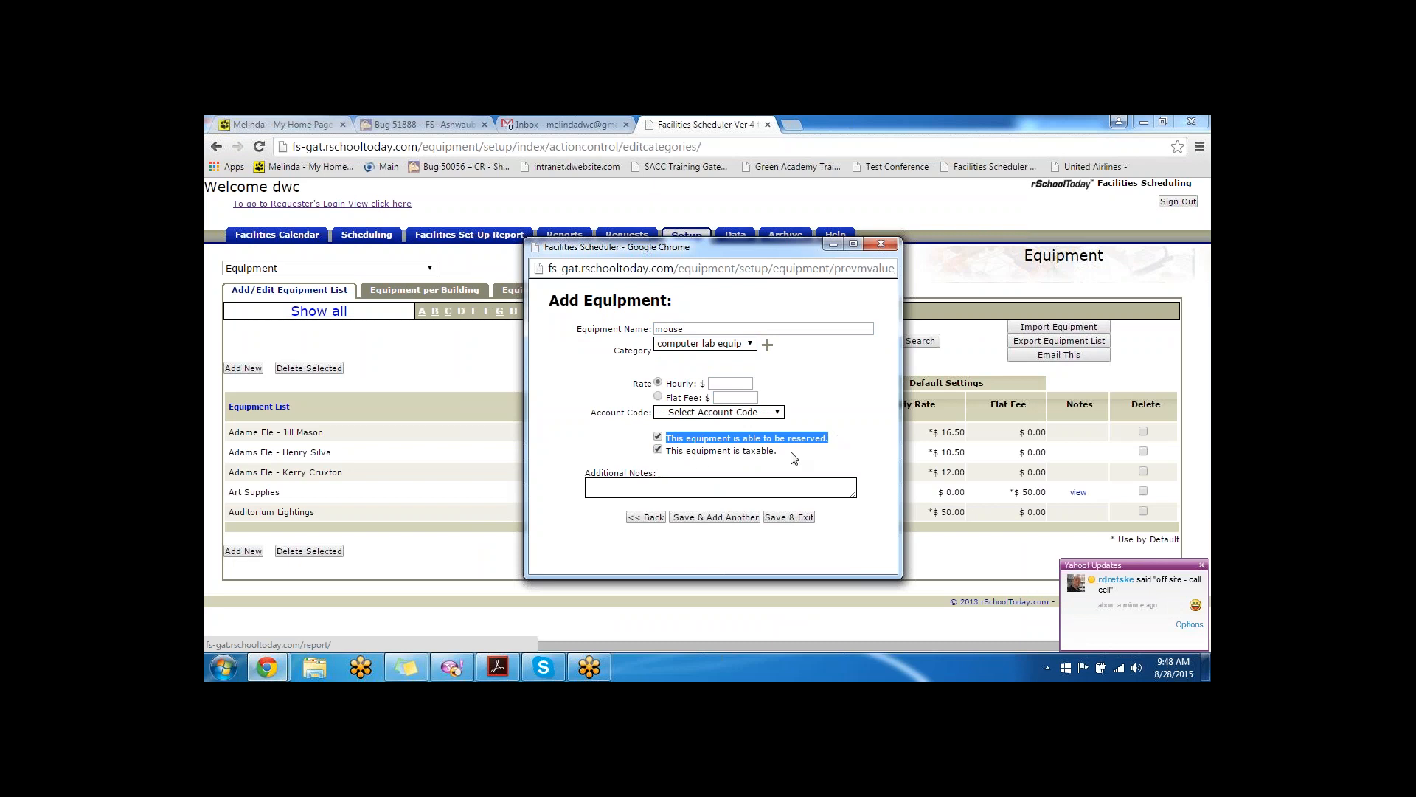
drag(789, 452, 665, 452)
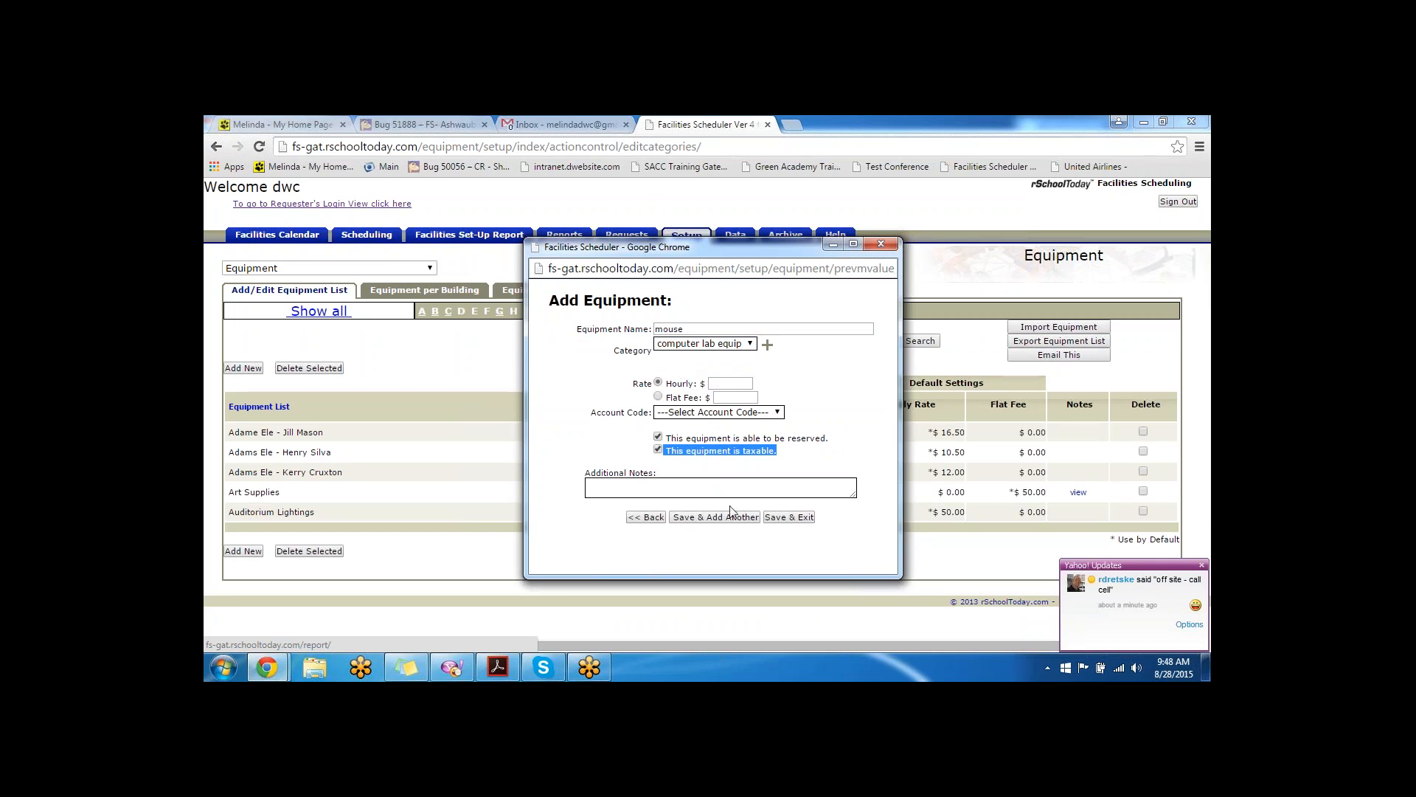
click(709, 483)
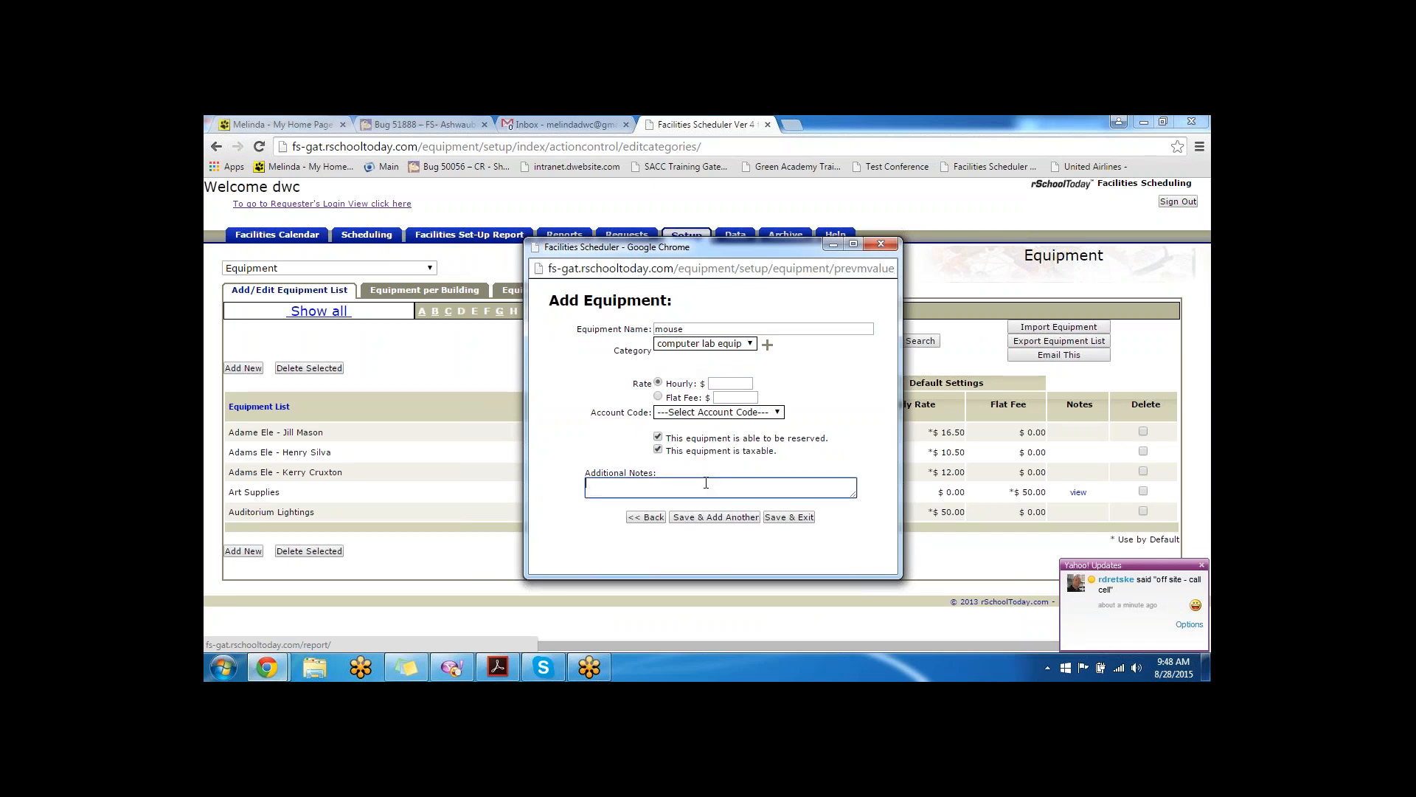
click(721, 518)
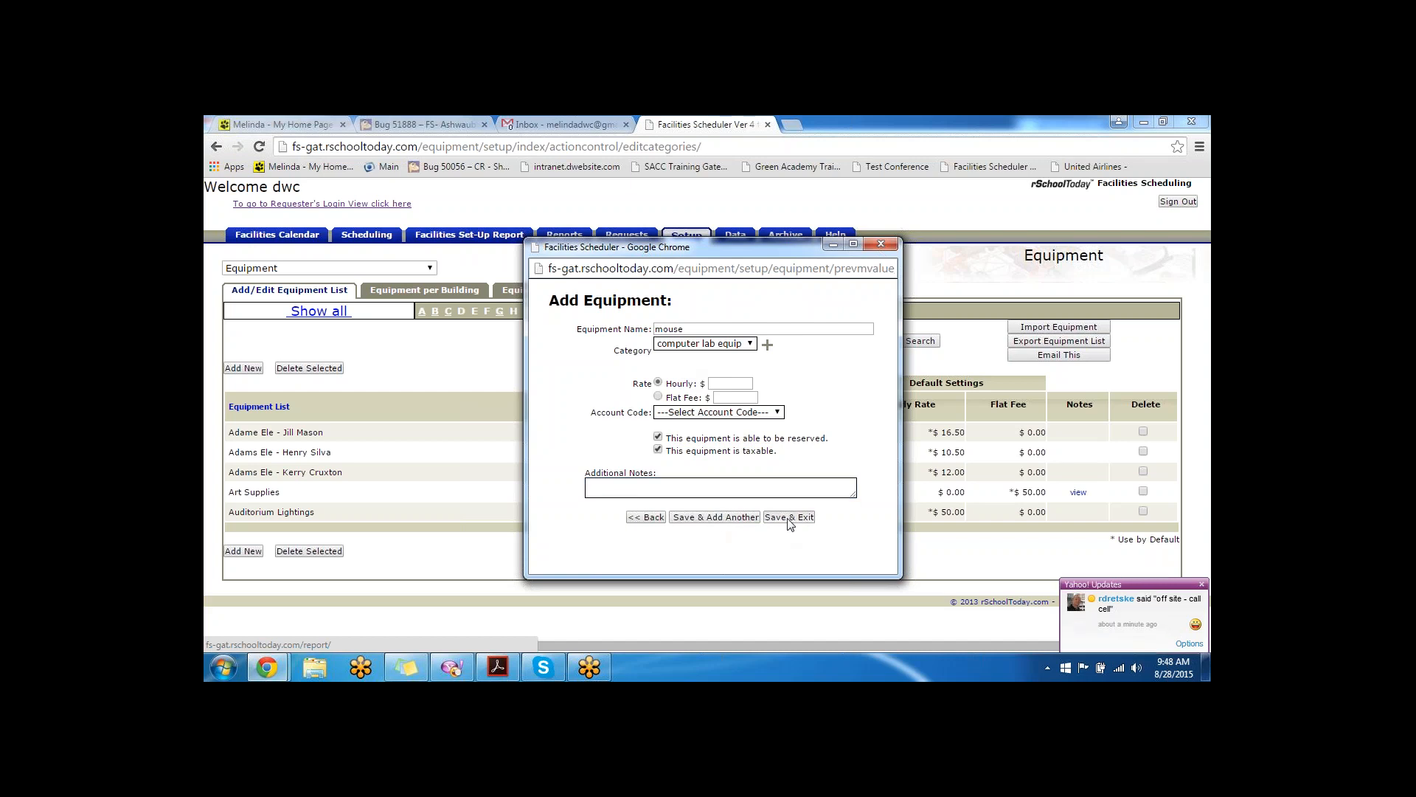
click(789, 518)
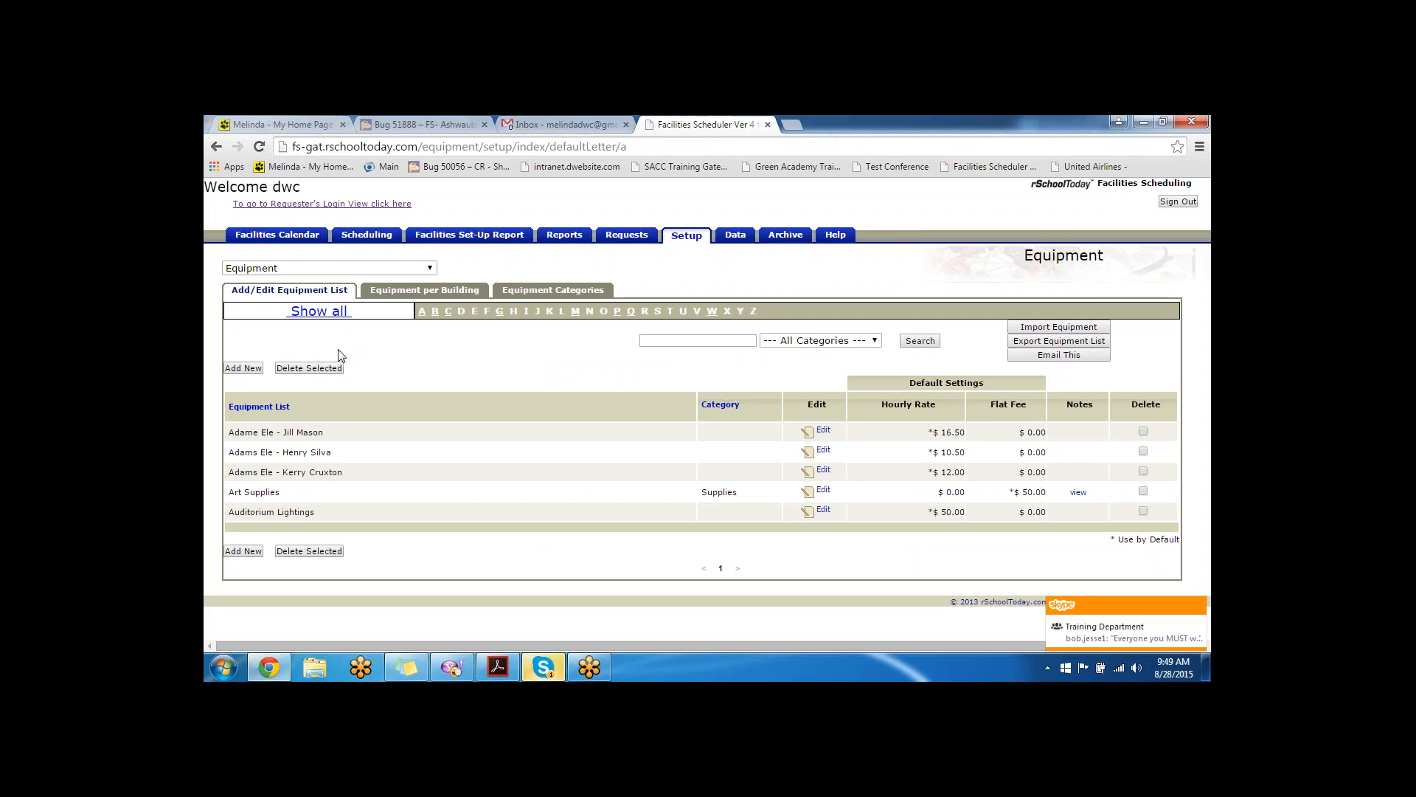
- Assign a quantity of 25 mice to Hogwarts School for WC&W, then switch to Extra Charges setup
click(432, 293)
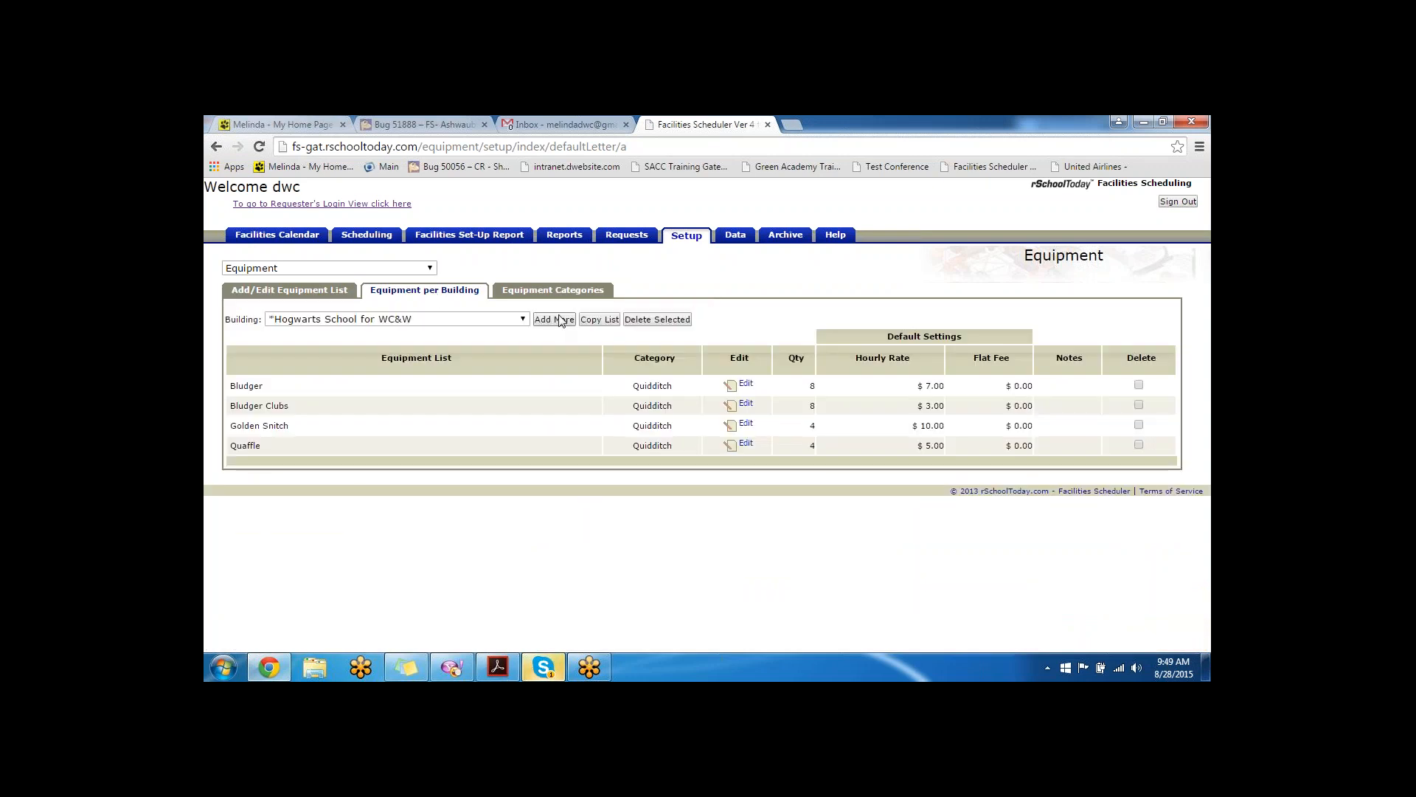
click(295, 319)
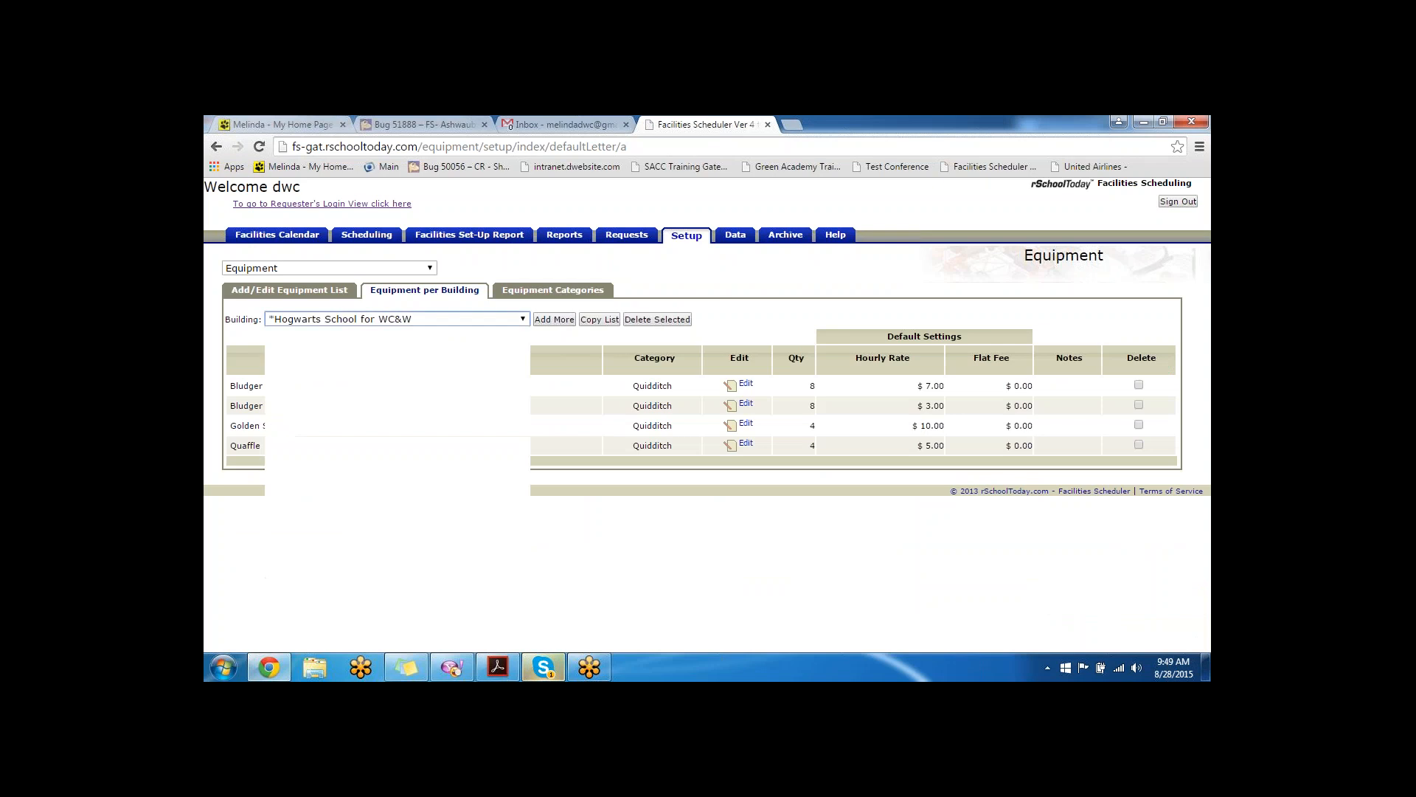
click(541, 322)
click(549, 323)
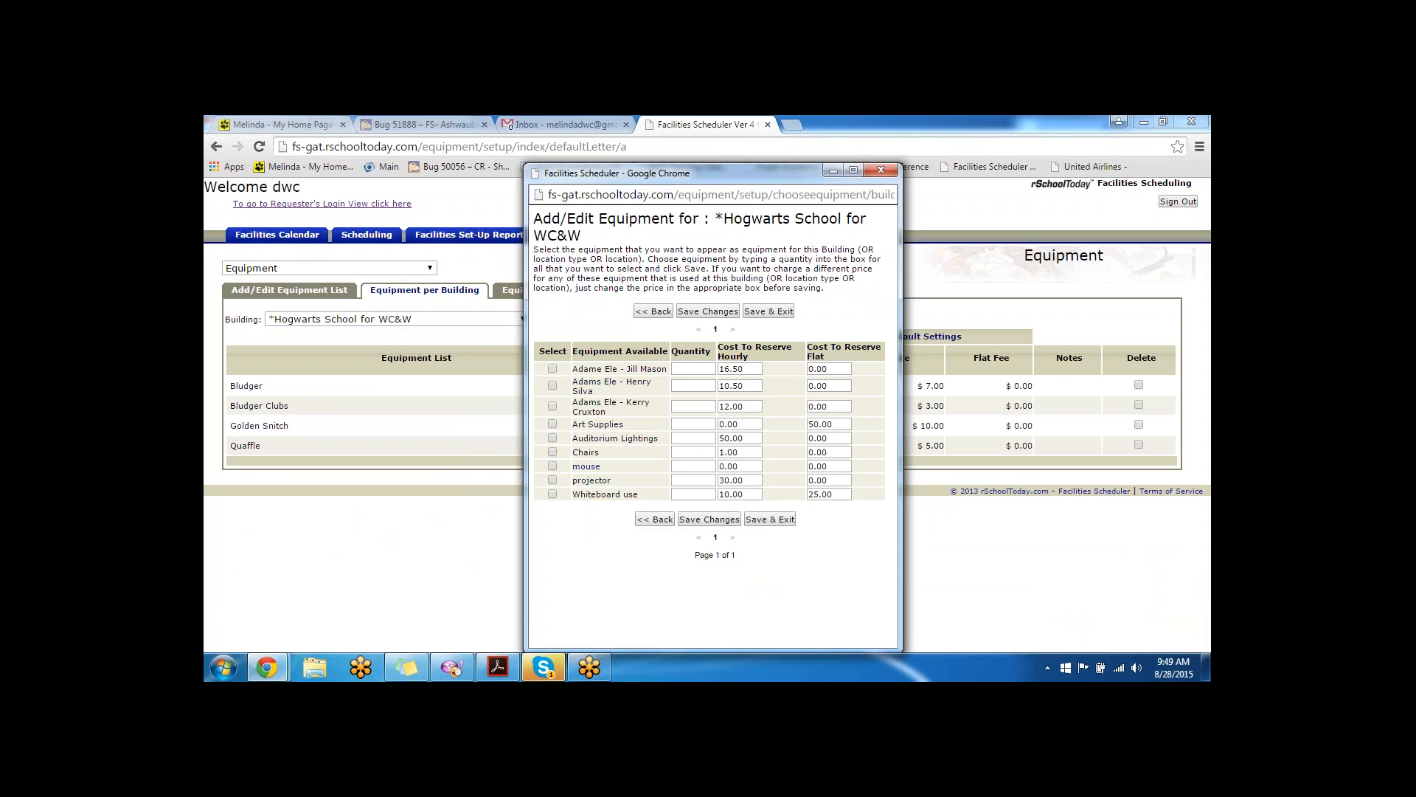
click(704, 471)
text(25)
click(714, 520)
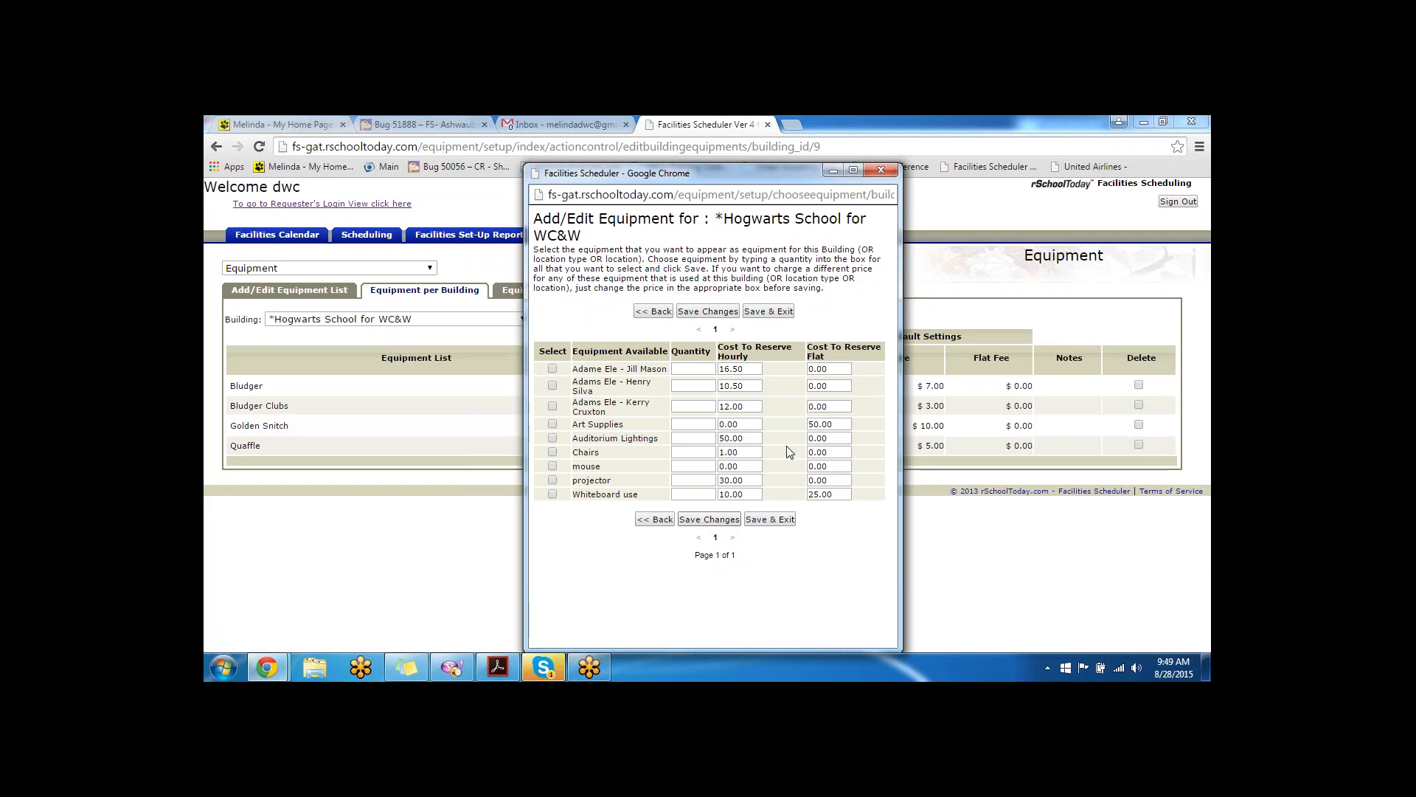
click(879, 170)
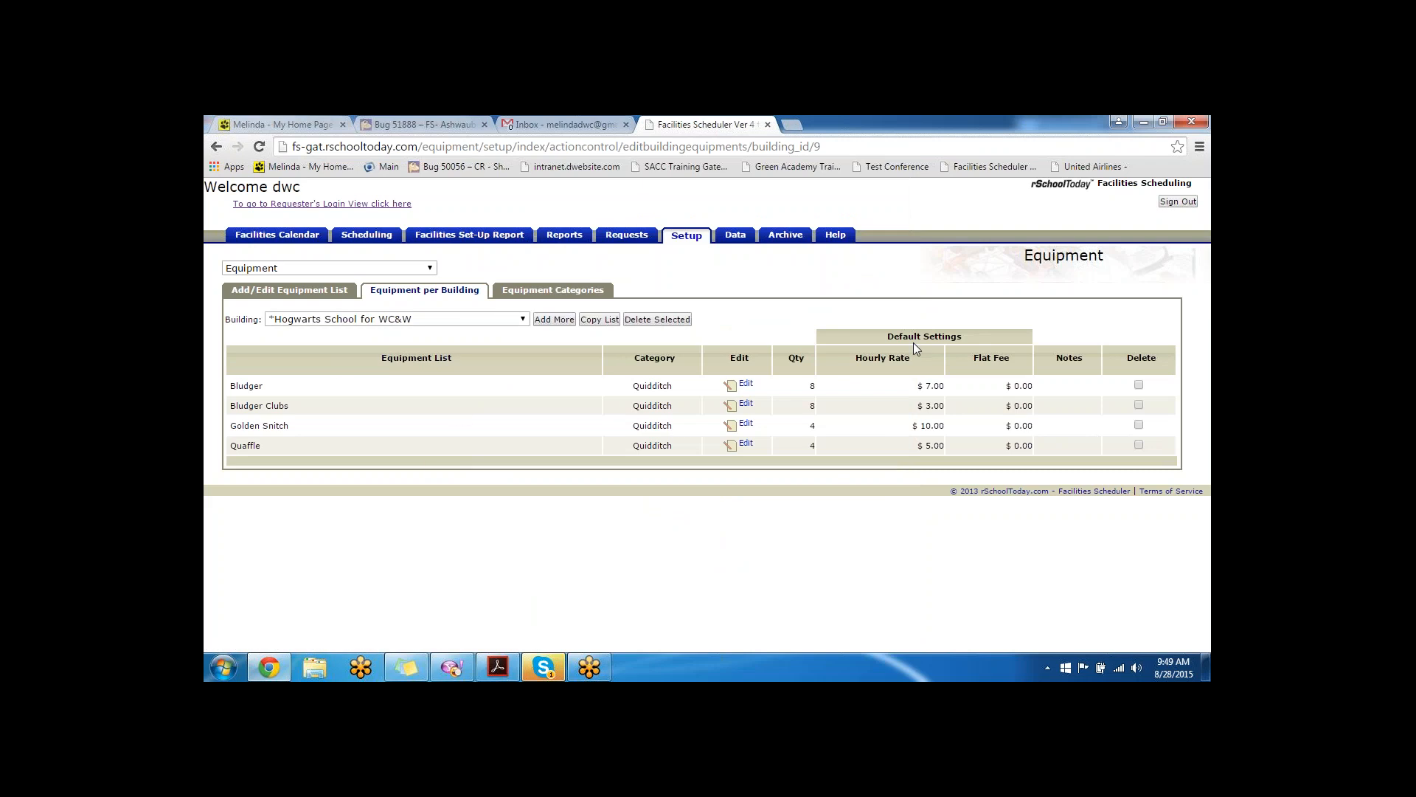
click(385, 269)
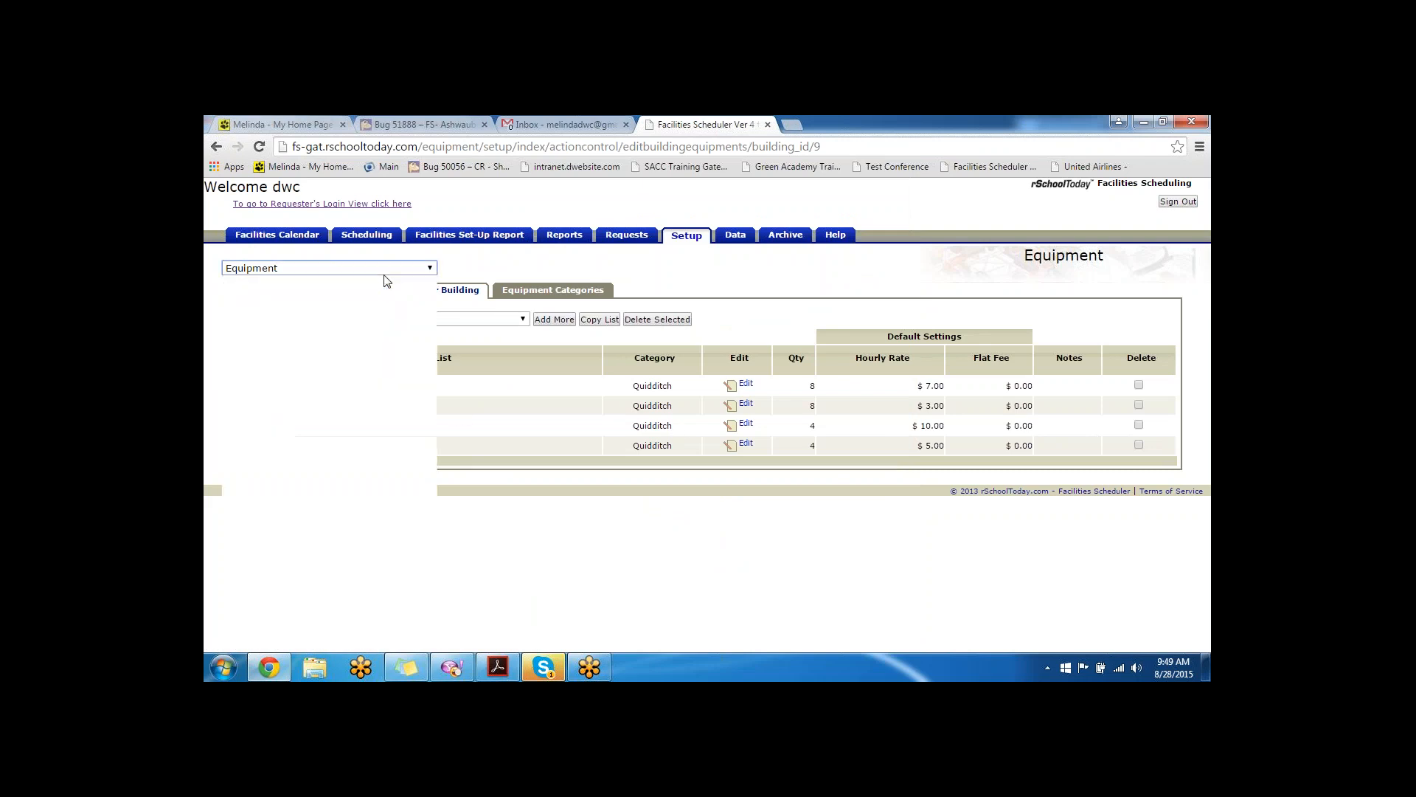
click(322, 407)
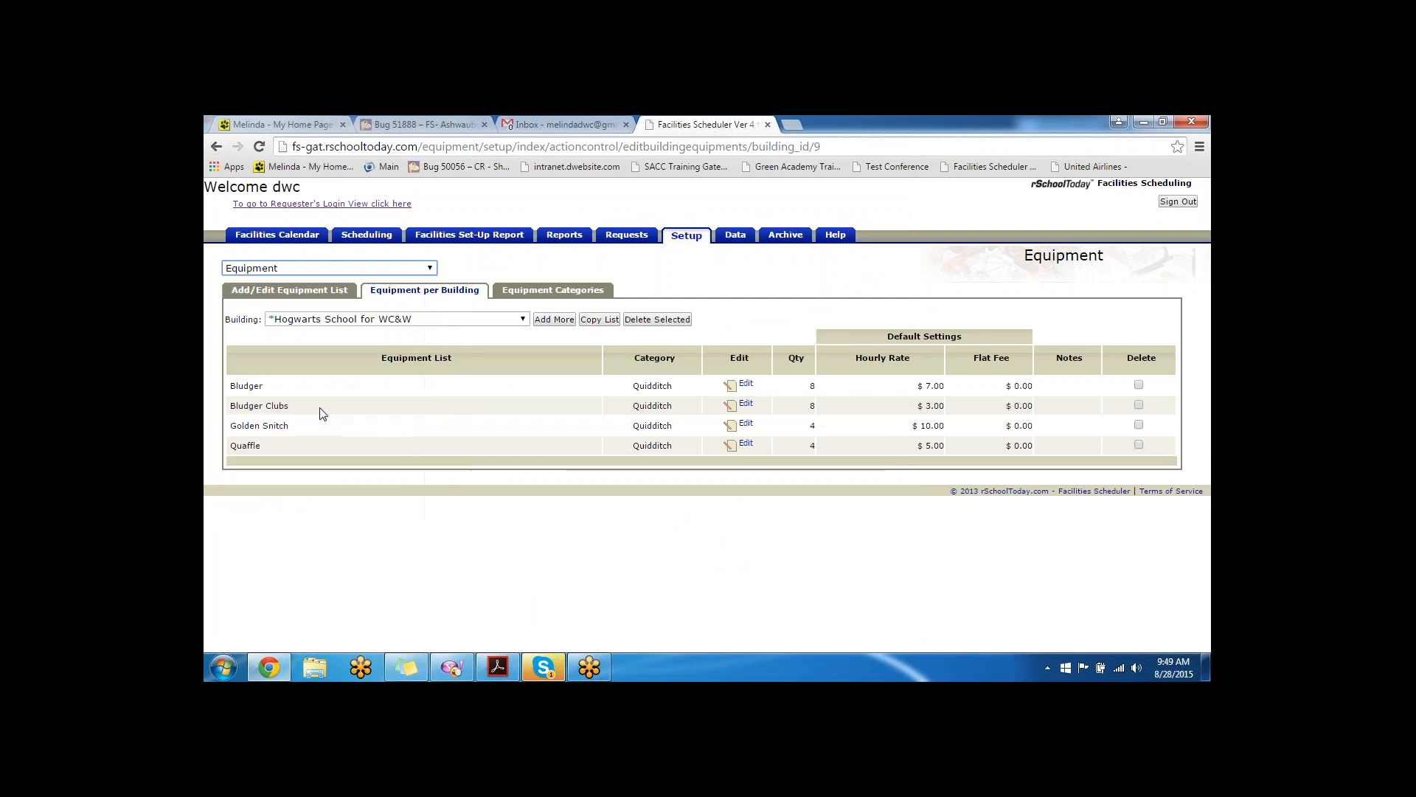
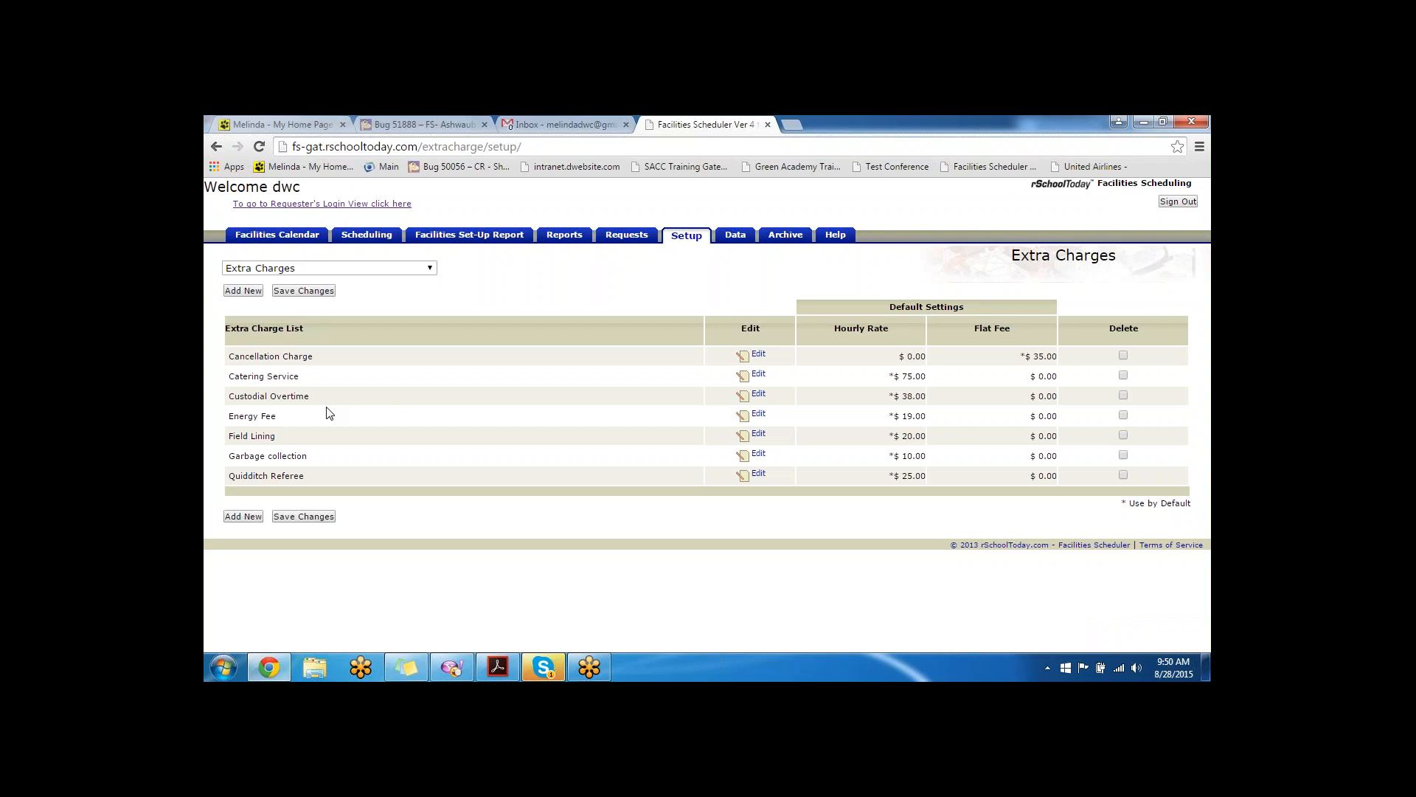
- Highlight Custodial Overtime in Extra Charges, check the training PDF, then open the Setup section dropdown
drag(315, 398, 229, 399)
key(alt+Tab)
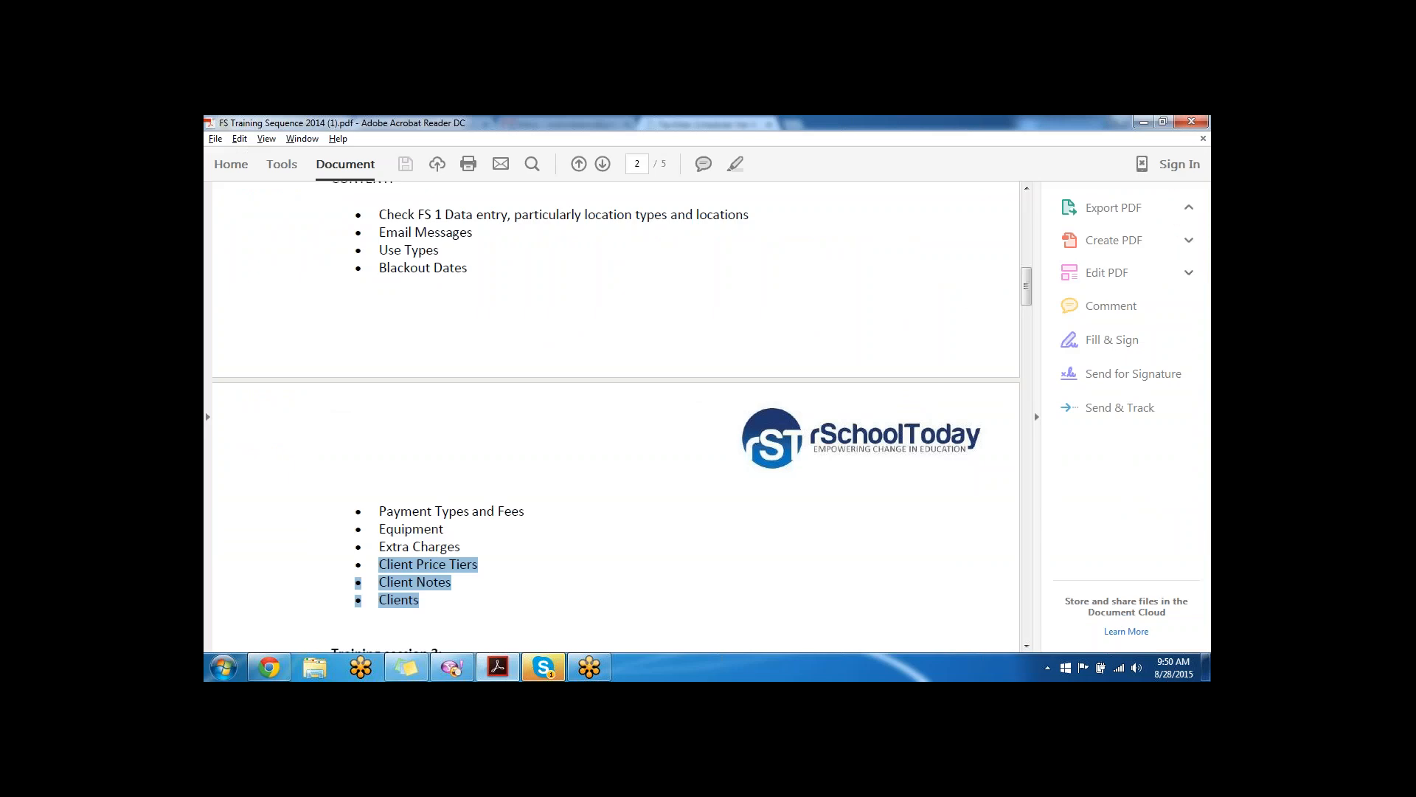
key(alt+Tab)
click(370, 269)
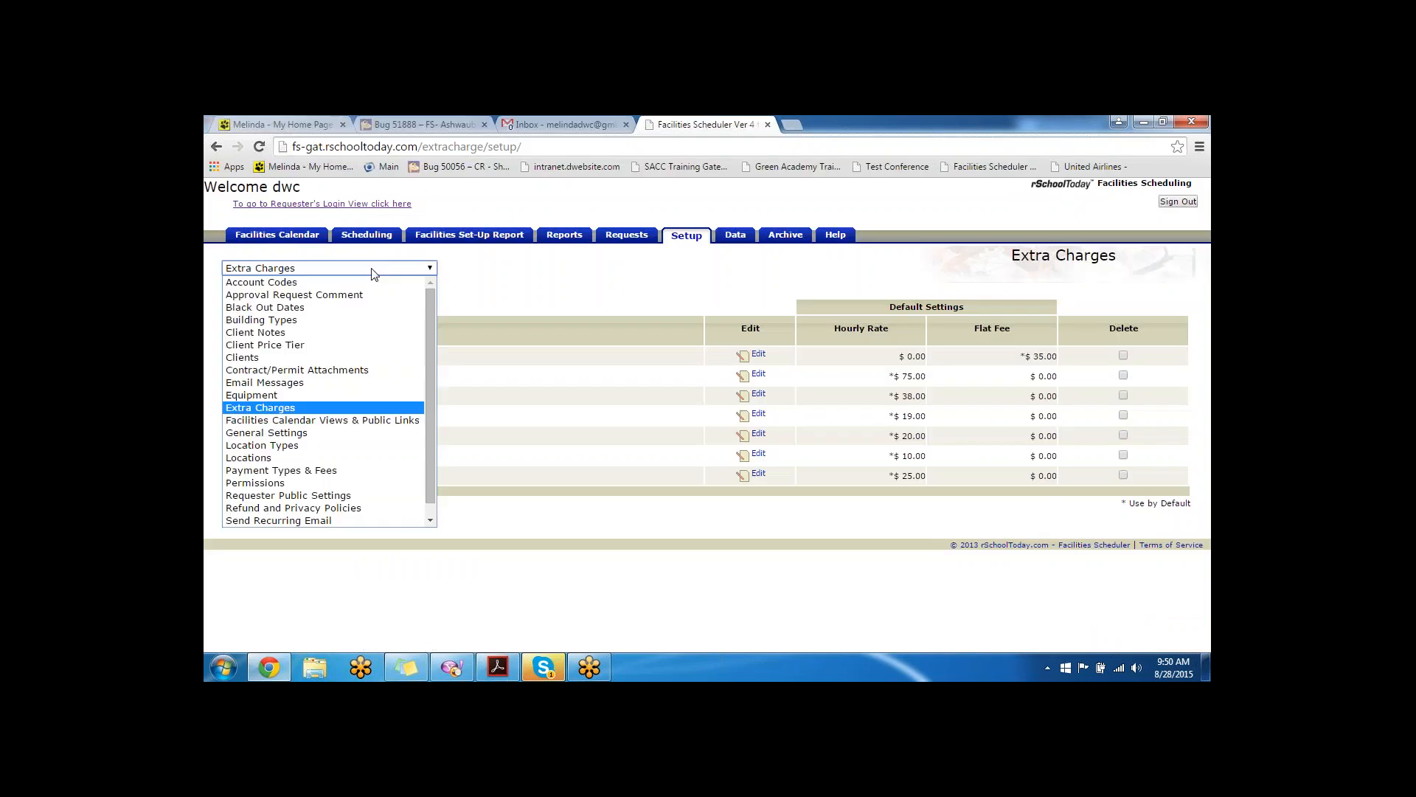
- Add a client price tier named 'politicians' and load it from the Price Tier Name list
click(354, 342)
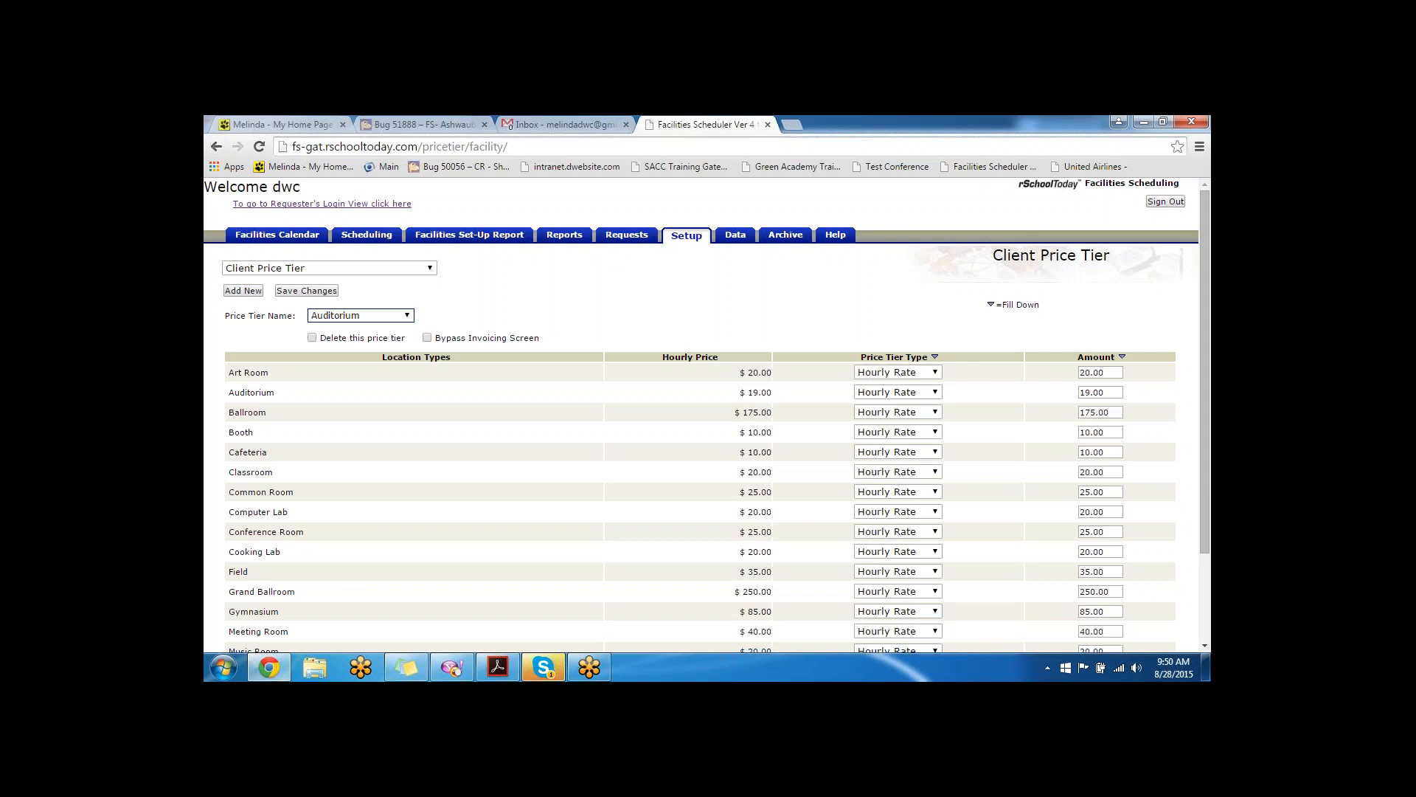
click(243, 291)
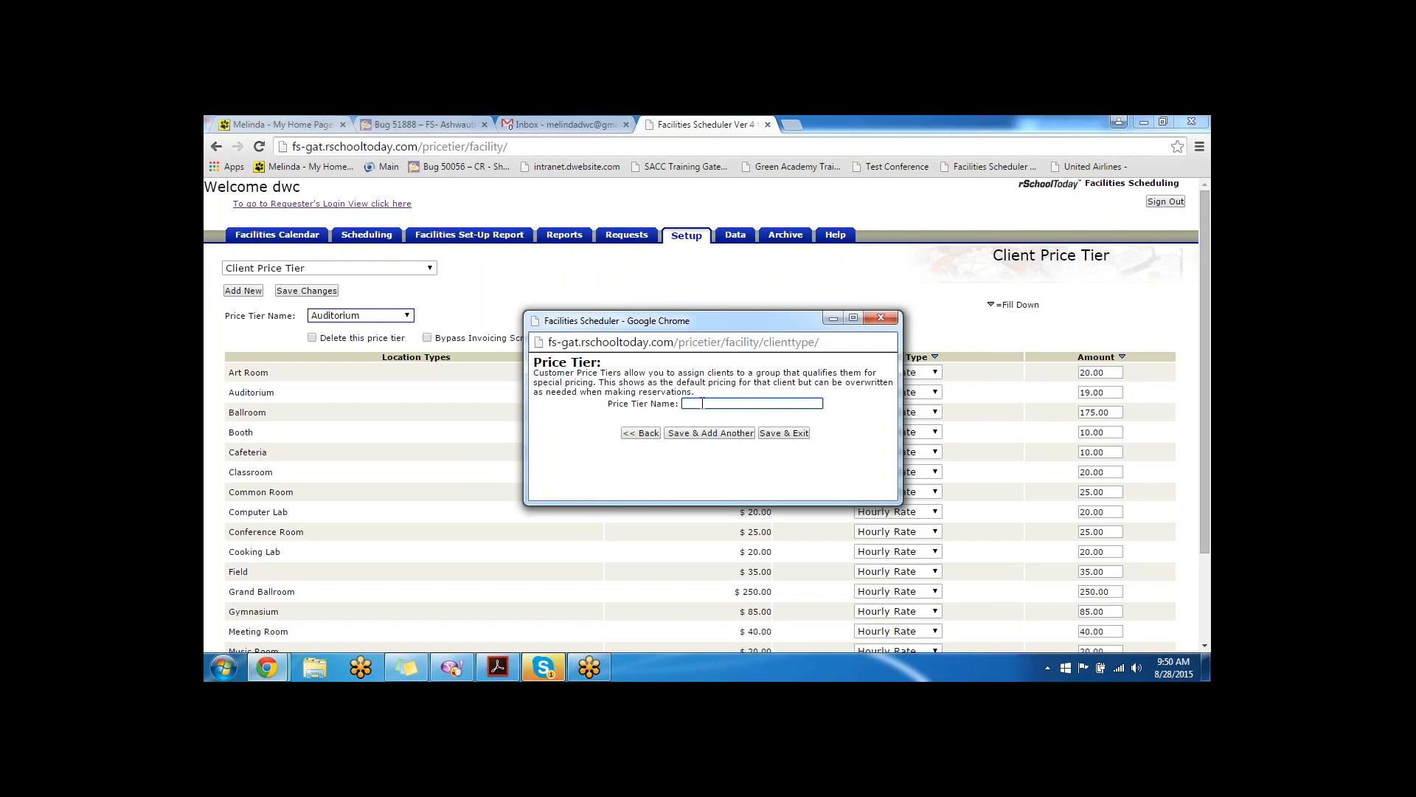
text(politicians)
click(784, 433)
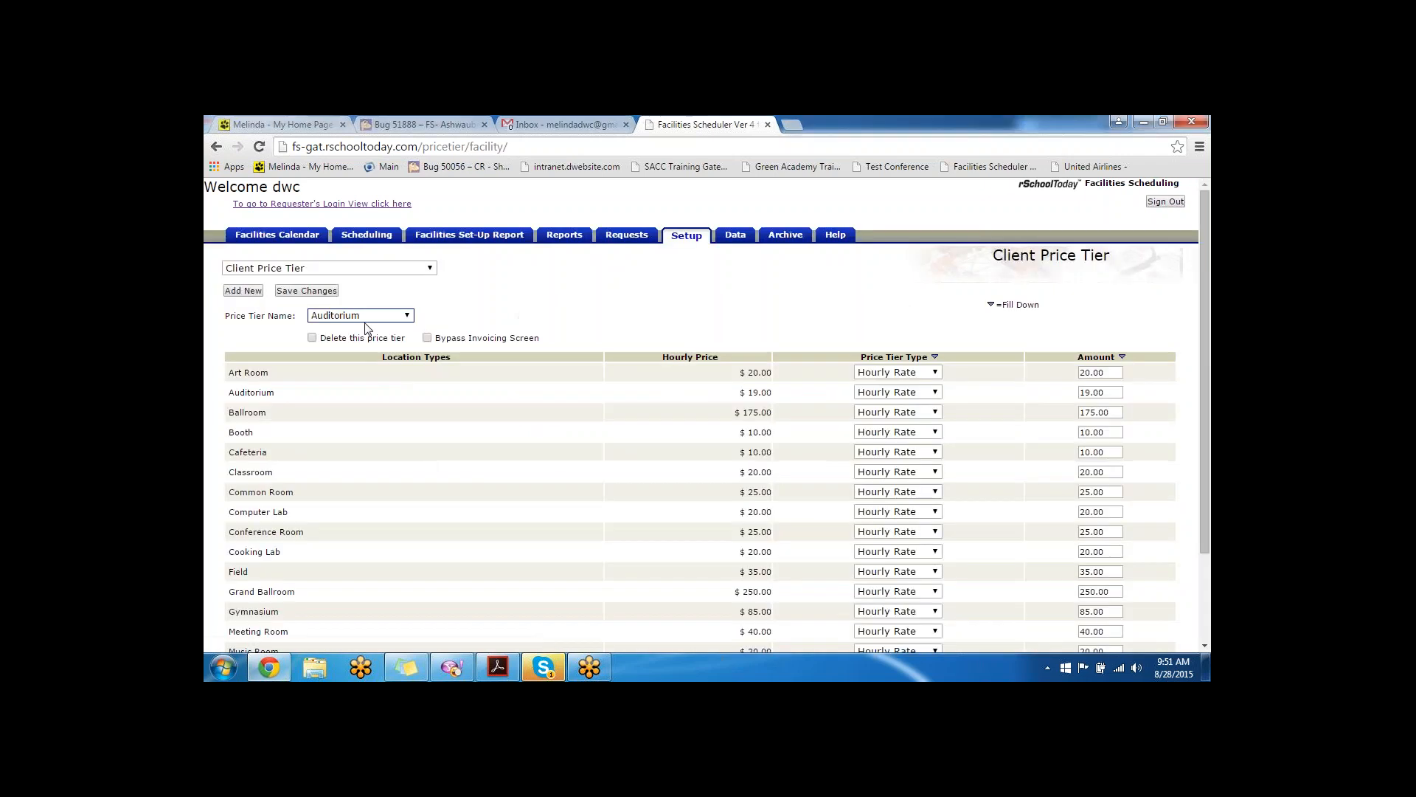
click(332, 316)
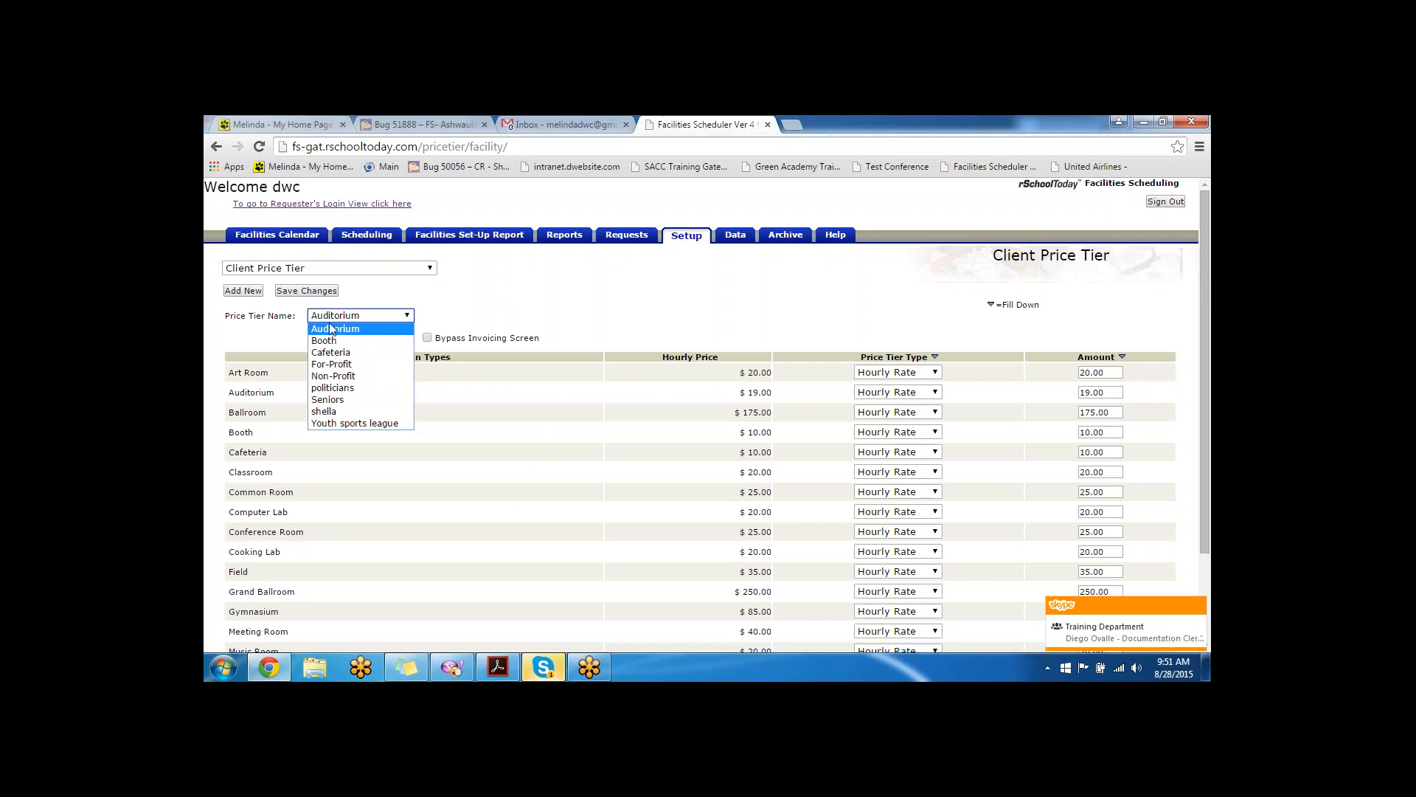
click(351, 387)
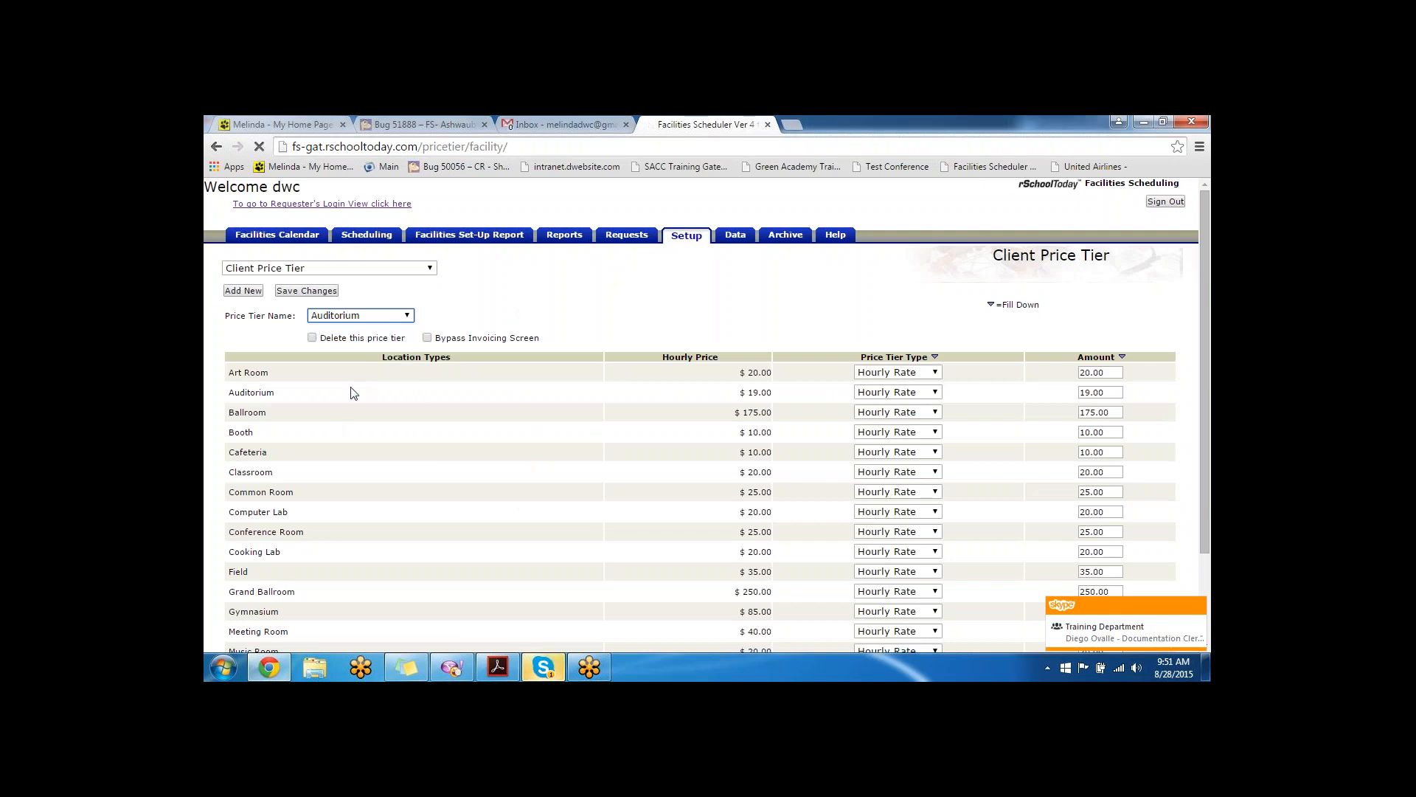
- Enter 10 as the Art Room amount, fill it down to every location, and keep the hourly rate type
scroll(427, 290, down, 3)
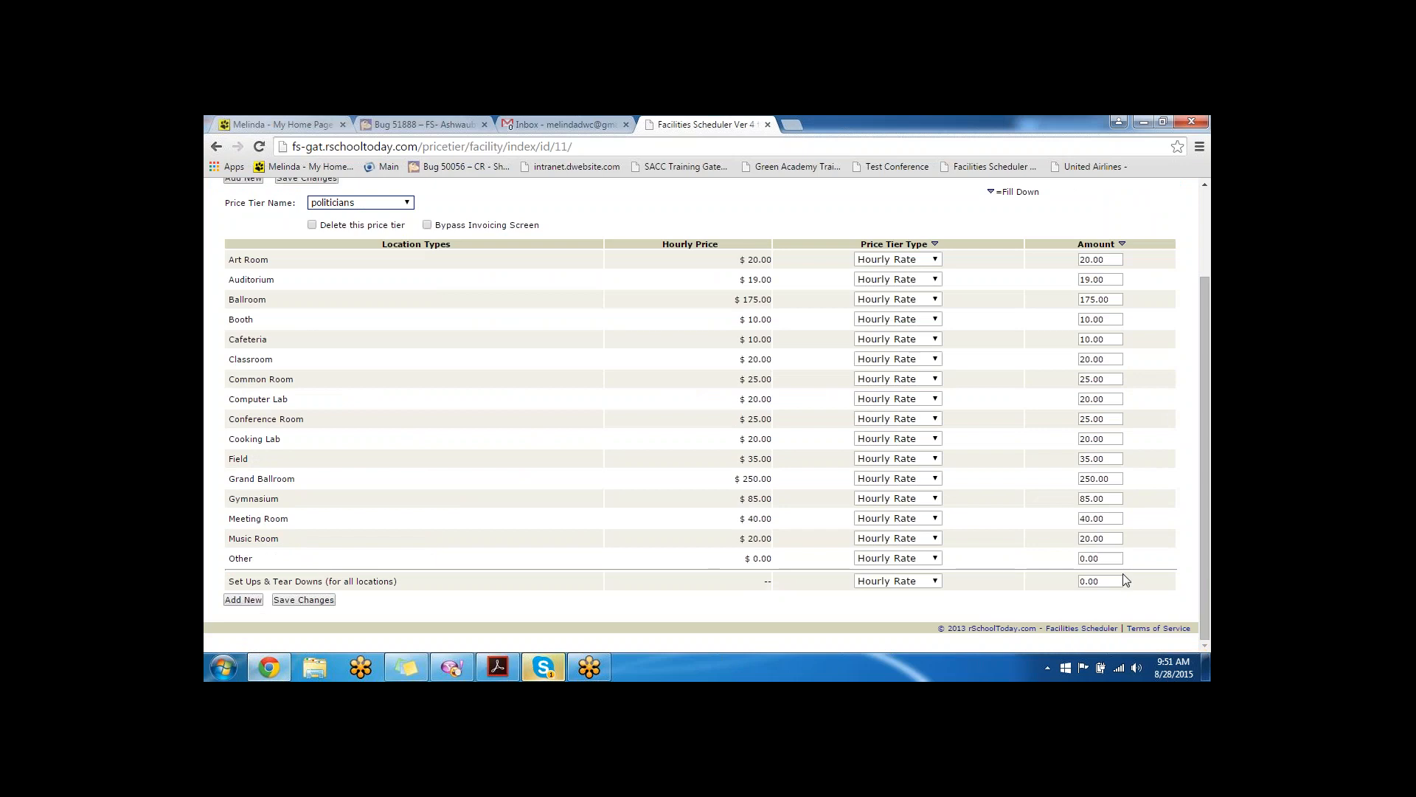
click(933, 260)
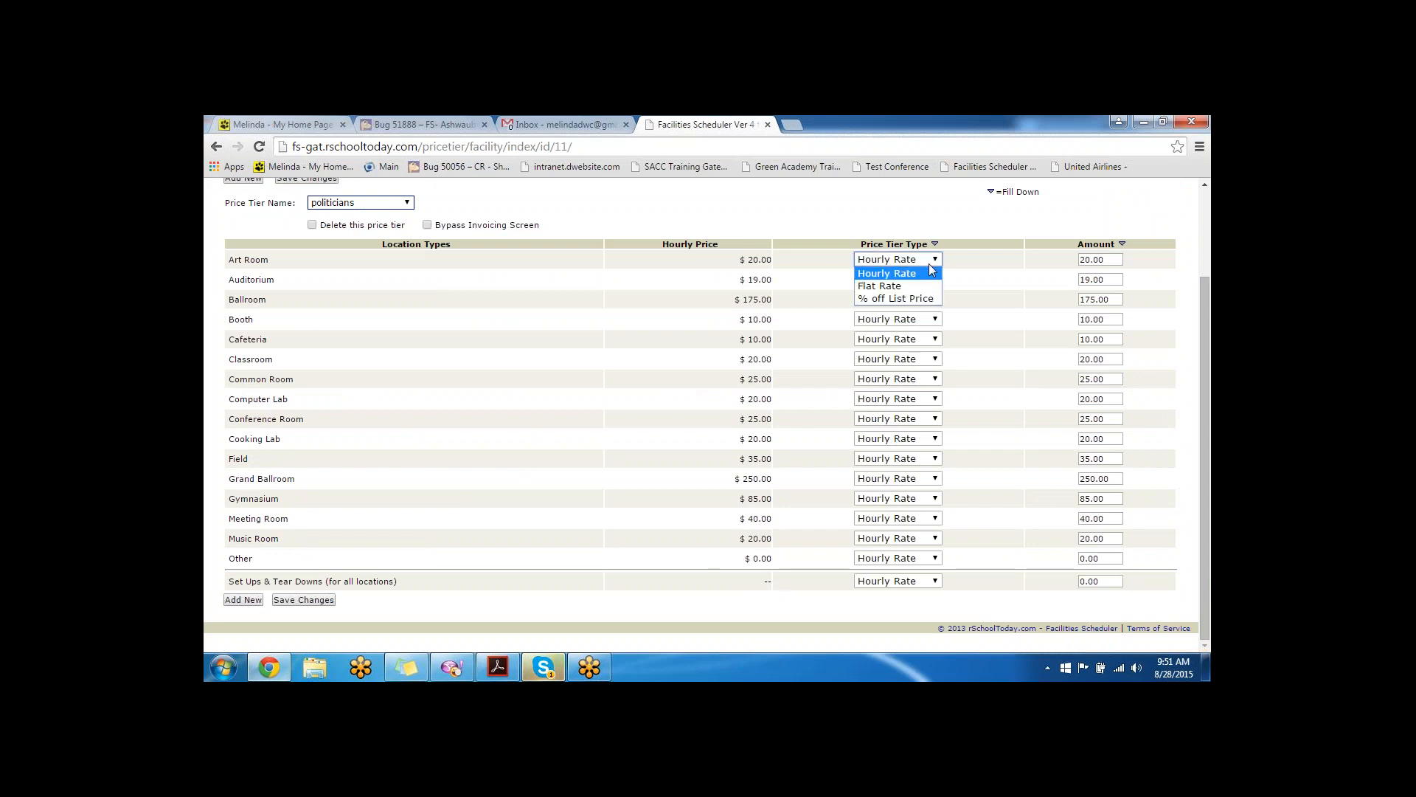
click(920, 300)
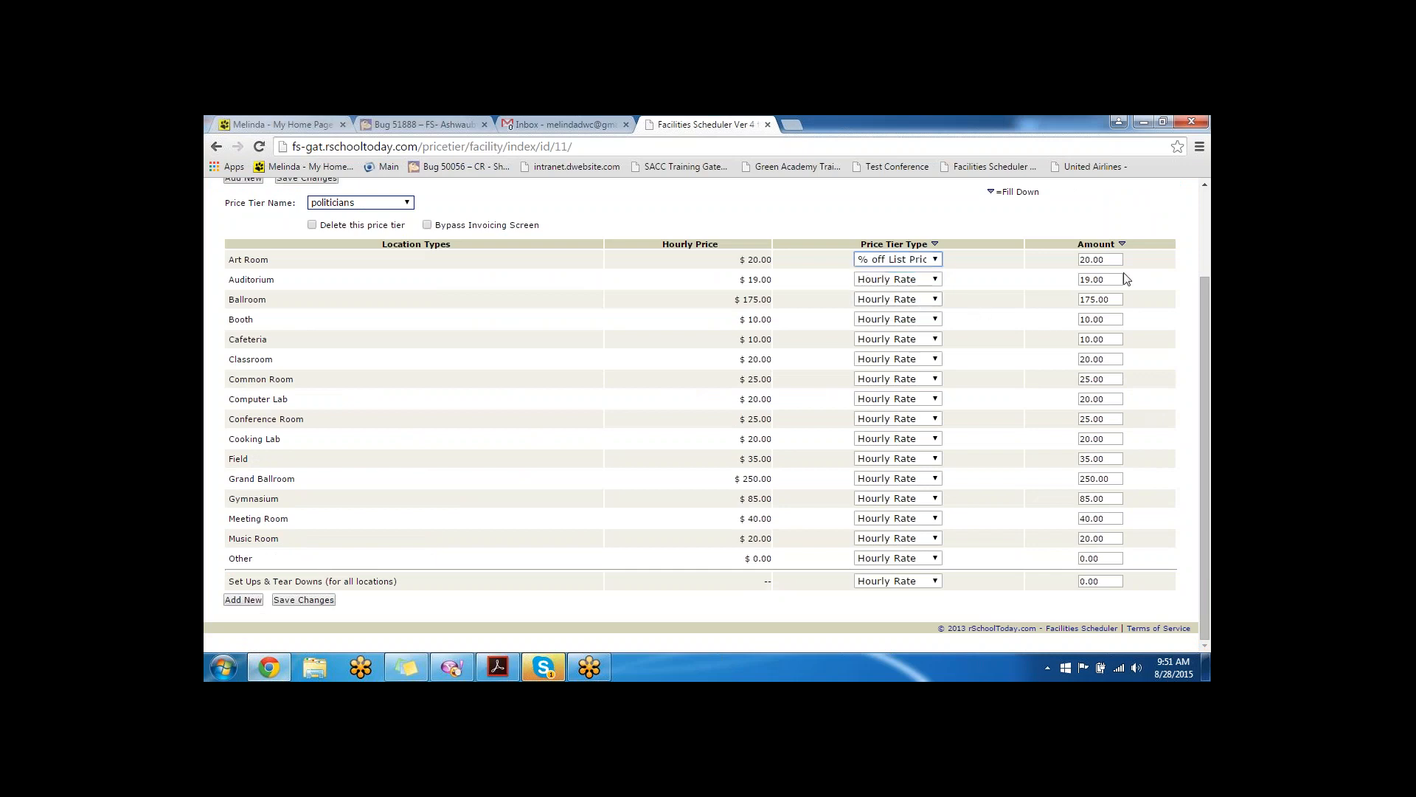
click(1101, 260)
text(10)
click(1122, 244)
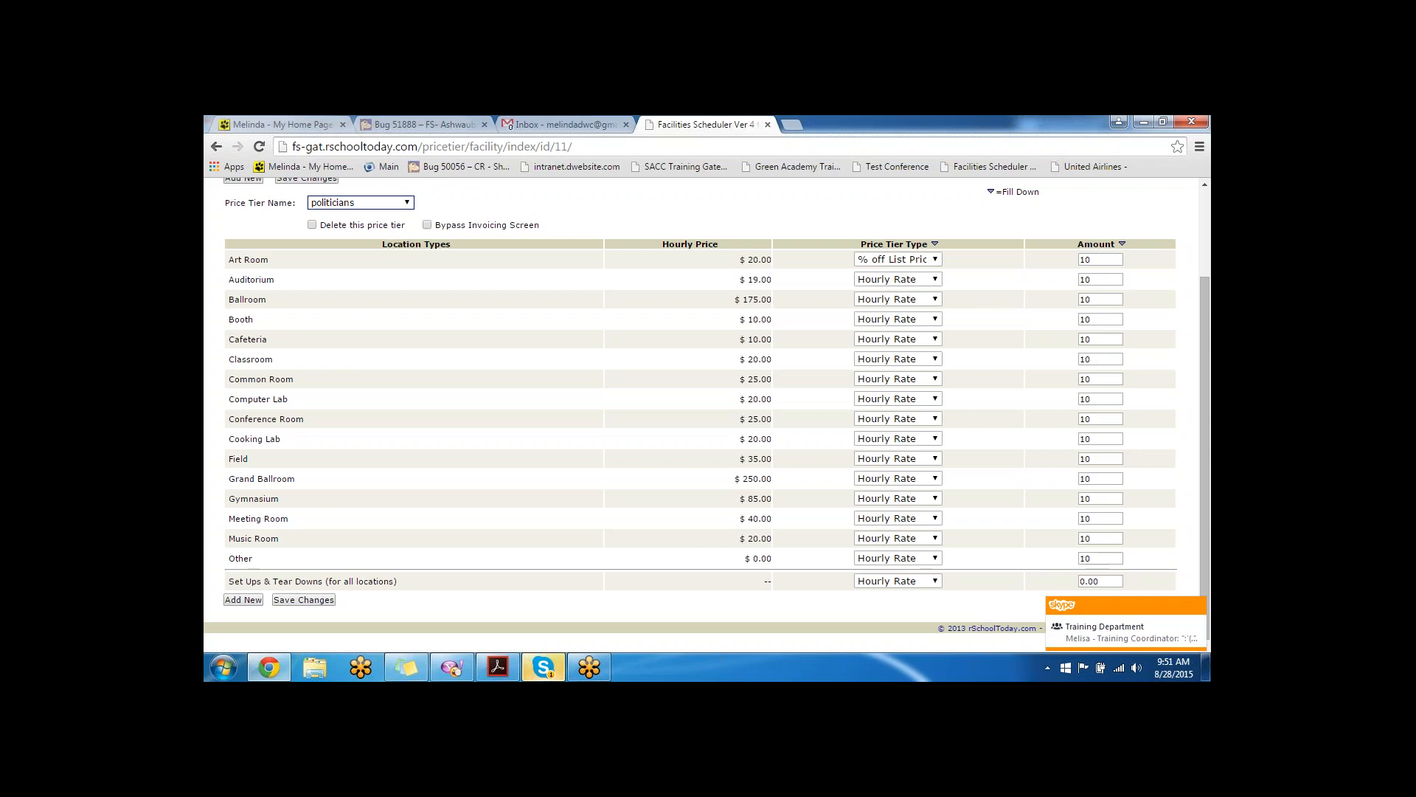
click(935, 260)
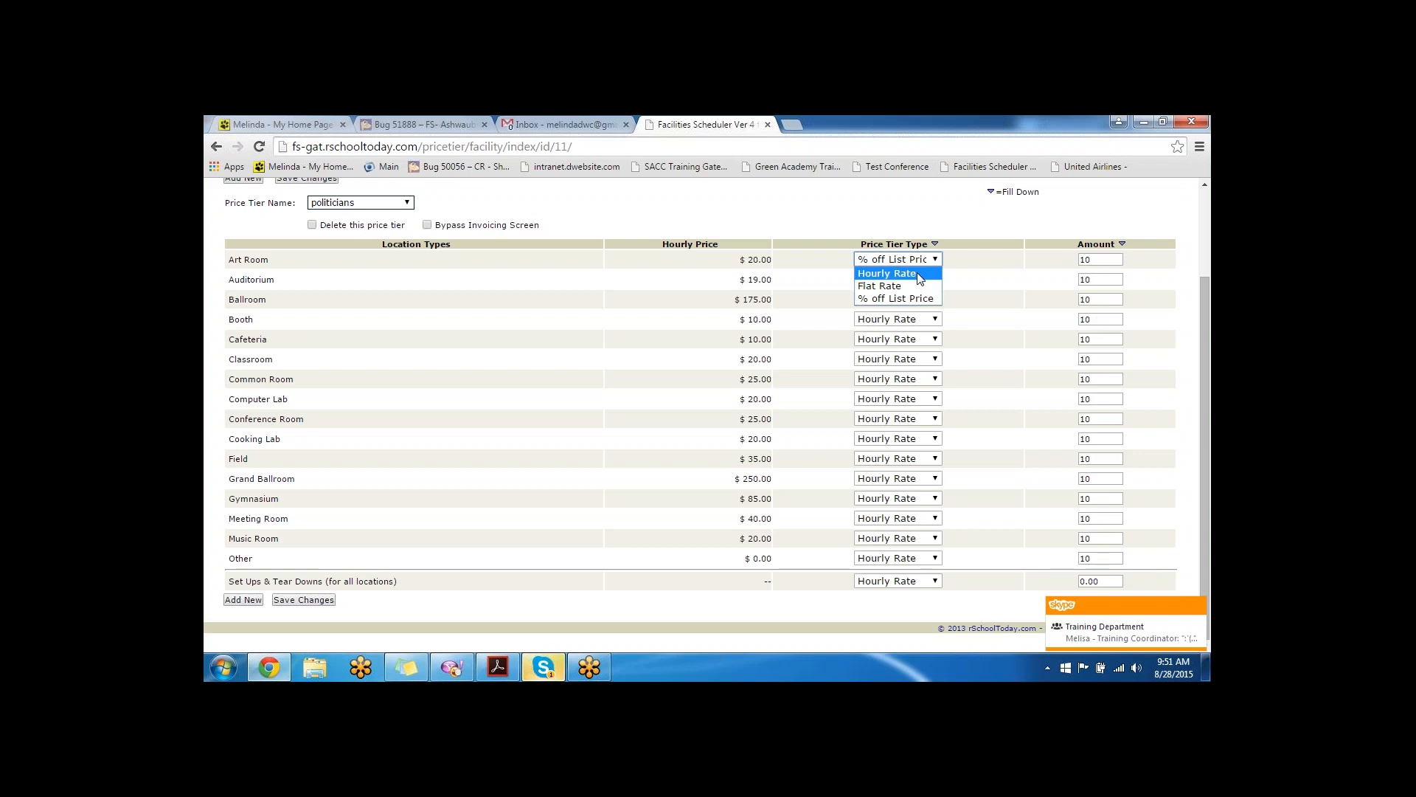
click(887, 274)
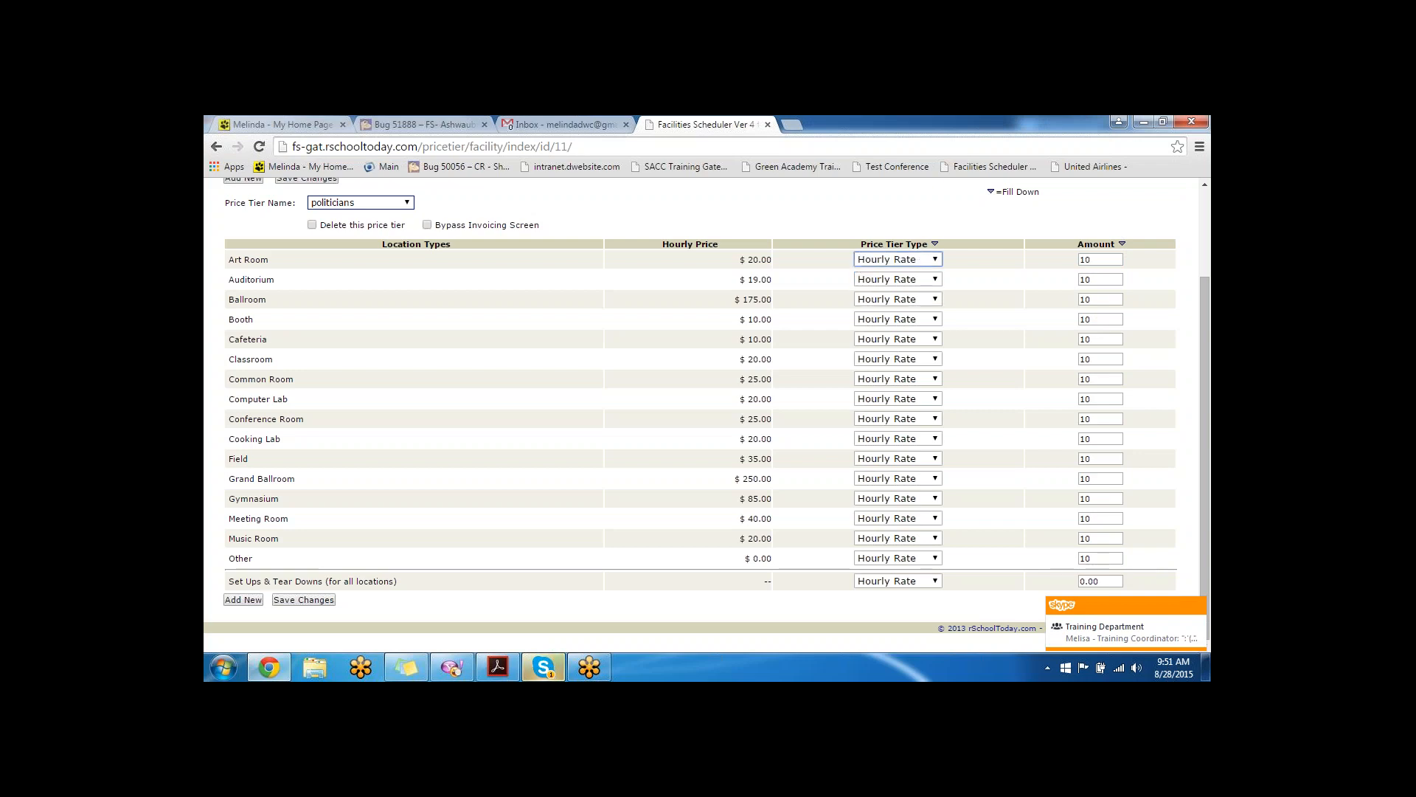
- Set Art Room to 50, Auditorium to 40 and Ballroom to 250, then save the politicians pricing
drag(739, 259, 772, 261)
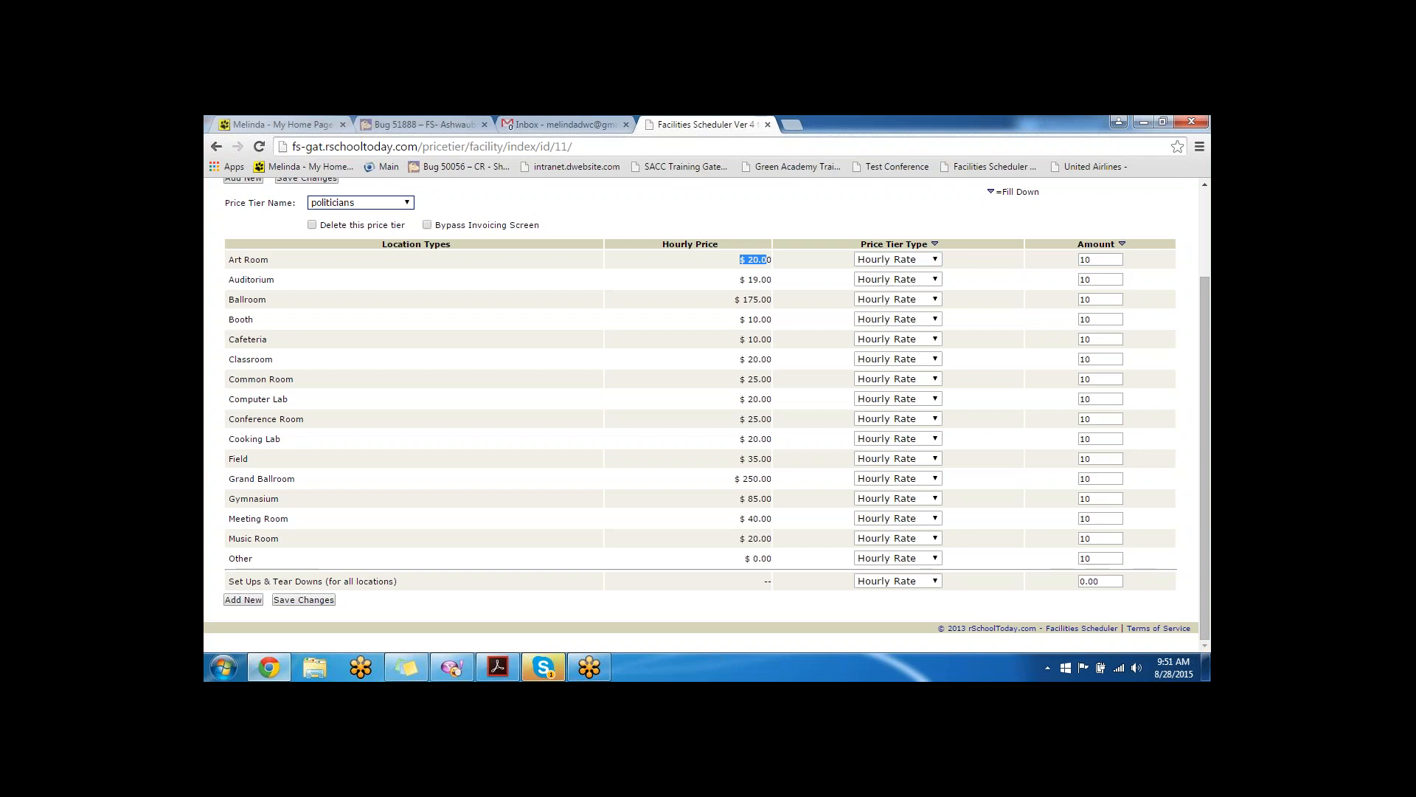
double_click(1092, 260)
text(50)
double_click(1084, 280)
text(40)
key(Tab)
text(250)
click(302, 600)
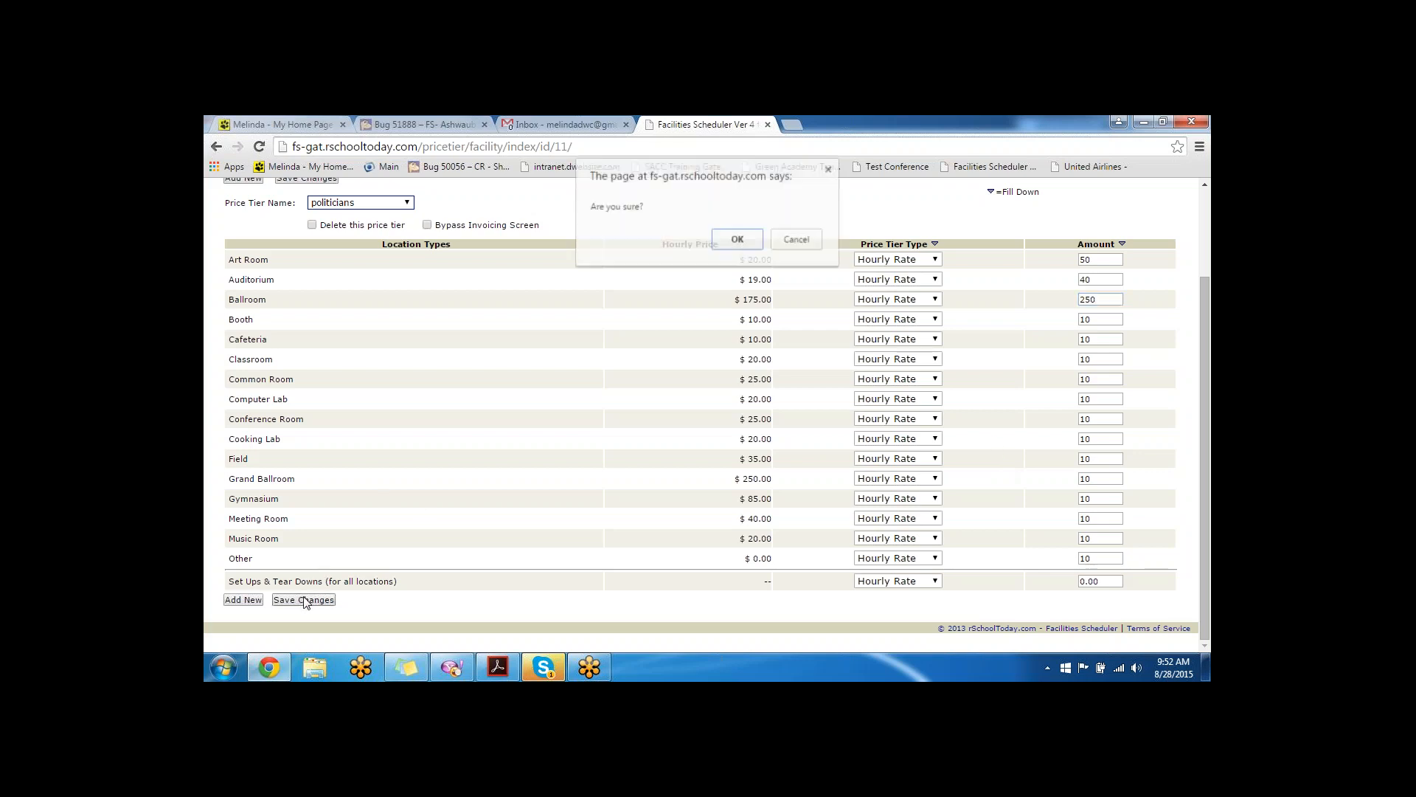
click(737, 239)
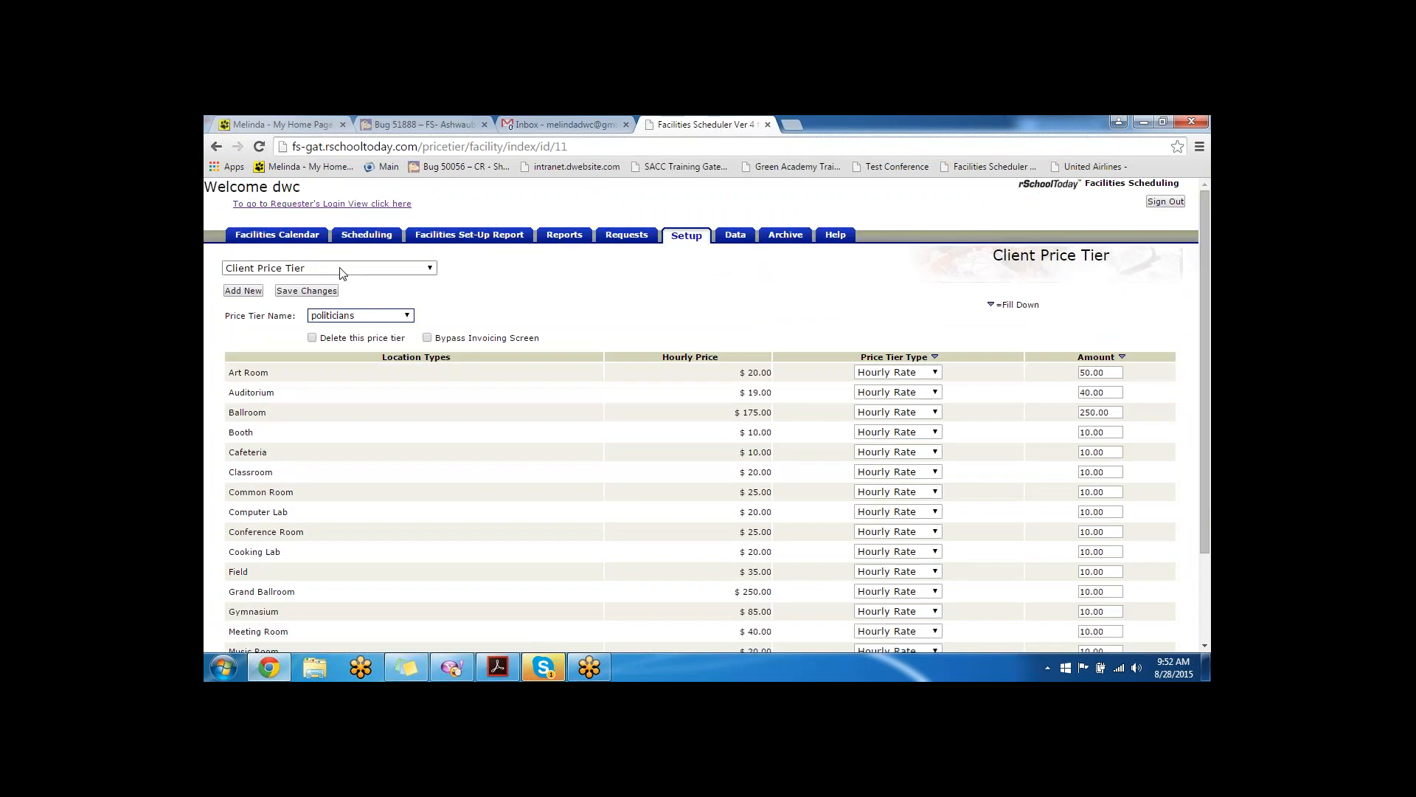
click(341, 270)
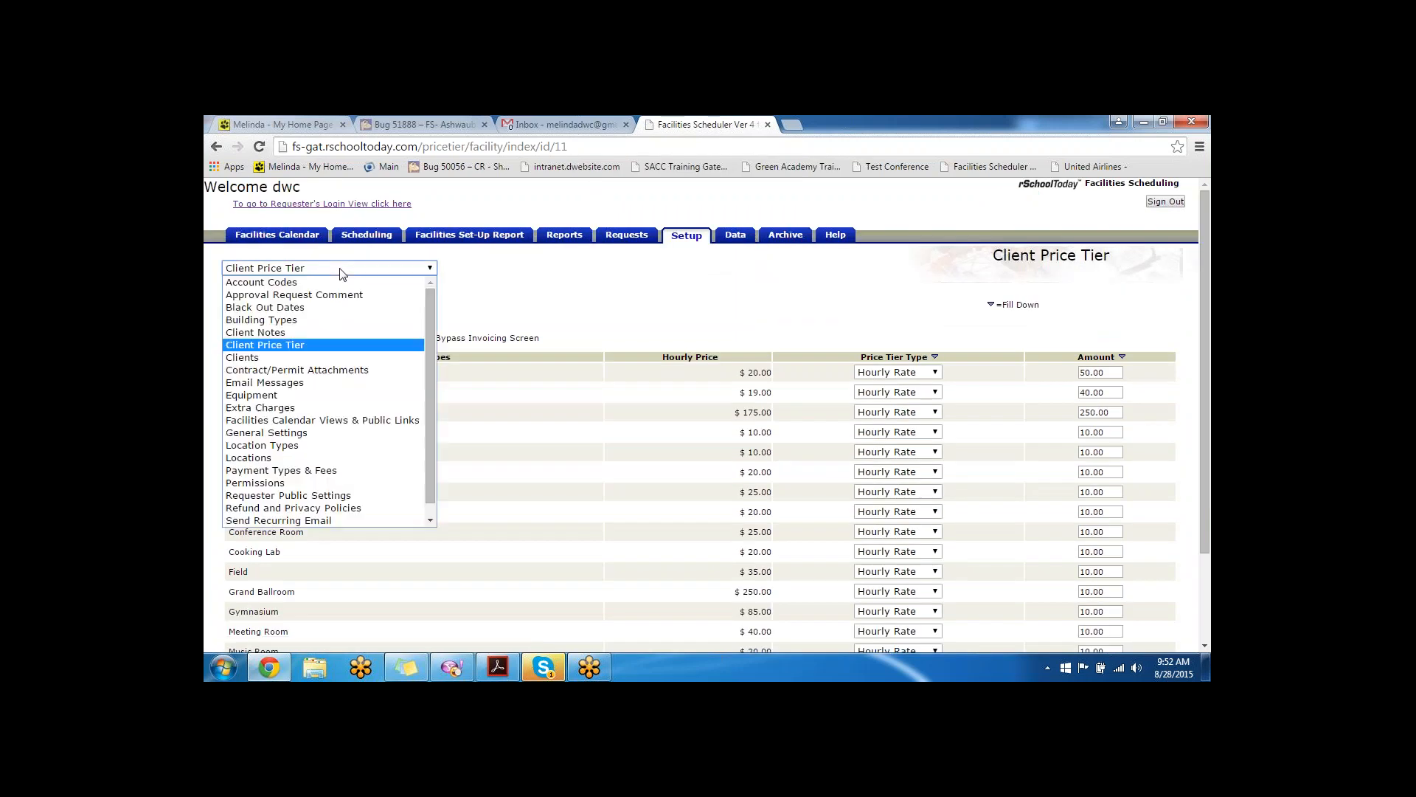
- Open Client Notes and highlight 'doesn't play well with others' and 'This client is fun to drink a beer with'
click(298, 332)
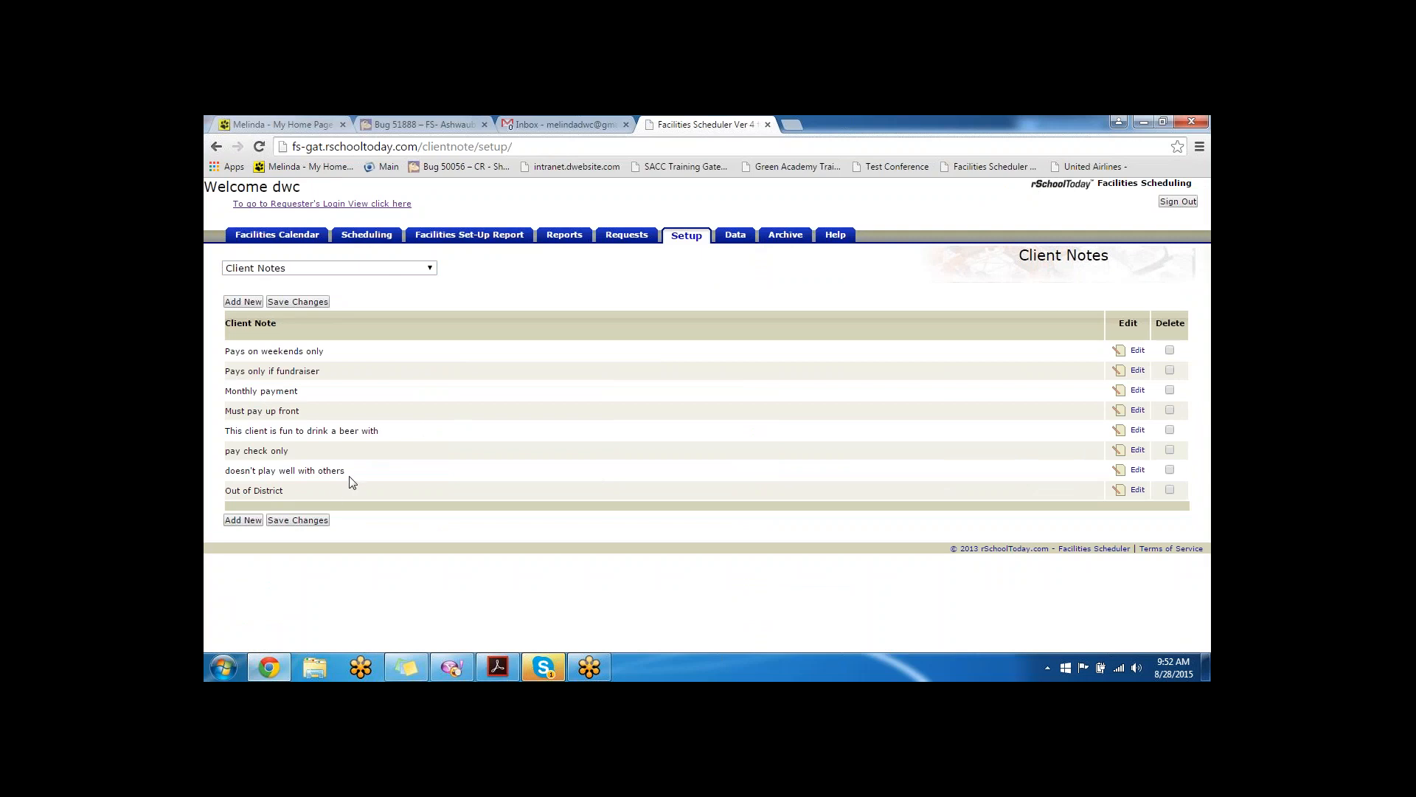
drag(345, 473, 227, 477)
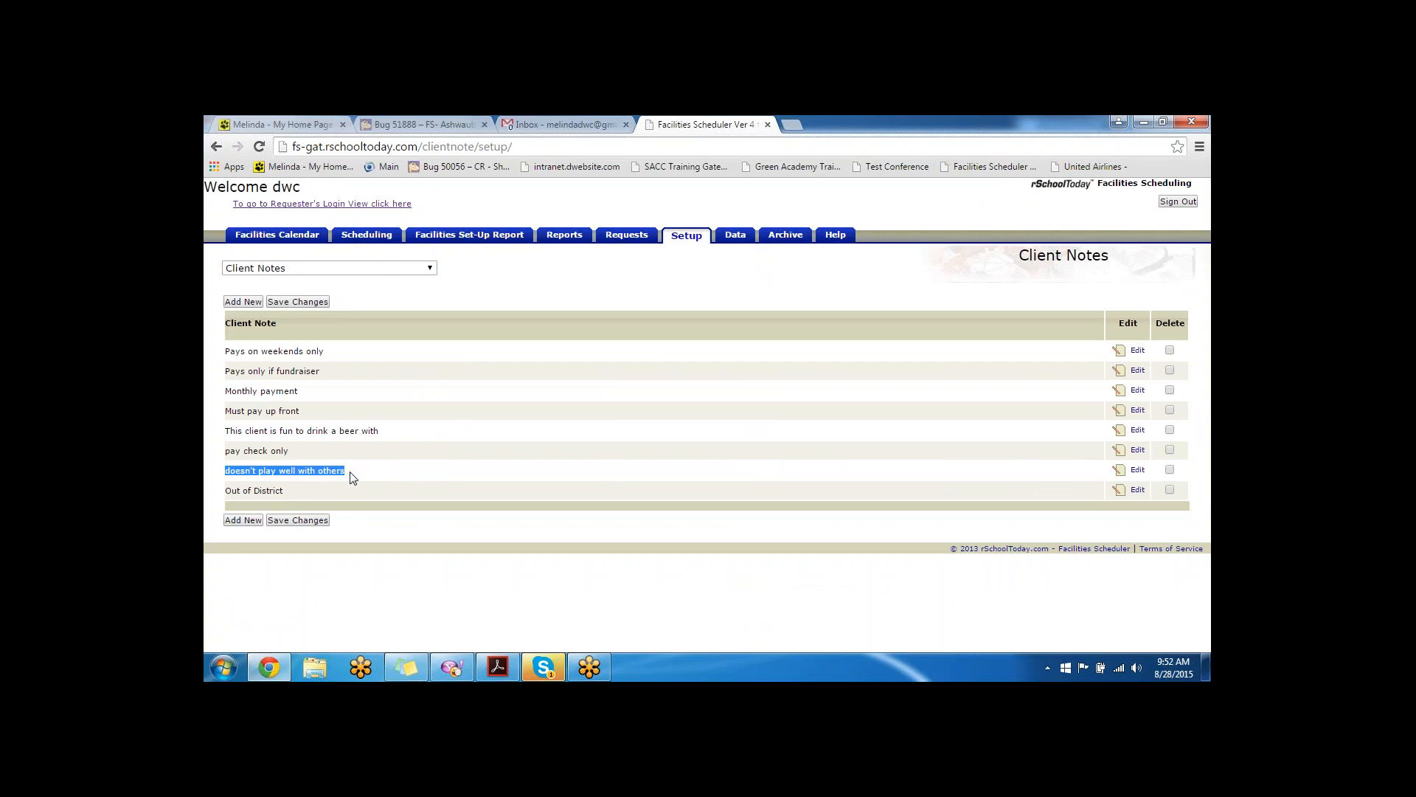
drag(379, 432, 228, 435)
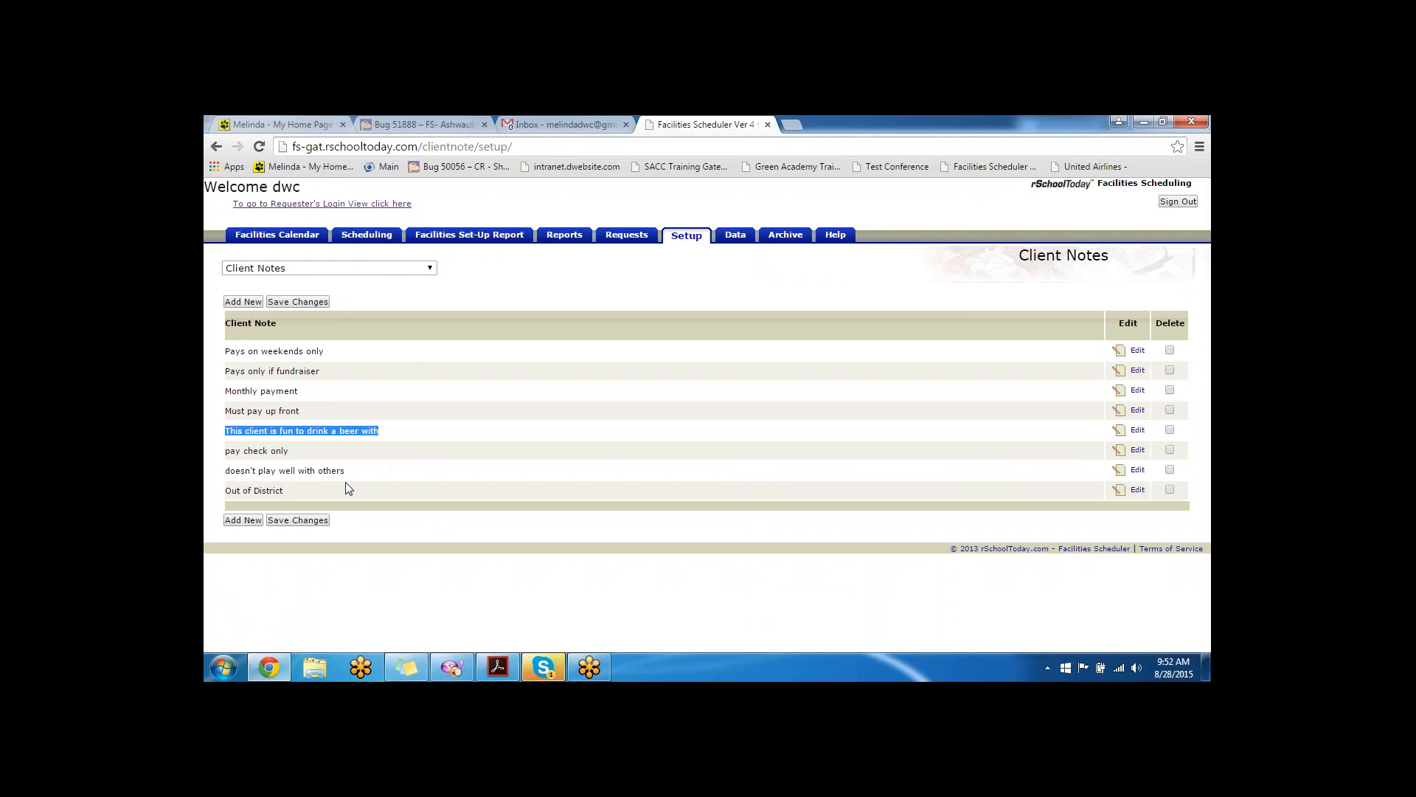
click(432, 273)
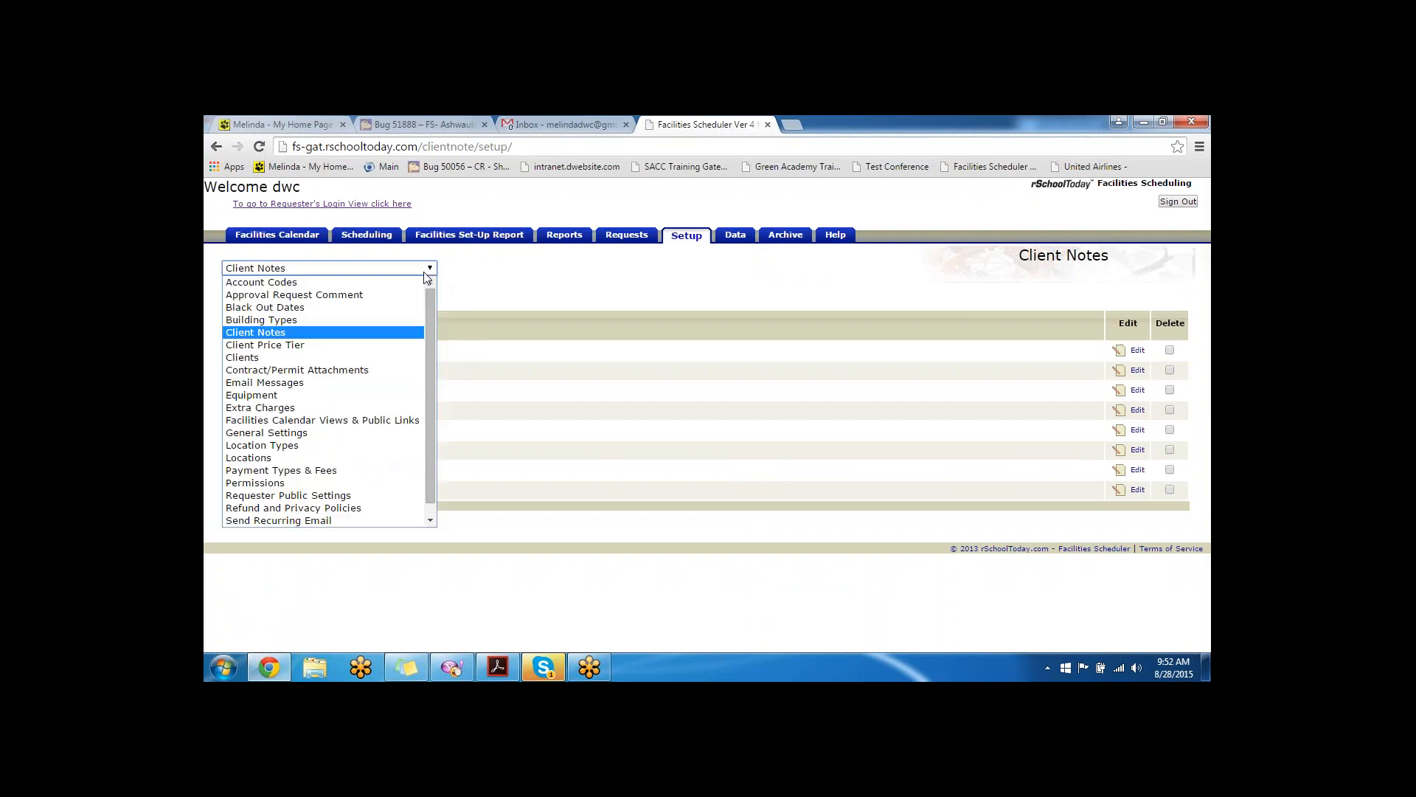
- Start new client 'city hall' with the two client notes and the politicians price tier
click(326, 355)
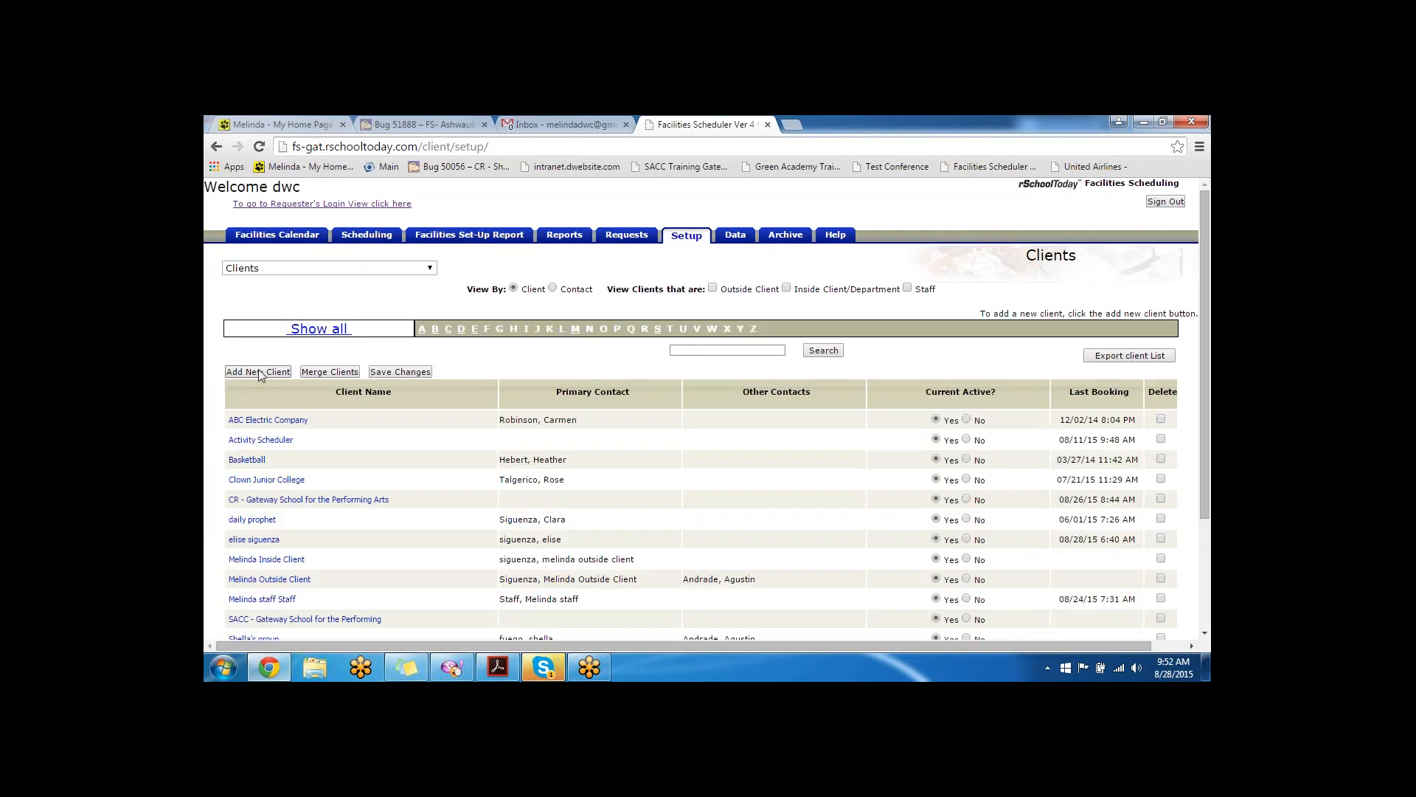
click(258, 372)
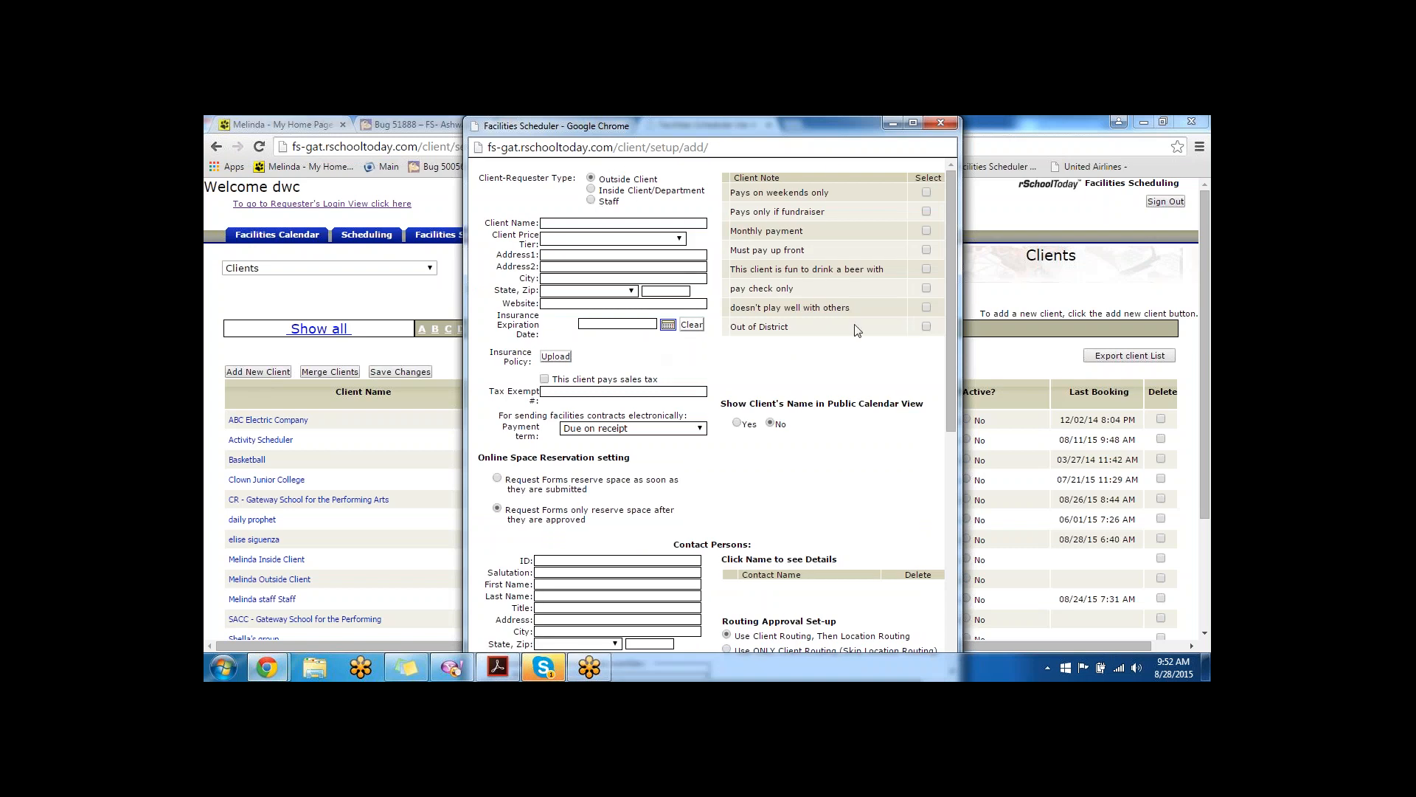
click(927, 307)
click(927, 268)
click(549, 223)
click(615, 239)
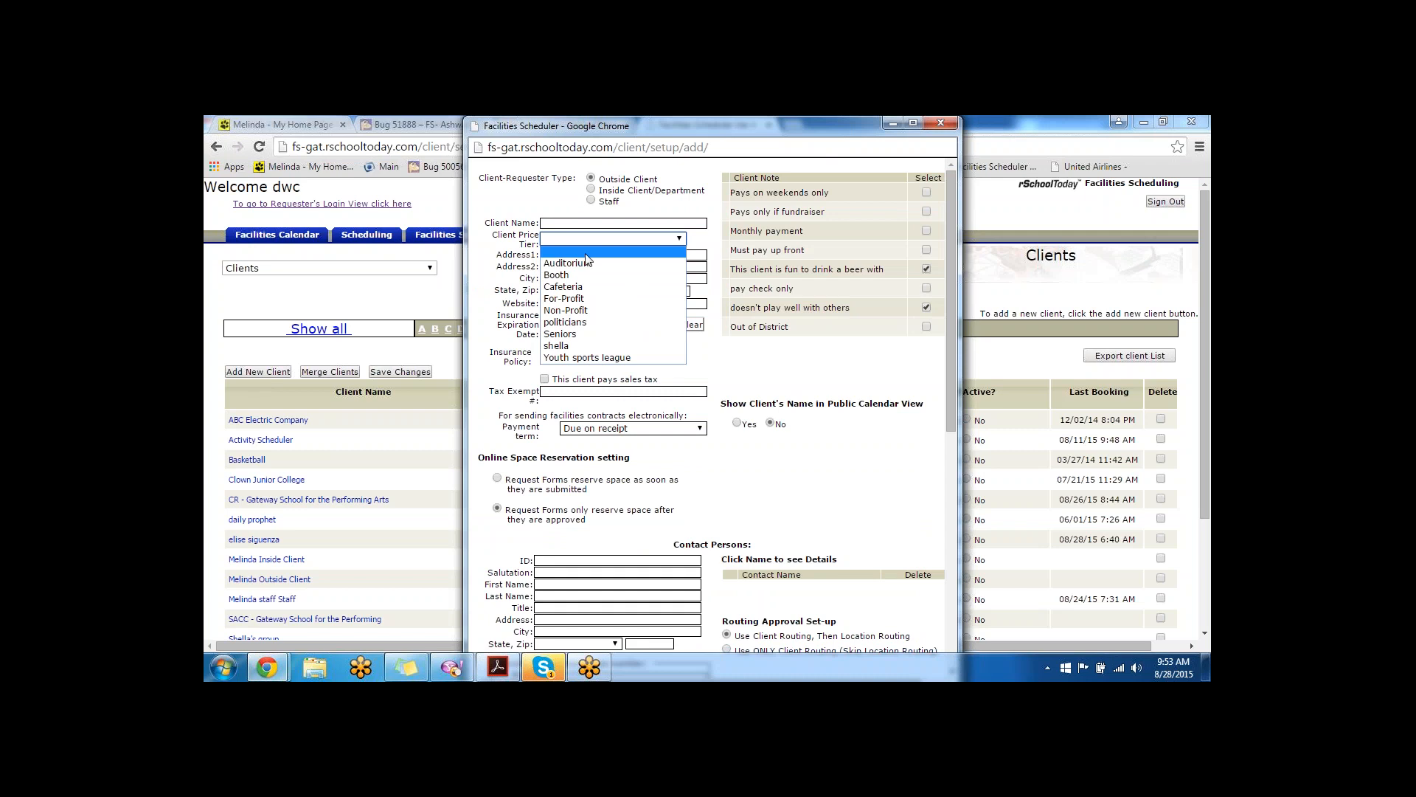
click(568, 322)
click(568, 223)
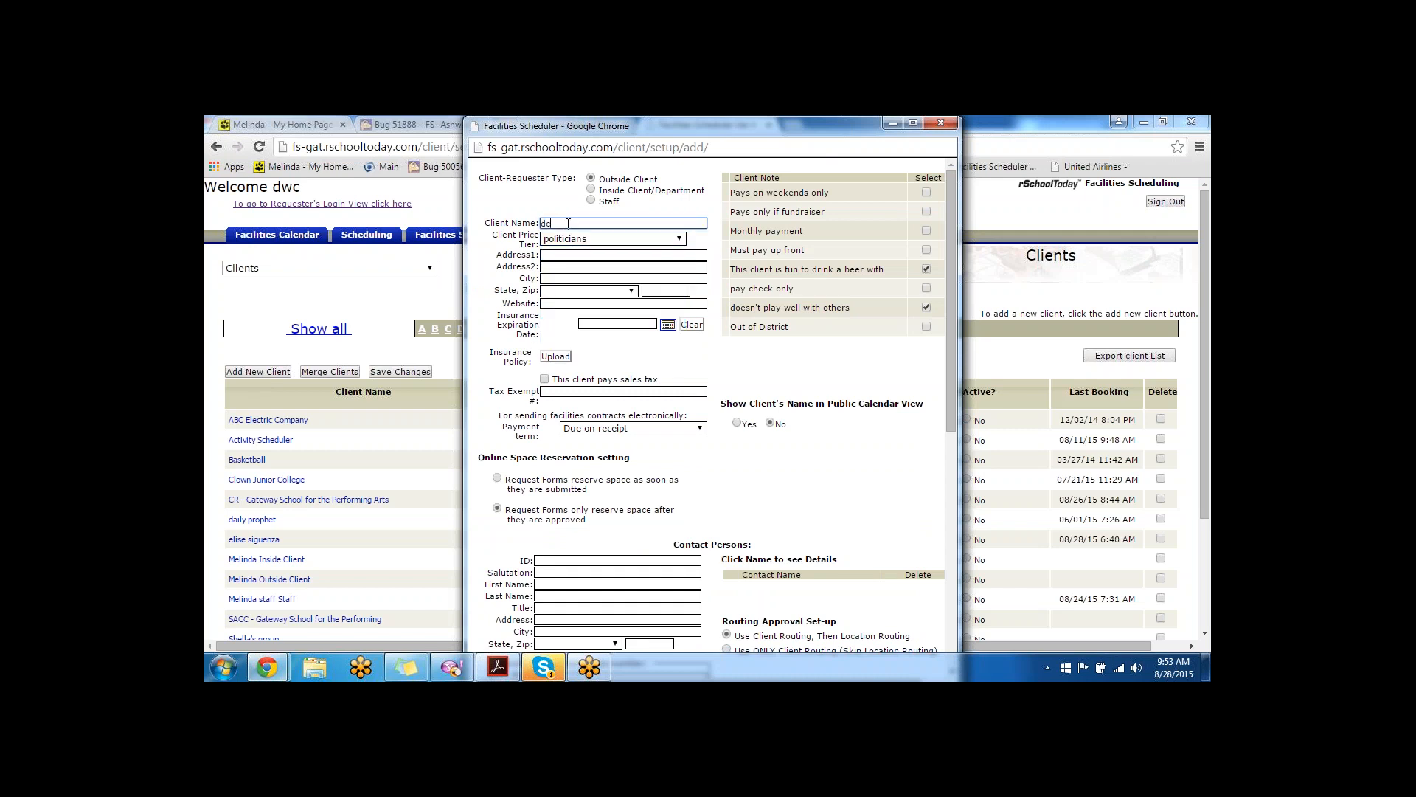
text(city hall)
- Set Net 45 payment terms, keep the name off the public calendar, and reserve space on submission
scroll(679, 395, down, 1)
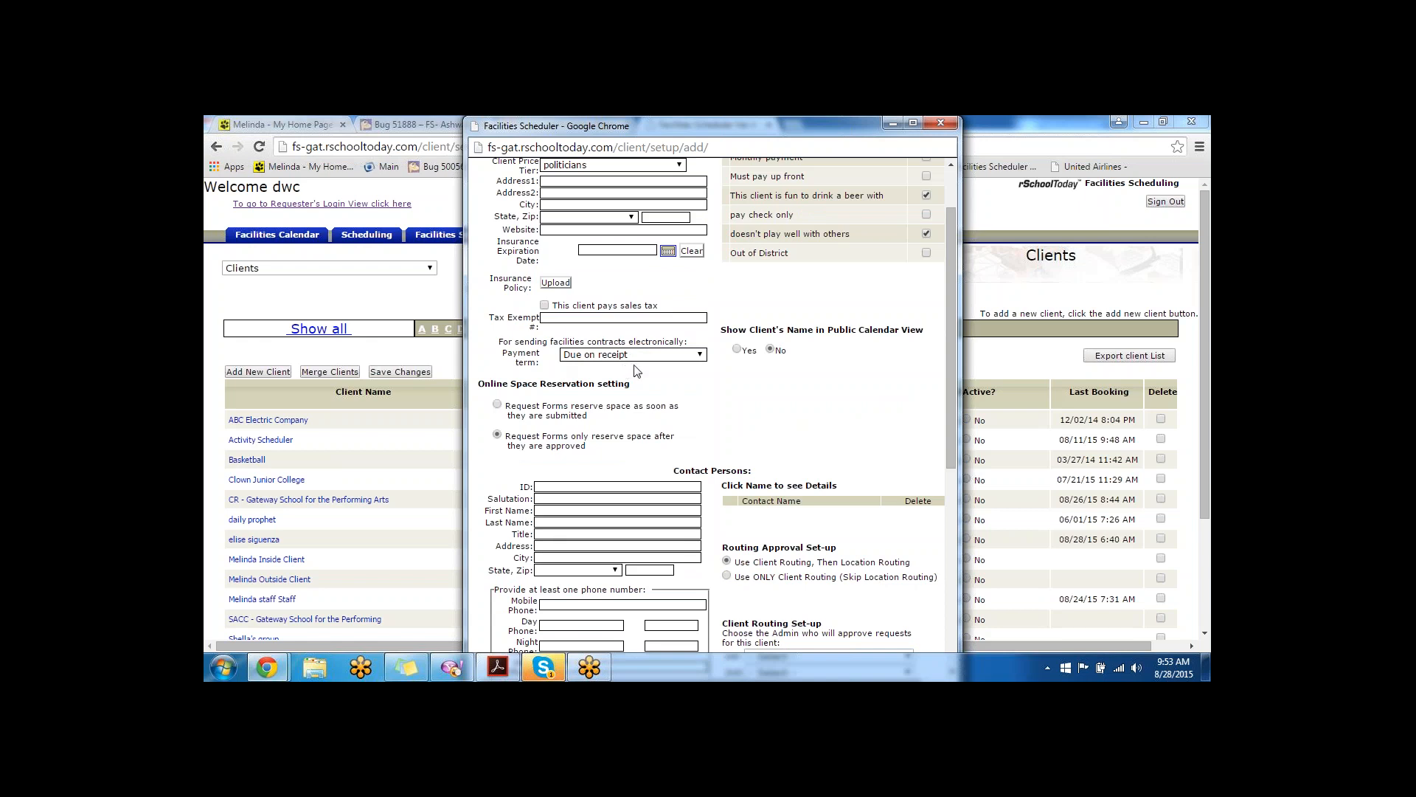
click(671, 355)
click(641, 416)
click(737, 350)
click(771, 350)
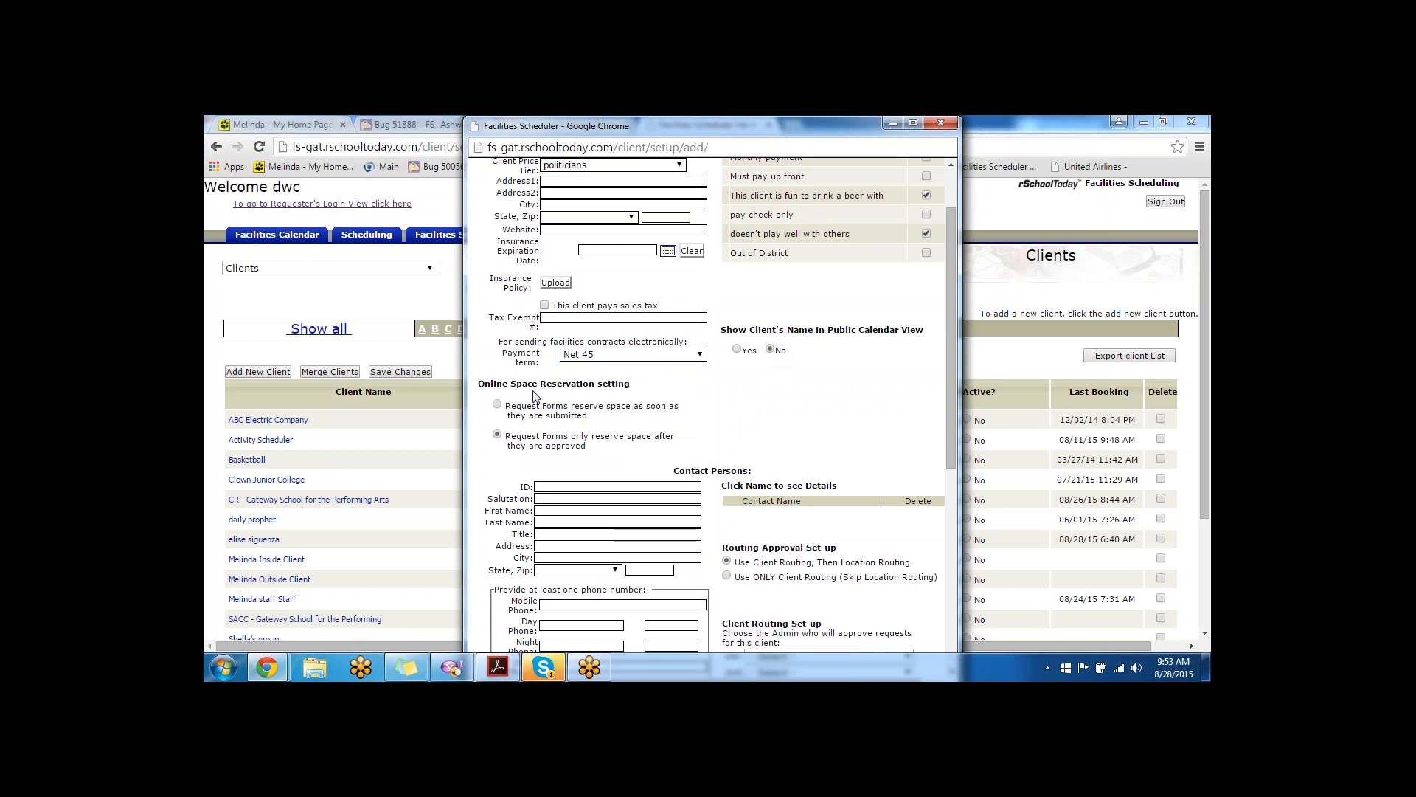
drag(628, 384, 481, 385)
scroll(599, 399, down, 1)
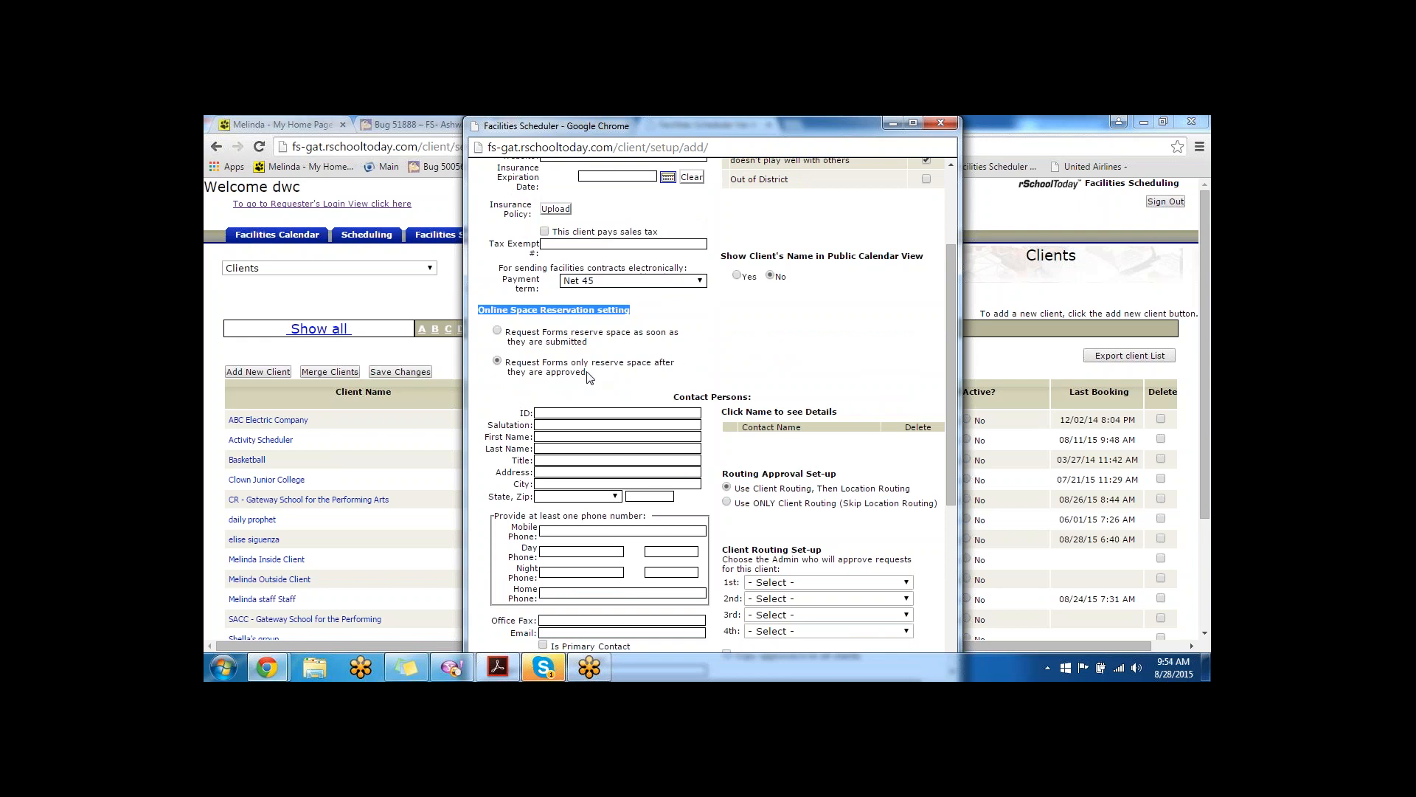
click(498, 331)
scroll(642, 348, down, 2)
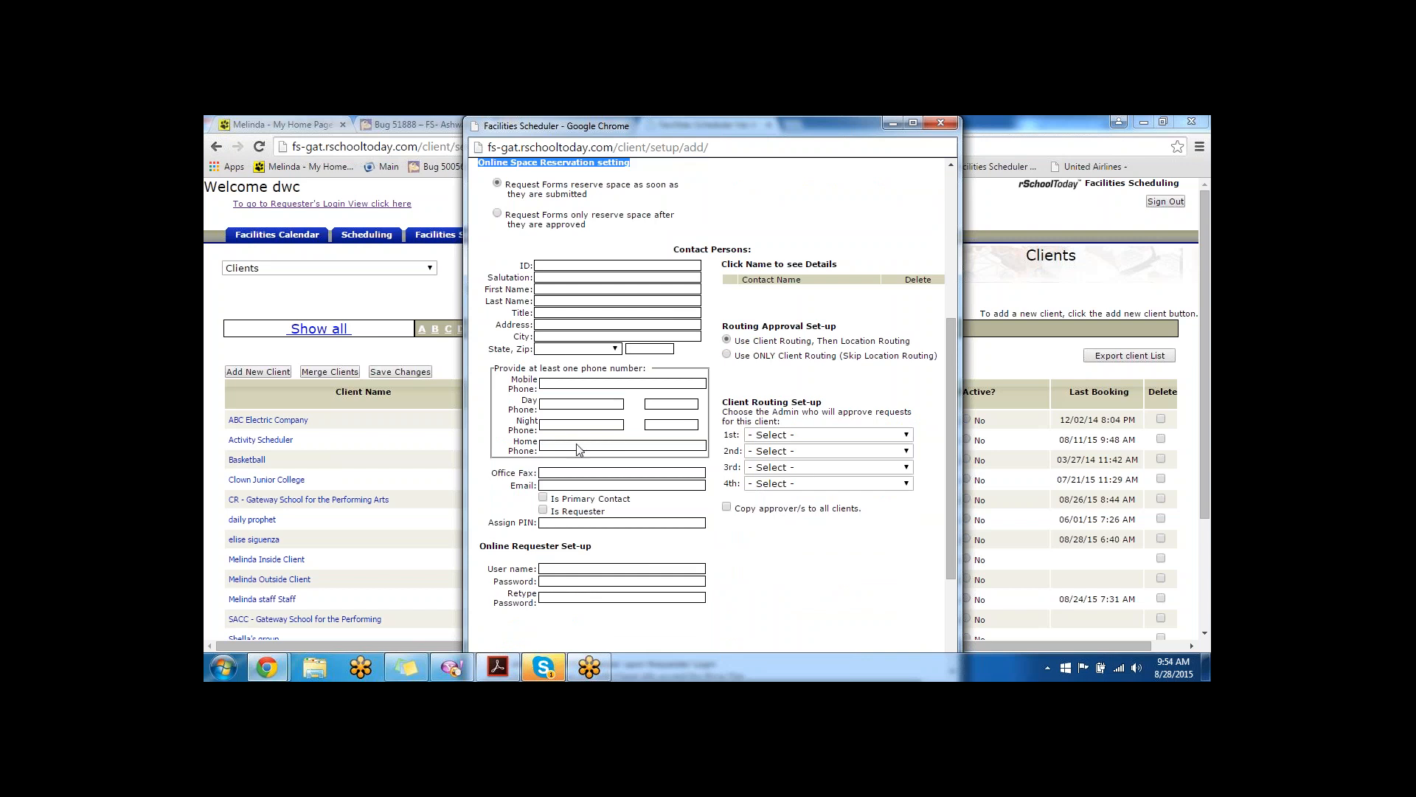
- Enter the contact's first and last name, autofill address, phones and e-mail, and format the four phone numbers
click(577, 288)
key(Tab)
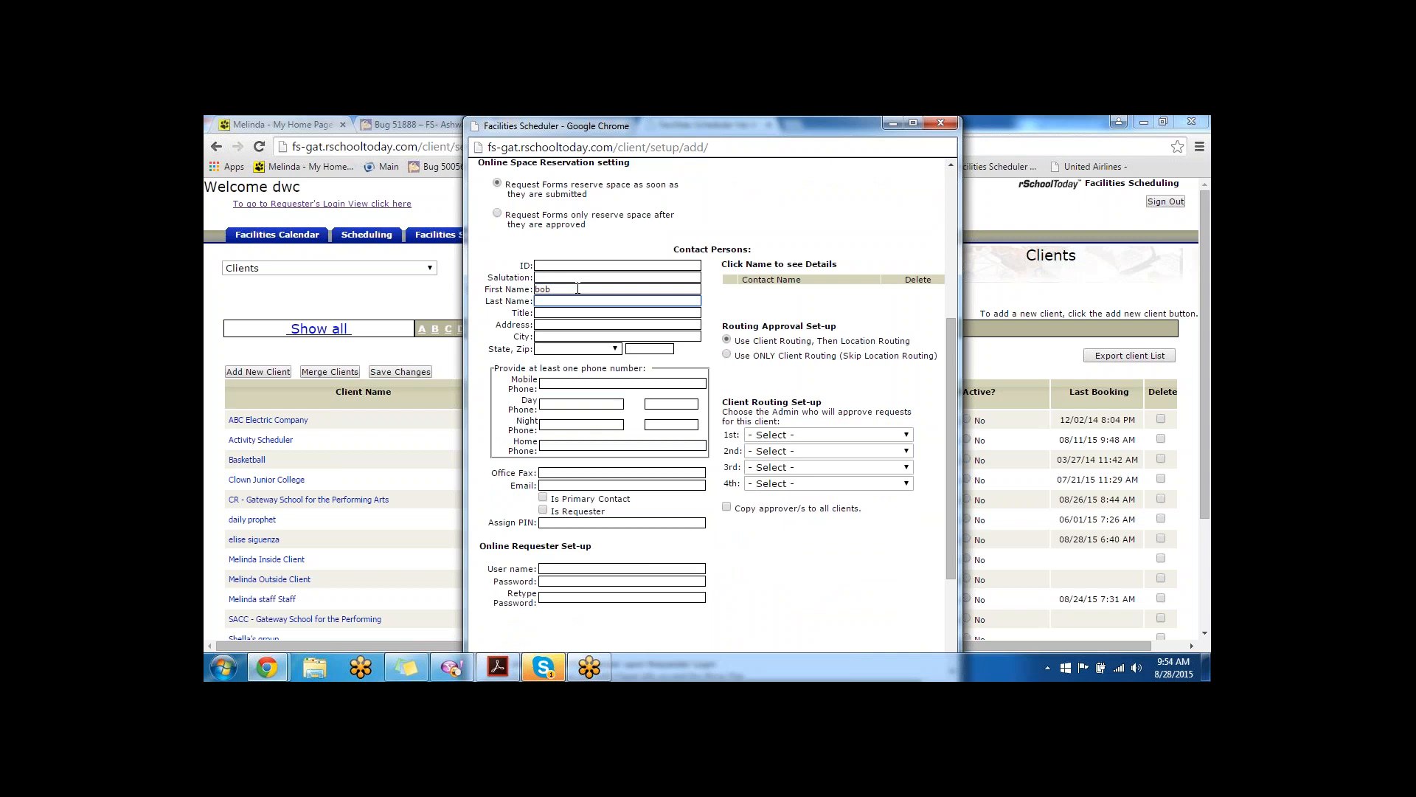
text(meli)
key(Down)
key(Return)
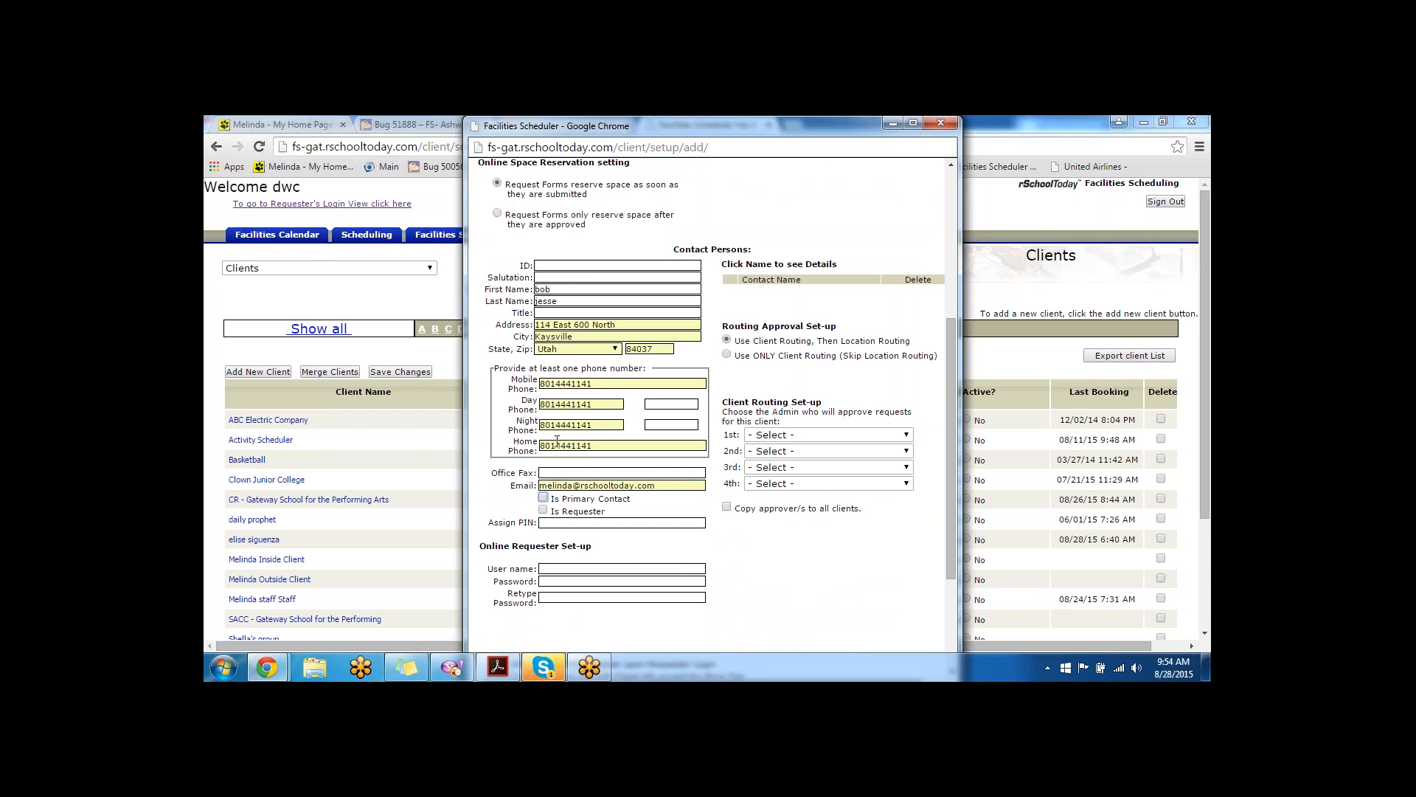
click(600, 383)
click(601, 403)
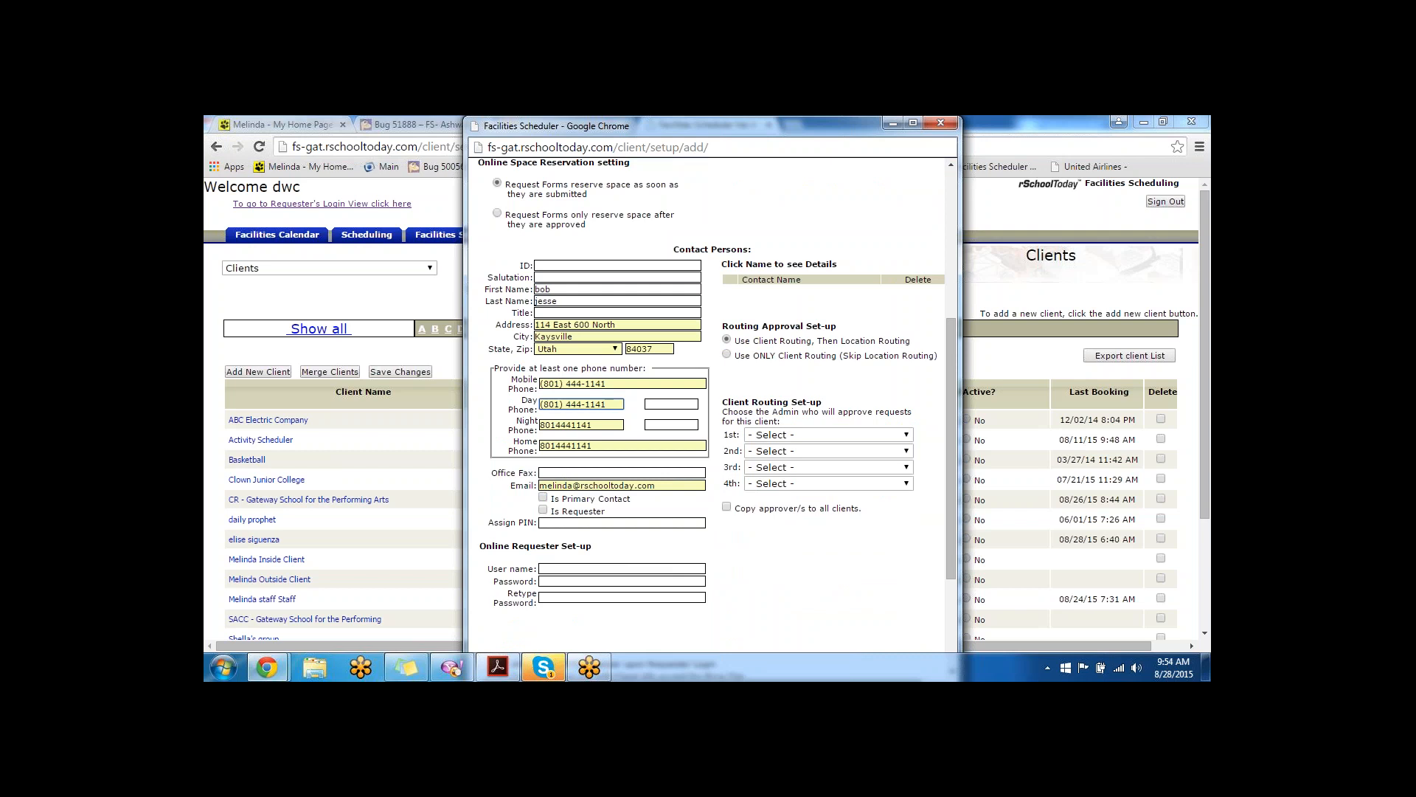
click(601, 424)
click(596, 445)
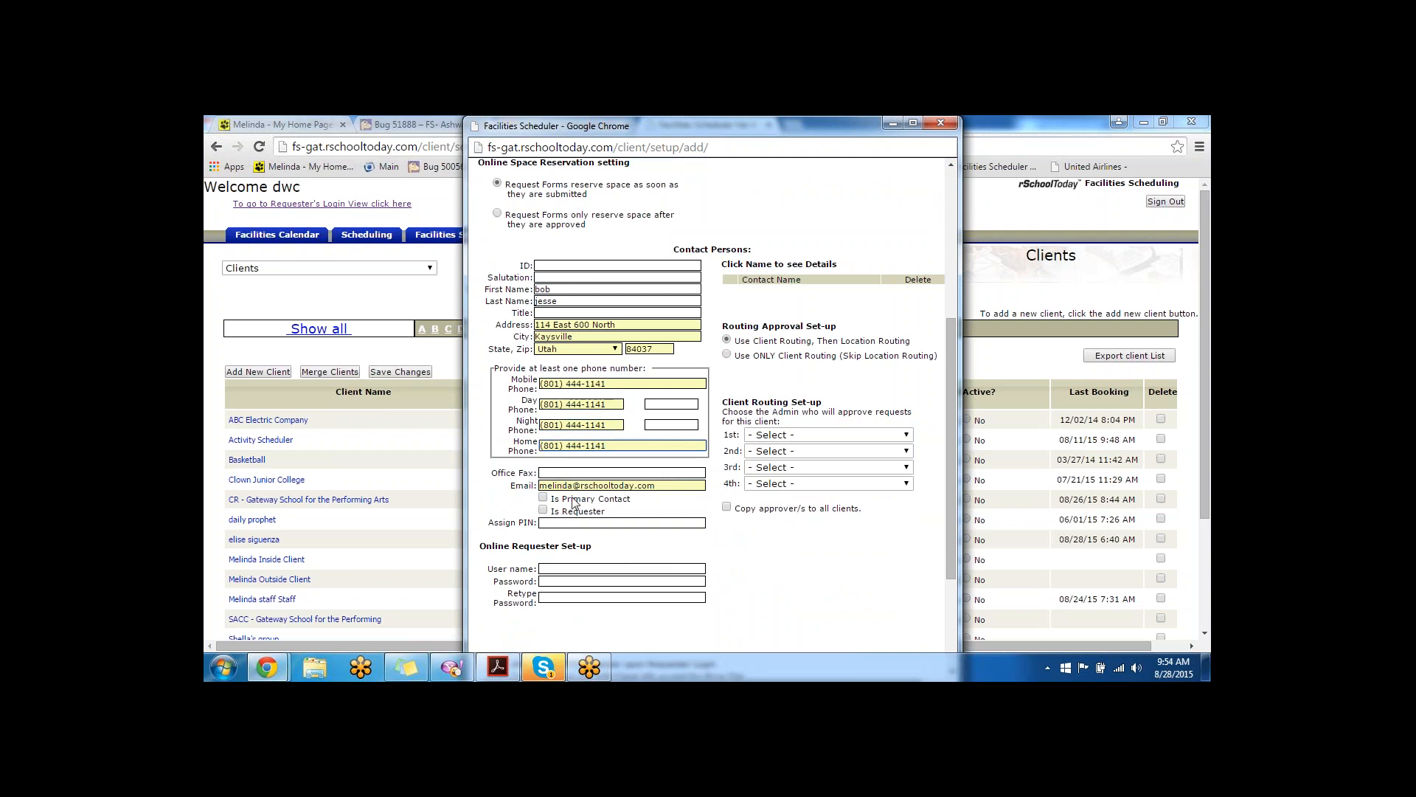
scroll(708, 552, down, 1)
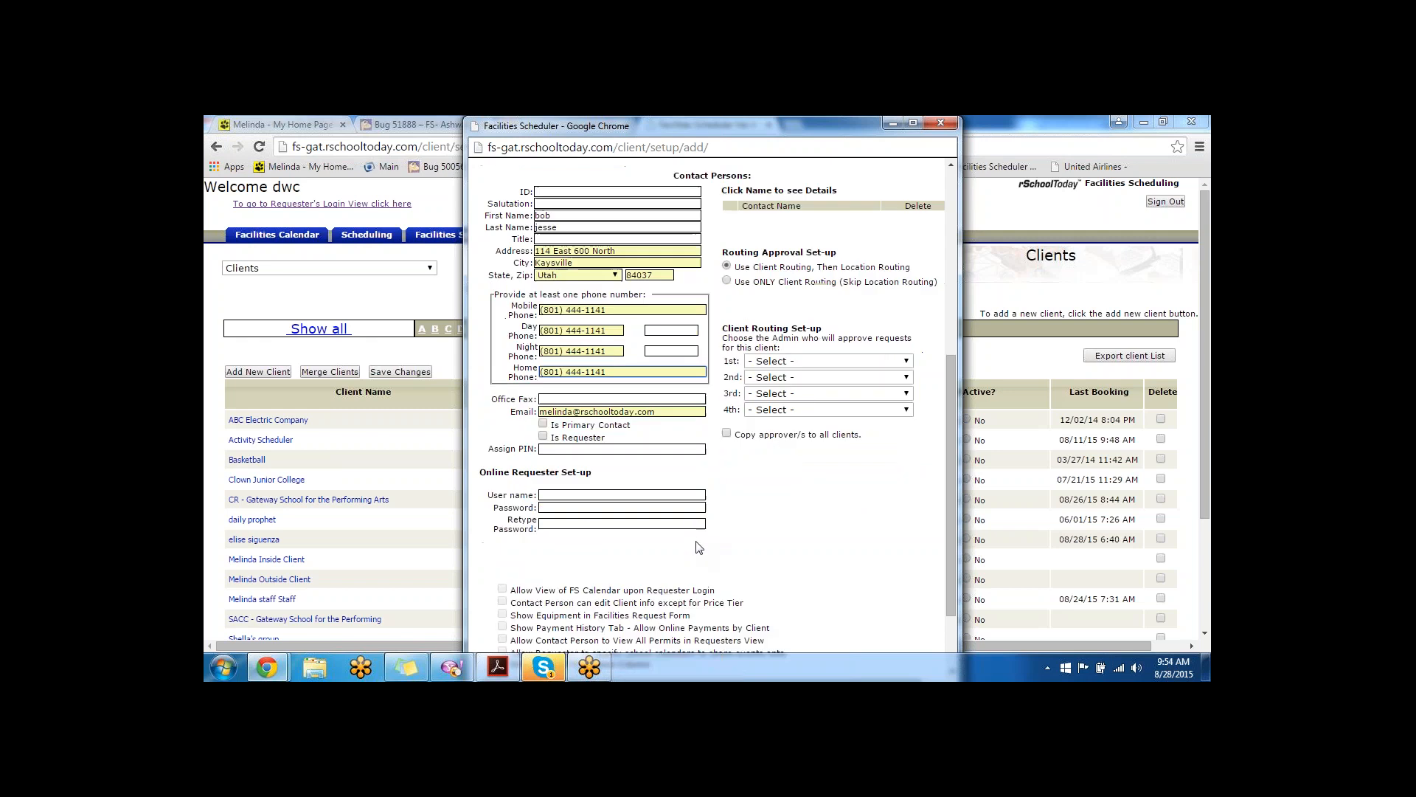
- Make the contact primary contact and requester, and enter the PIN, user name and password
click(544, 425)
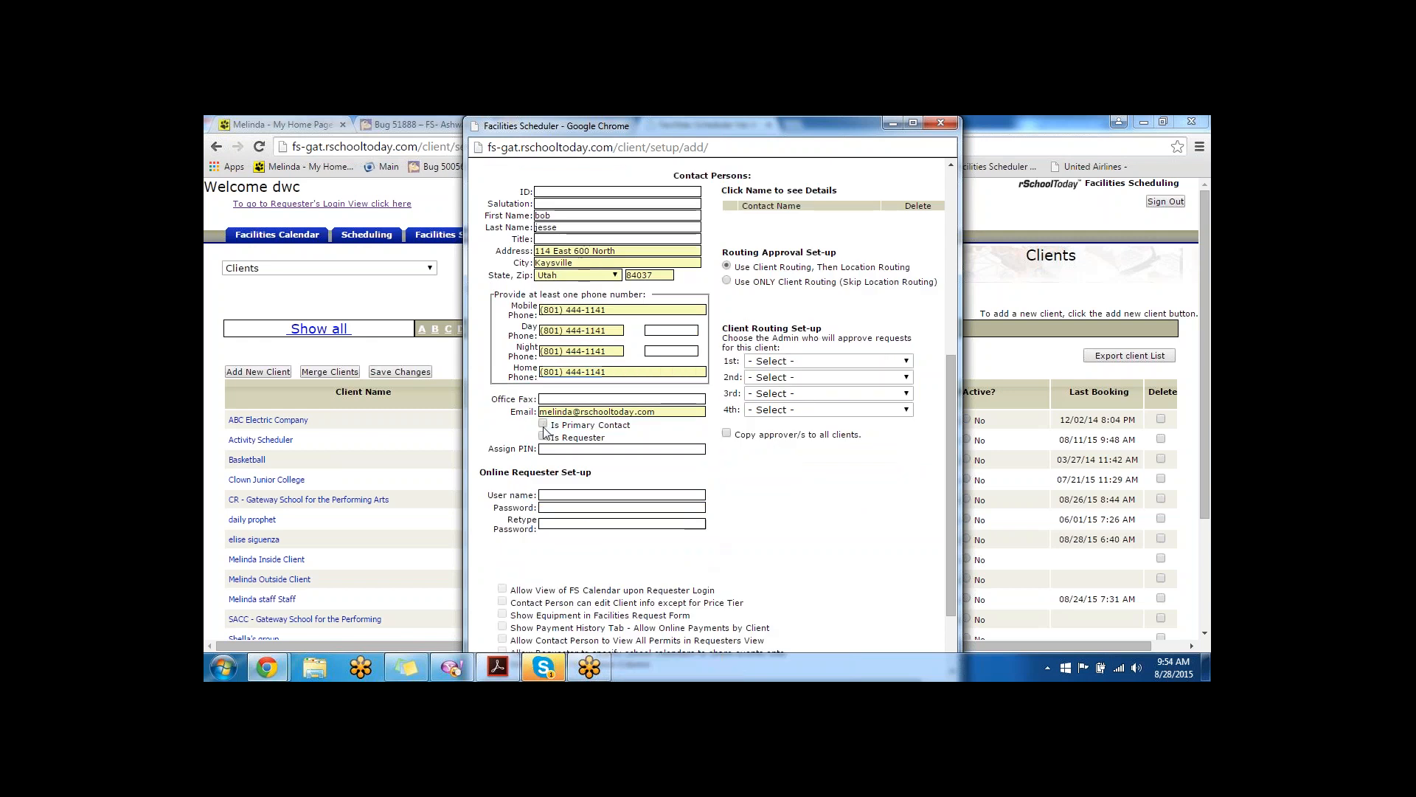
click(544, 436)
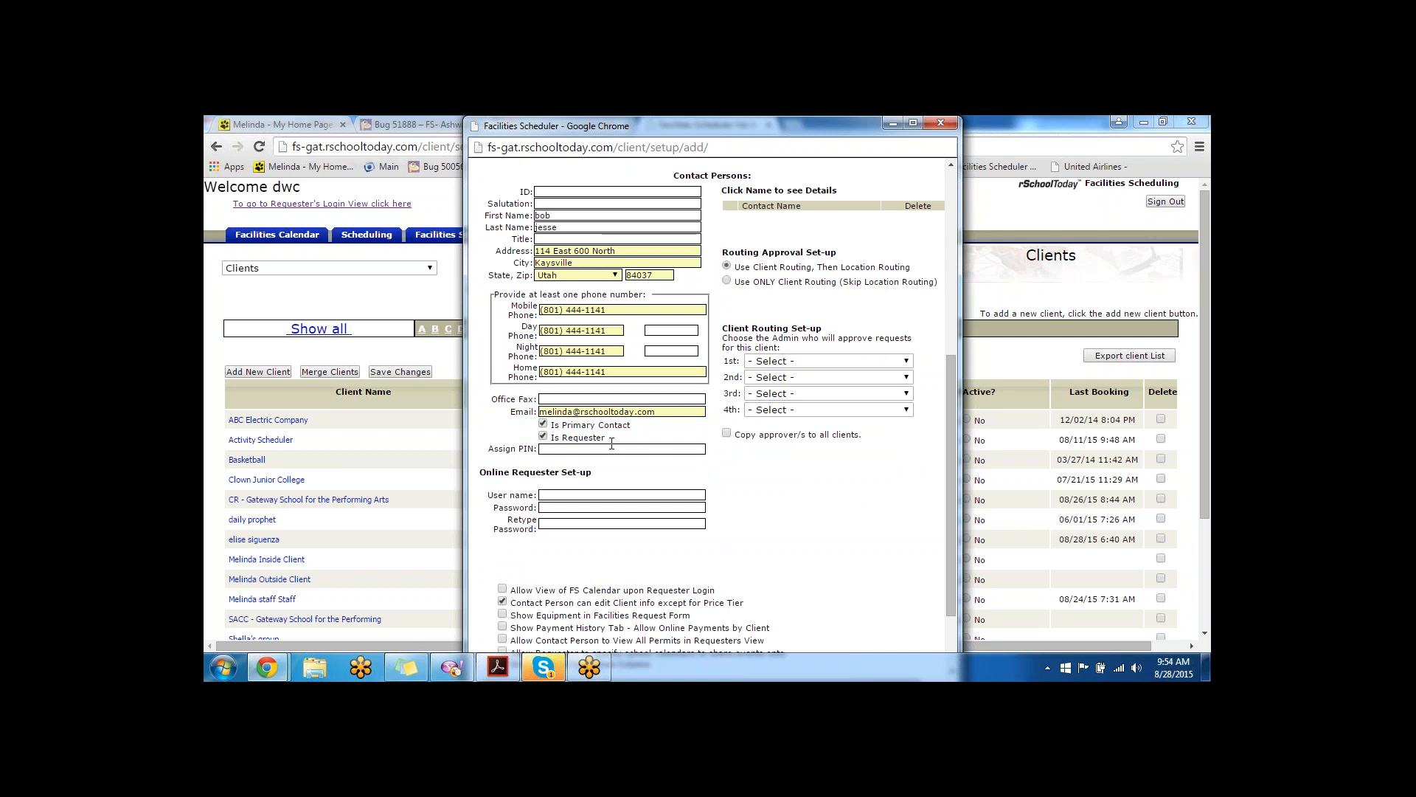
scroll(611, 444, down, 2)
drag(620, 341, 550, 341)
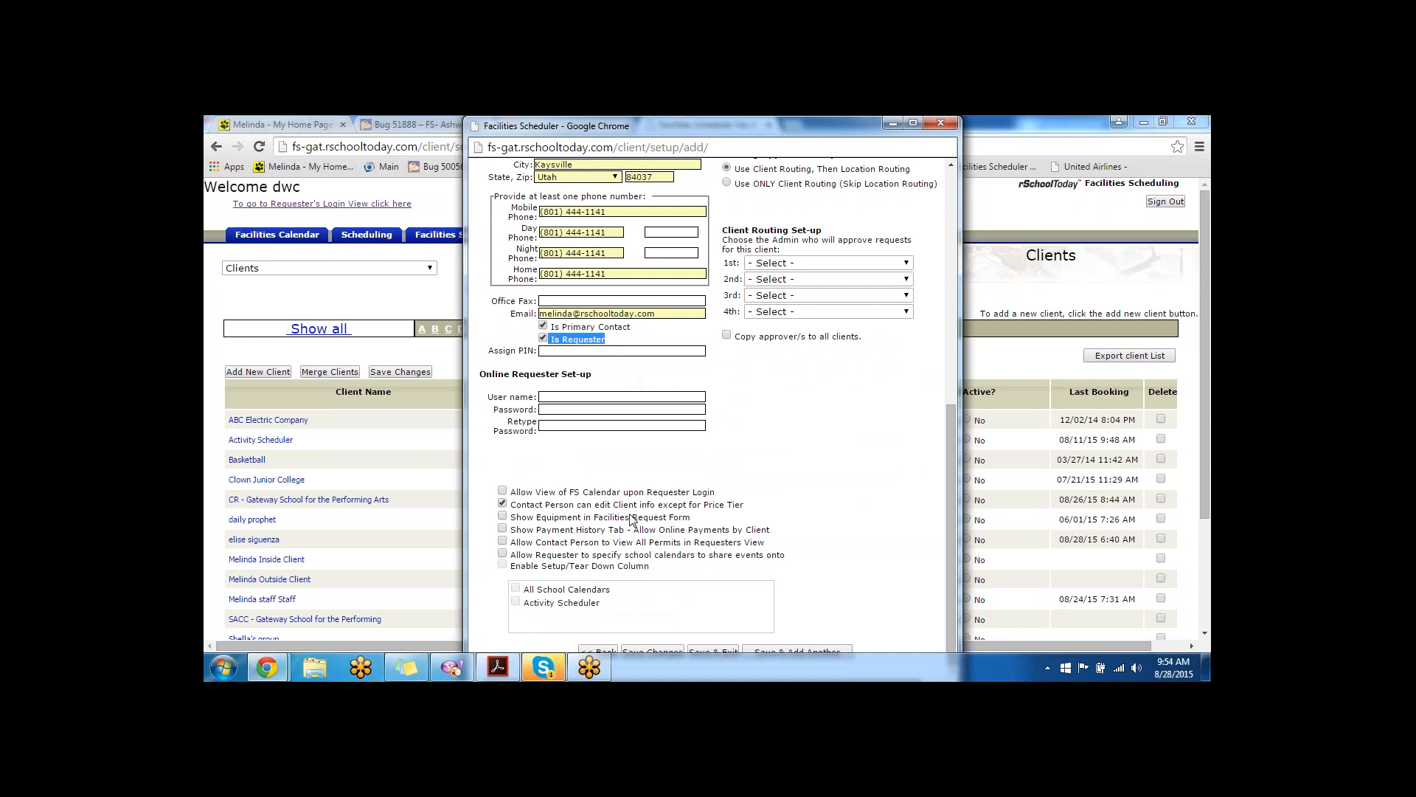
click(544, 338)
click(544, 338)
click(607, 350)
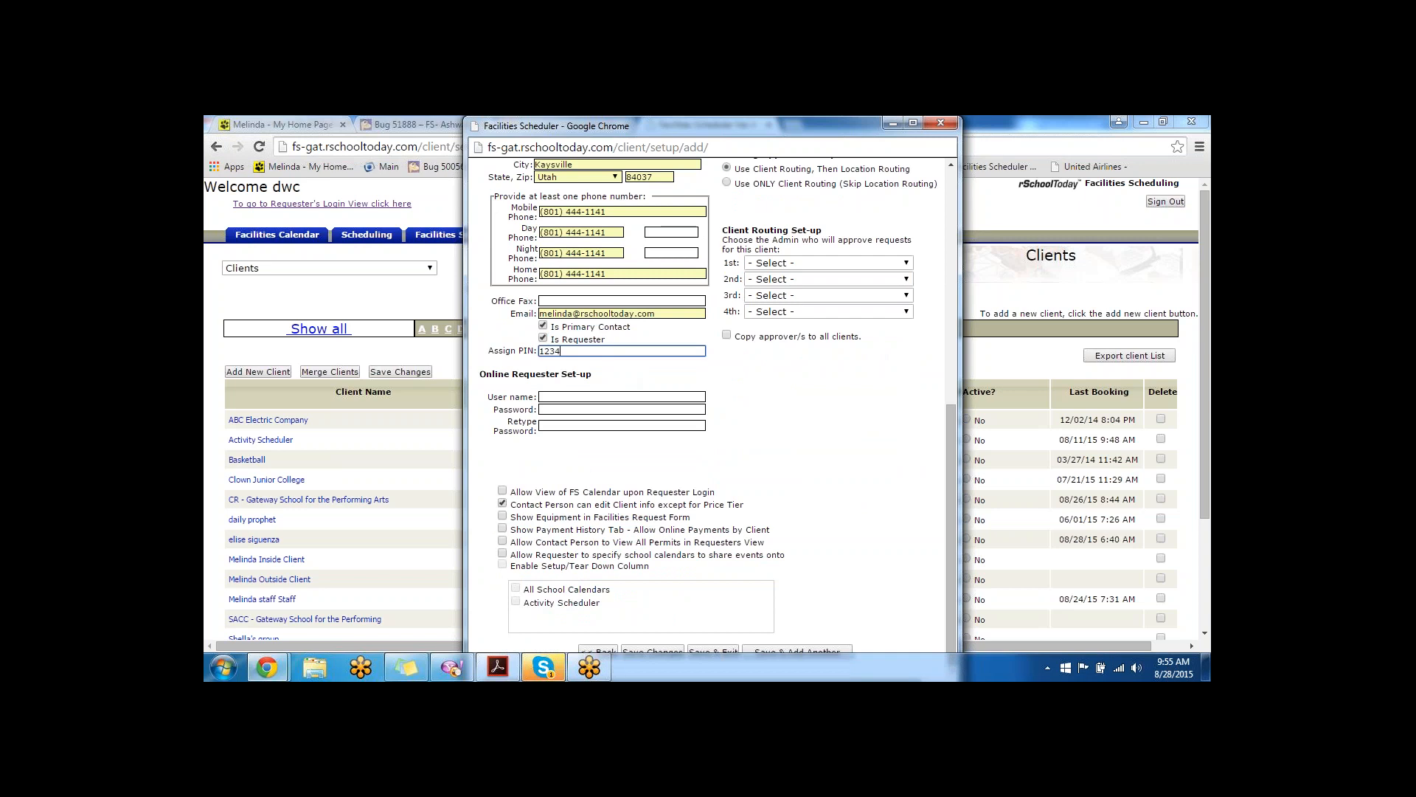
click(583, 396)
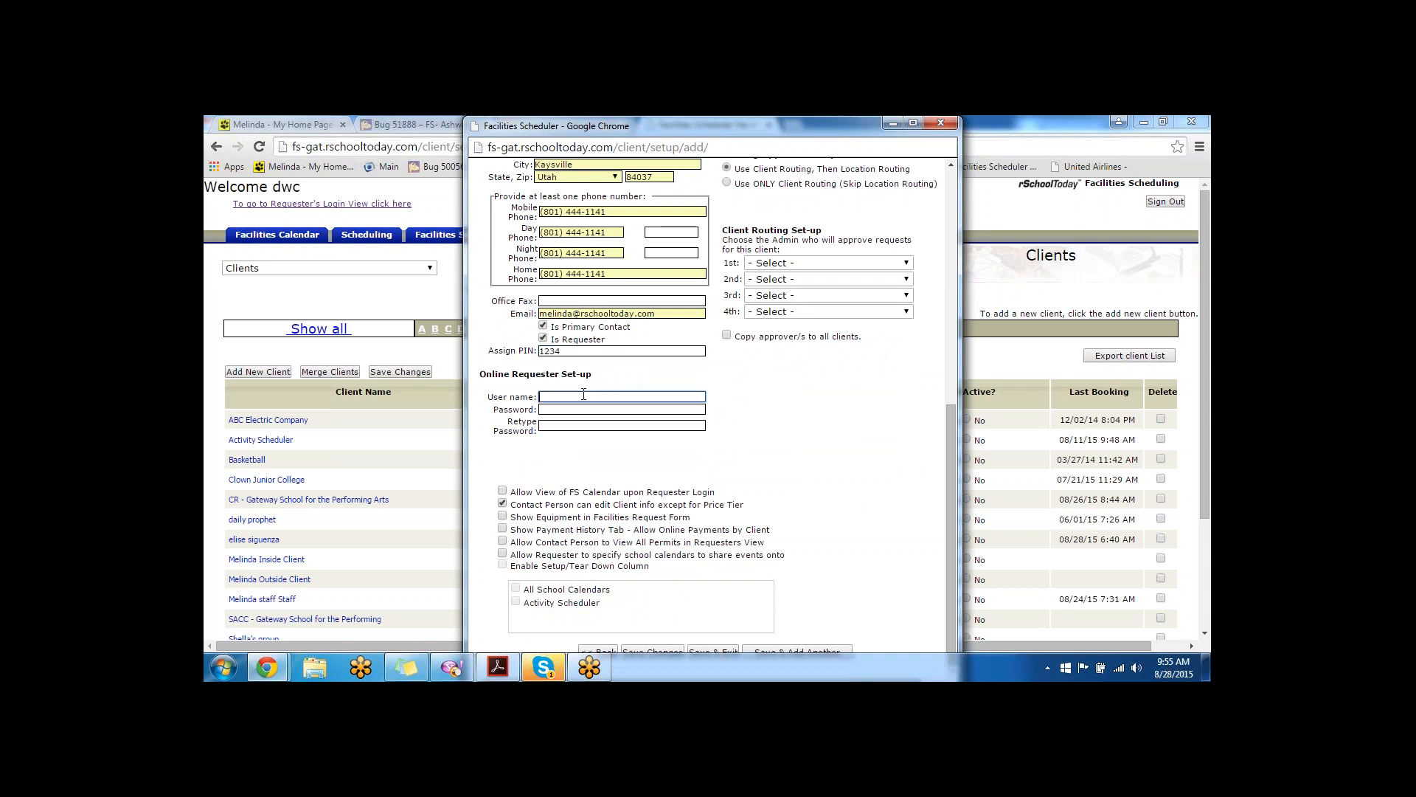
key(Tab)
- Allow FS calendar view, equipment, payment history and all permits, leaving school calendar choice off
click(502, 491)
click(503, 504)
drag(744, 506, 657, 509)
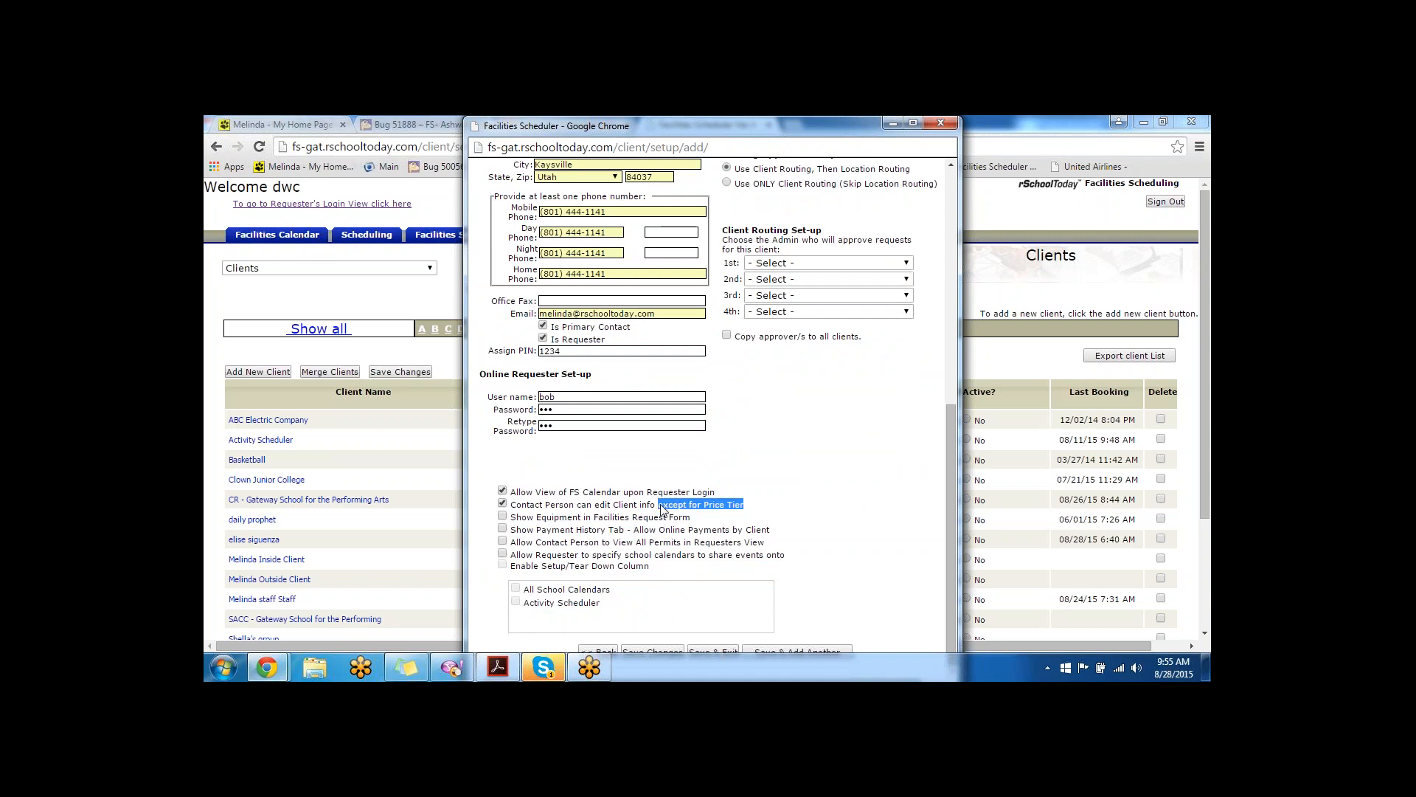
click(503, 517)
click(502, 529)
click(503, 544)
click(503, 554)
click(515, 589)
click(503, 554)
click(503, 554)
click(503, 554)
scroll(877, 326, up, 3)
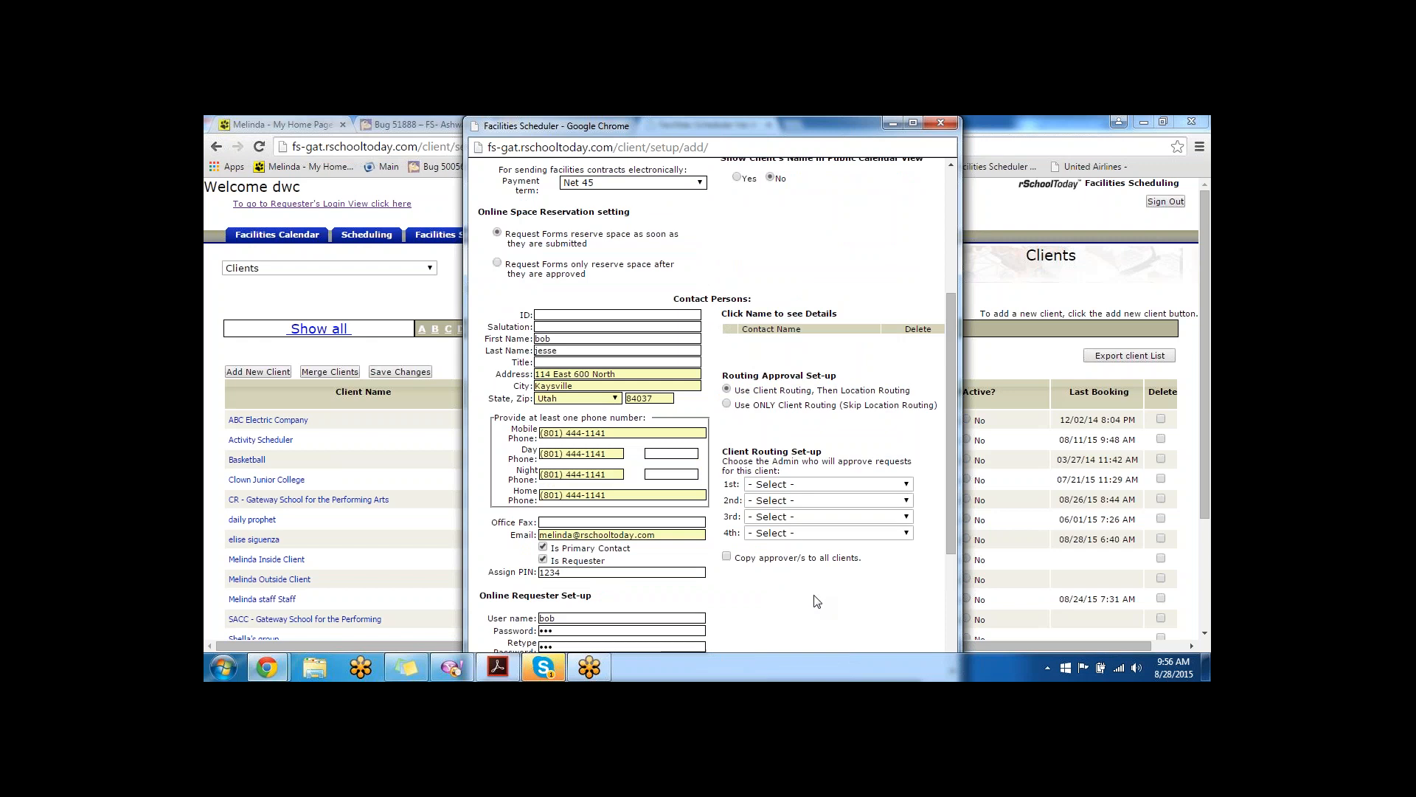
- Keep 'Use Client Routing, Then Location Routing', leave the 1st approver at '- Select -', and maximize the form
click(811, 484)
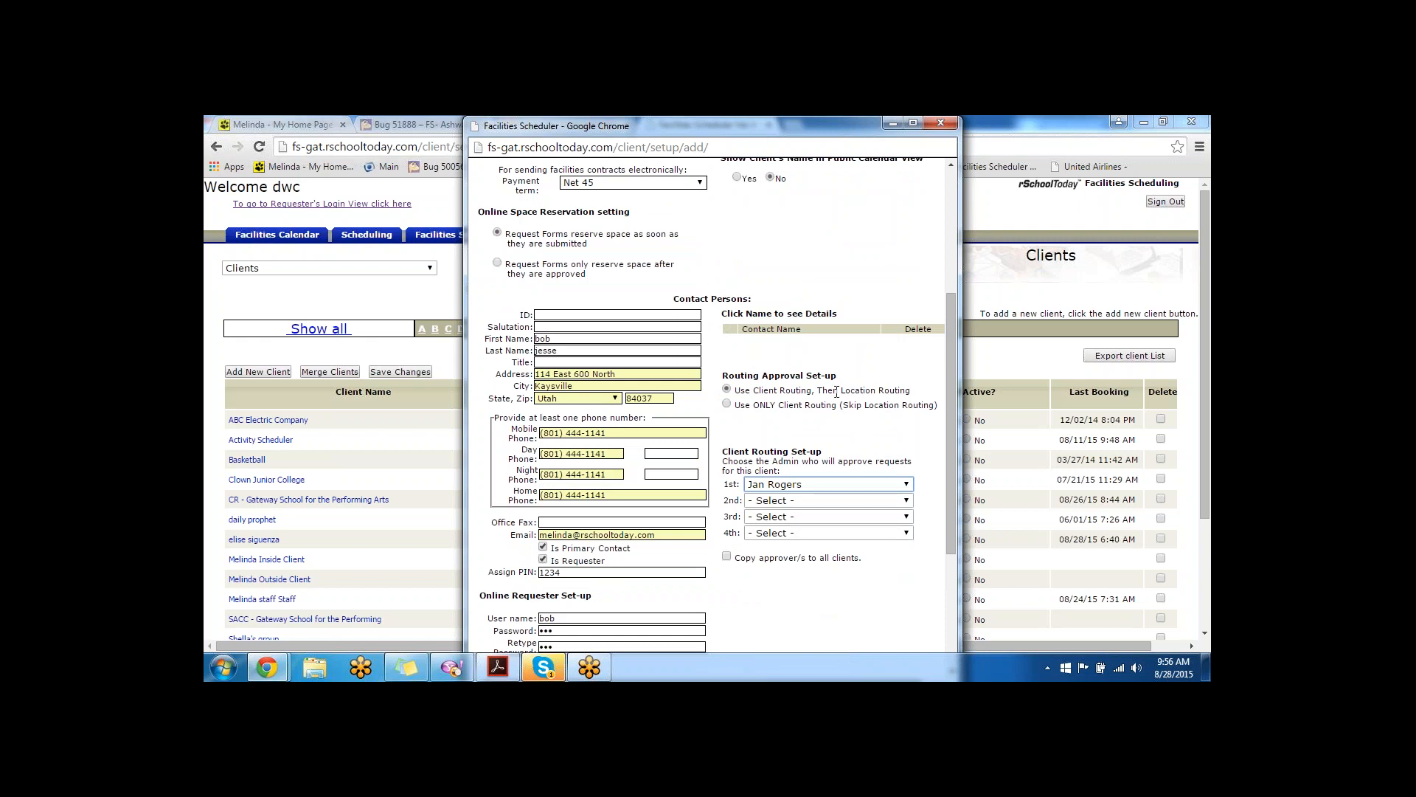
drag(818, 392, 740, 391)
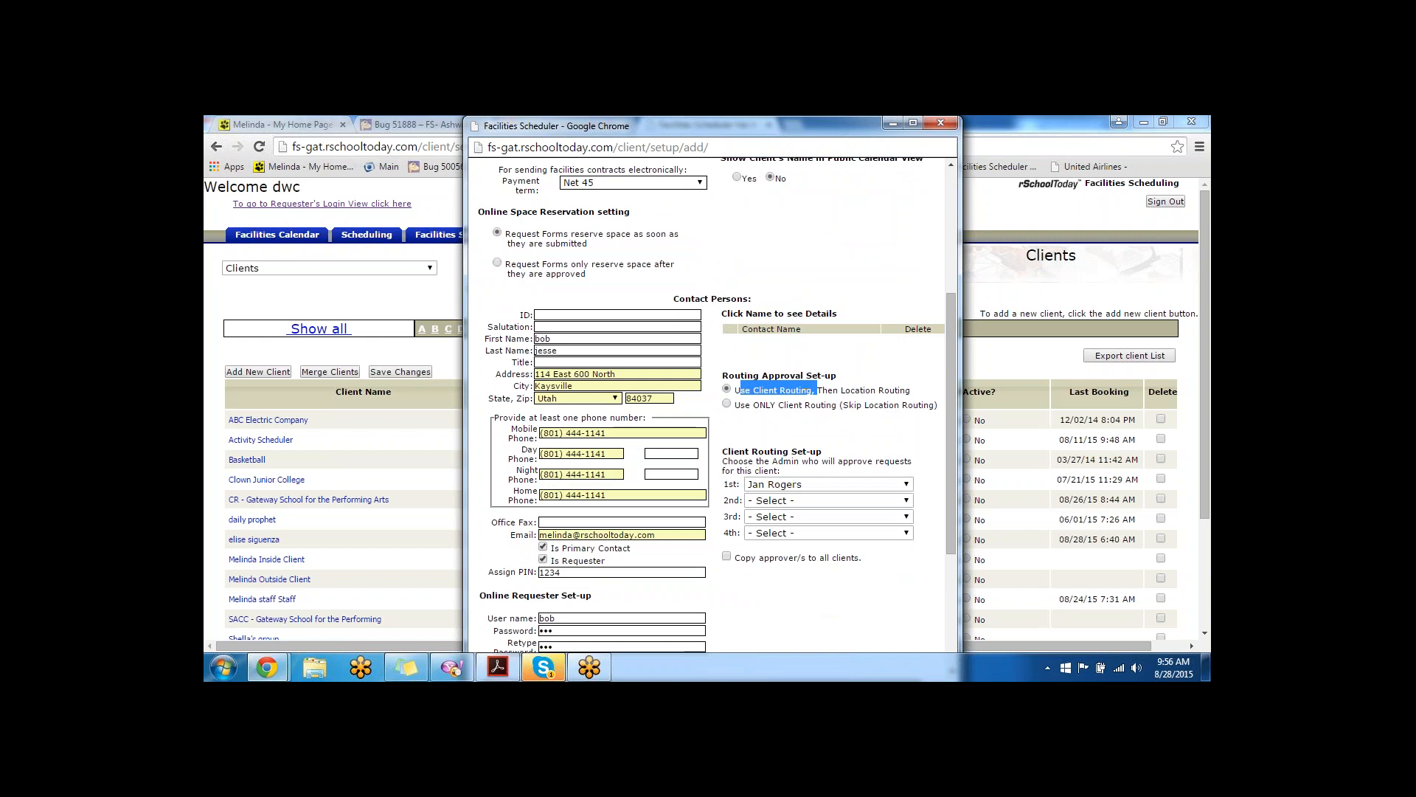
click(727, 404)
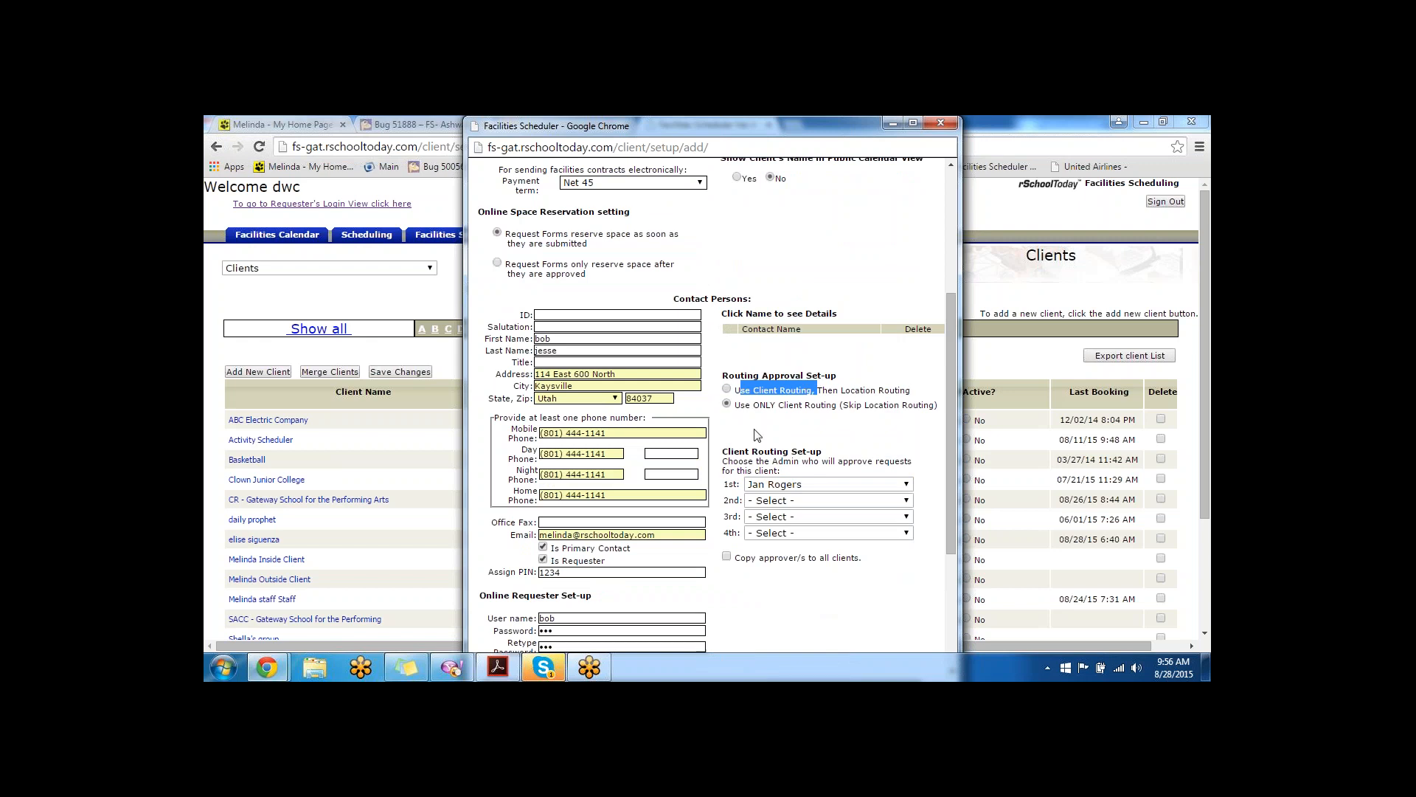
click(726, 389)
click(781, 484)
click(791, 498)
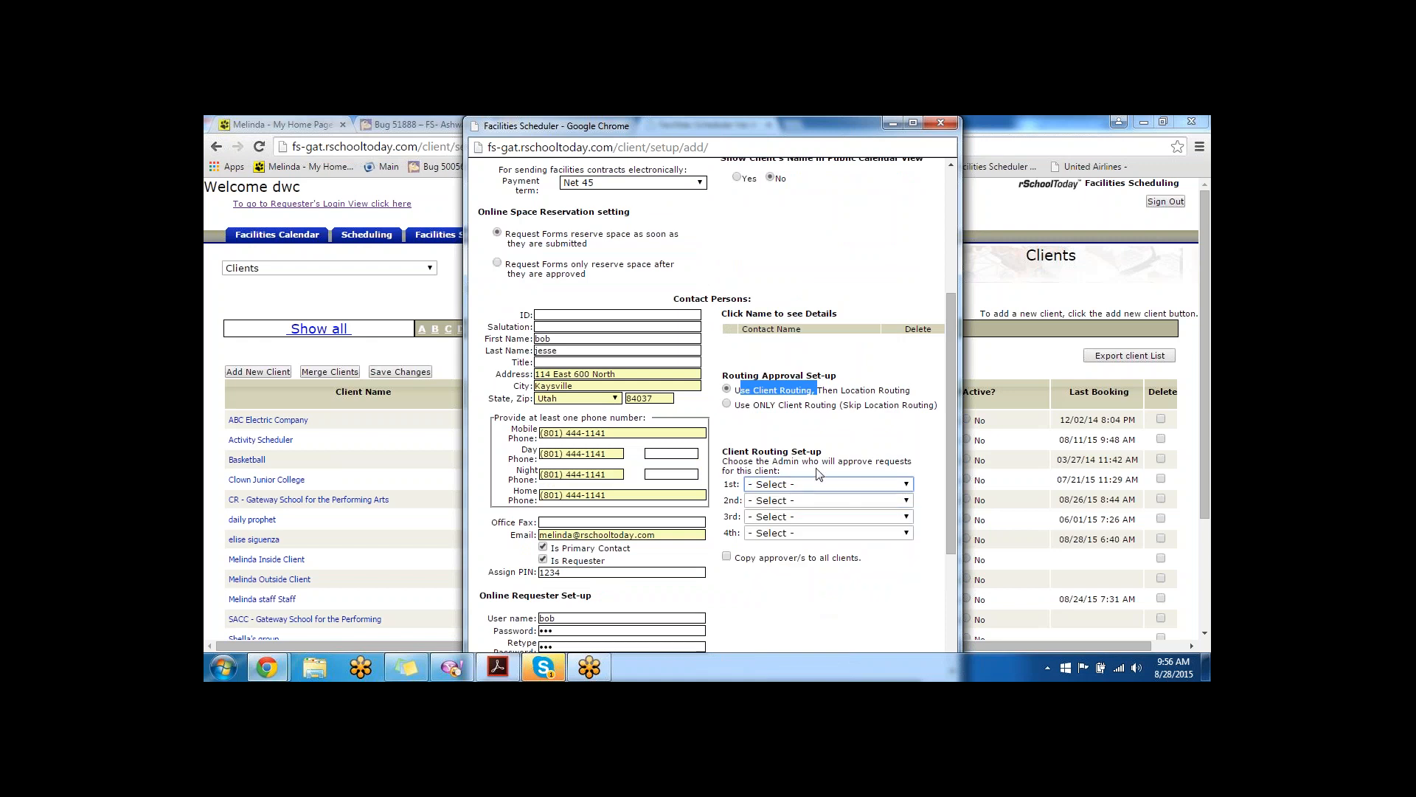
scroll(835, 458, down, 2)
scroll(836, 457, down, 1)
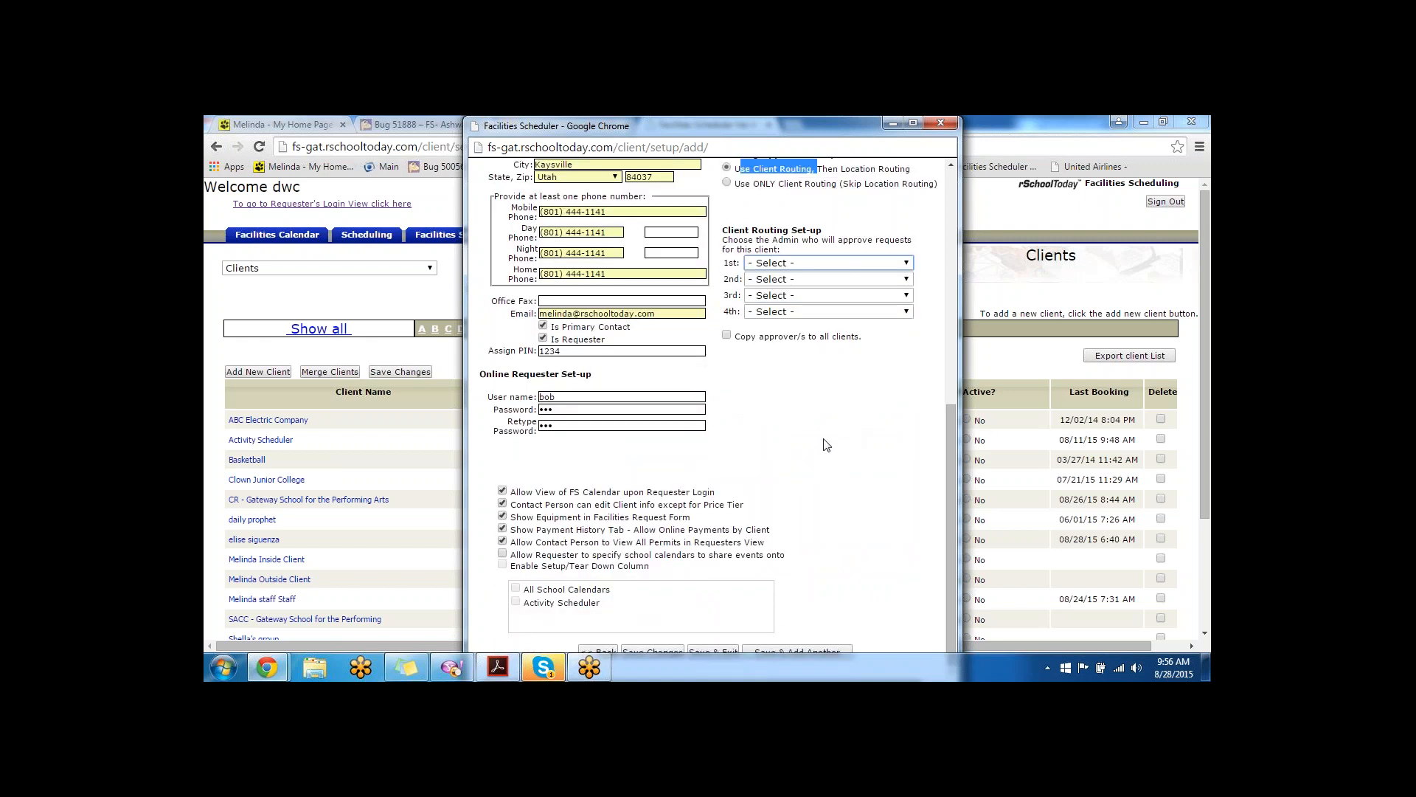
click(927, 424)
double_click(829, 127)
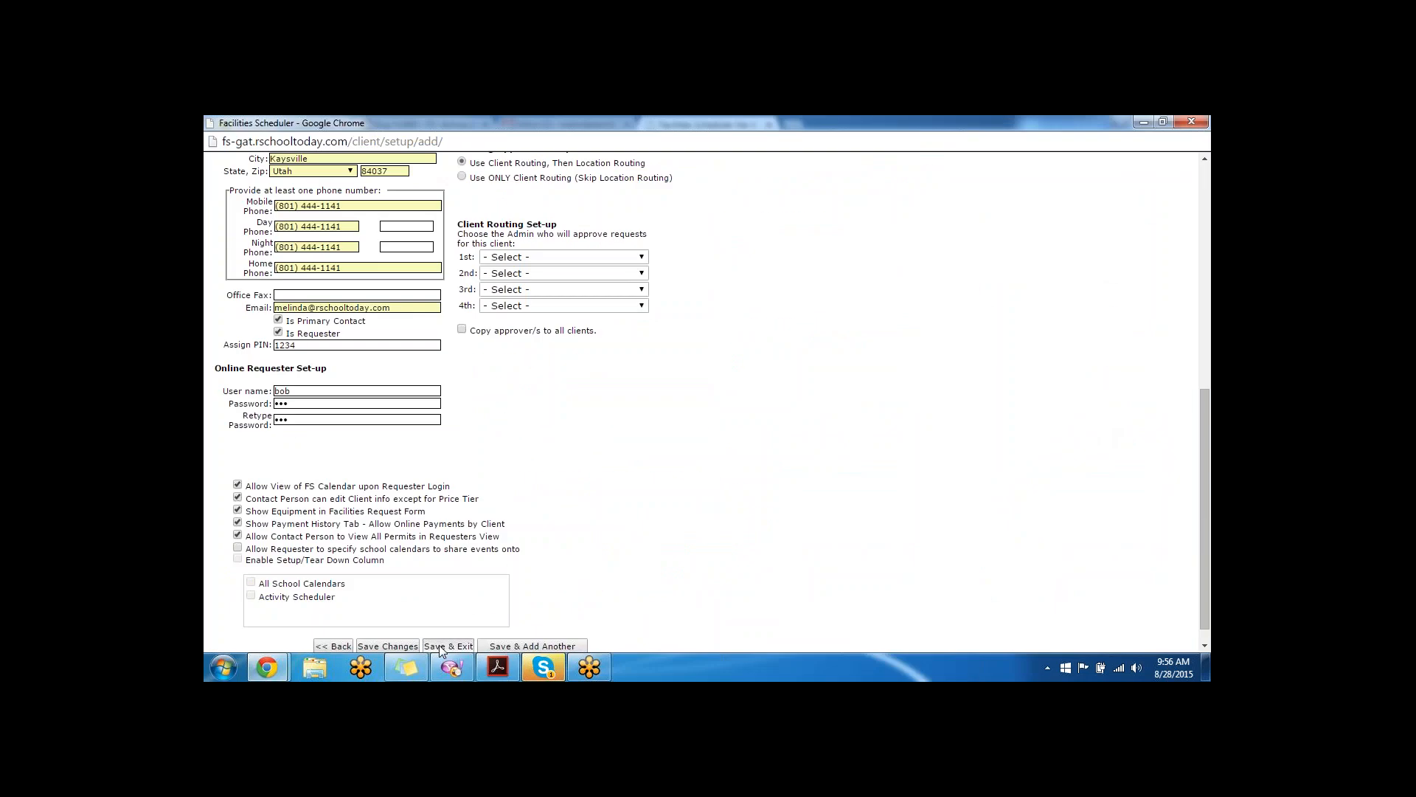
- Save city hall, send its new PIN, and locate the entry in the Clients list
click(440, 647)
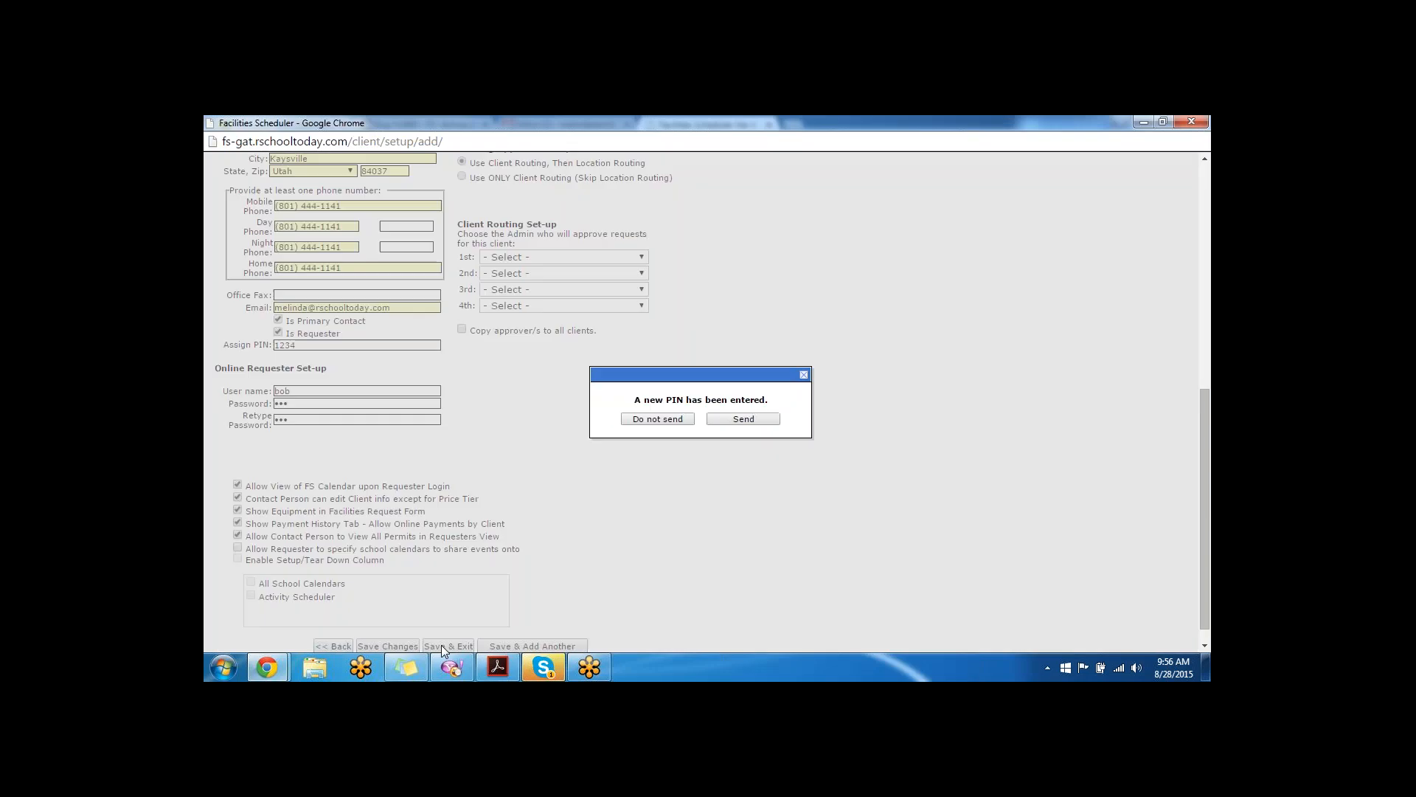
click(742, 419)
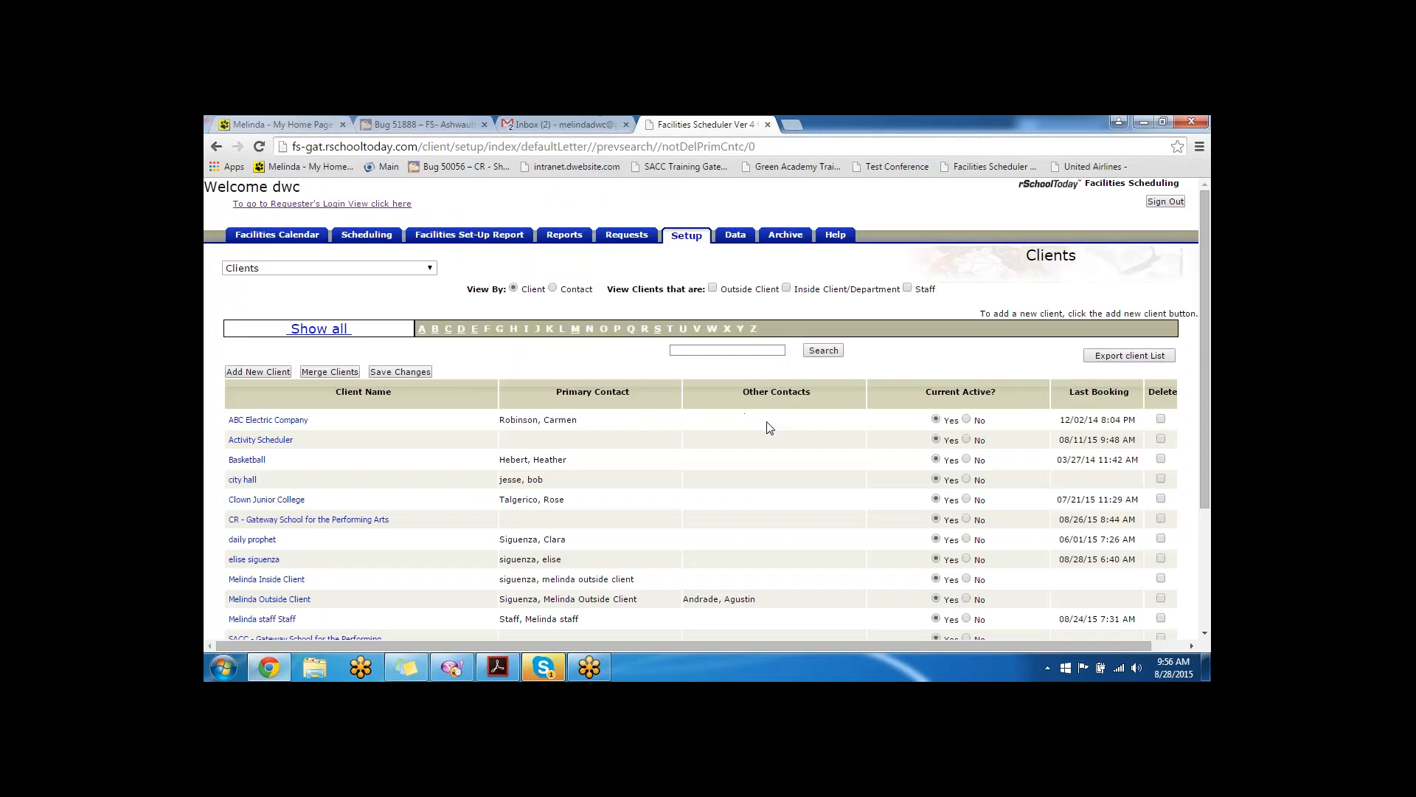
scroll(432, 441, down, 3)
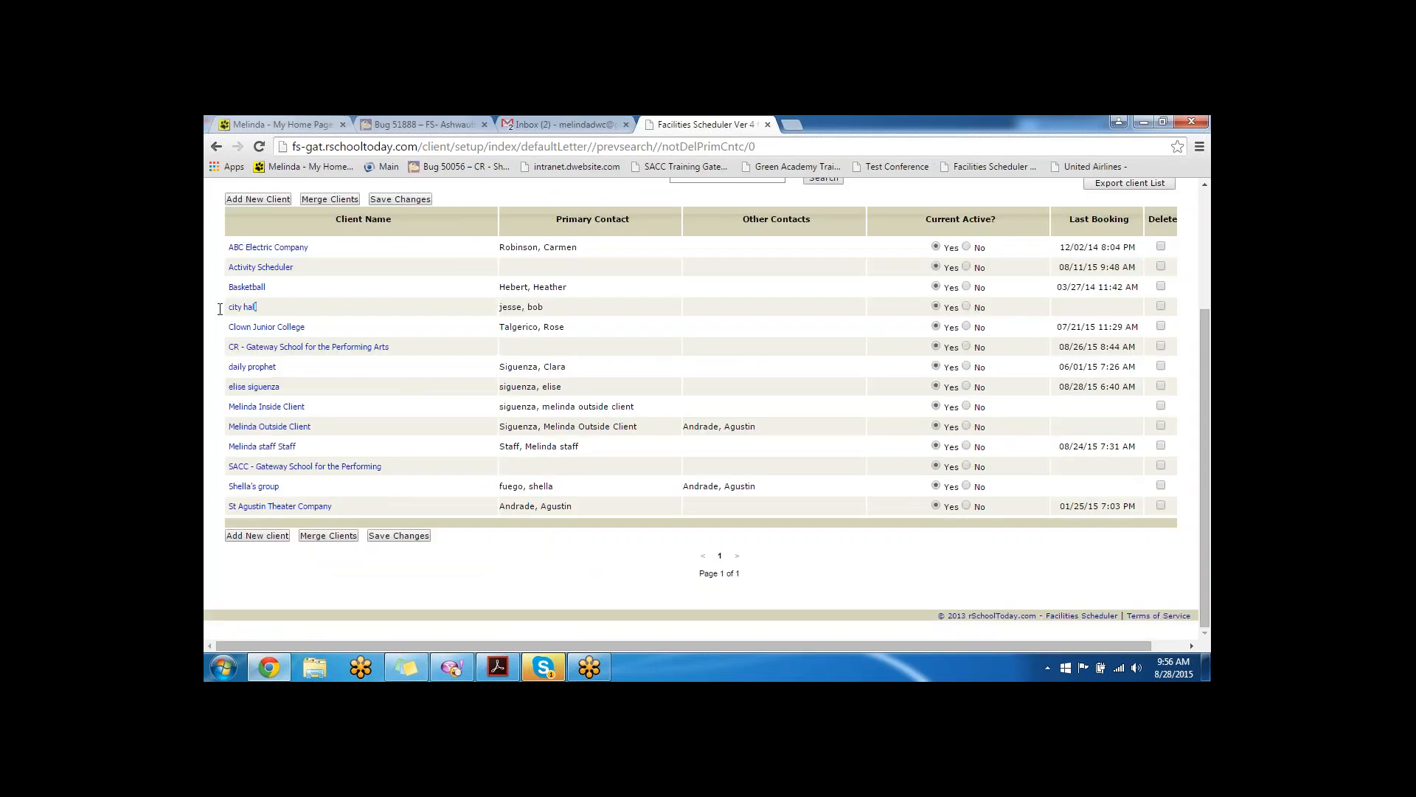
drag(220, 309, 218, 309)
click(562, 311)
- Switch to Acrobat and scroll the FS Training Sequence PDF down to Training session 3
click(496, 668)
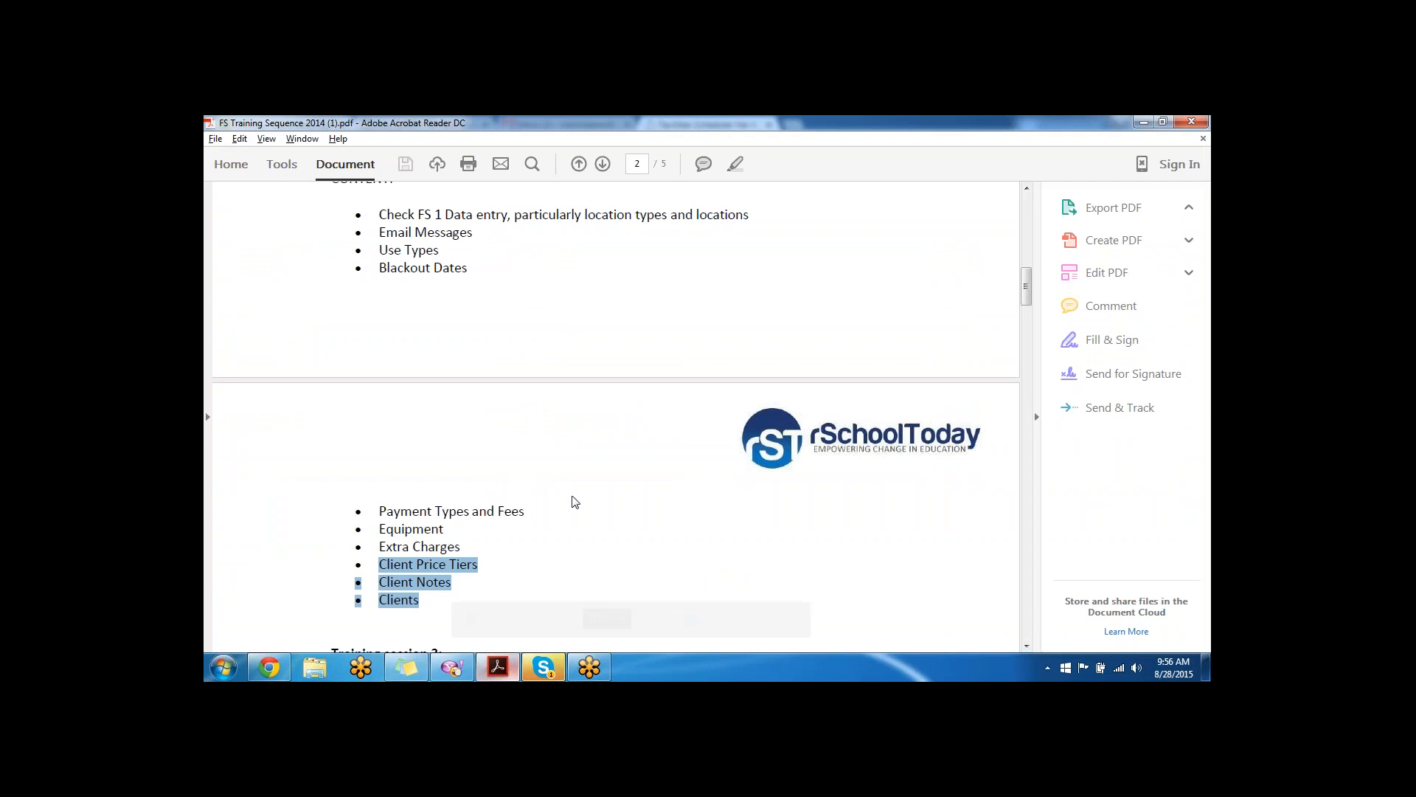
scroll(559, 370, down, 1)
scroll(561, 373, down, 9)
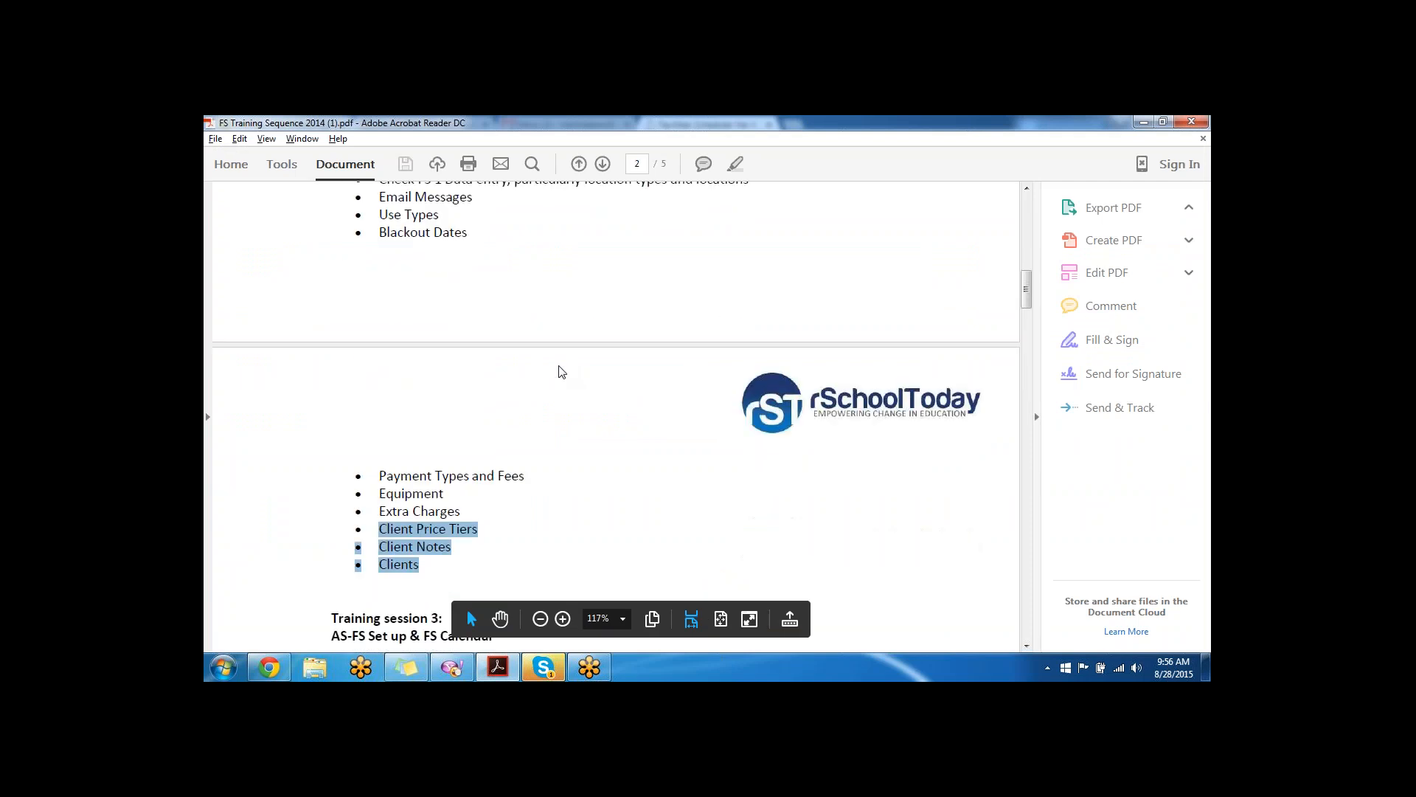
scroll(518, 263, down, 2)
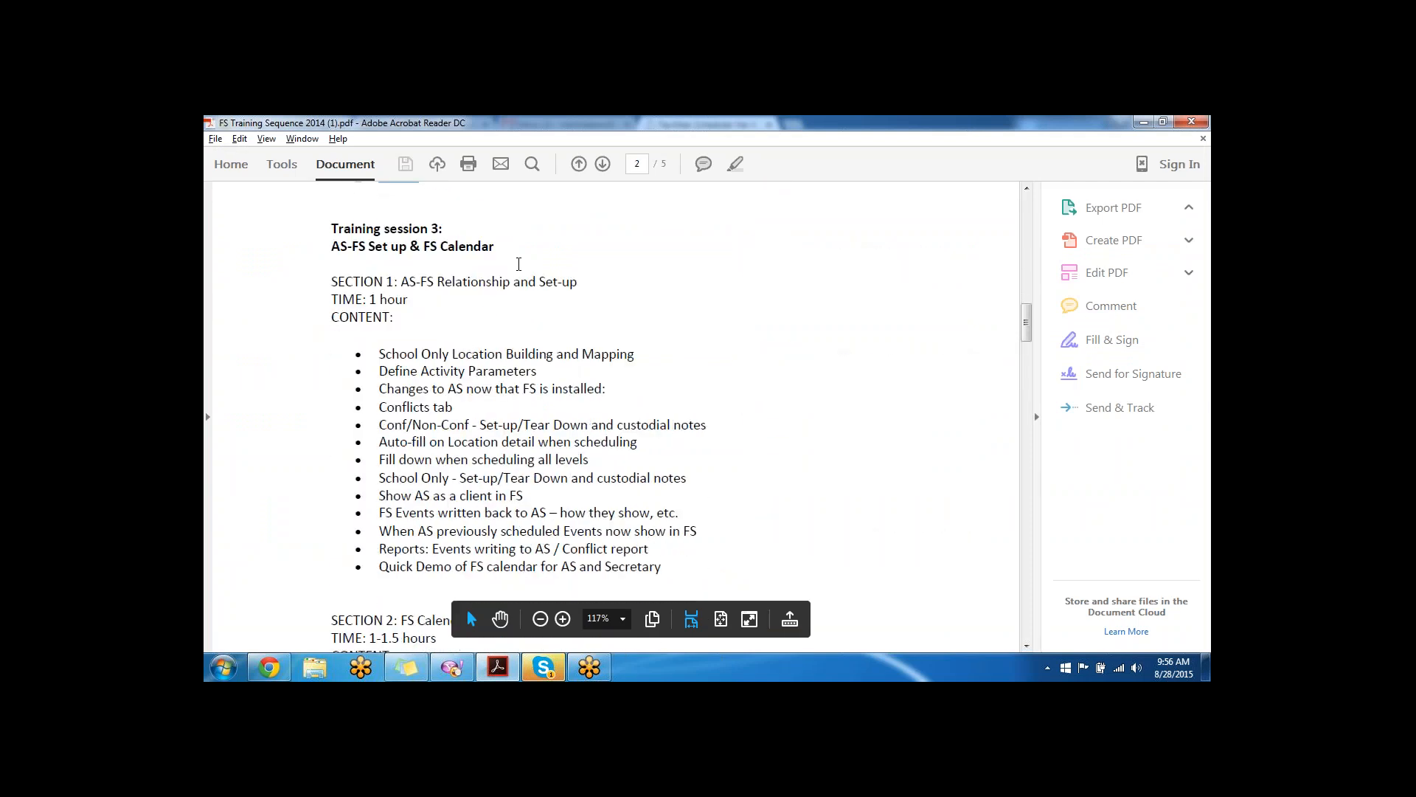
scroll(519, 264, down, 1)
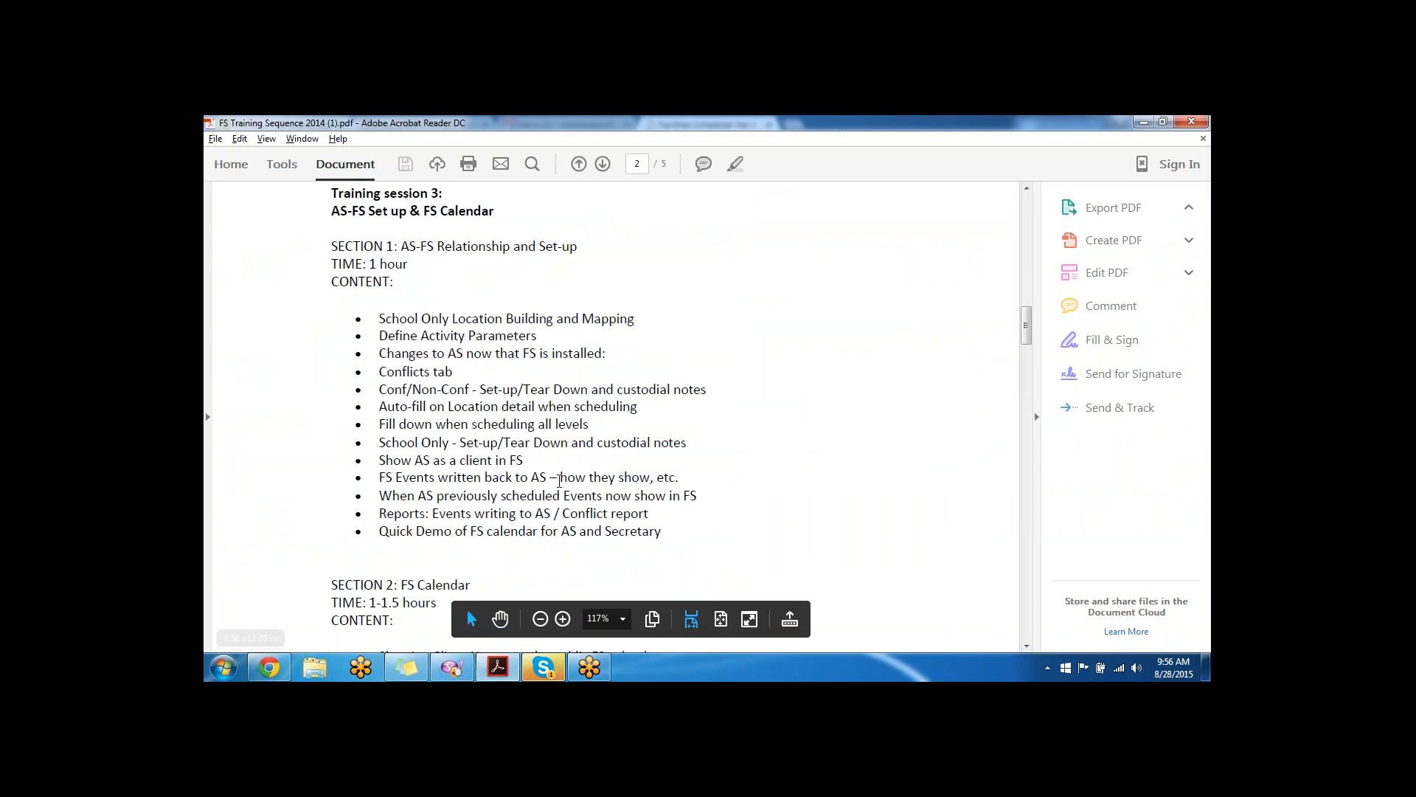